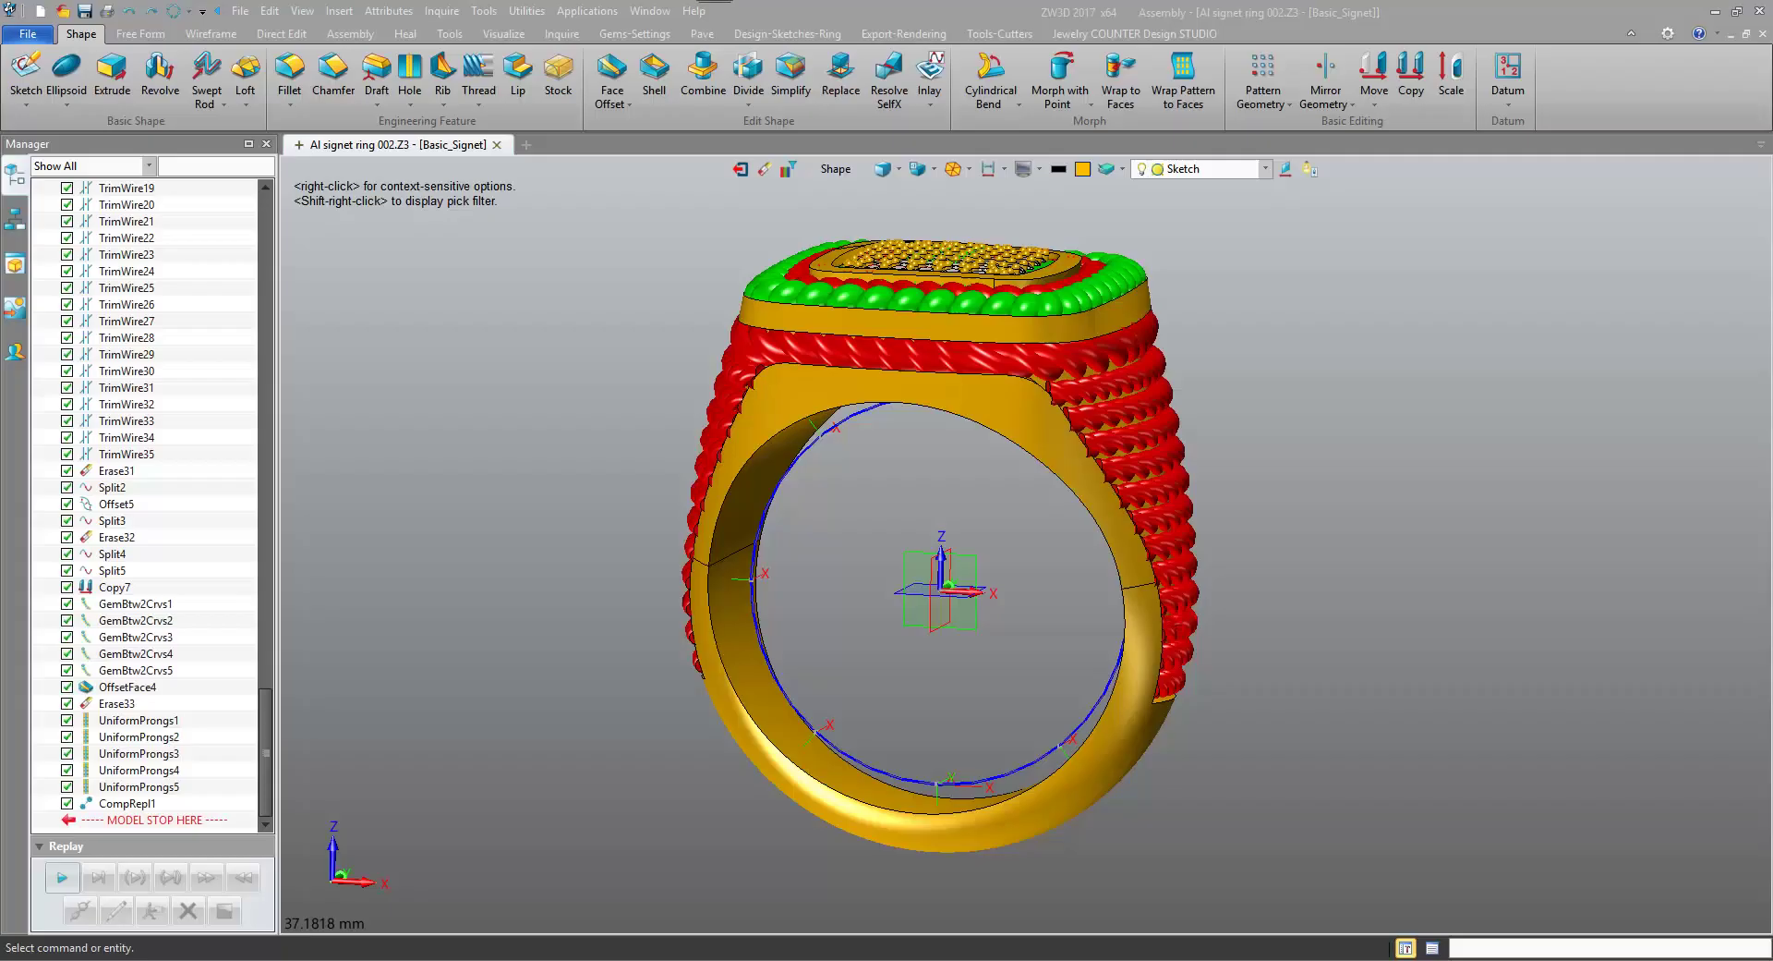
Blank the plain ring body and swap the visibility so that only this body is displayed.
click(1544, 522)
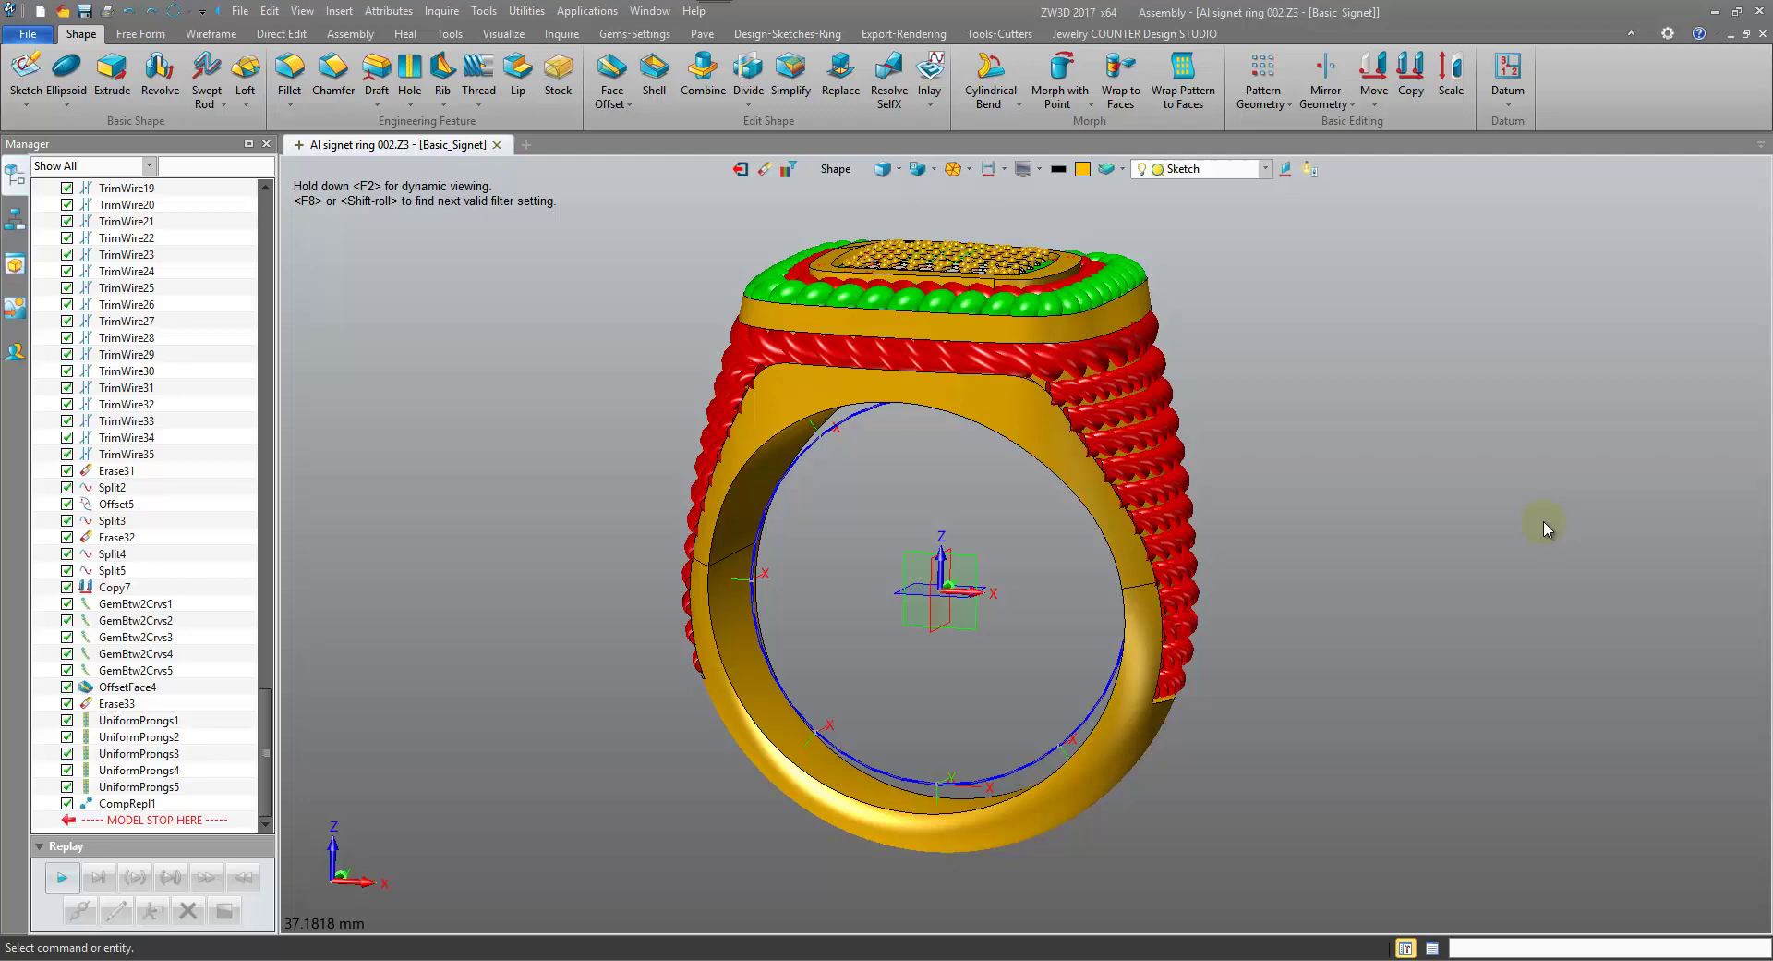
right_drag(1544, 526, 865, 301)
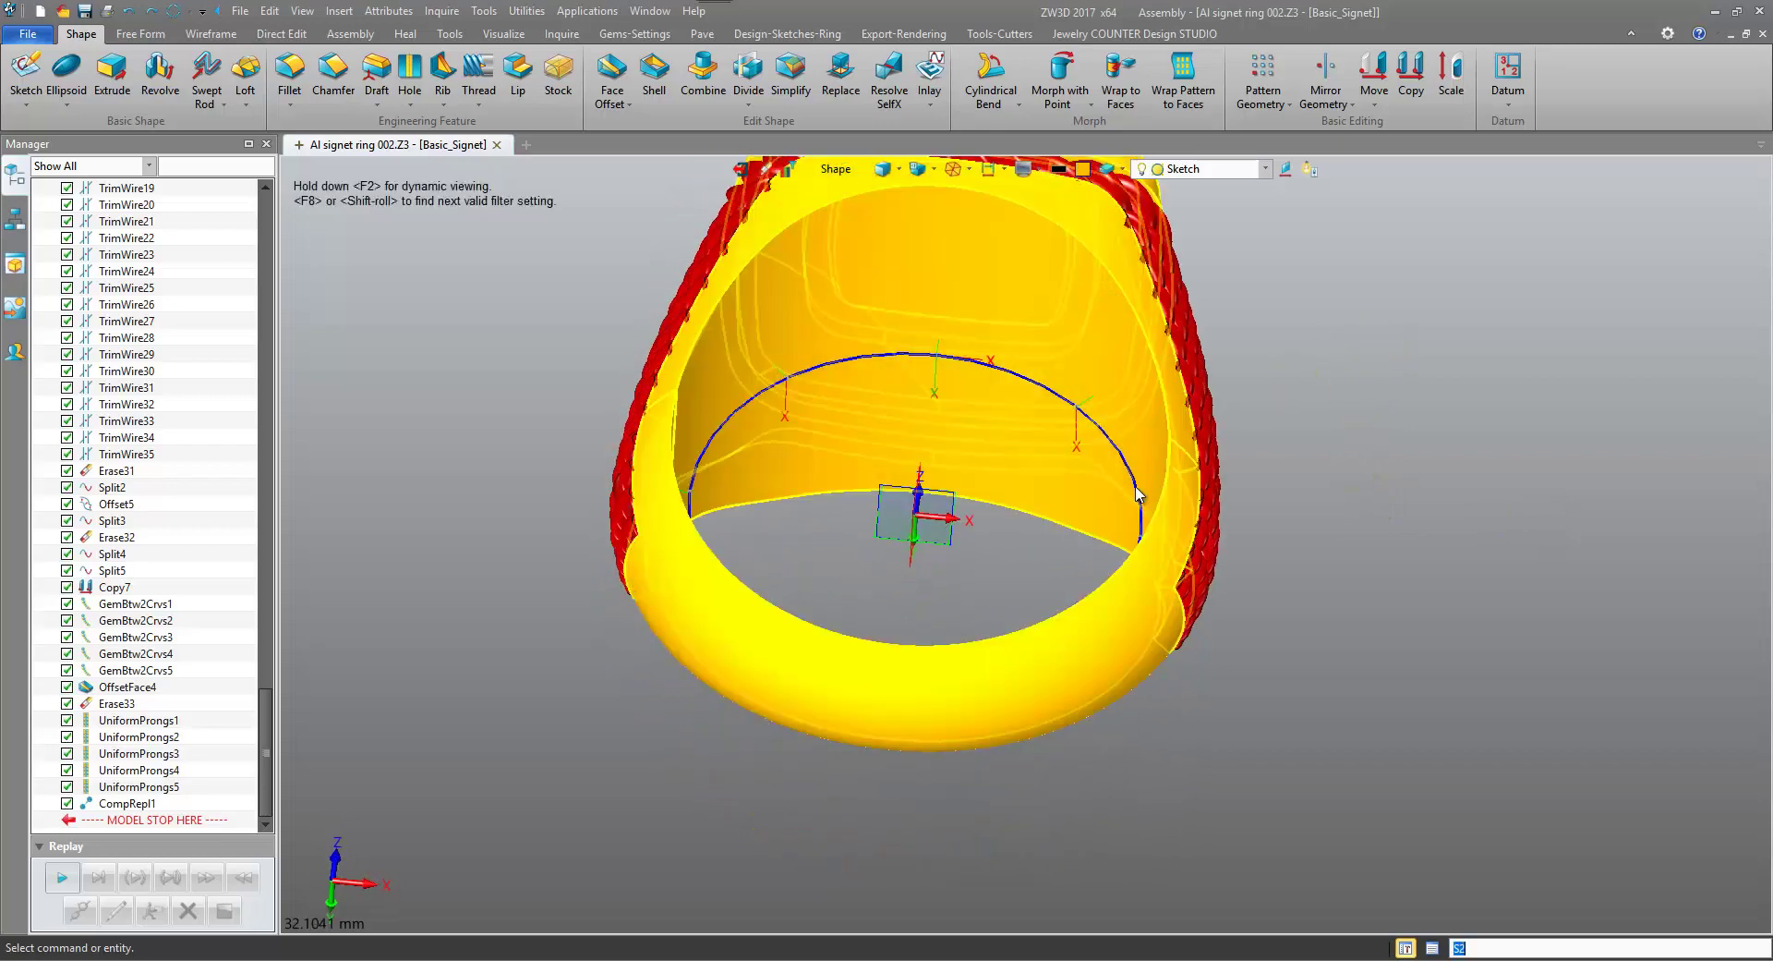
right_drag(695, 446, 683, 355)
right_click(692, 352)
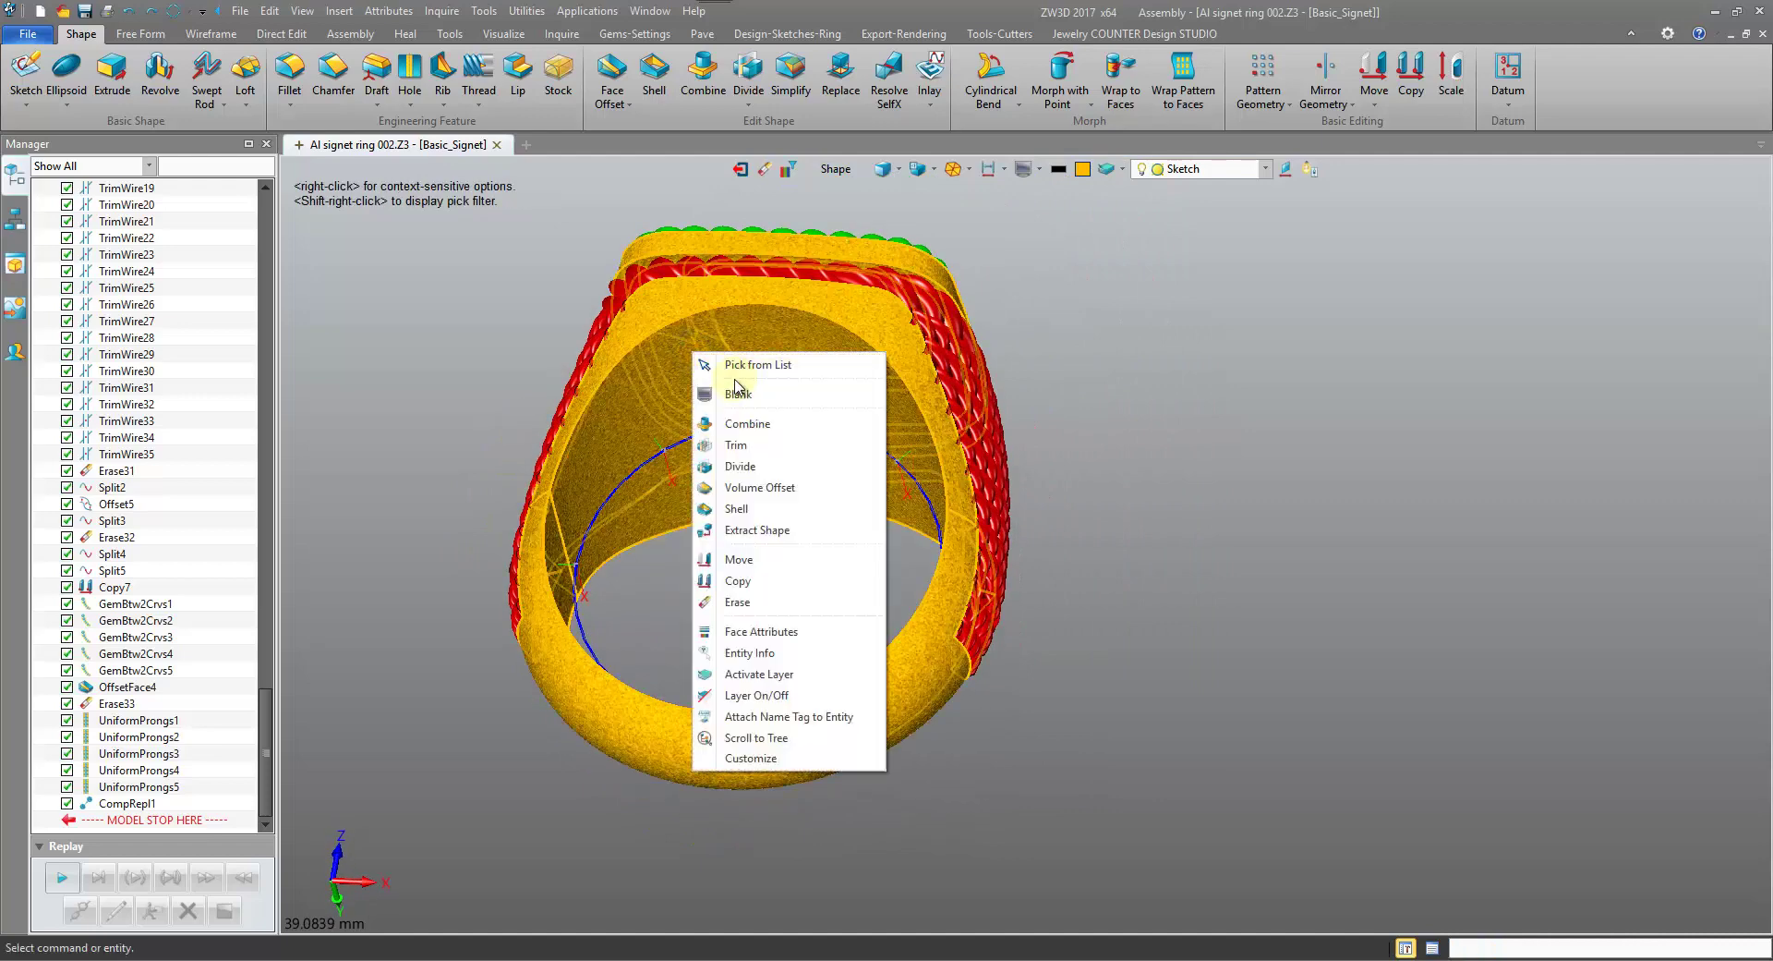
click(739, 396)
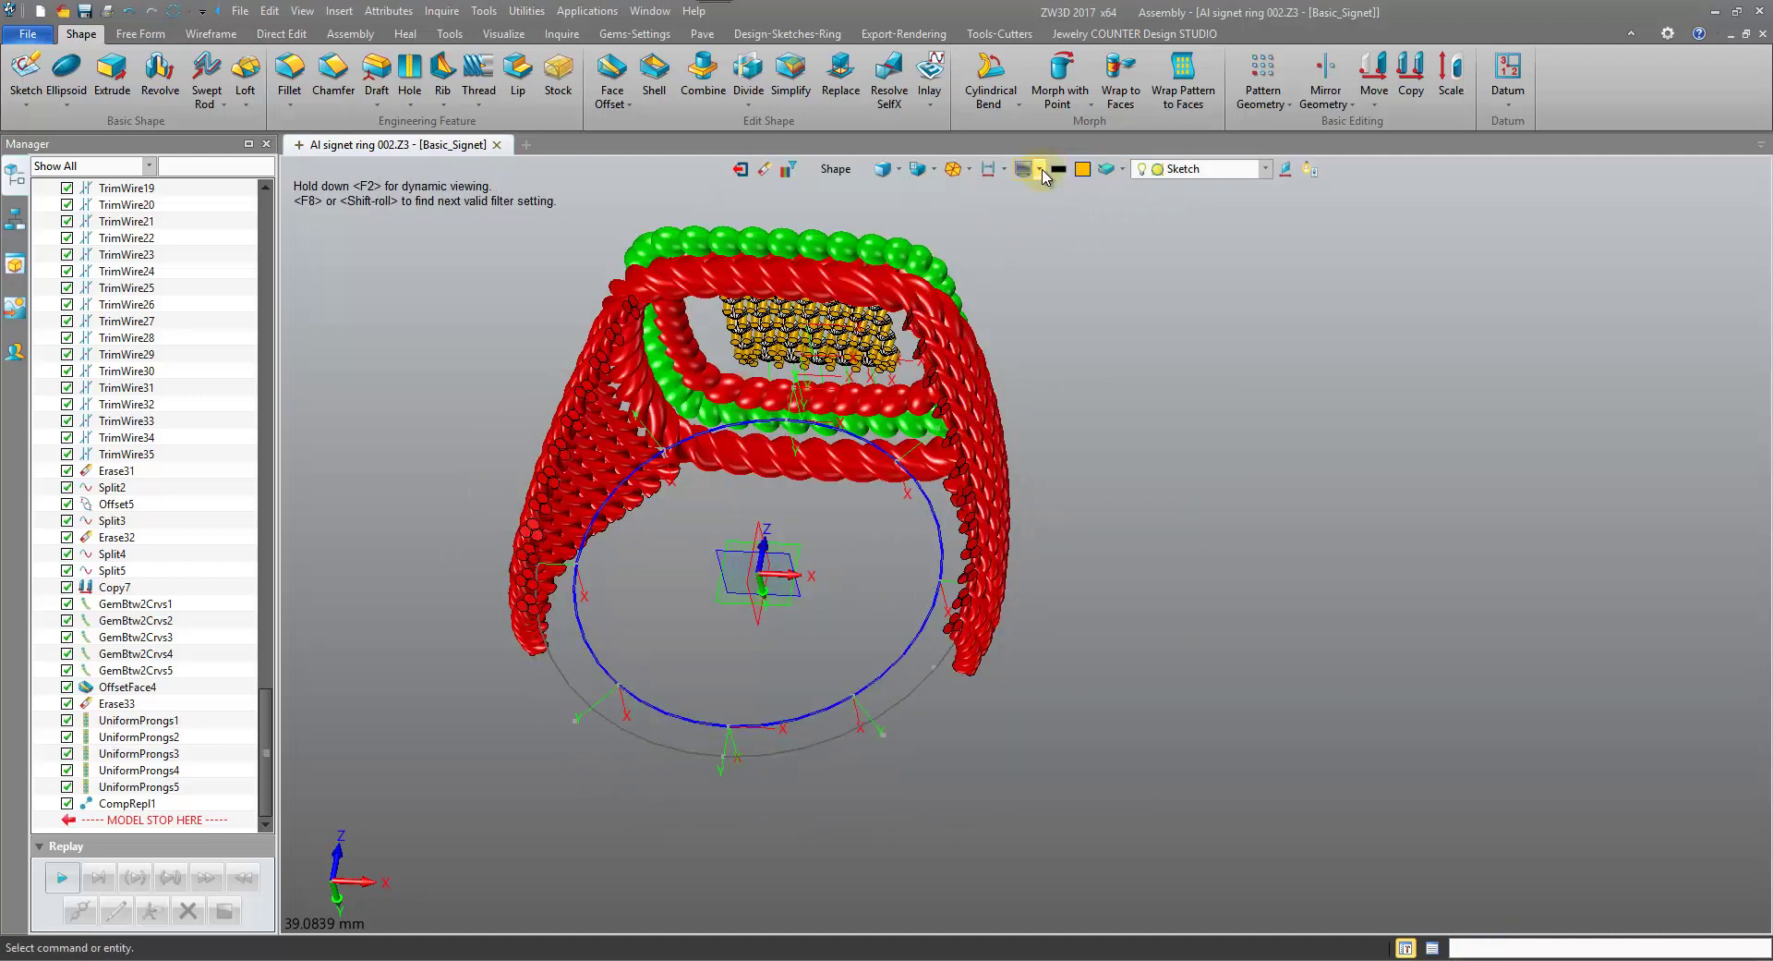
click(1041, 169)
click(1064, 260)
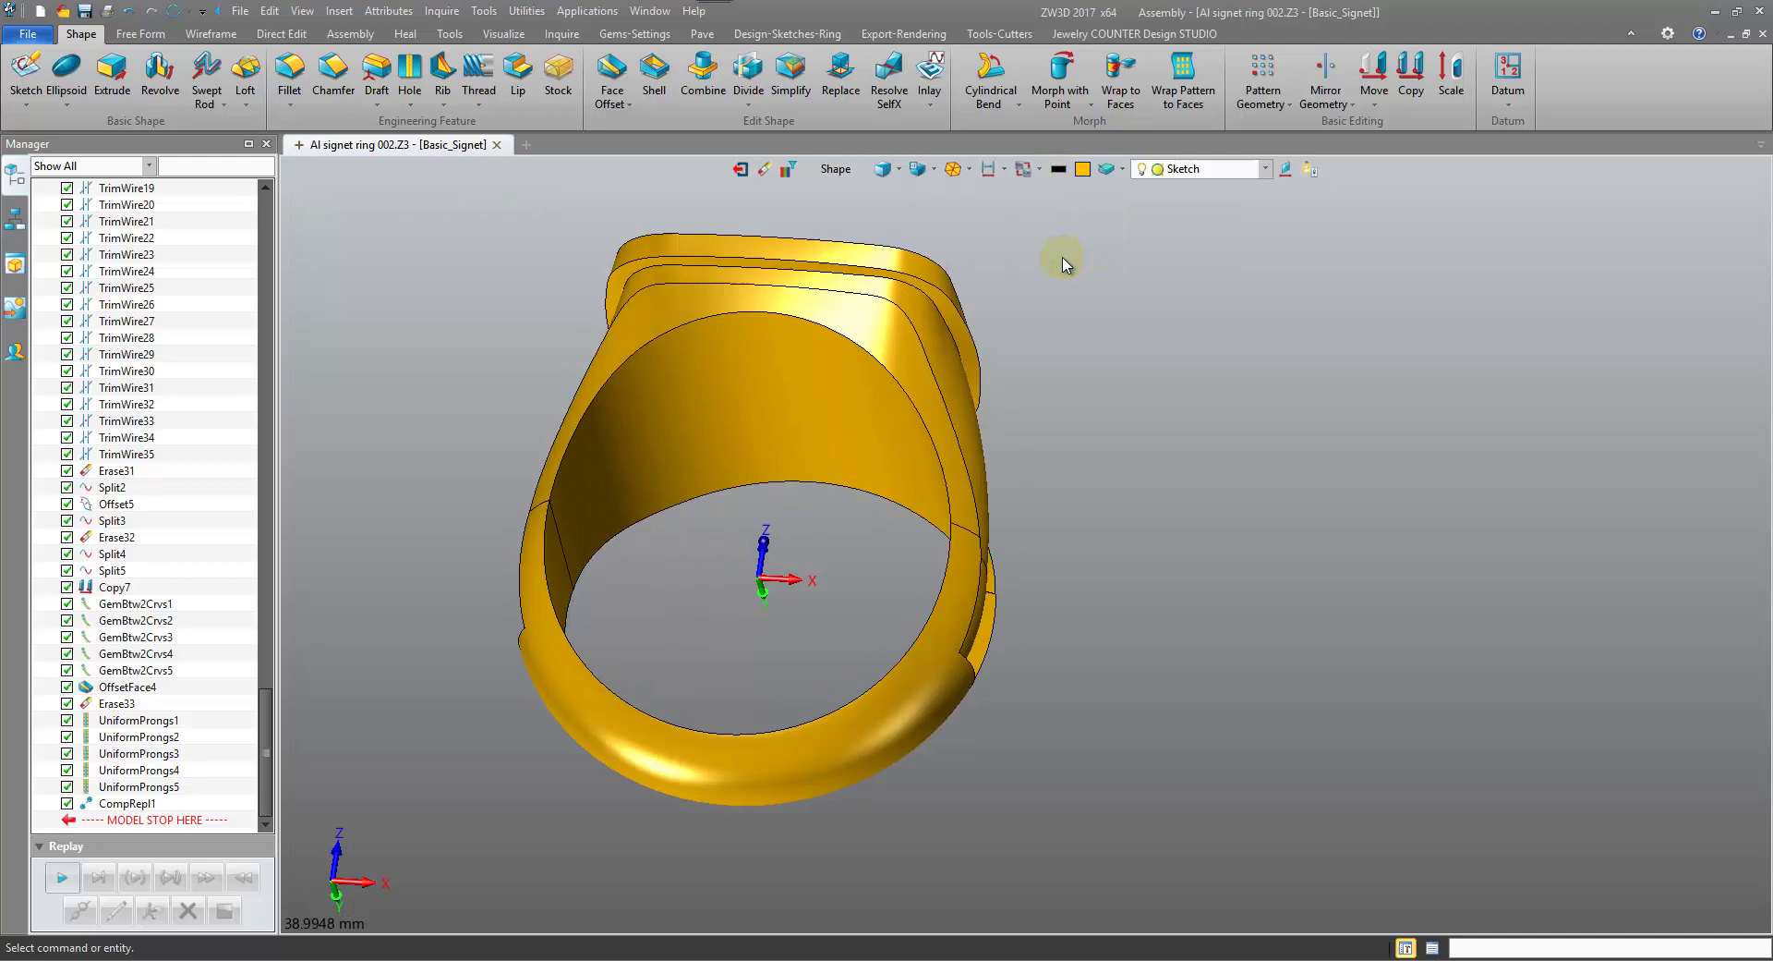
Try to shell the ring body with a thickness of -1, leaving the inner finger-hole face open.
right_drag(1063, 265, 1104, 257)
middle_drag(729, 340, 505, 545)
scroll(926, 395, up, 2)
right_drag(505, 545, 726, 364)
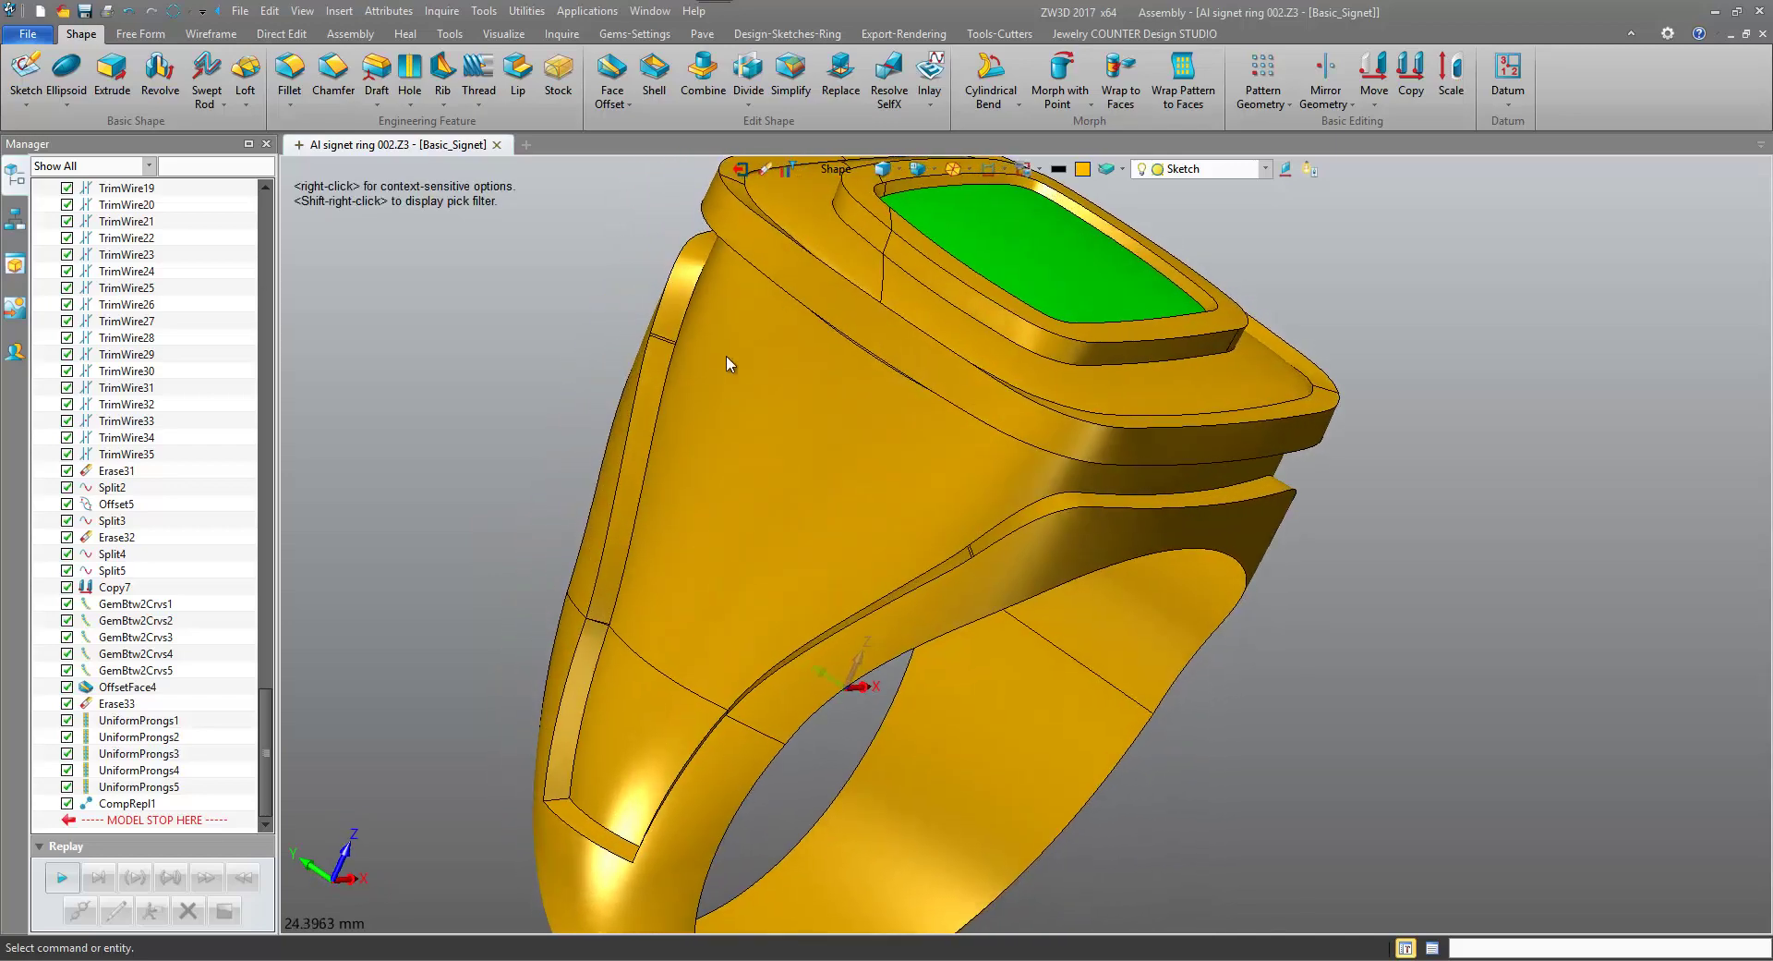
middle_drag(892, 399, 705, 185)
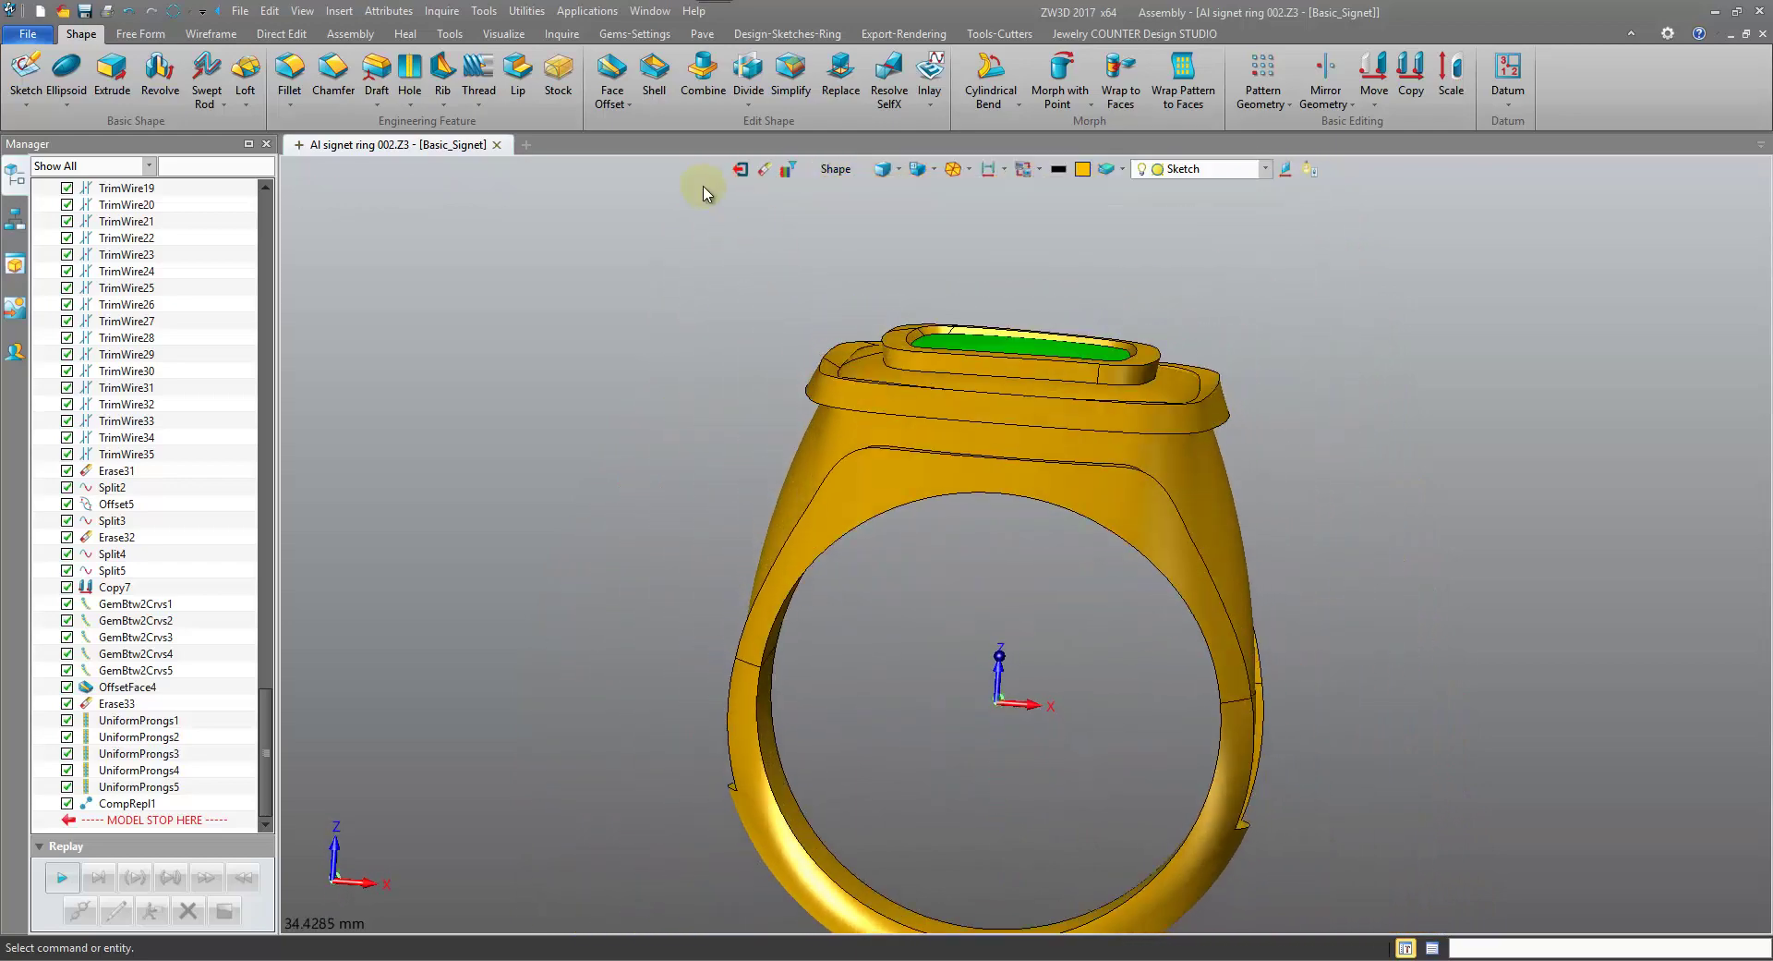
click(654, 72)
click(874, 423)
middle_drag(1057, 514, 996, 586)
right_drag(996, 585, 154, 242)
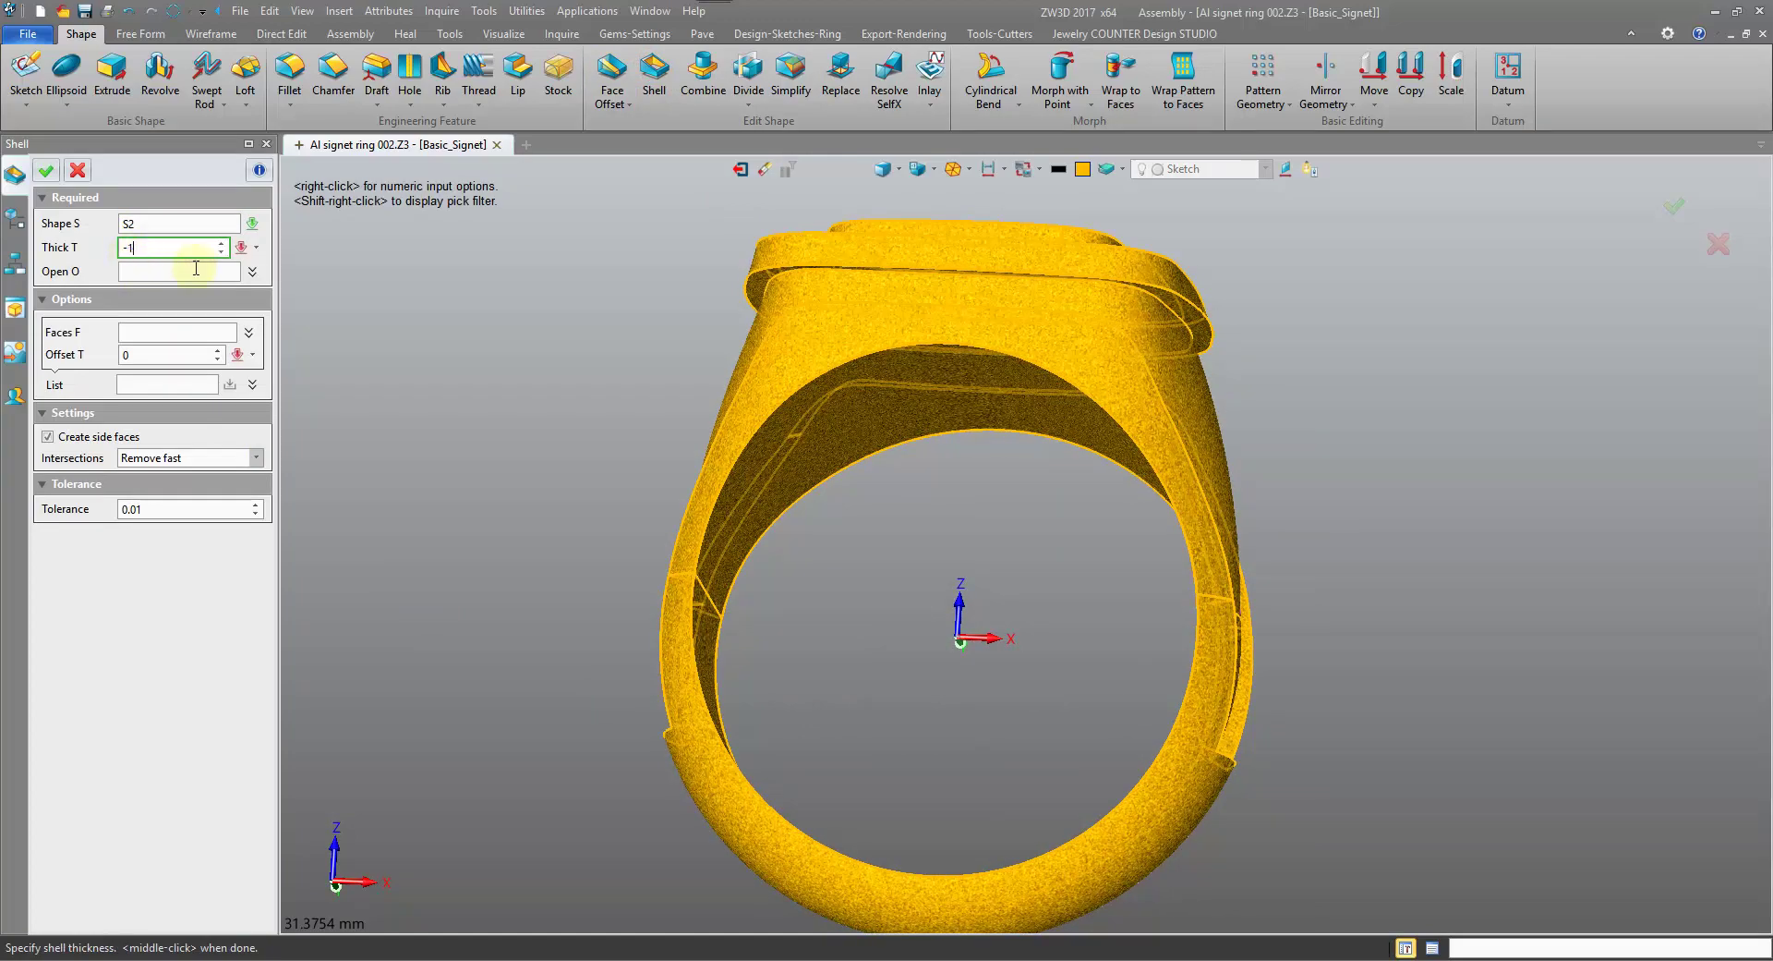
click(191, 273)
right_drag(785, 388, 831, 360)
click(890, 391)
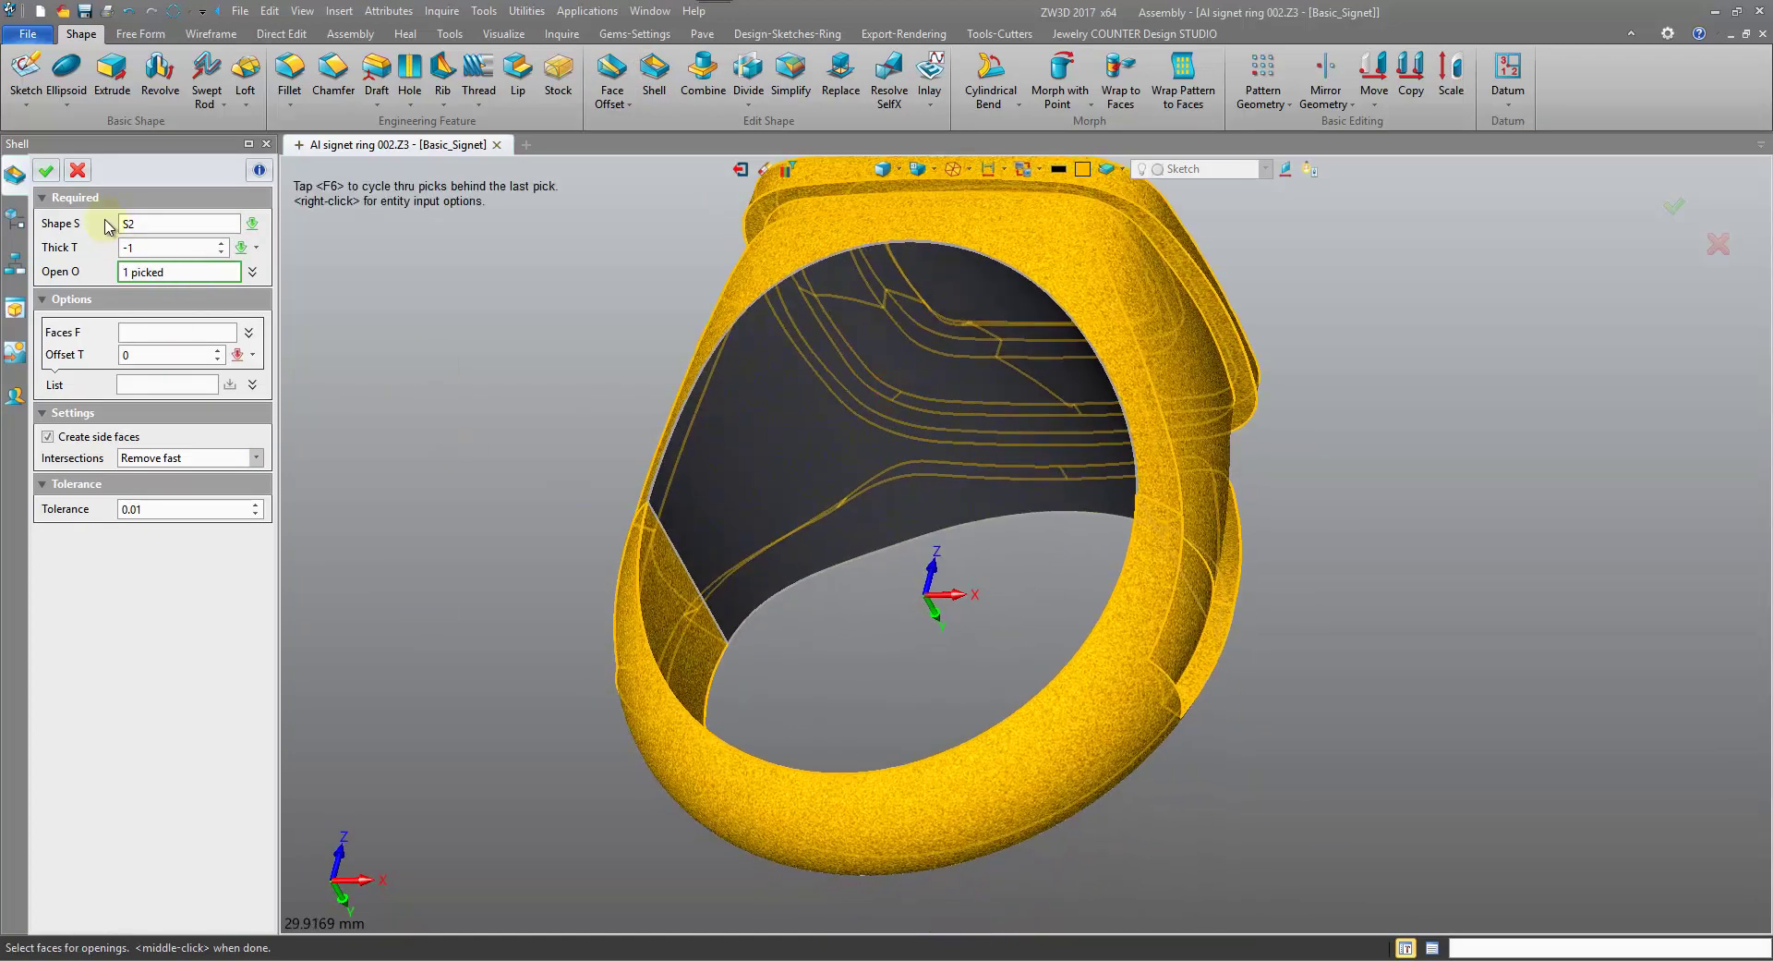
click(47, 172)
Try the shell again with a thickness of -0.05, and abandon the command.
middle_drag(702, 333, 805, 554)
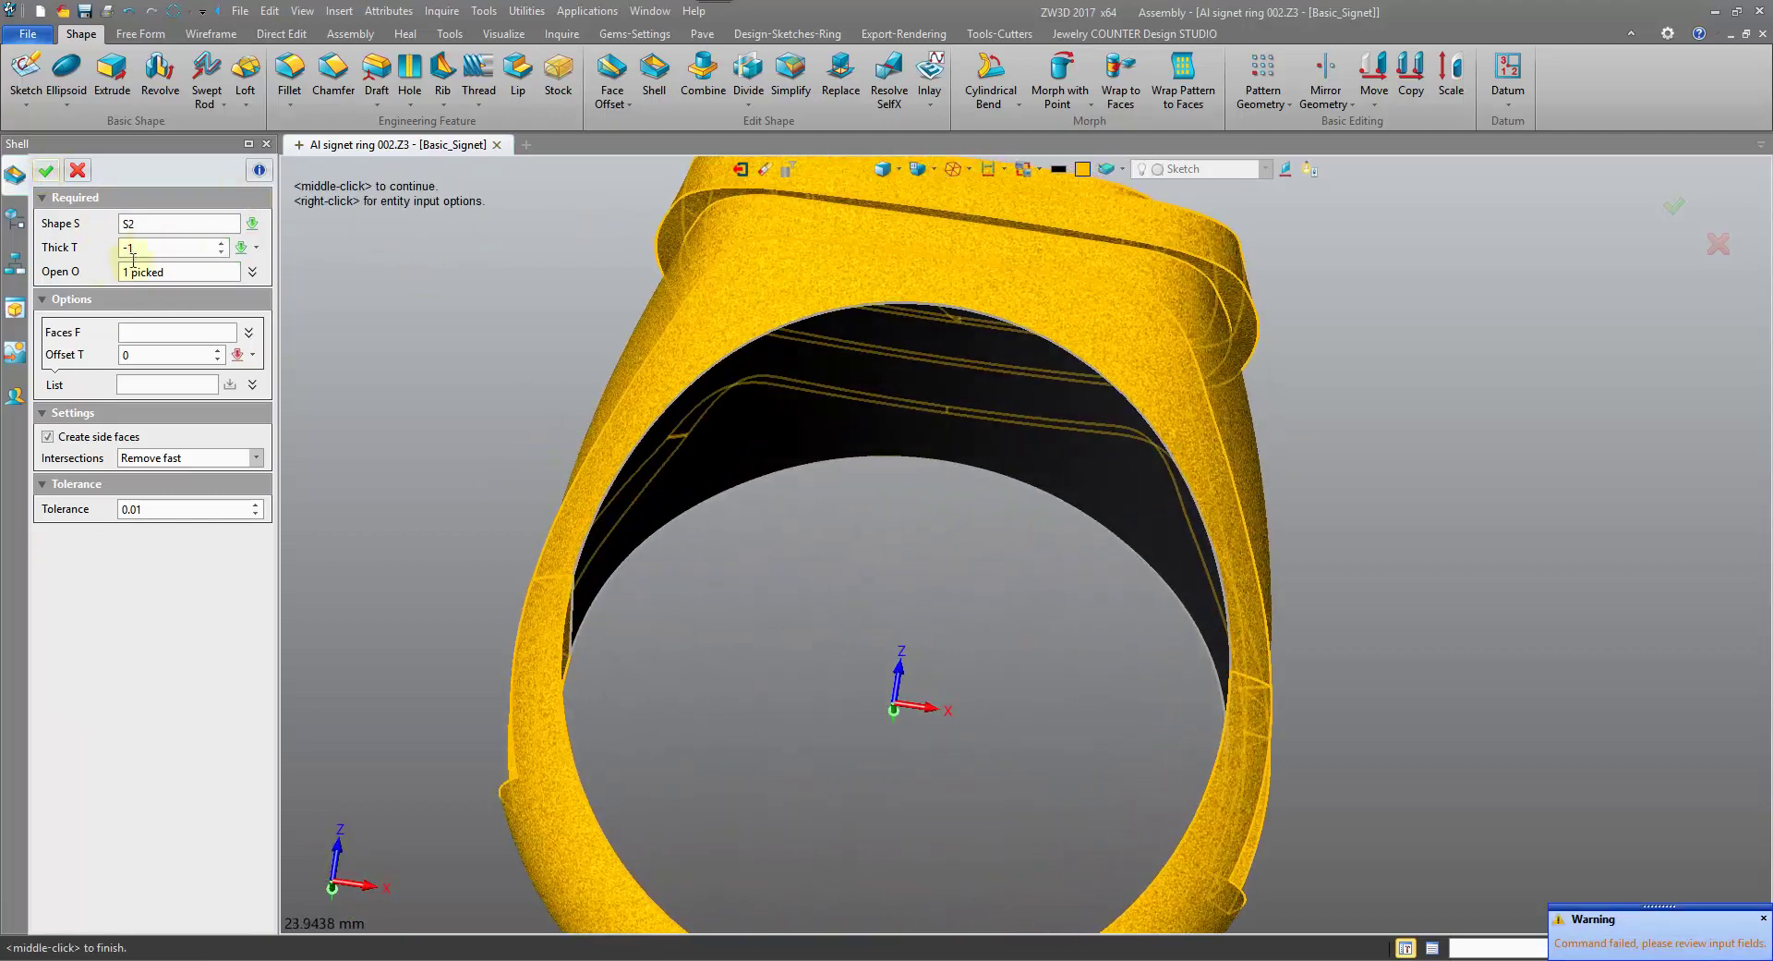
click(139, 247)
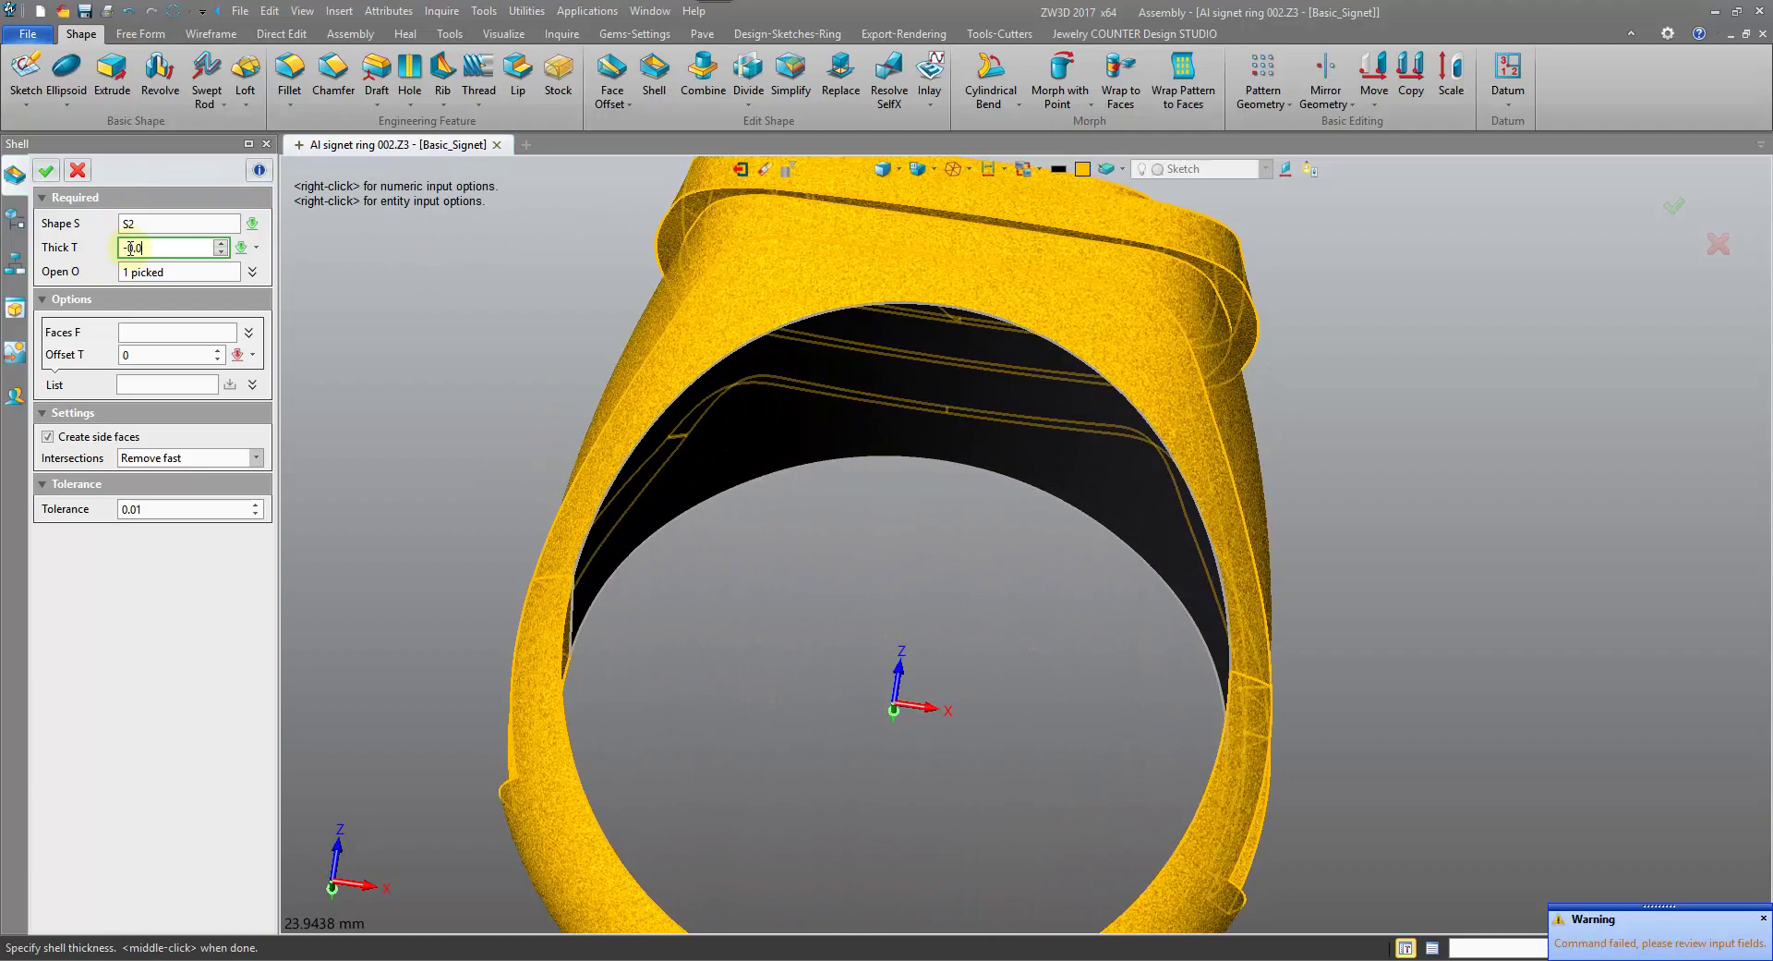
click(42, 172)
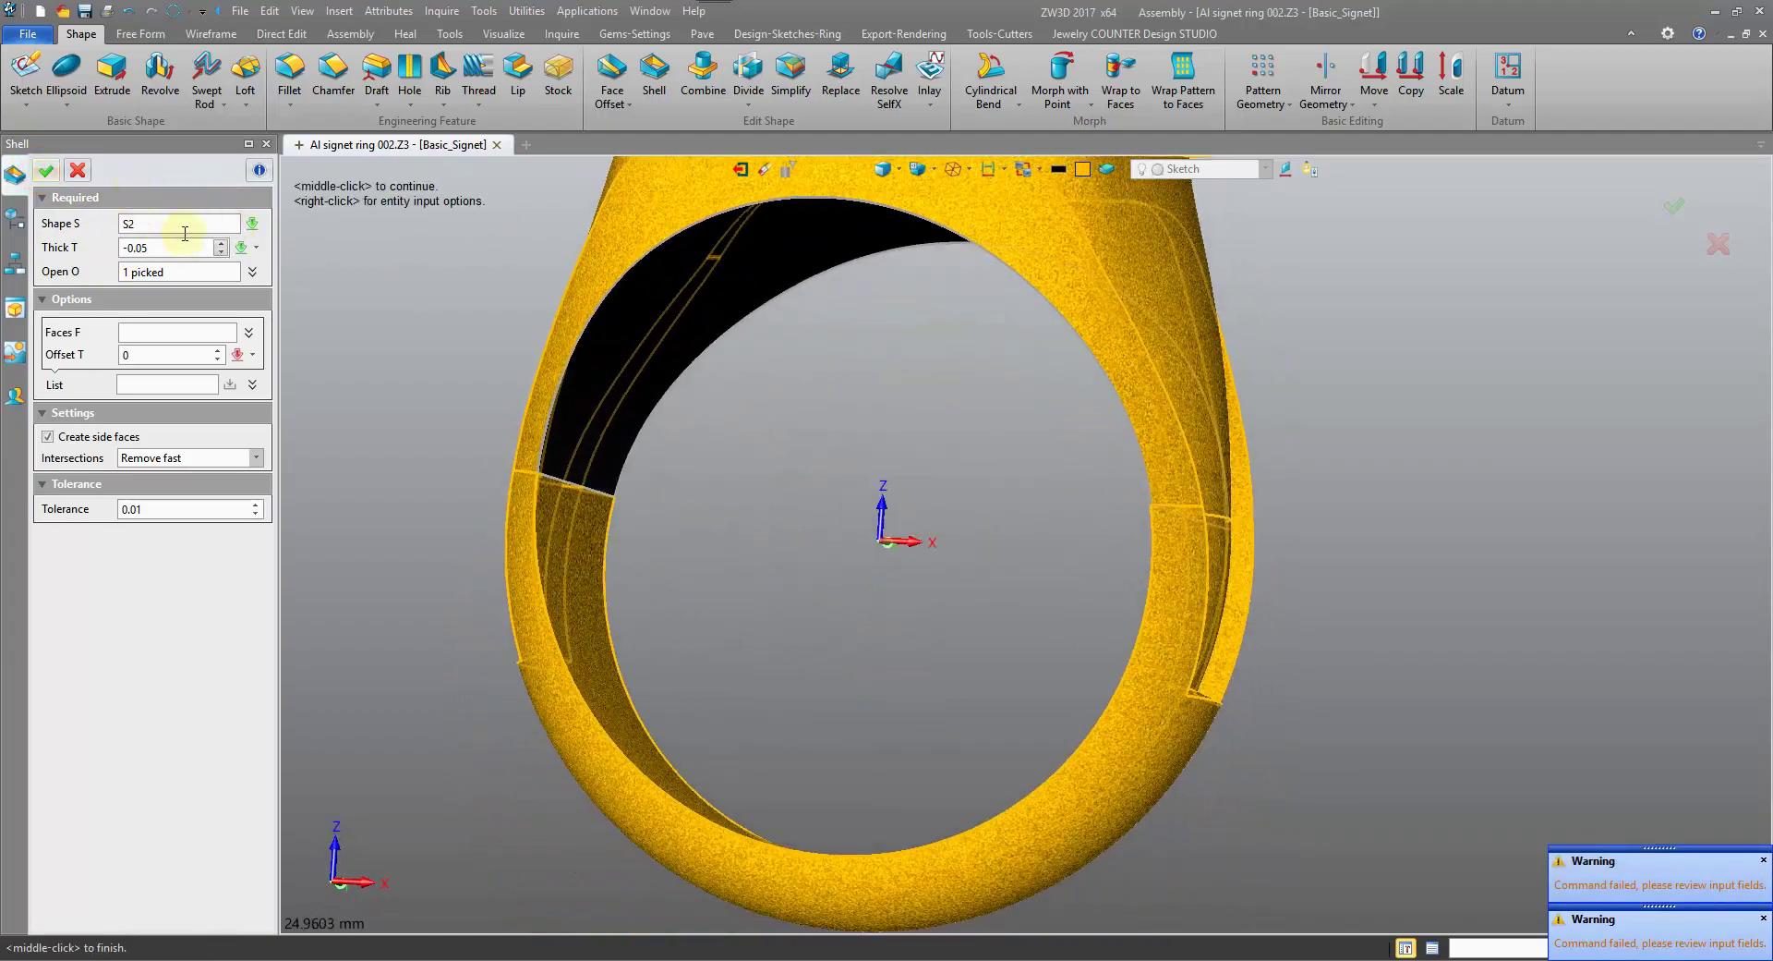
click(185, 230)
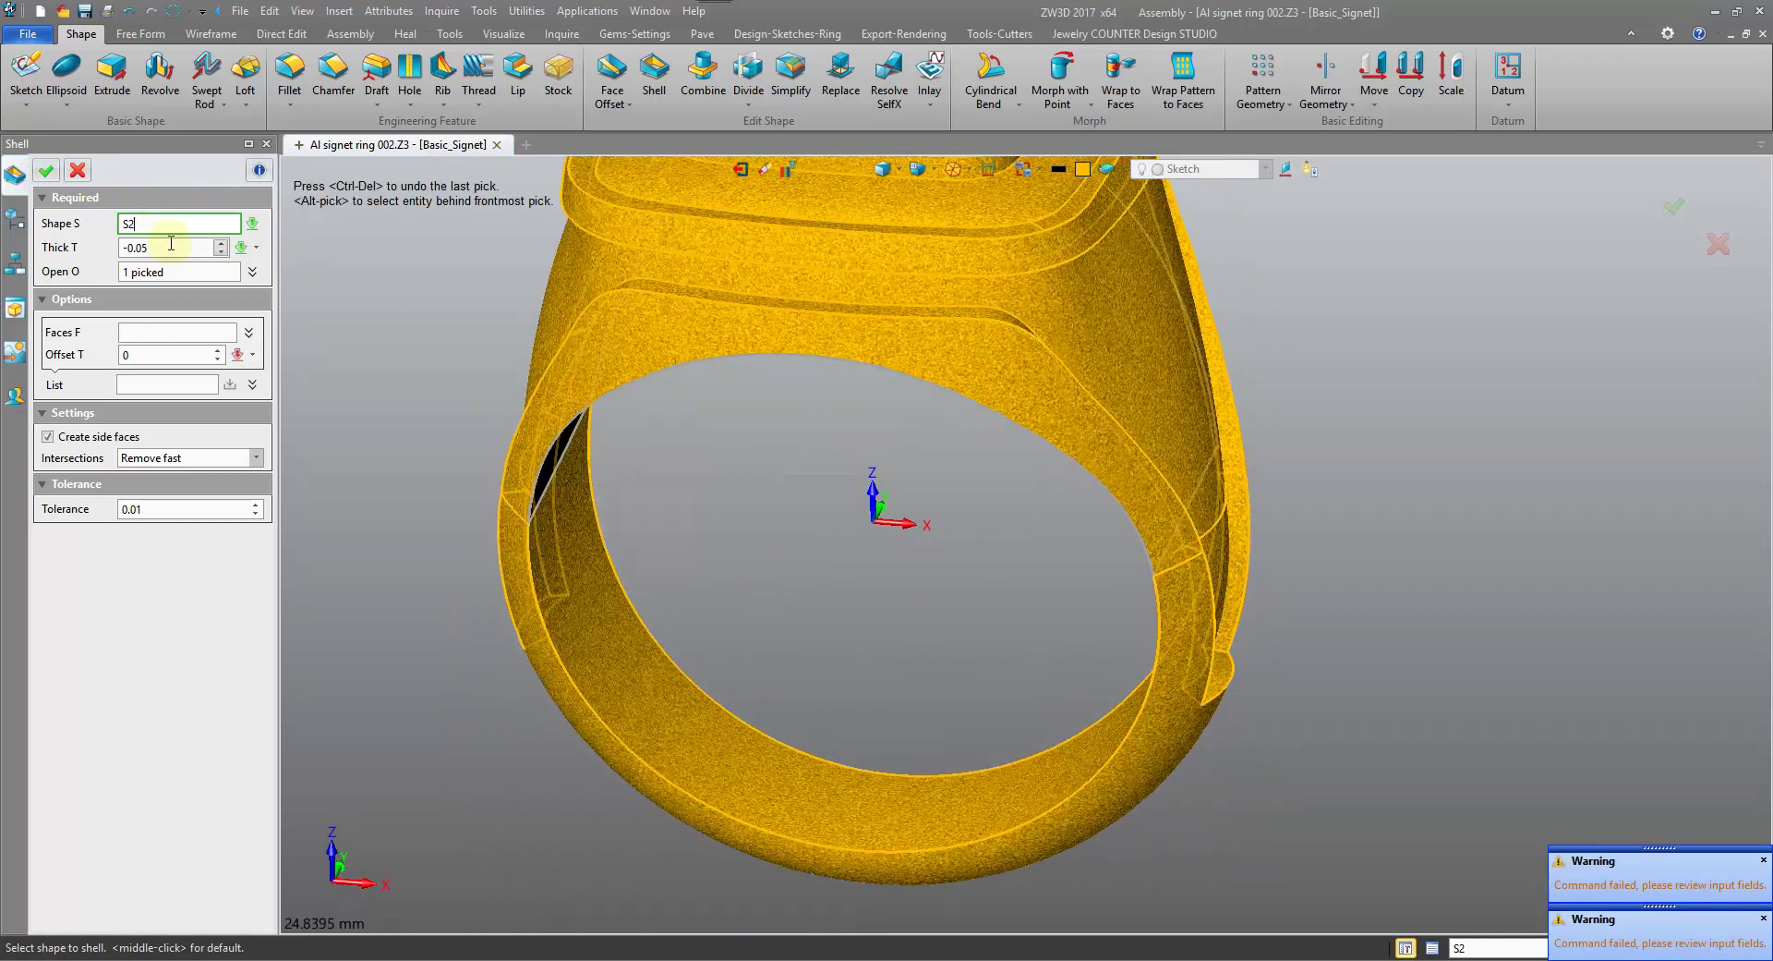
click(79, 176)
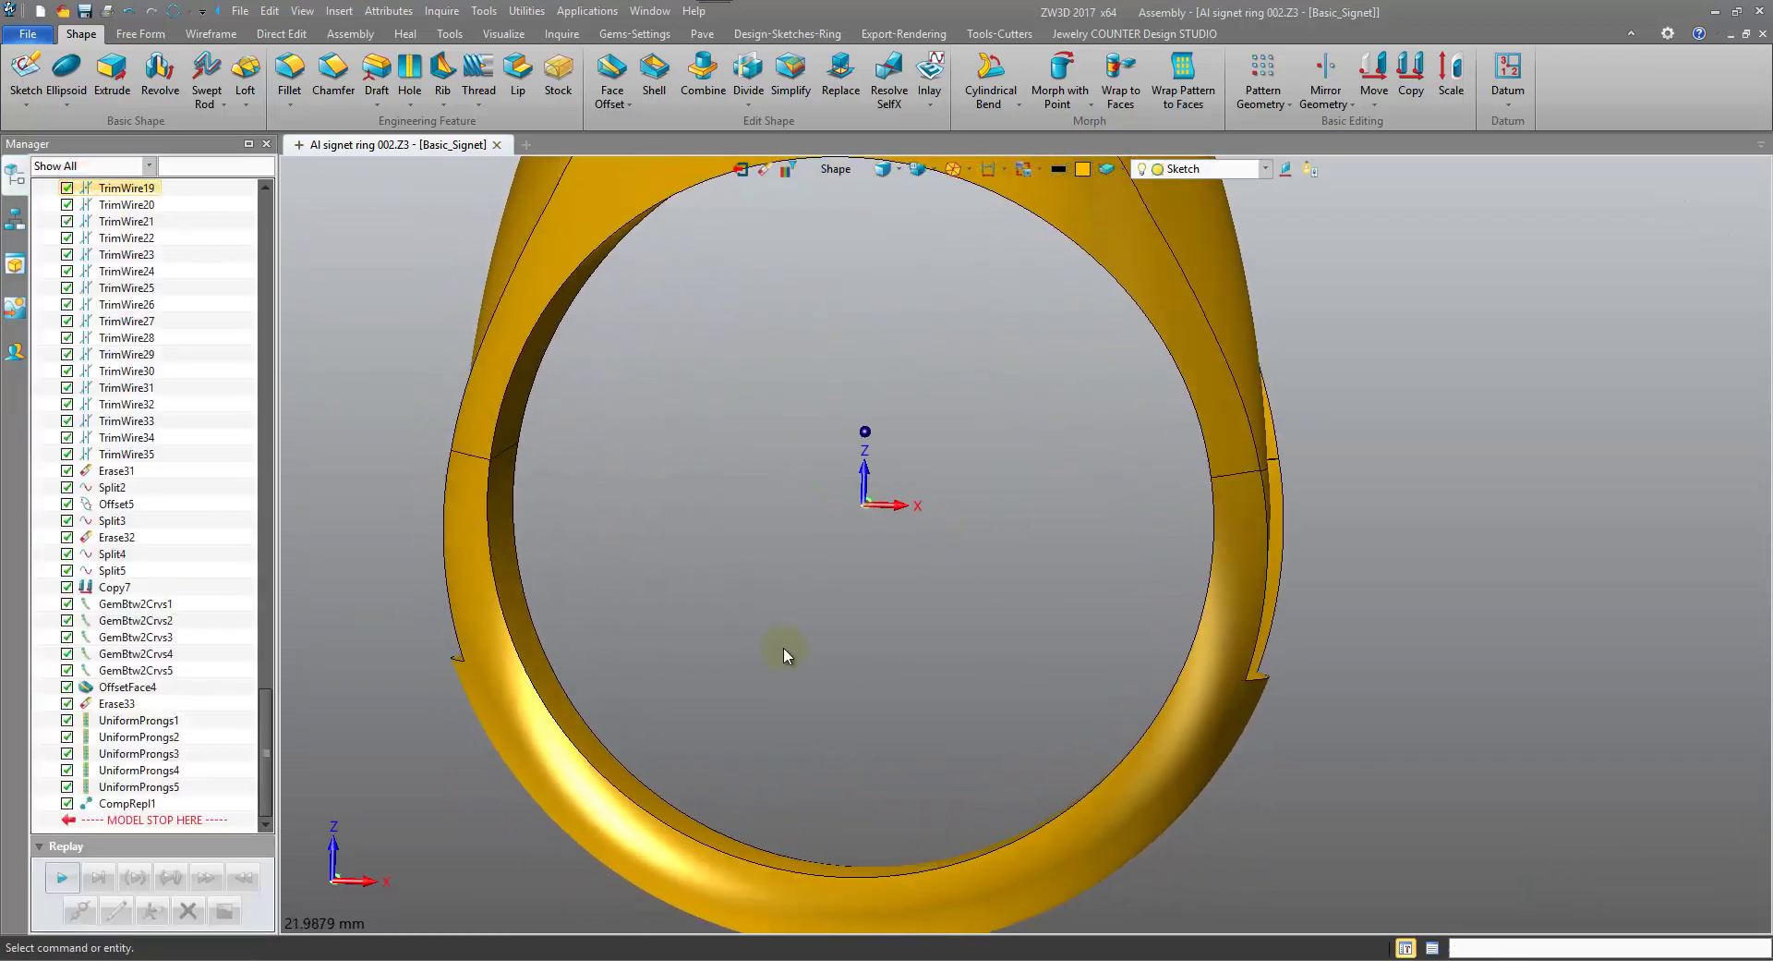
Examine the isolated ring body from the outside, the underside and the signet top.
right_drag(784, 654, 866, 457)
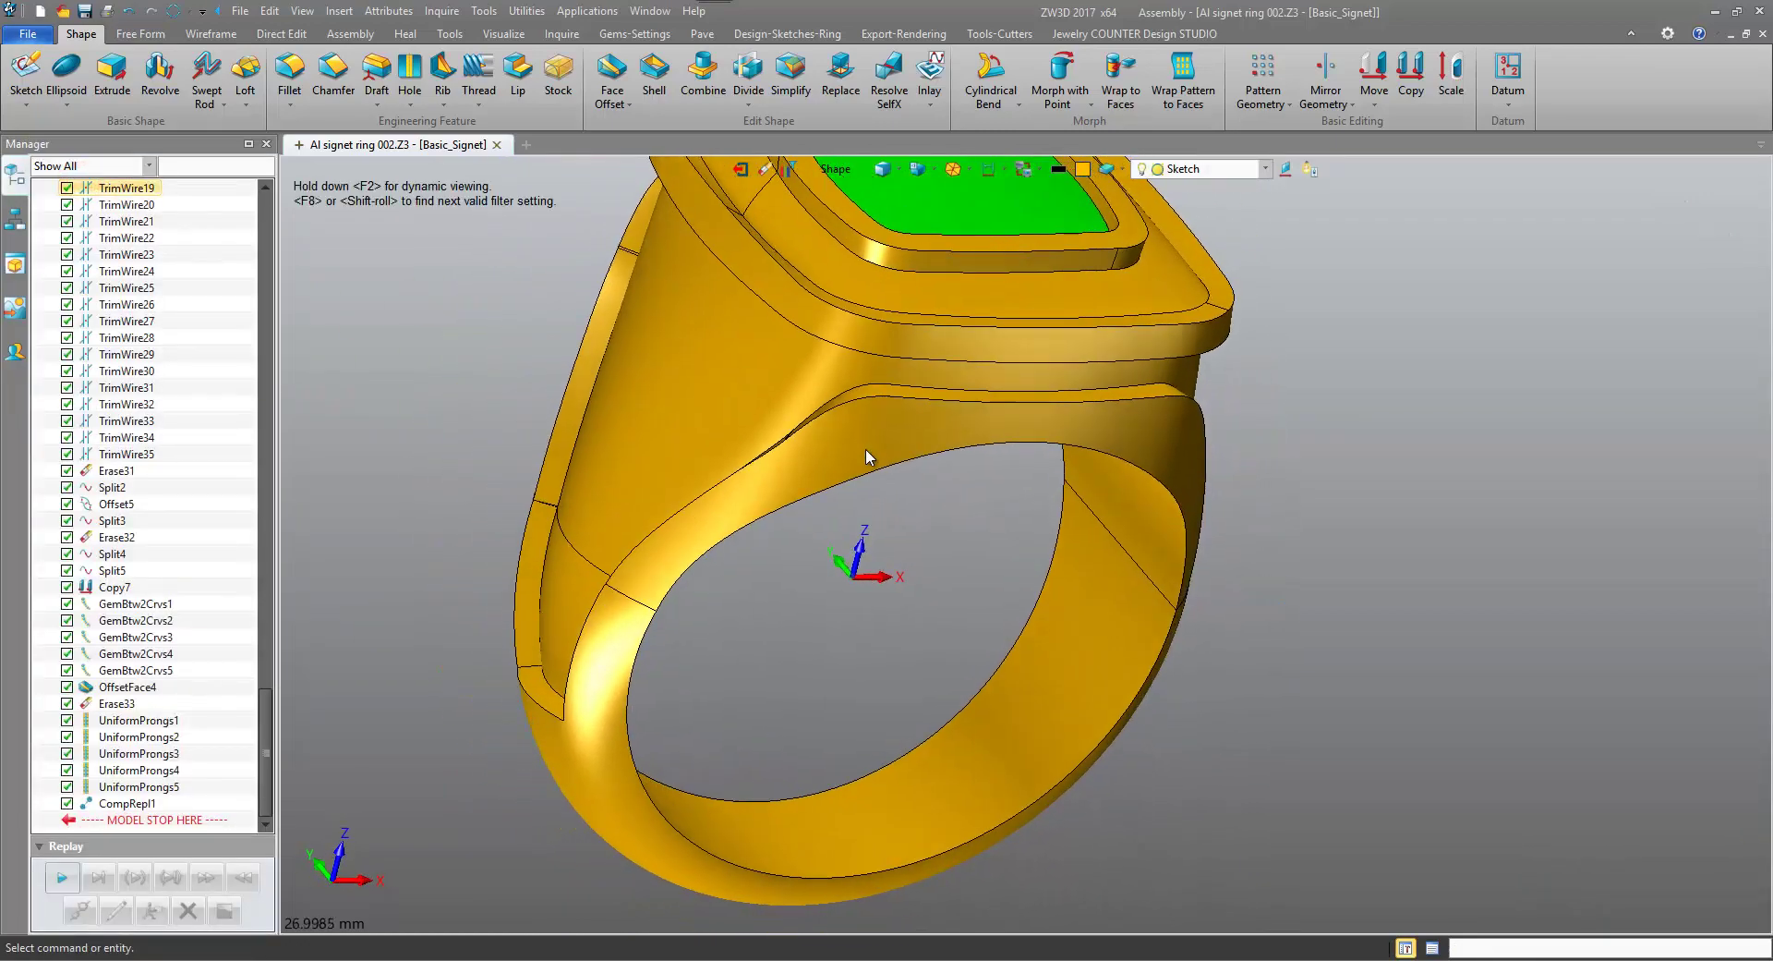
key(Up)
key(Up)
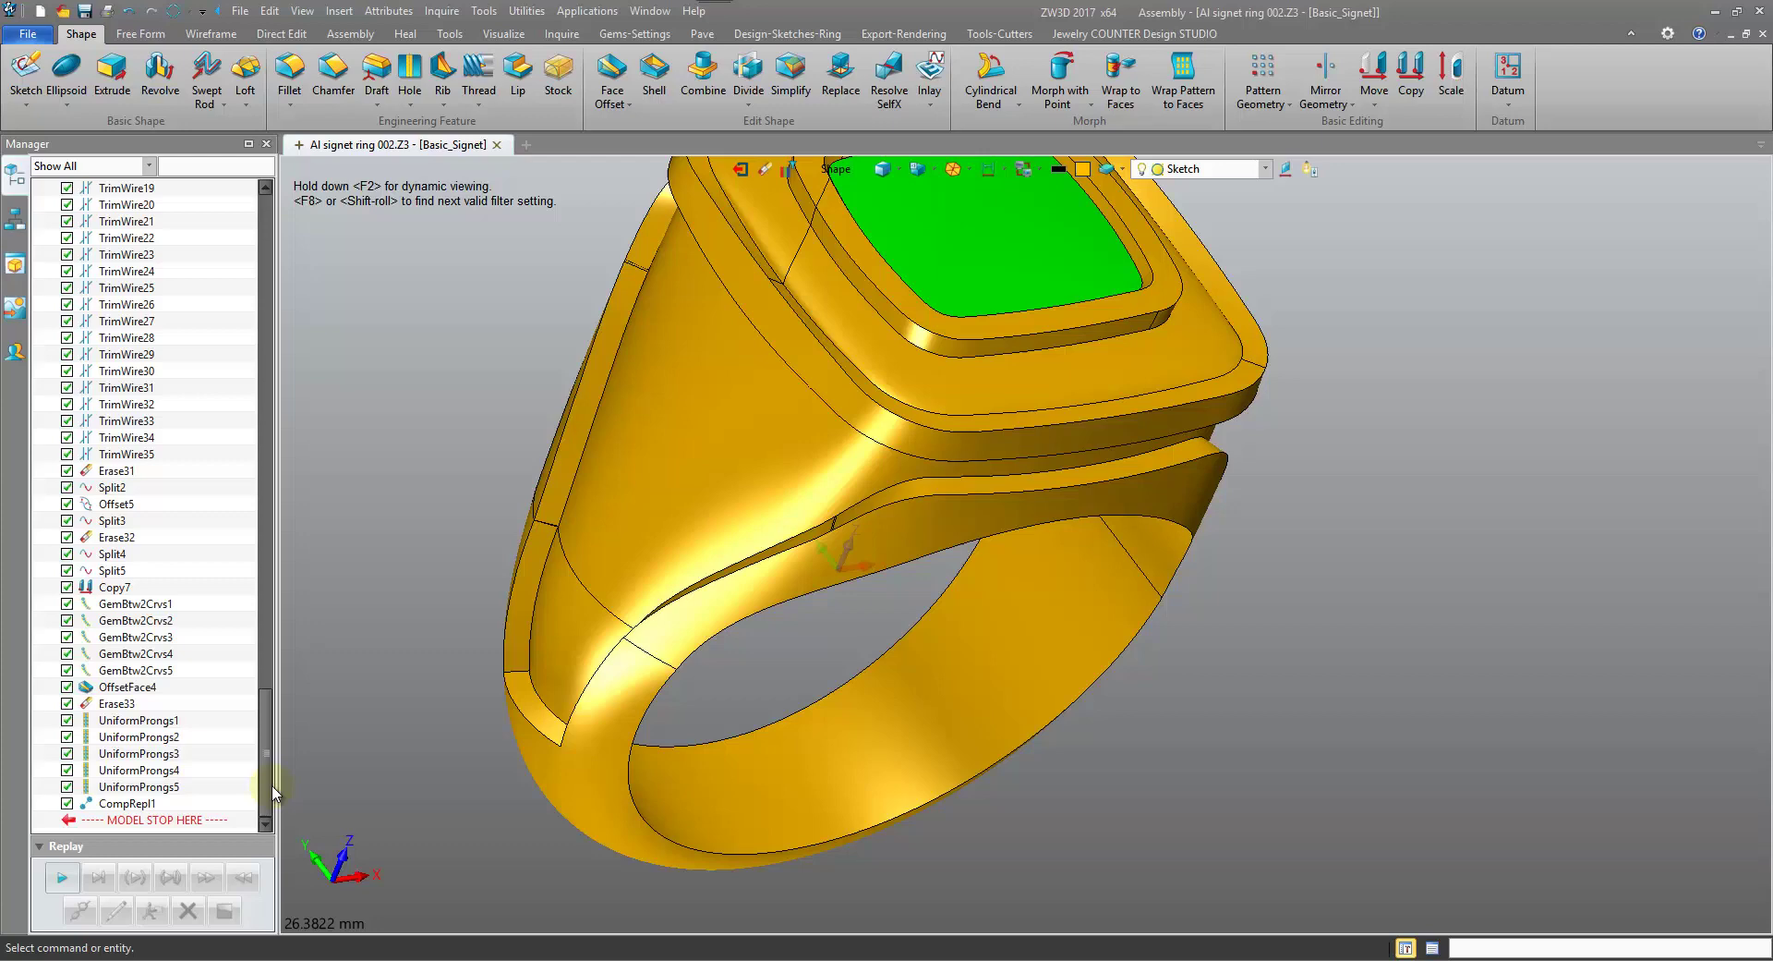
key(Down)
key(Down)
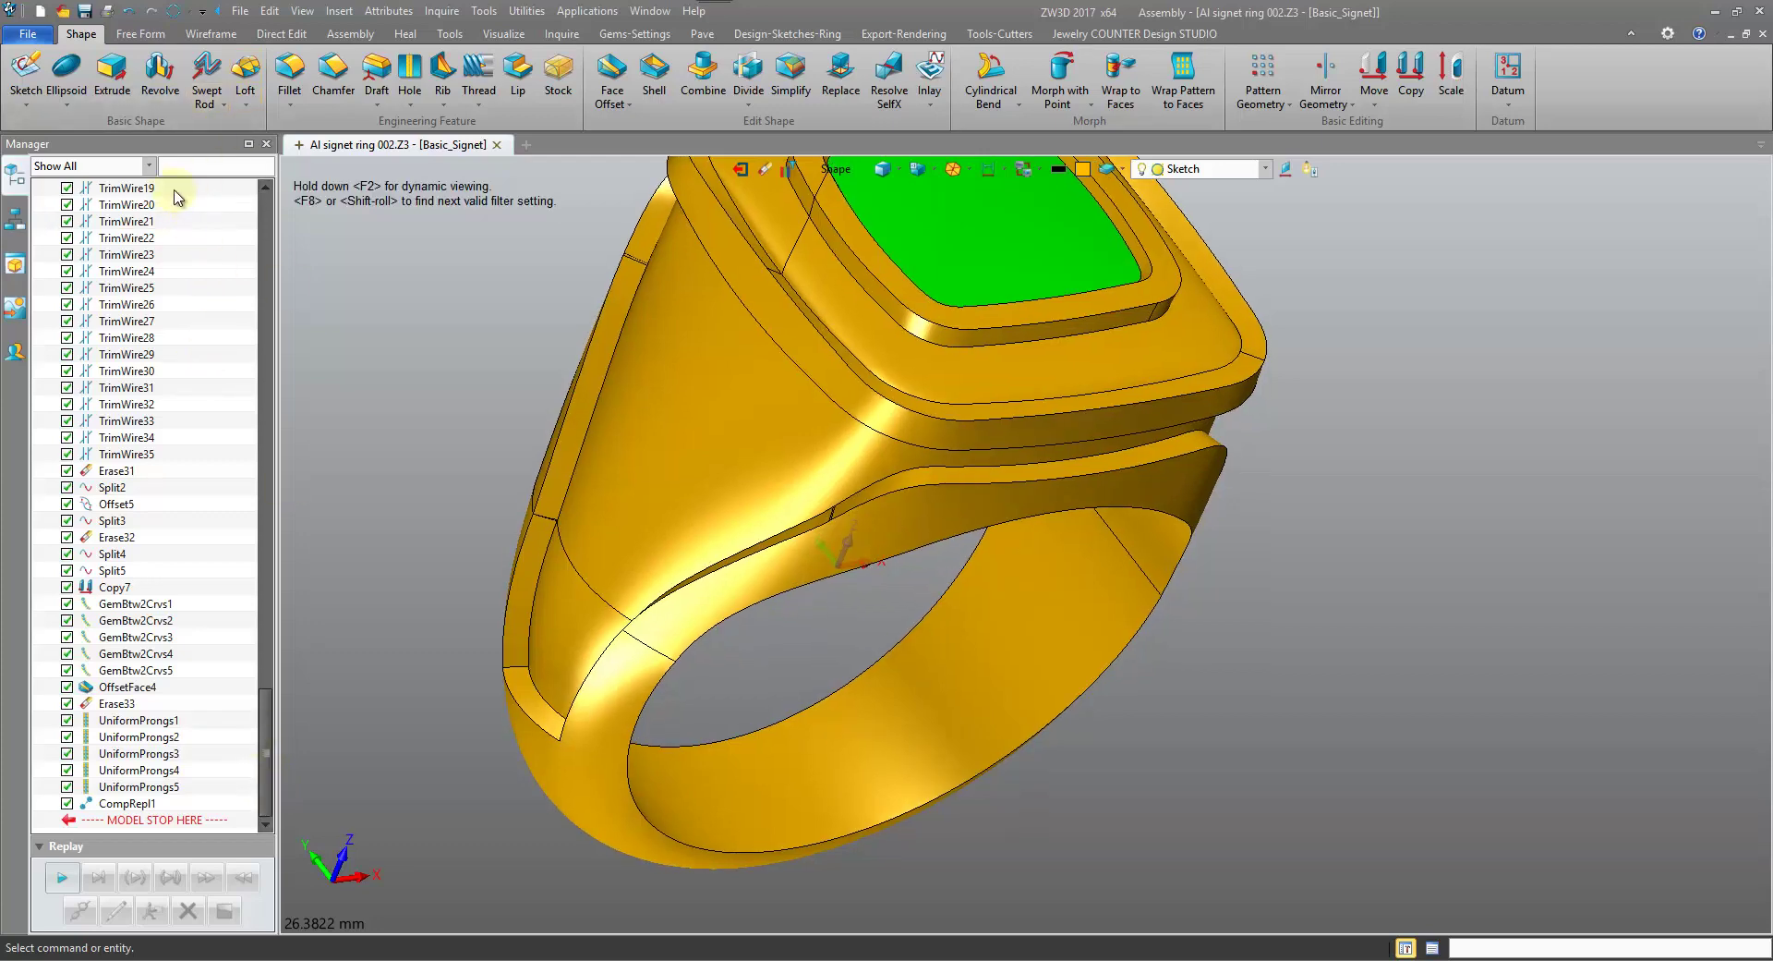
key(Up)
key(ctrl+f)
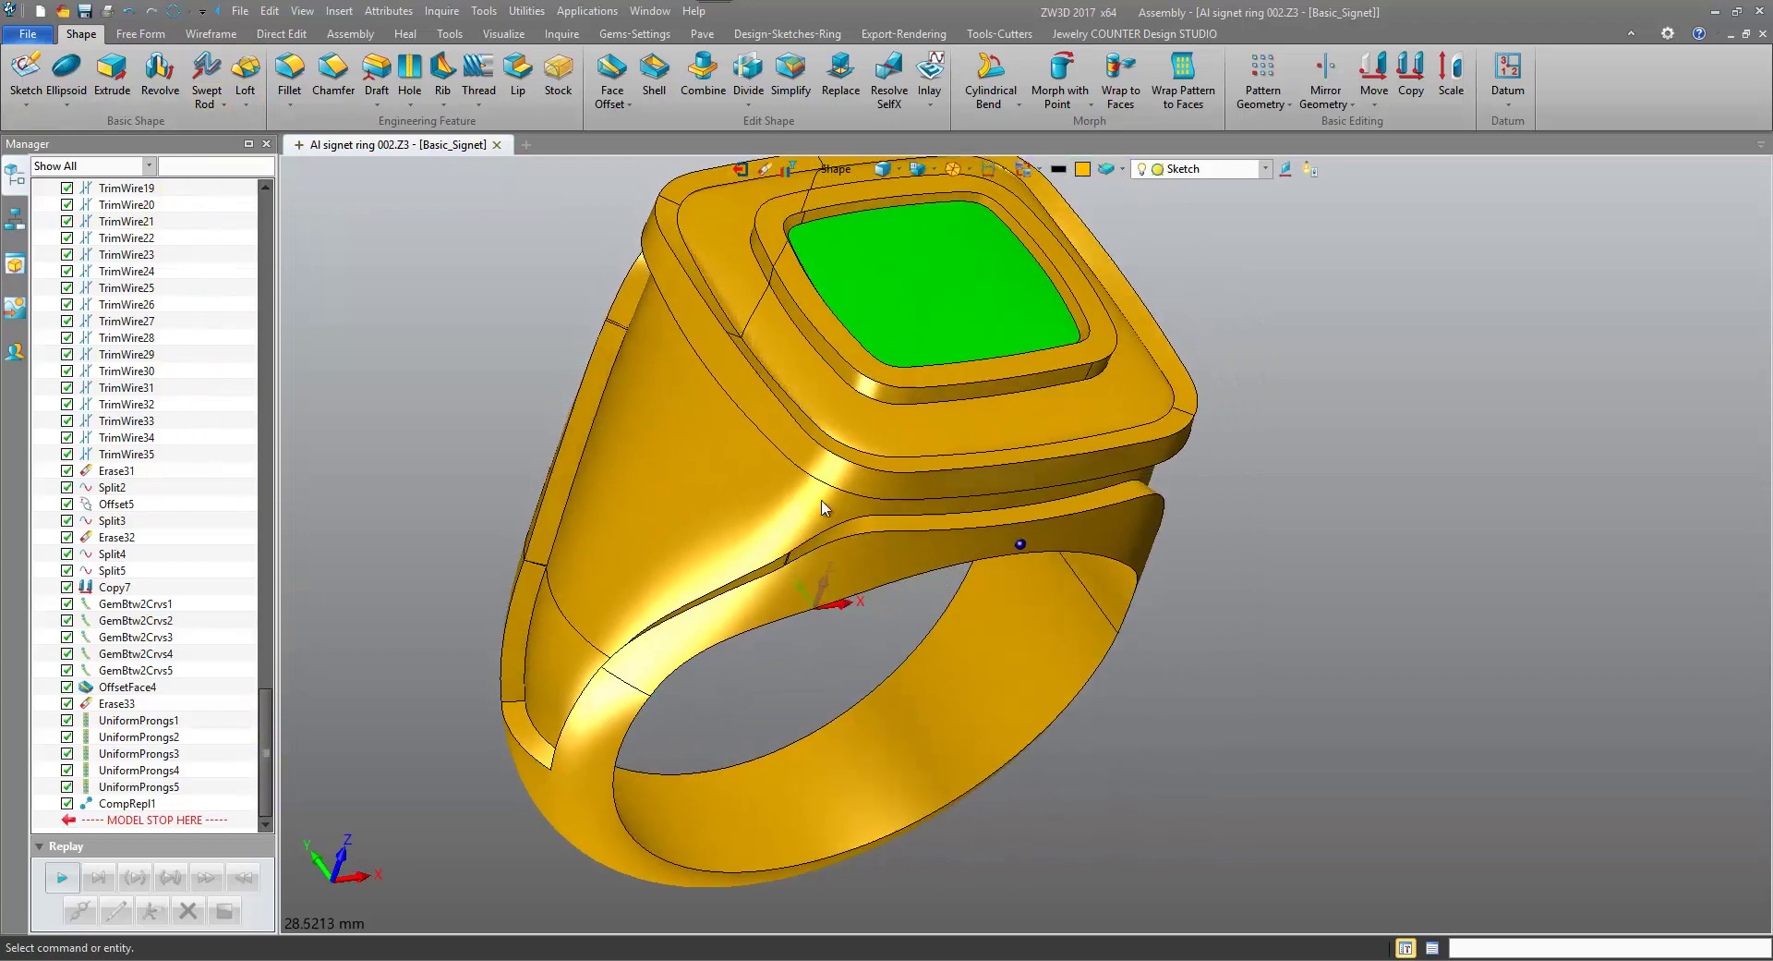
key(Up)
key(Up)
key(Up)
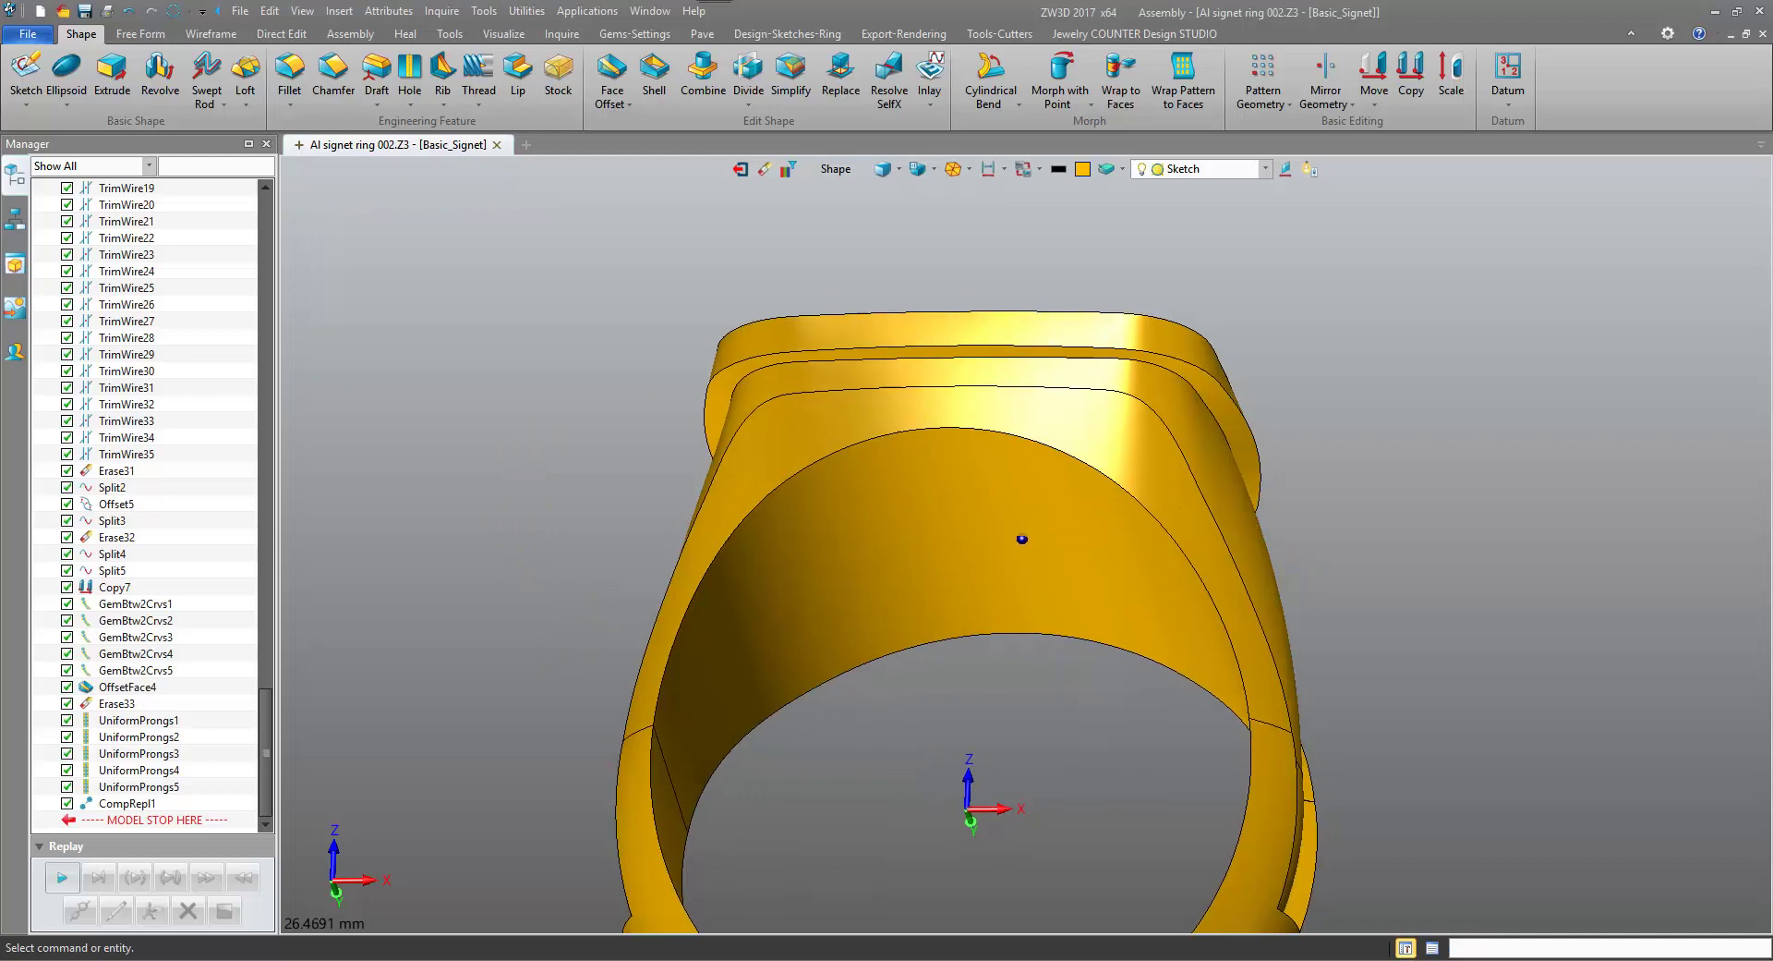
key(Up)
key(Up)
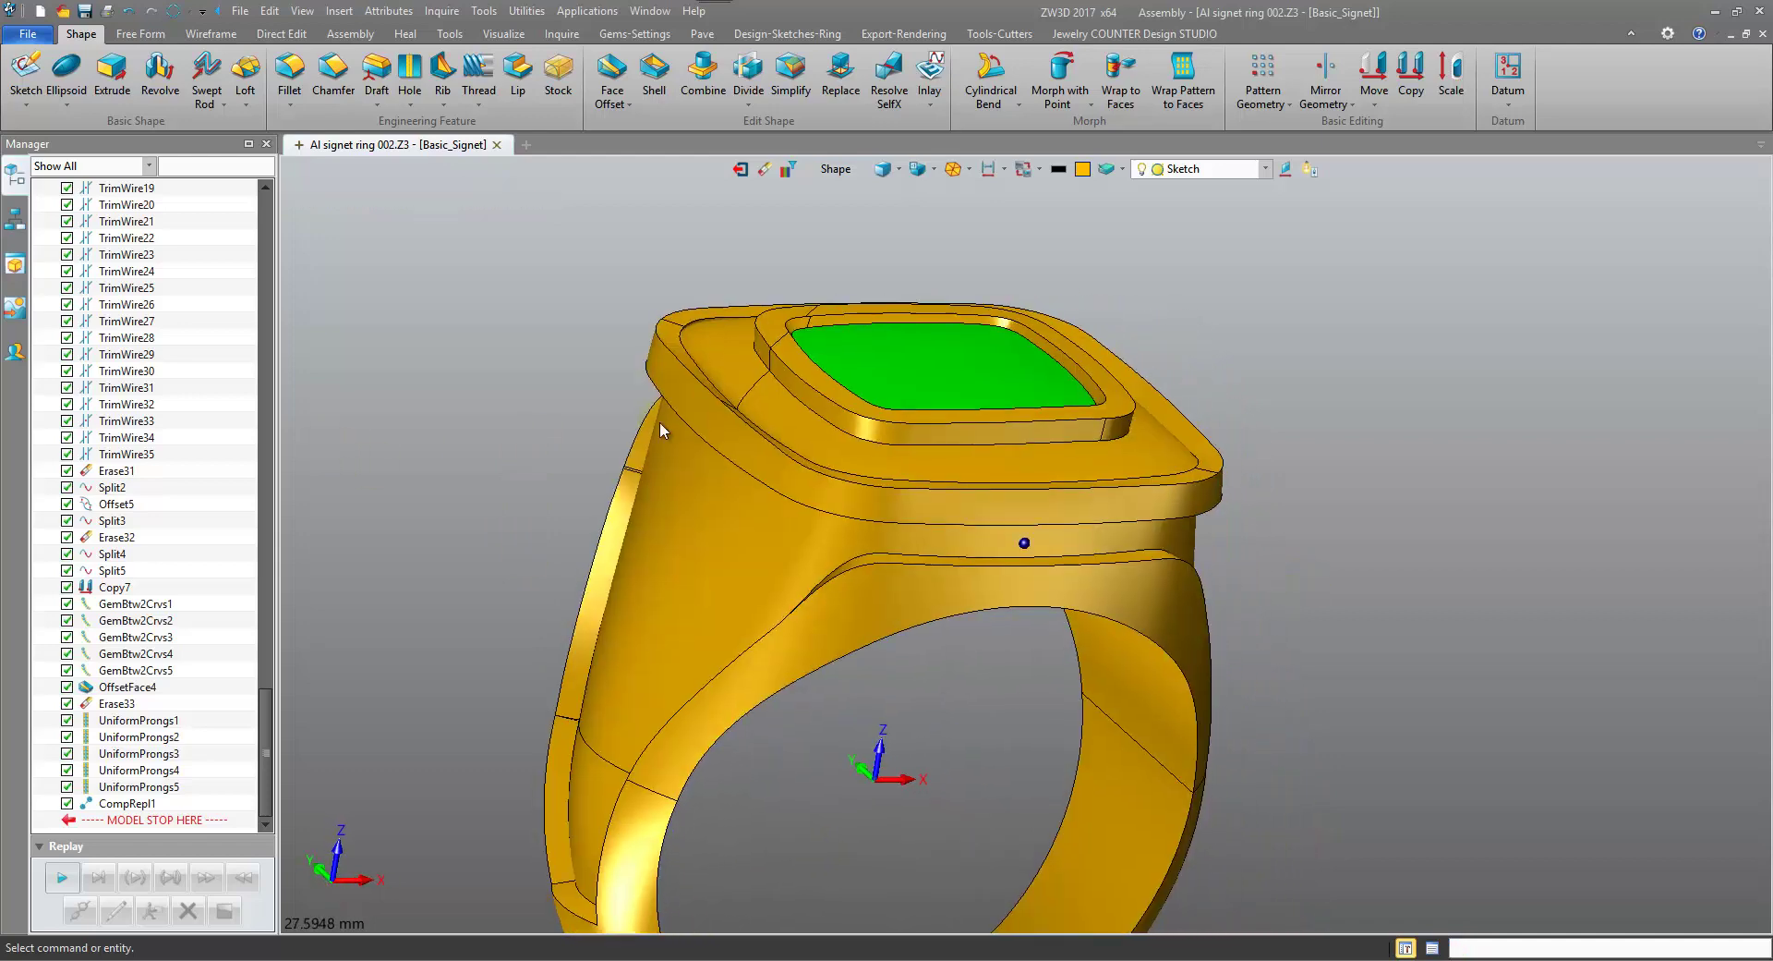
right_drag(584, 410, 511, 419)
key(Right)
key(Right)
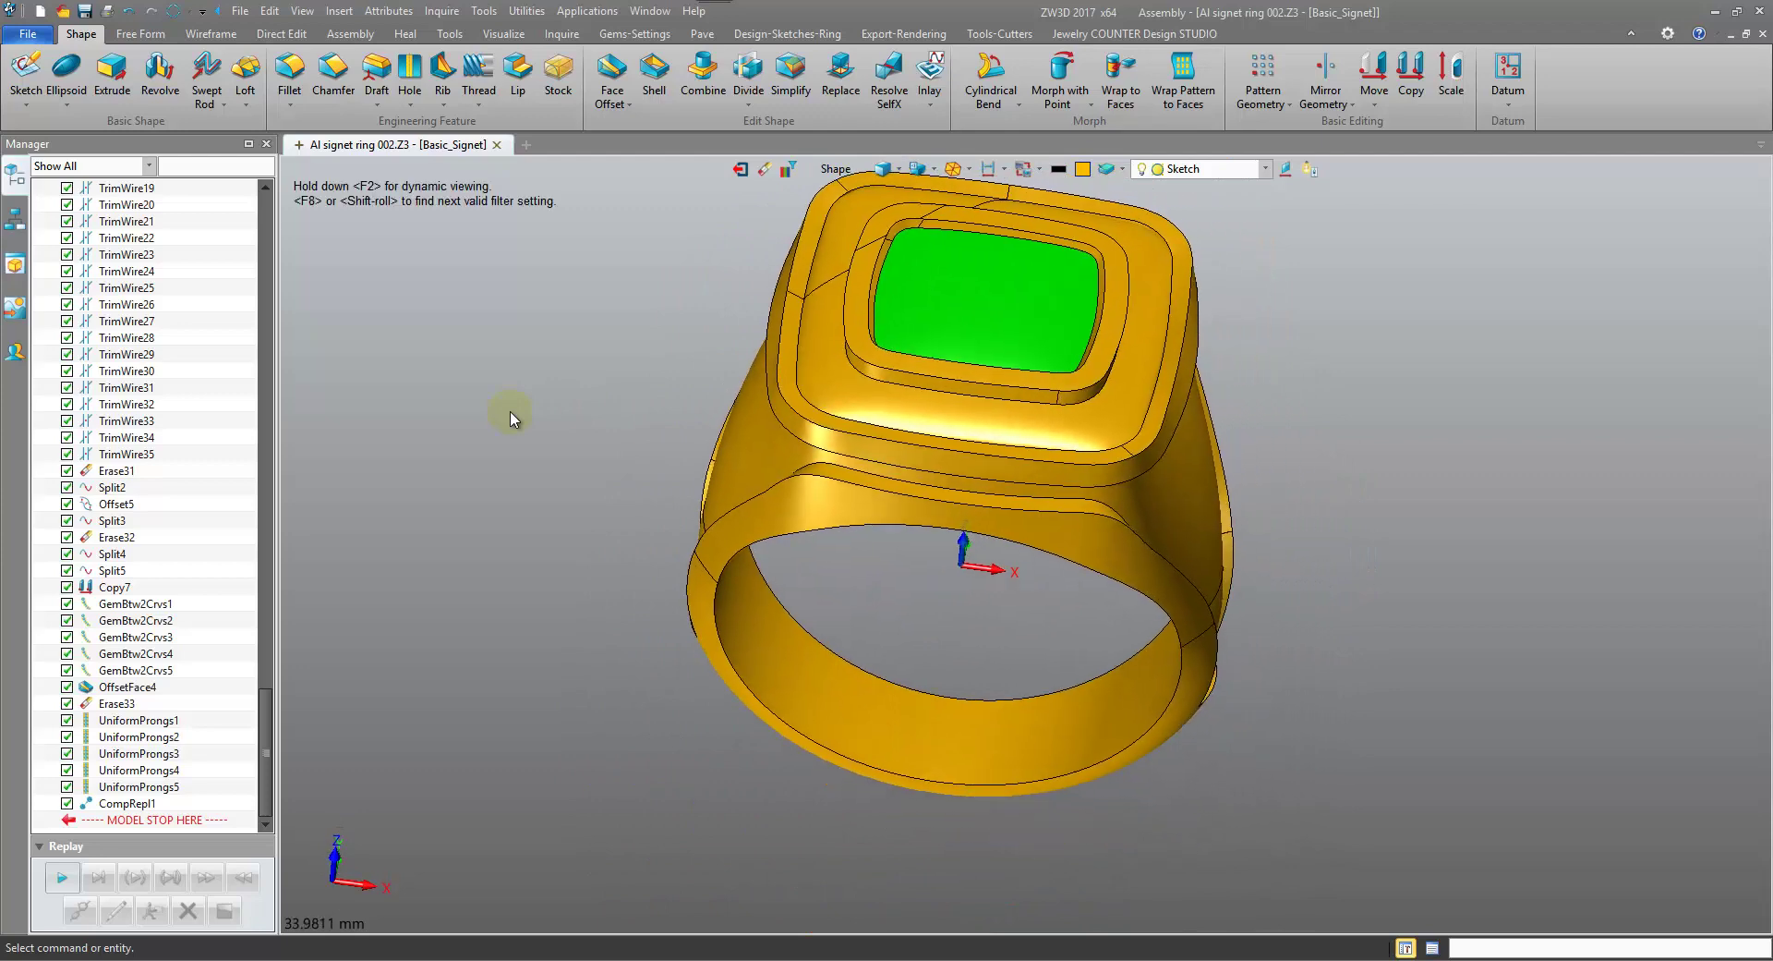
right_drag(511, 412, 684, 367)
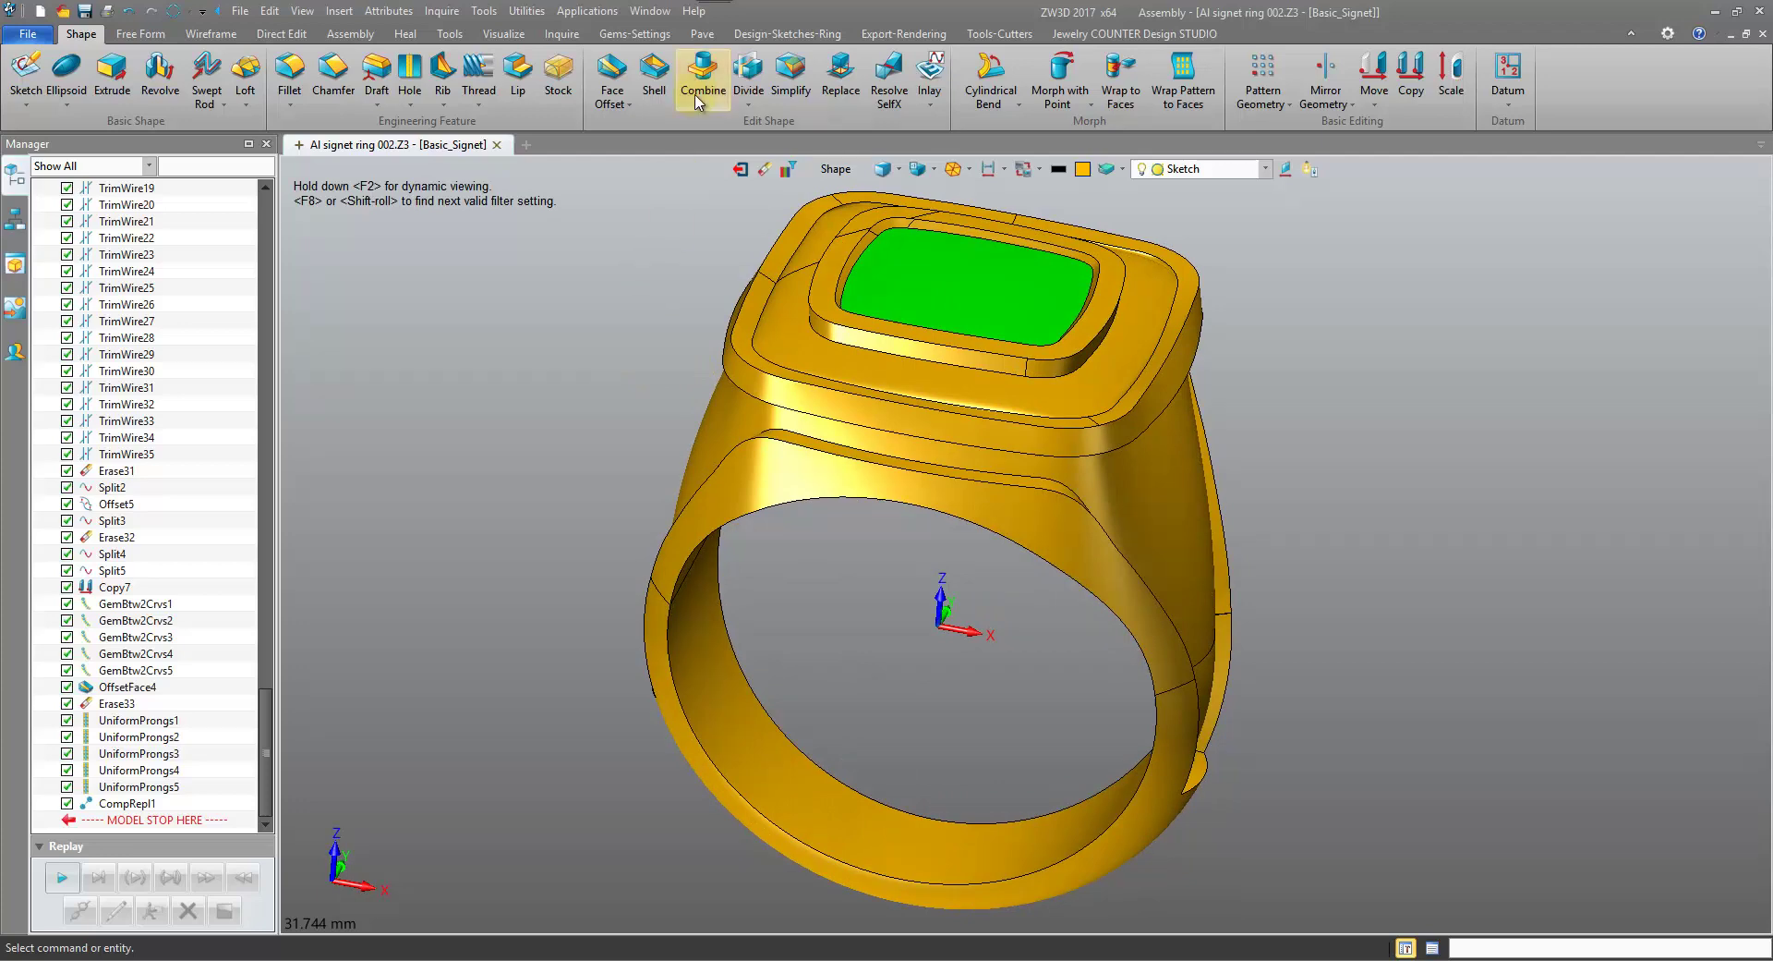
Start a Scoop on the ring and pick the whole ring body as its surface.
click(993, 35)
click(804, 34)
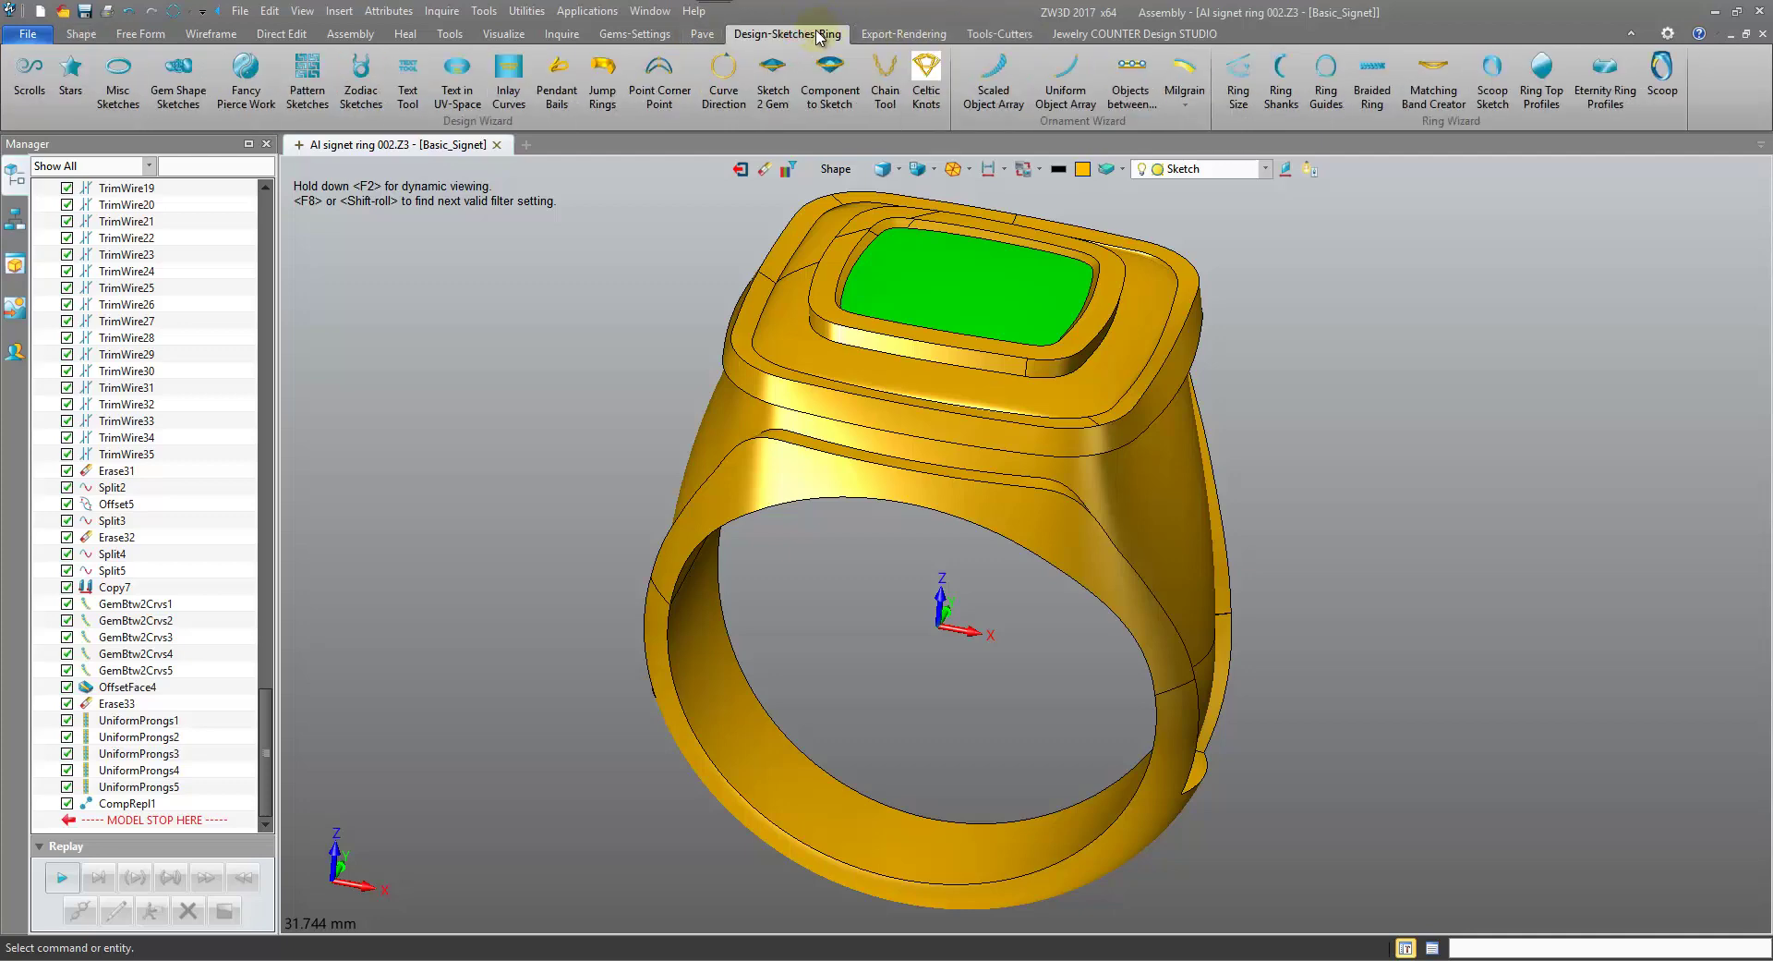
click(1662, 74)
click(1049, 478)
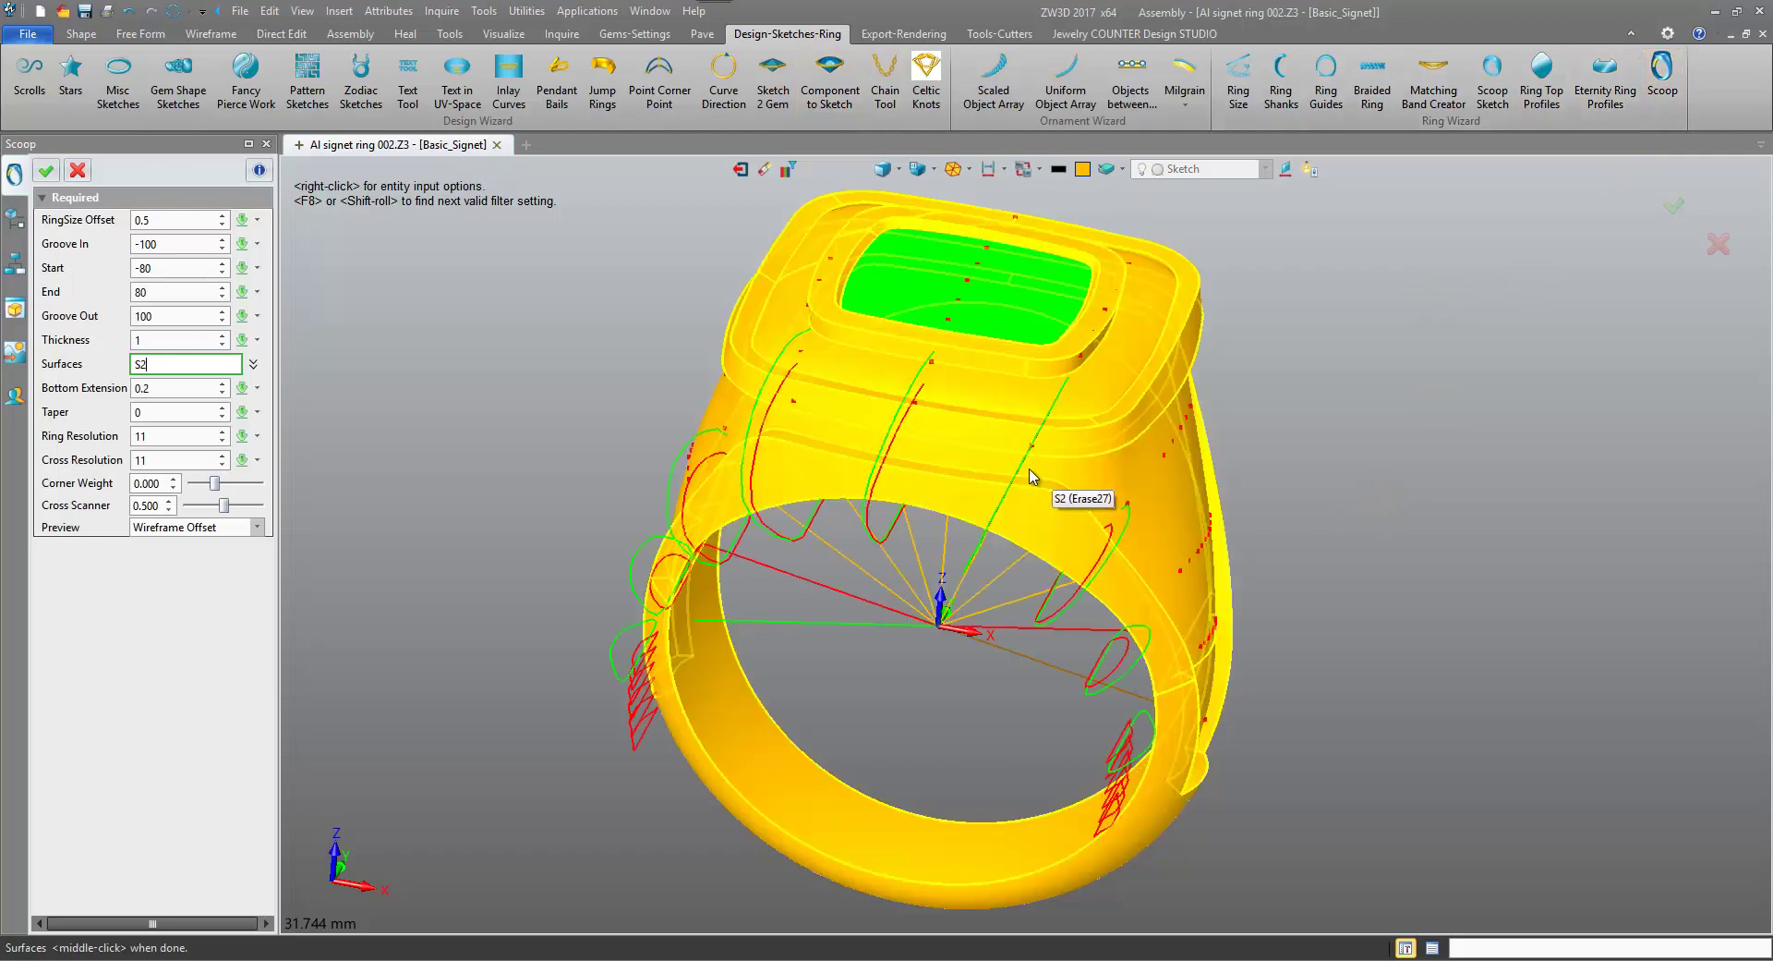
click(1073, 379)
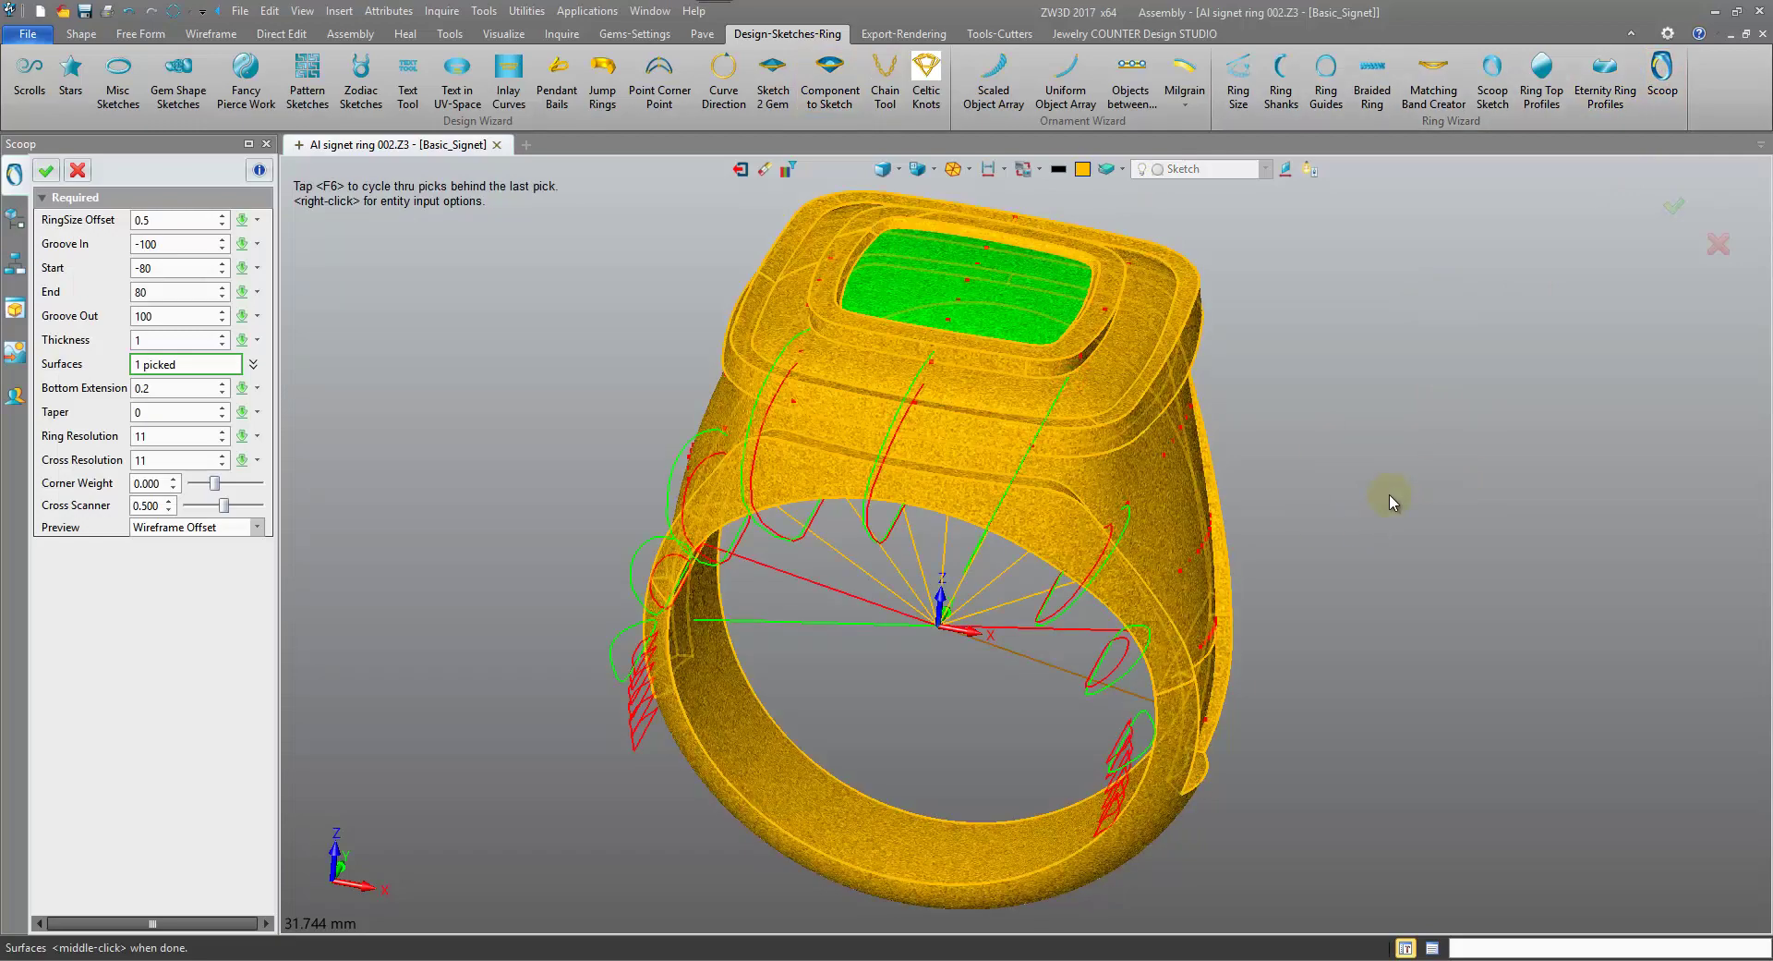
Examine the scoop's wireframe preview and its section curves around the ring from the front and side.
key(Down)
key(Down)
key(Left)
key(Left)
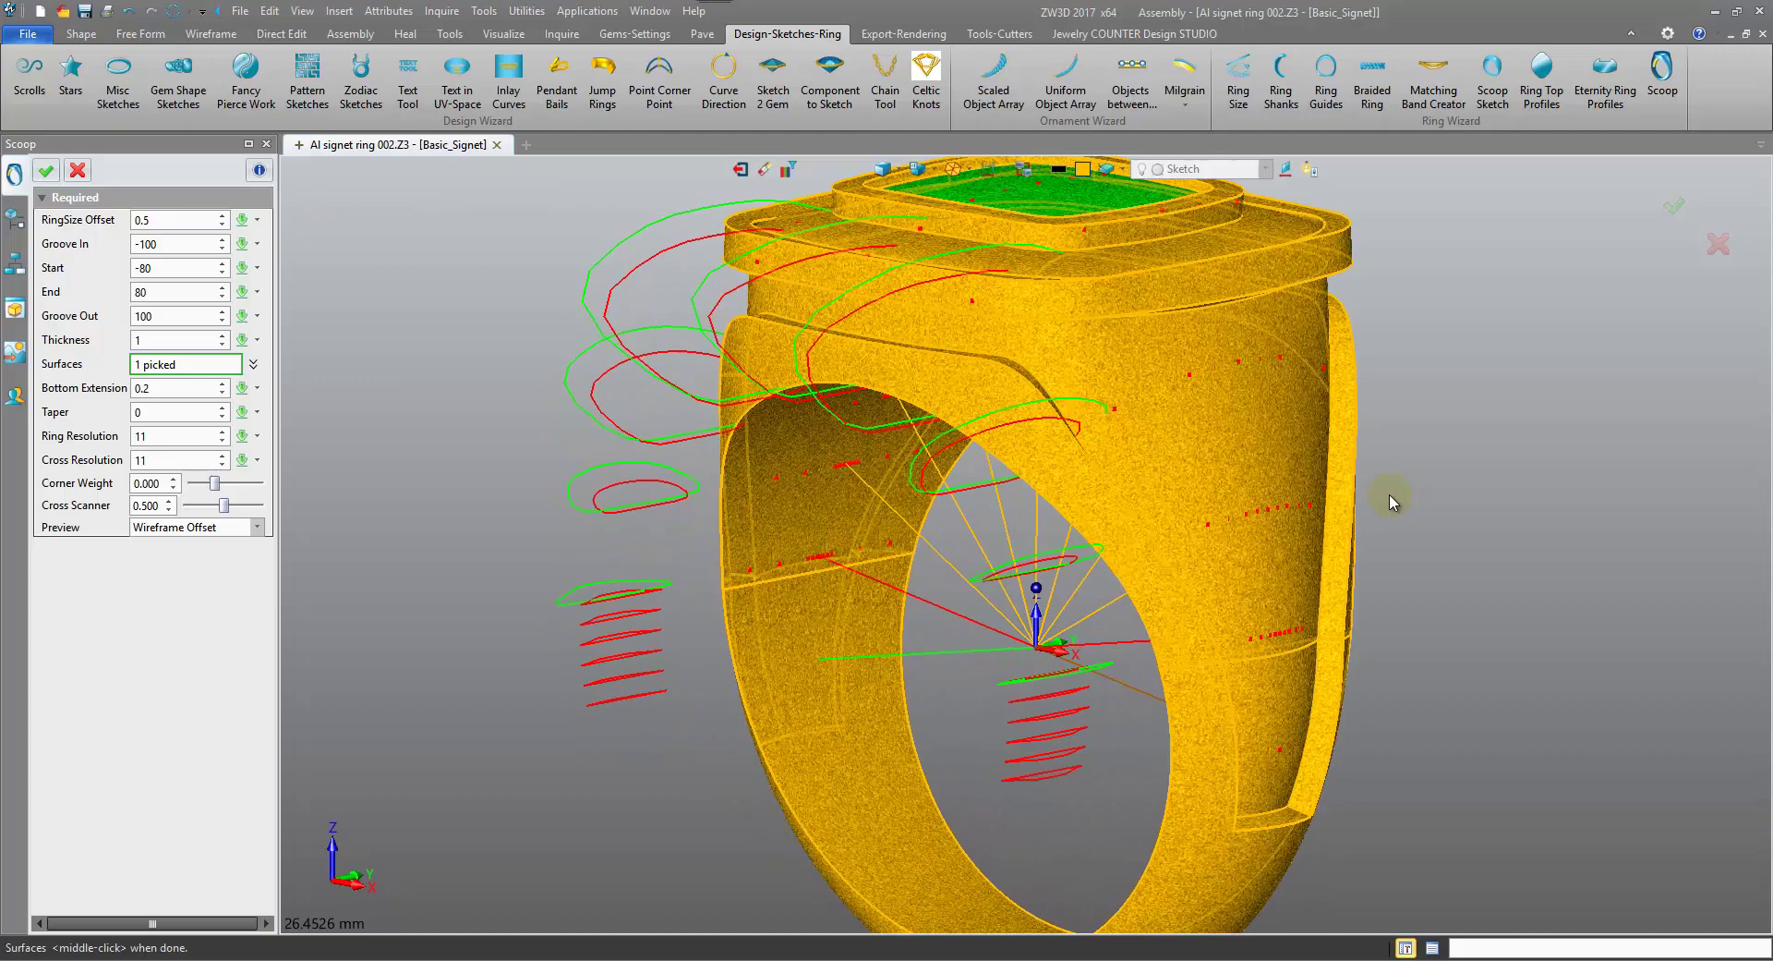
key(Right)
key(Right)
key(Right)
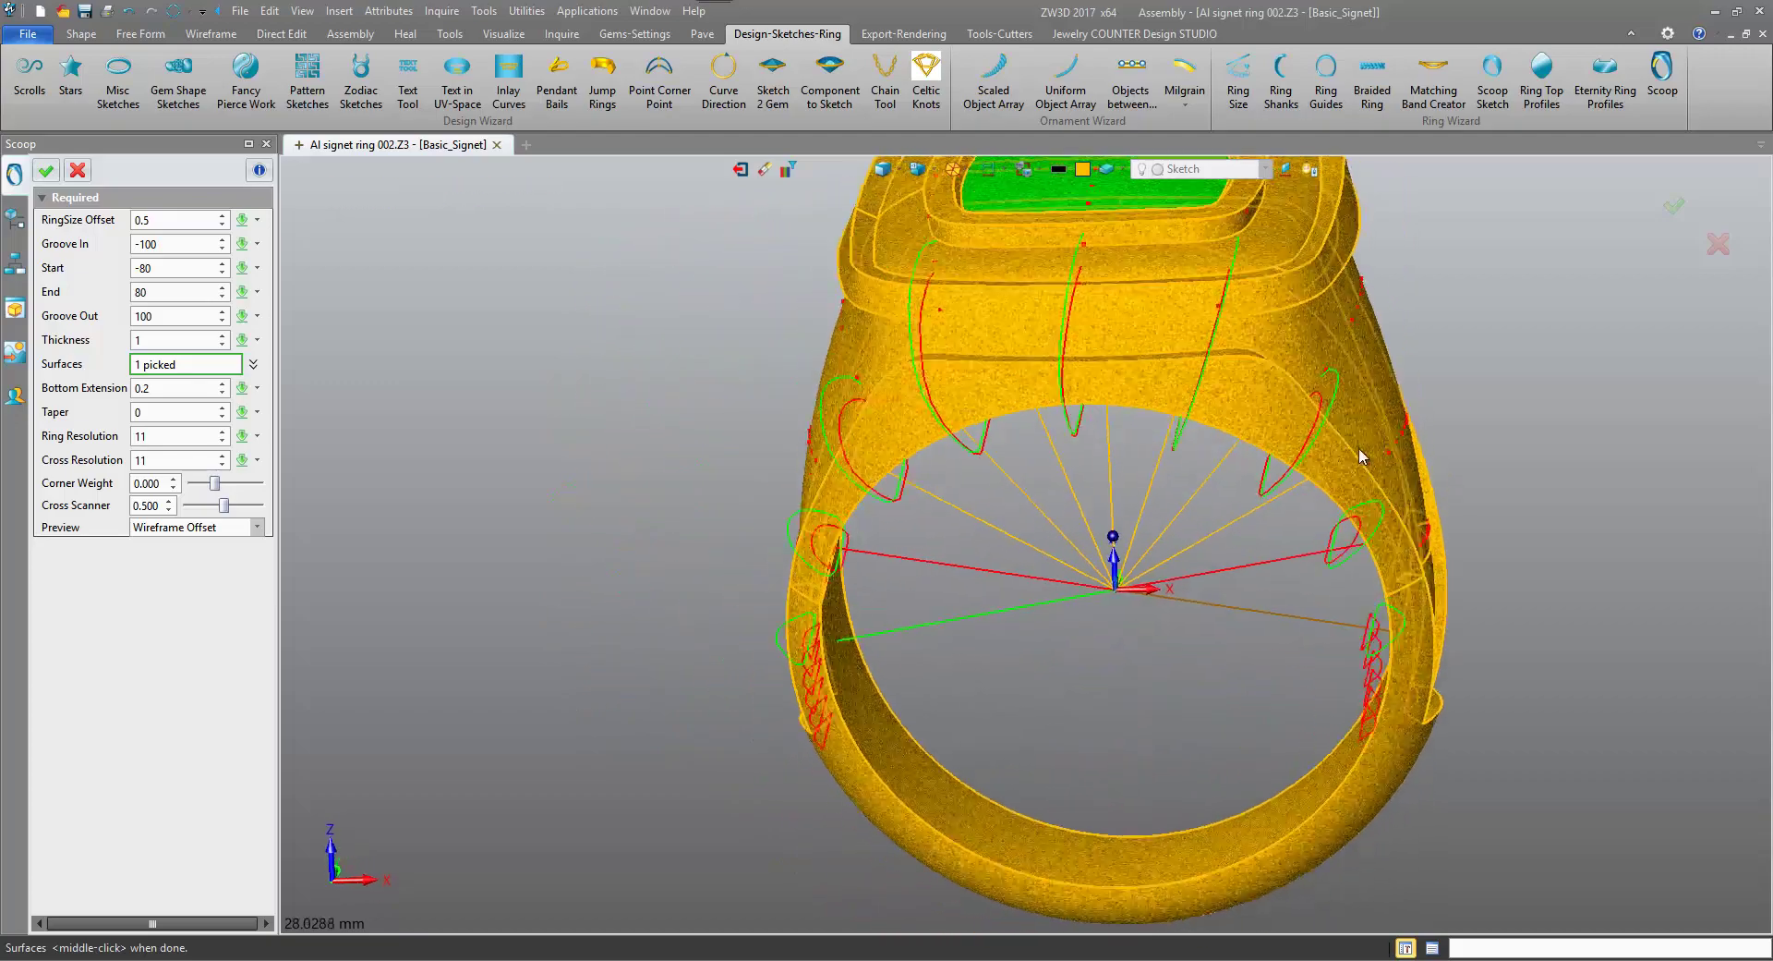
right_drag(1359, 456, 997, 495)
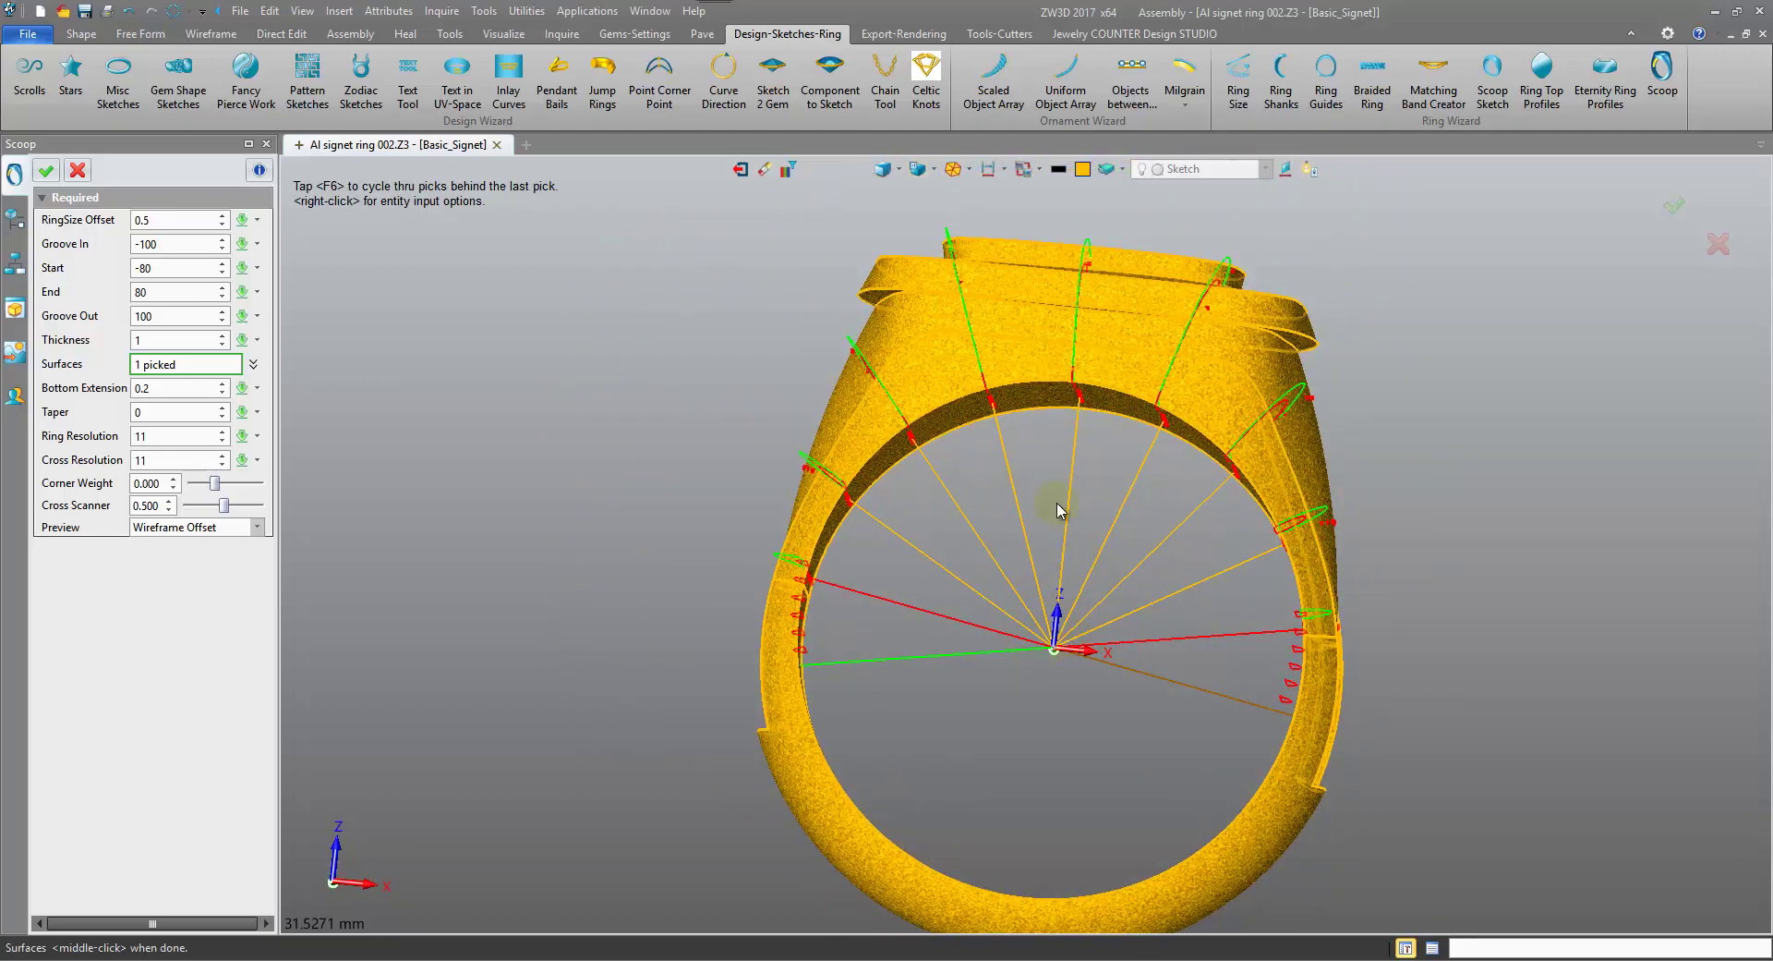
right_drag(1382, 214, 974, 377)
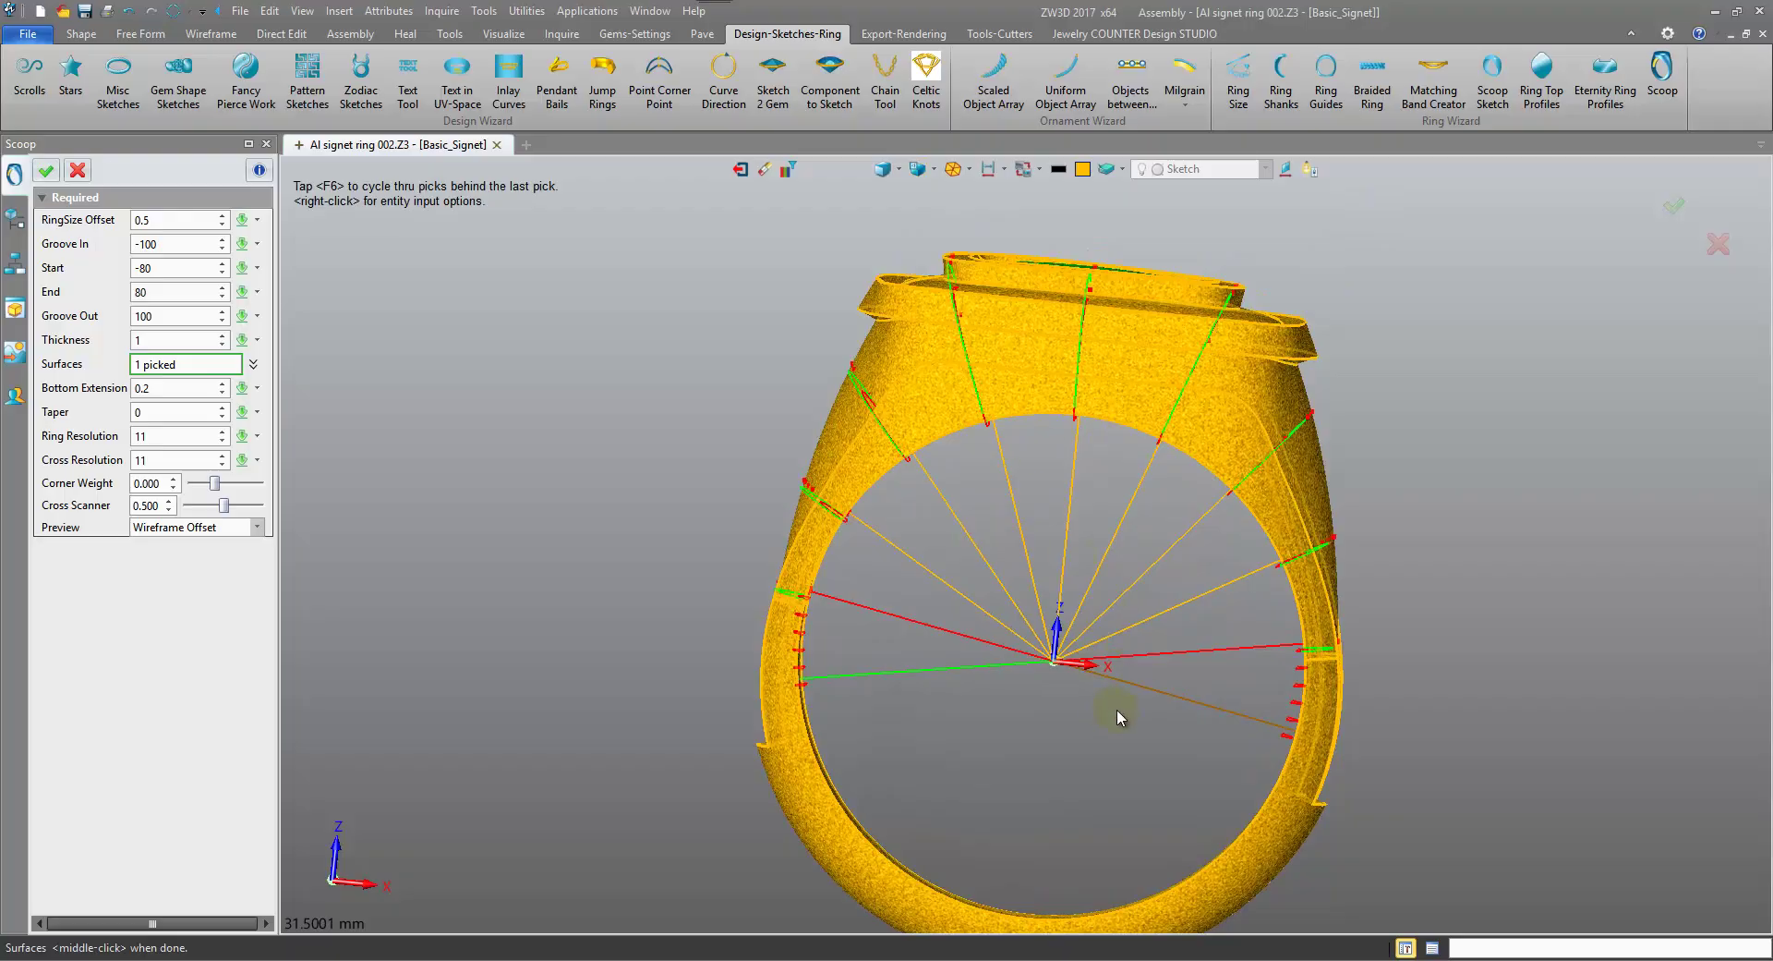
key(Down)
key(Down)
key(Left)
key(Left)
key(Left)
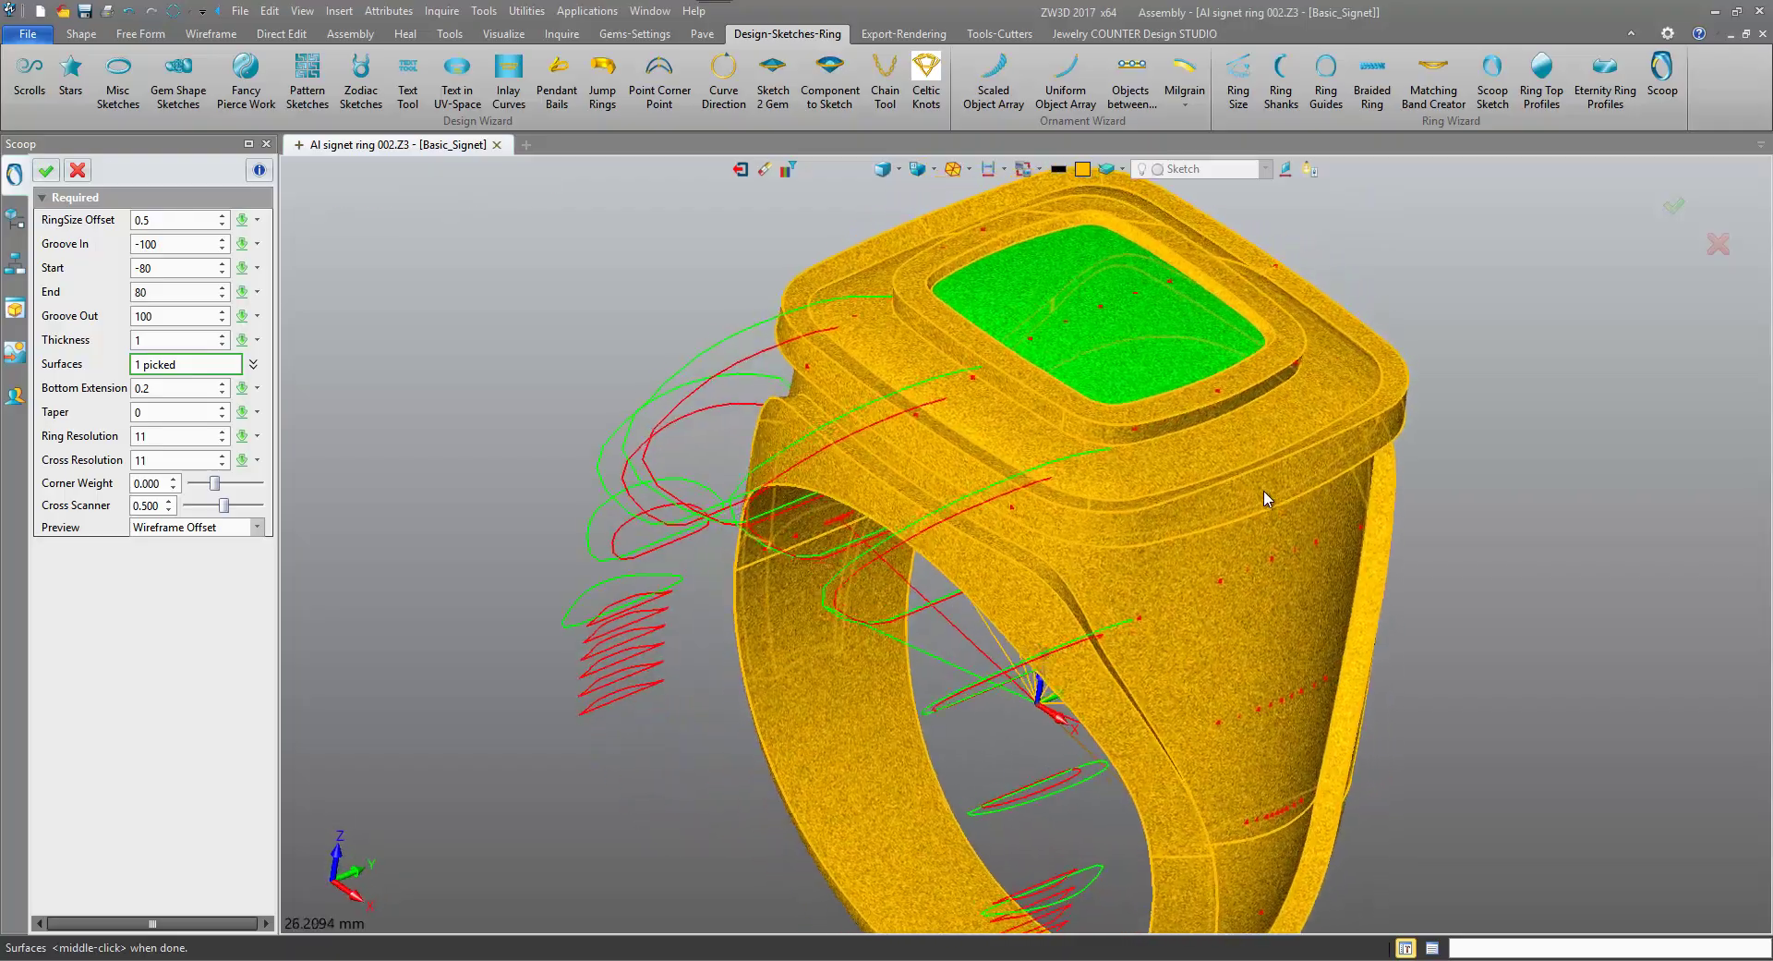
right_drag(1264, 499, 1217, 333)
middle_drag(1219, 331, 776, 541)
right_drag(775, 540, 748, 369)
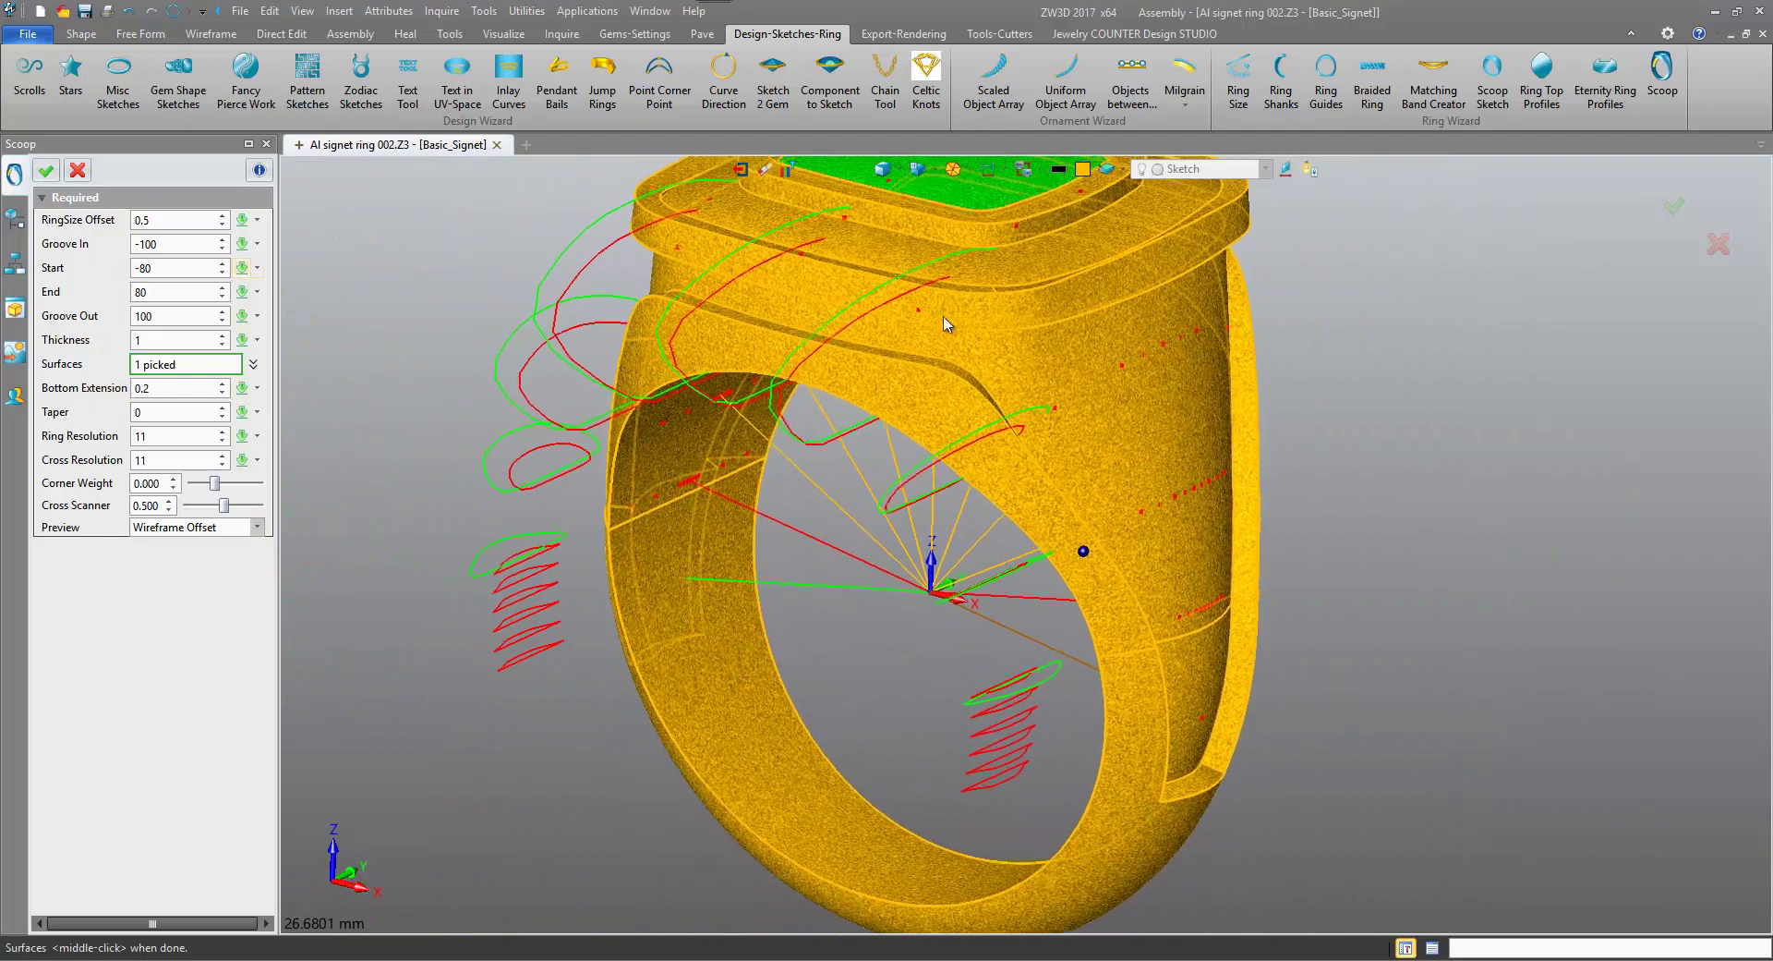
Set the scoop's Groove In to -150 and its Groove Out to 150.
click(186, 244)
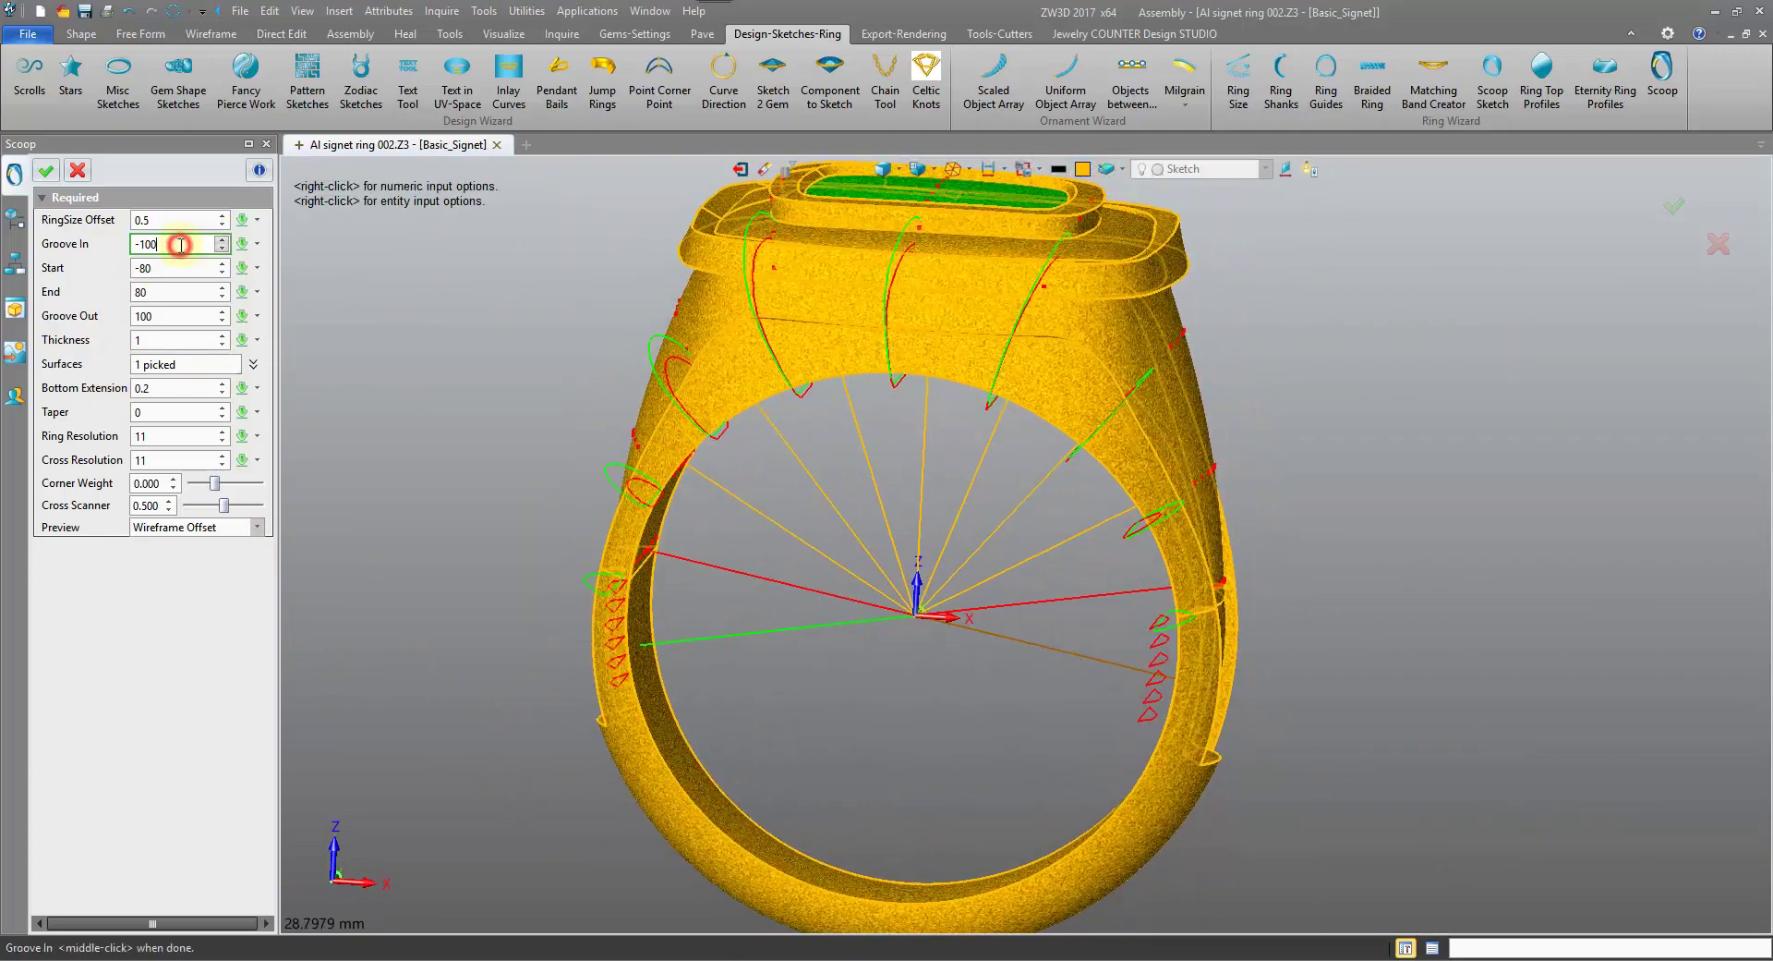
click(174, 247)
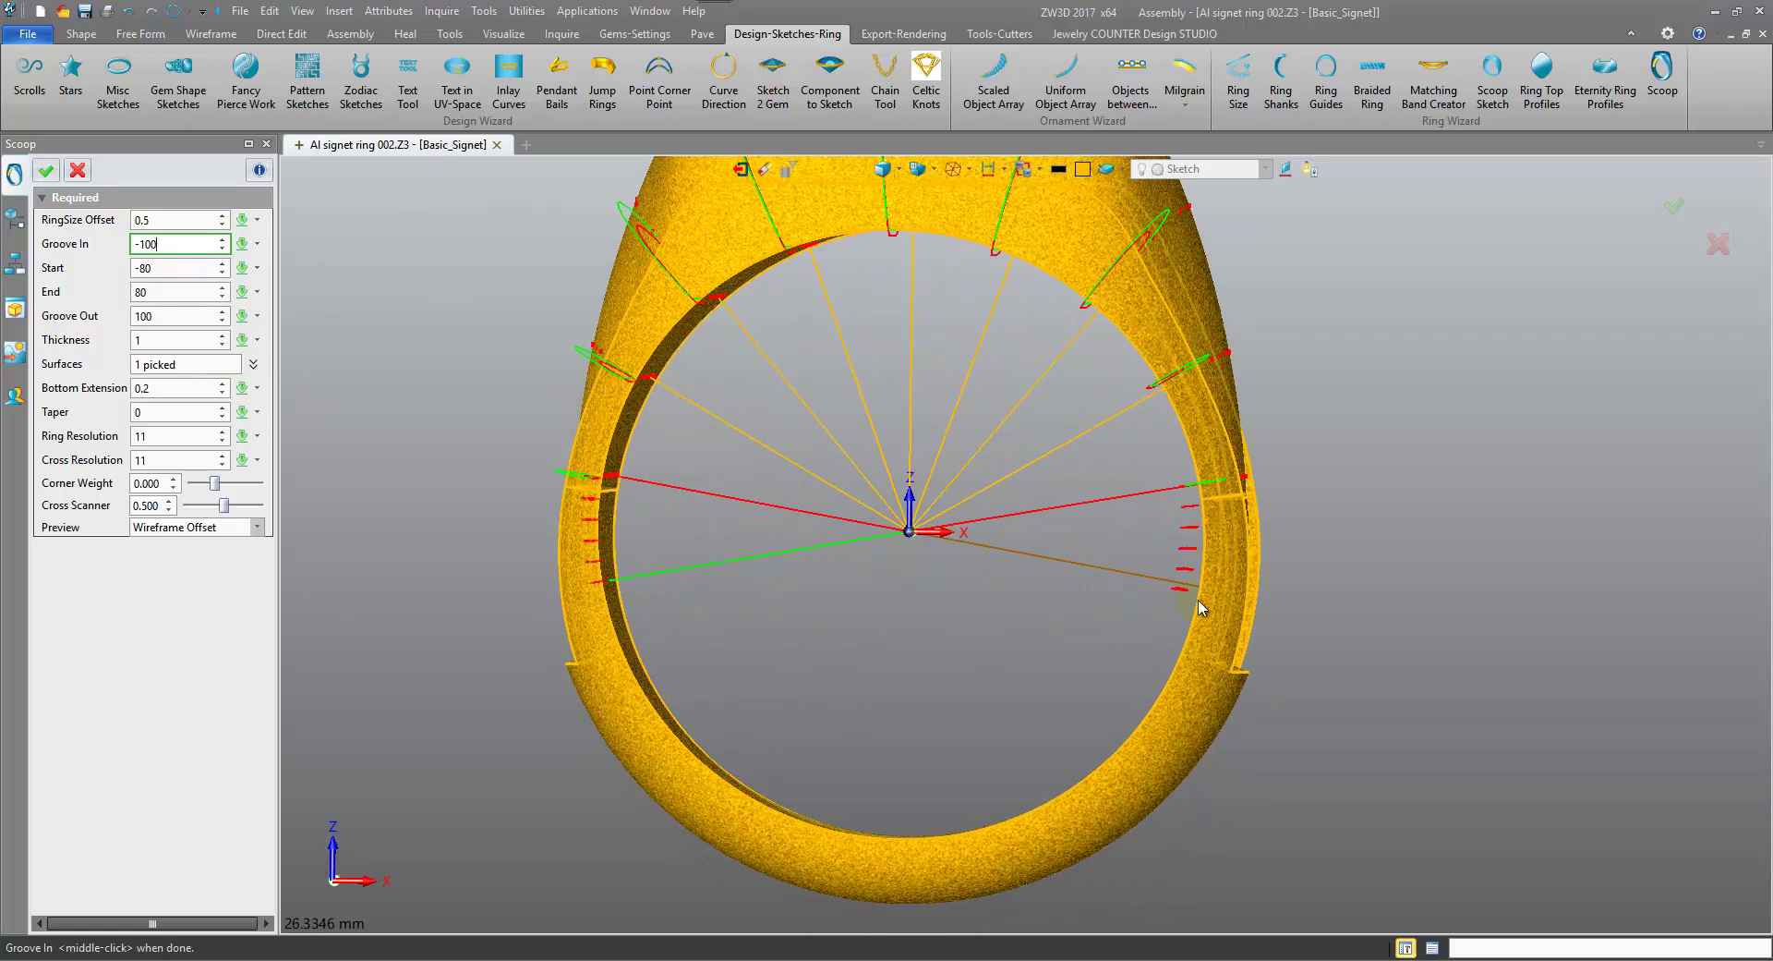
middle_drag(1201, 607, 580, 436)
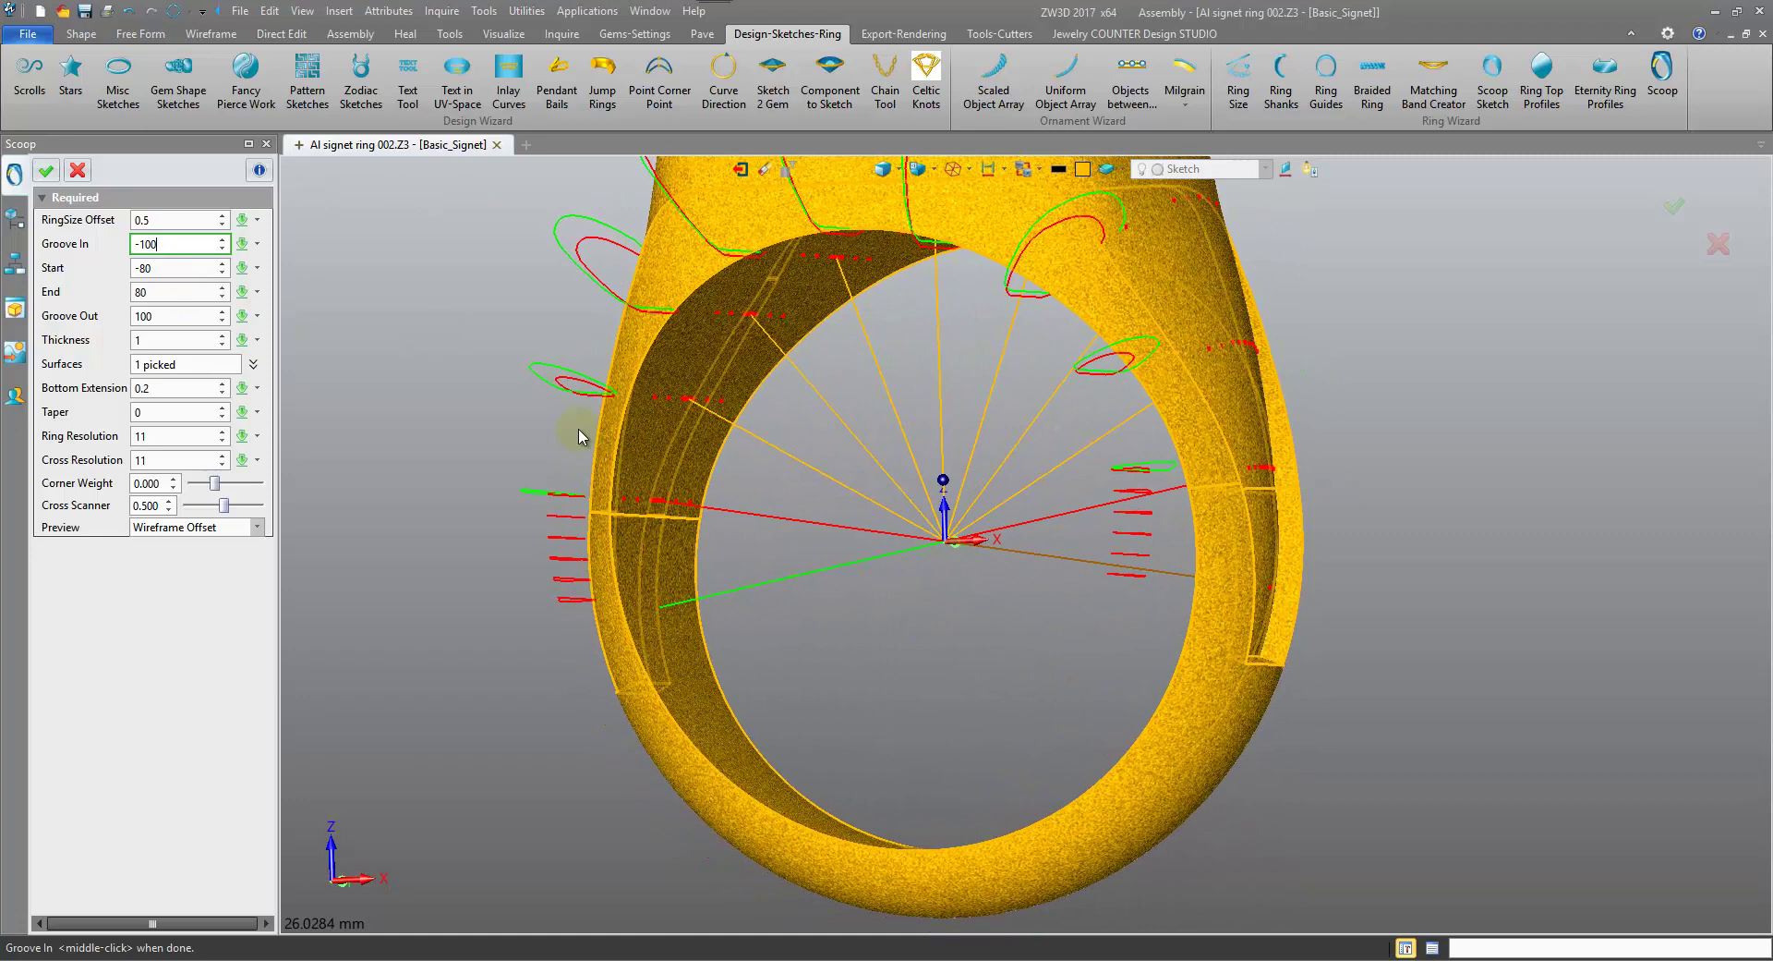
click(148, 244)
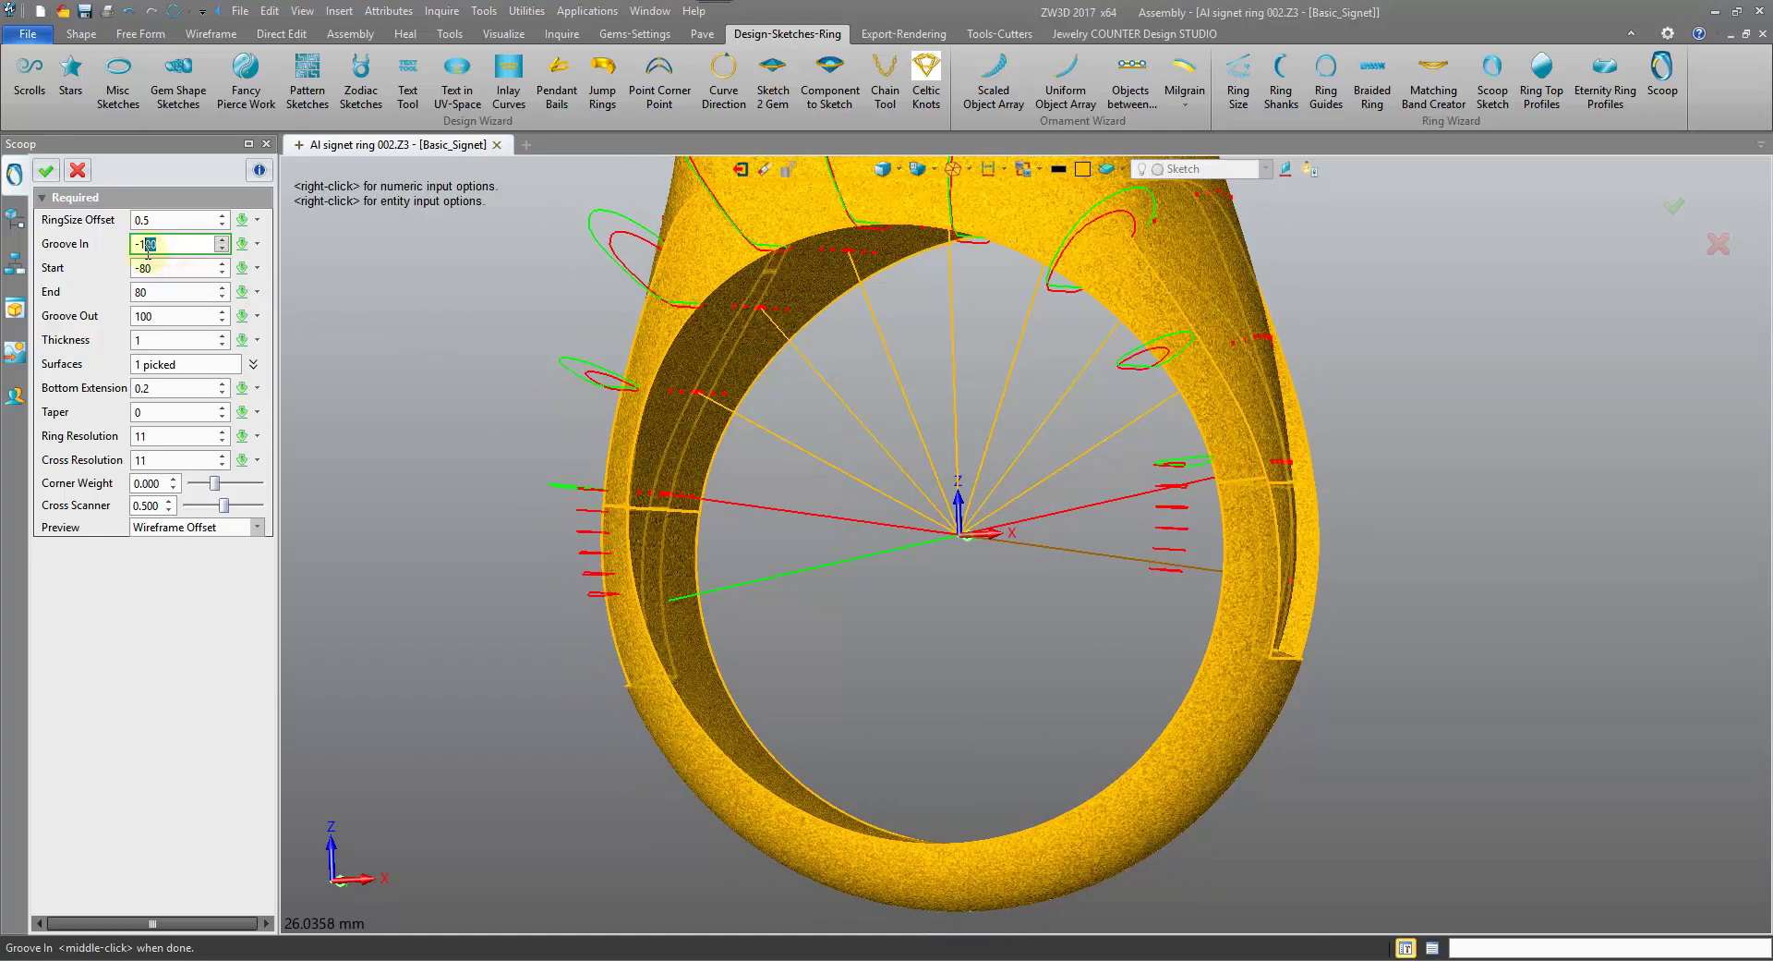
click(170, 314)
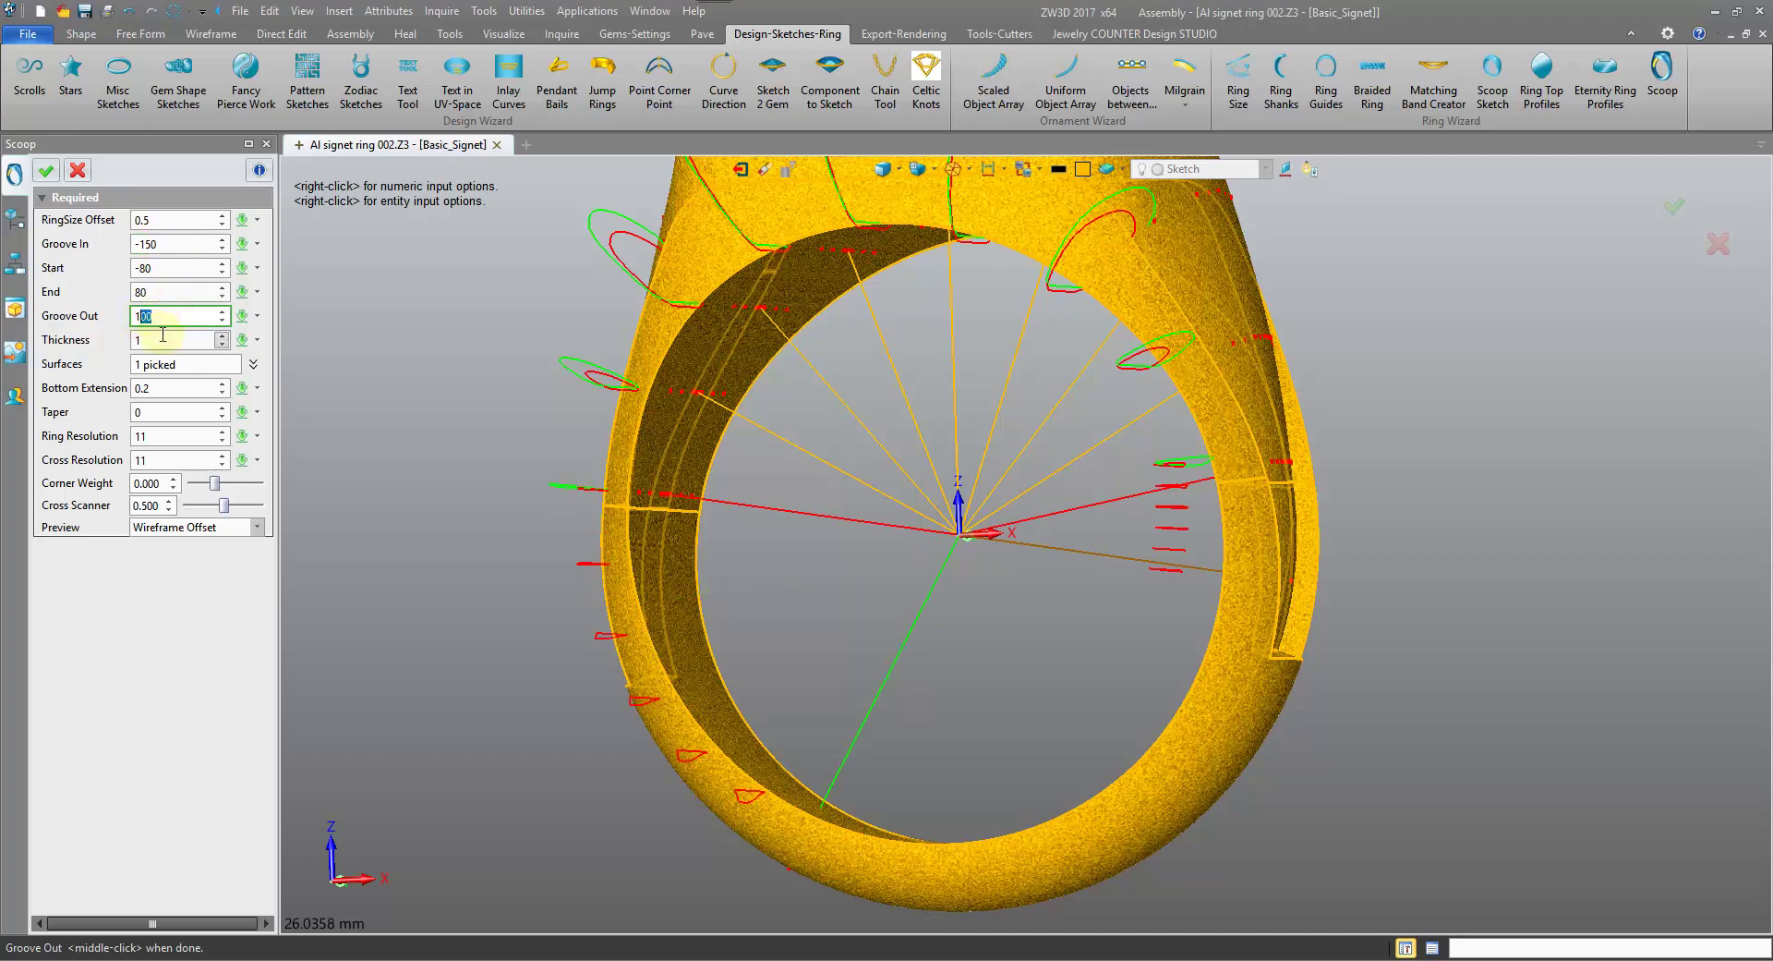
Extend the scoop range around the band by setting End to 110 and Start to -110.
click(173, 291)
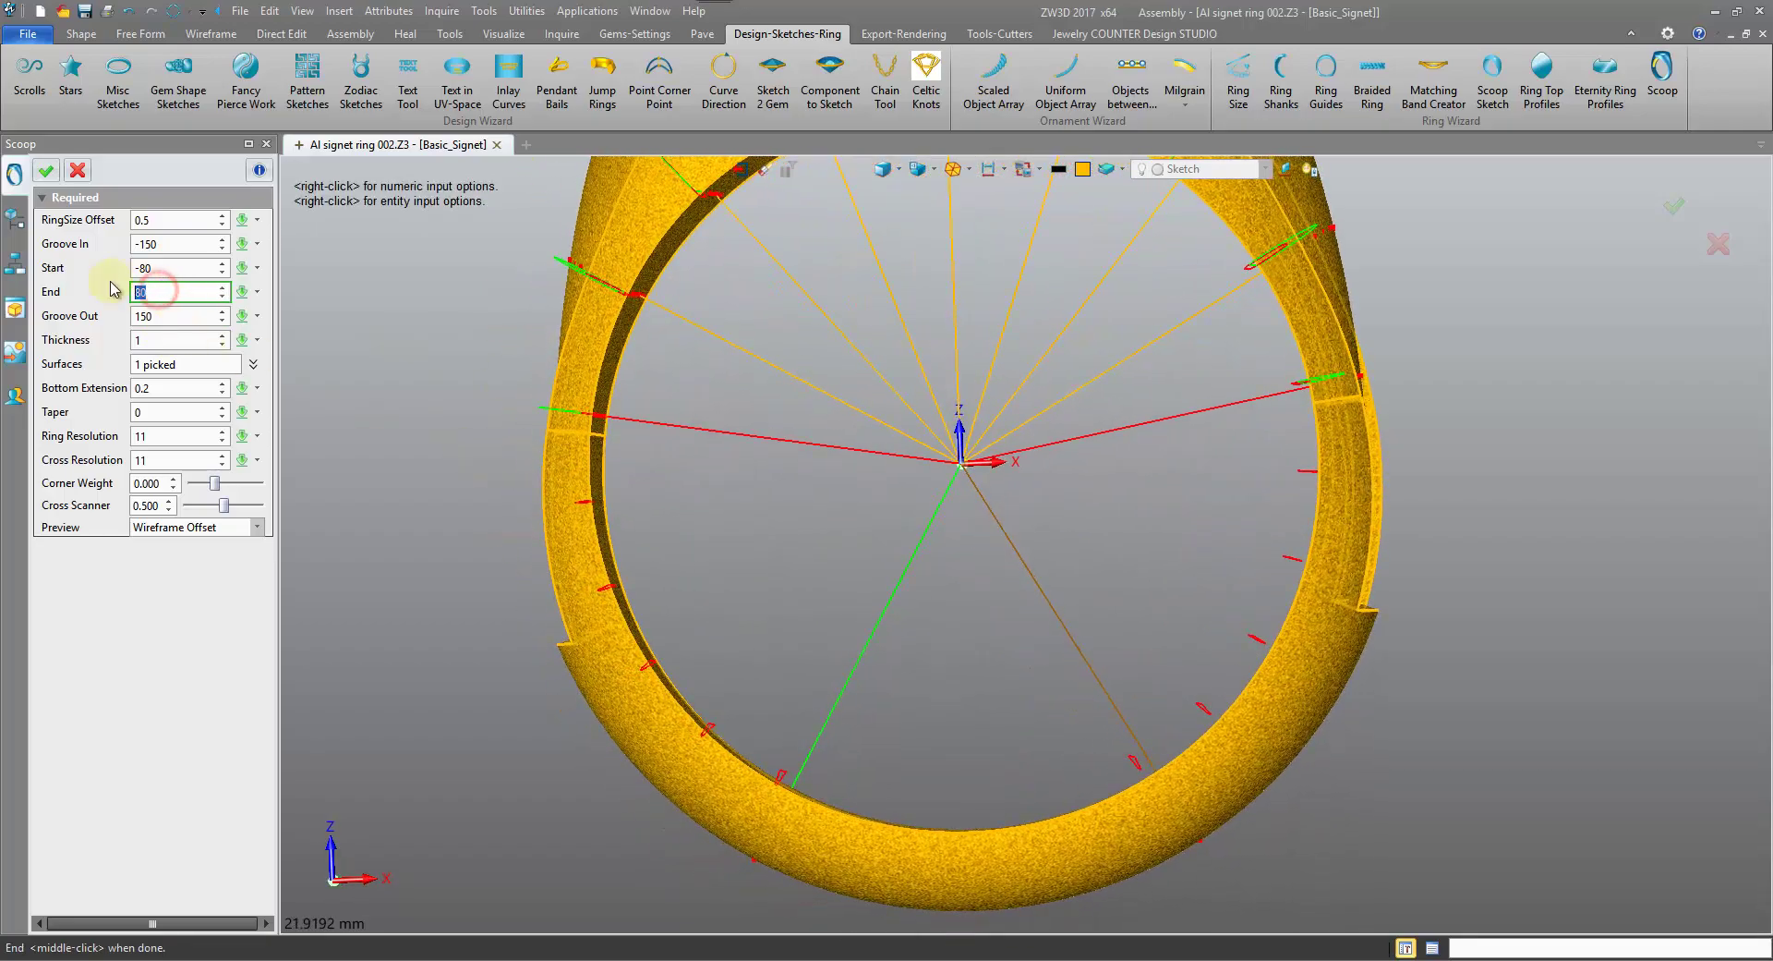
double_click(180, 267)
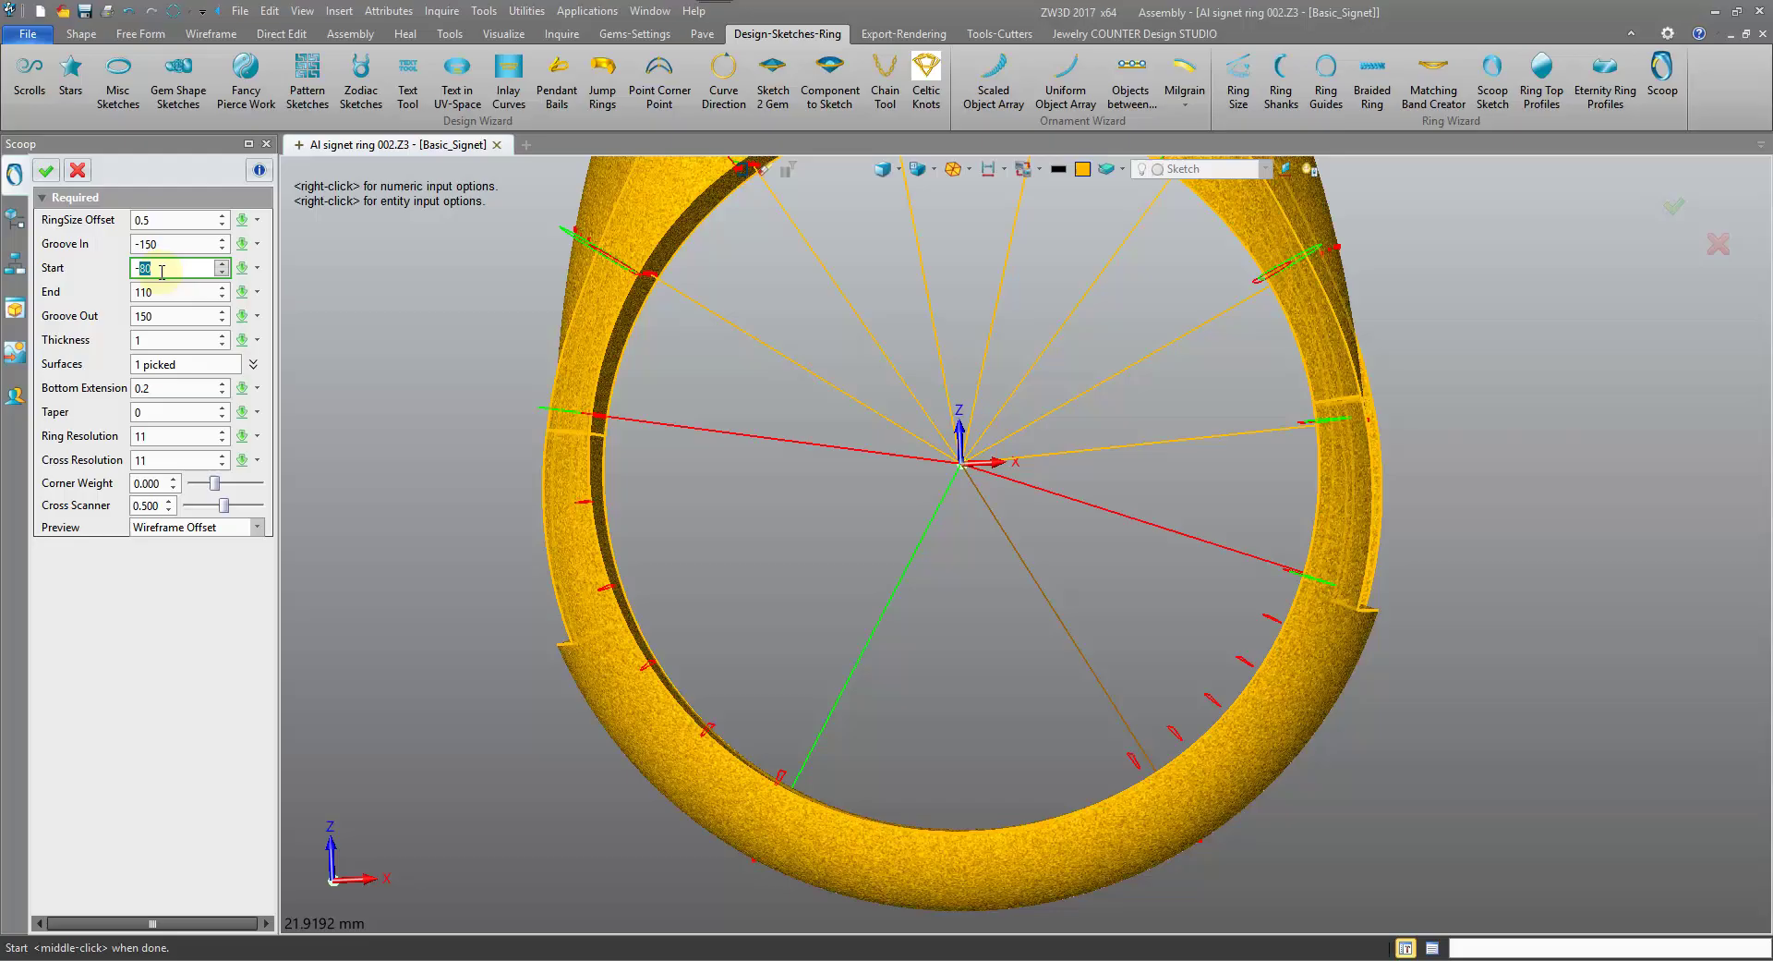
key(Return)
Examine the scoop's wireframe section curves around the band, the shoulders and under the signet top from several angles.
right_drag(907, 406, 904, 449)
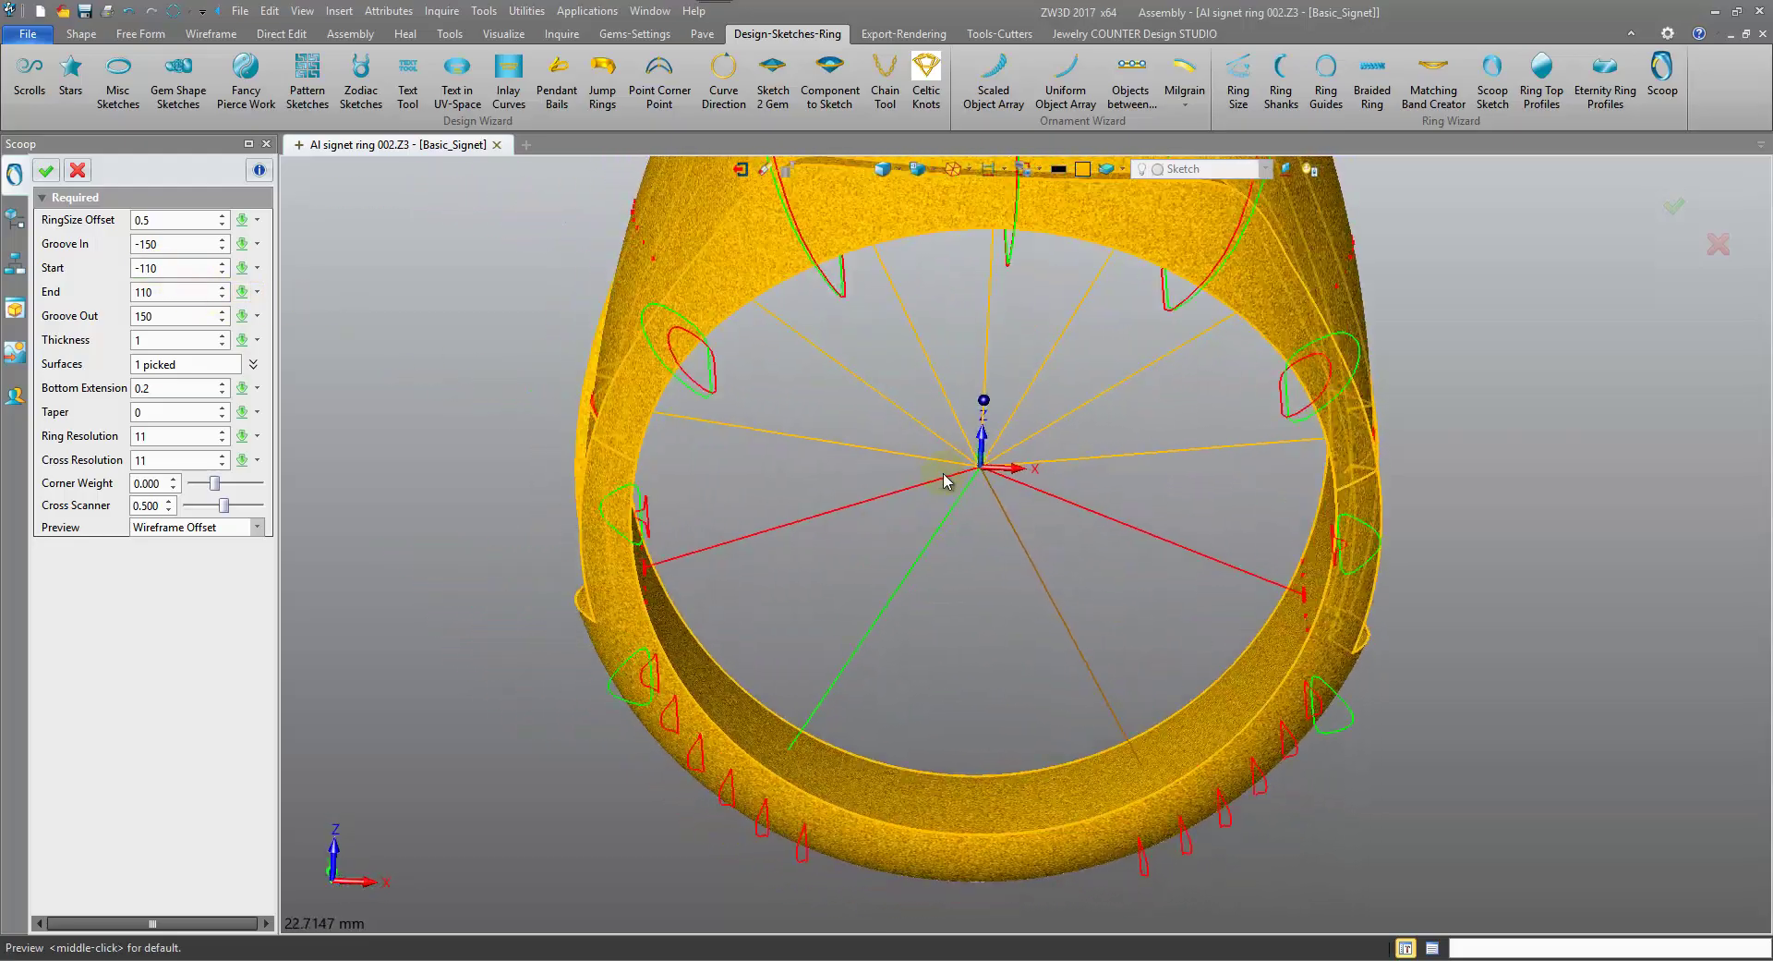
right_drag(763, 522, 481, 464)
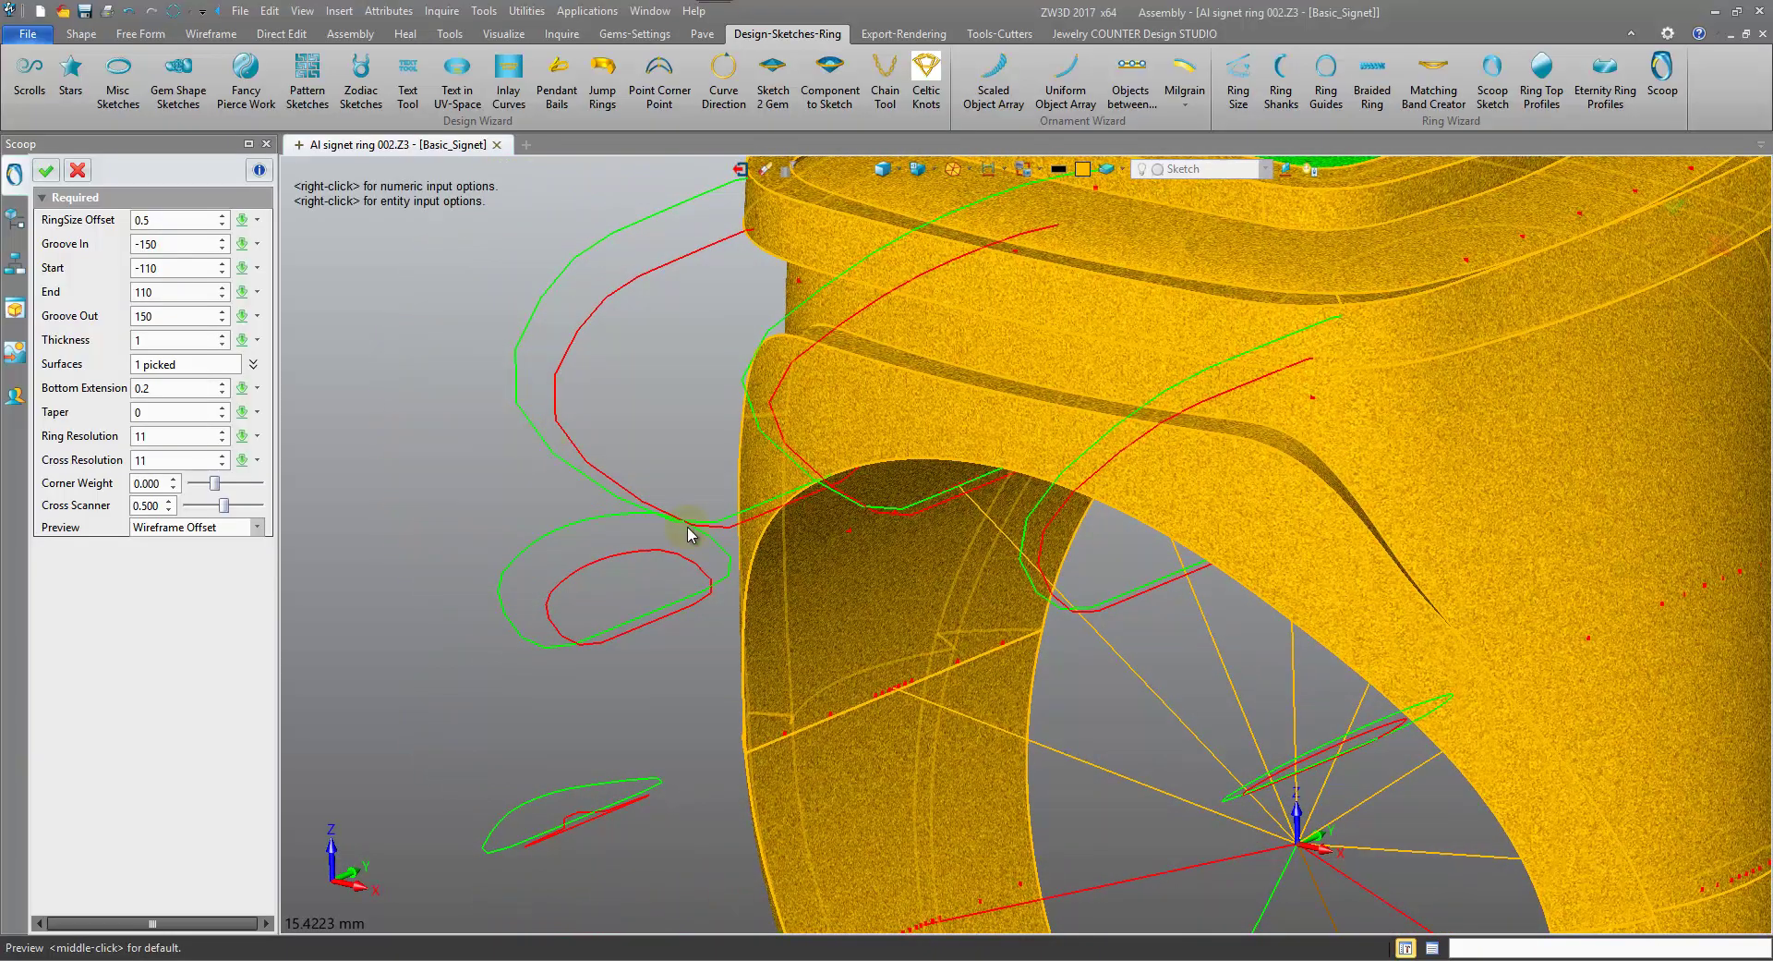
right_drag(705, 233, 1038, 473)
right_drag(1146, 514, 1168, 409)
middle_drag(1169, 406, 614, 434)
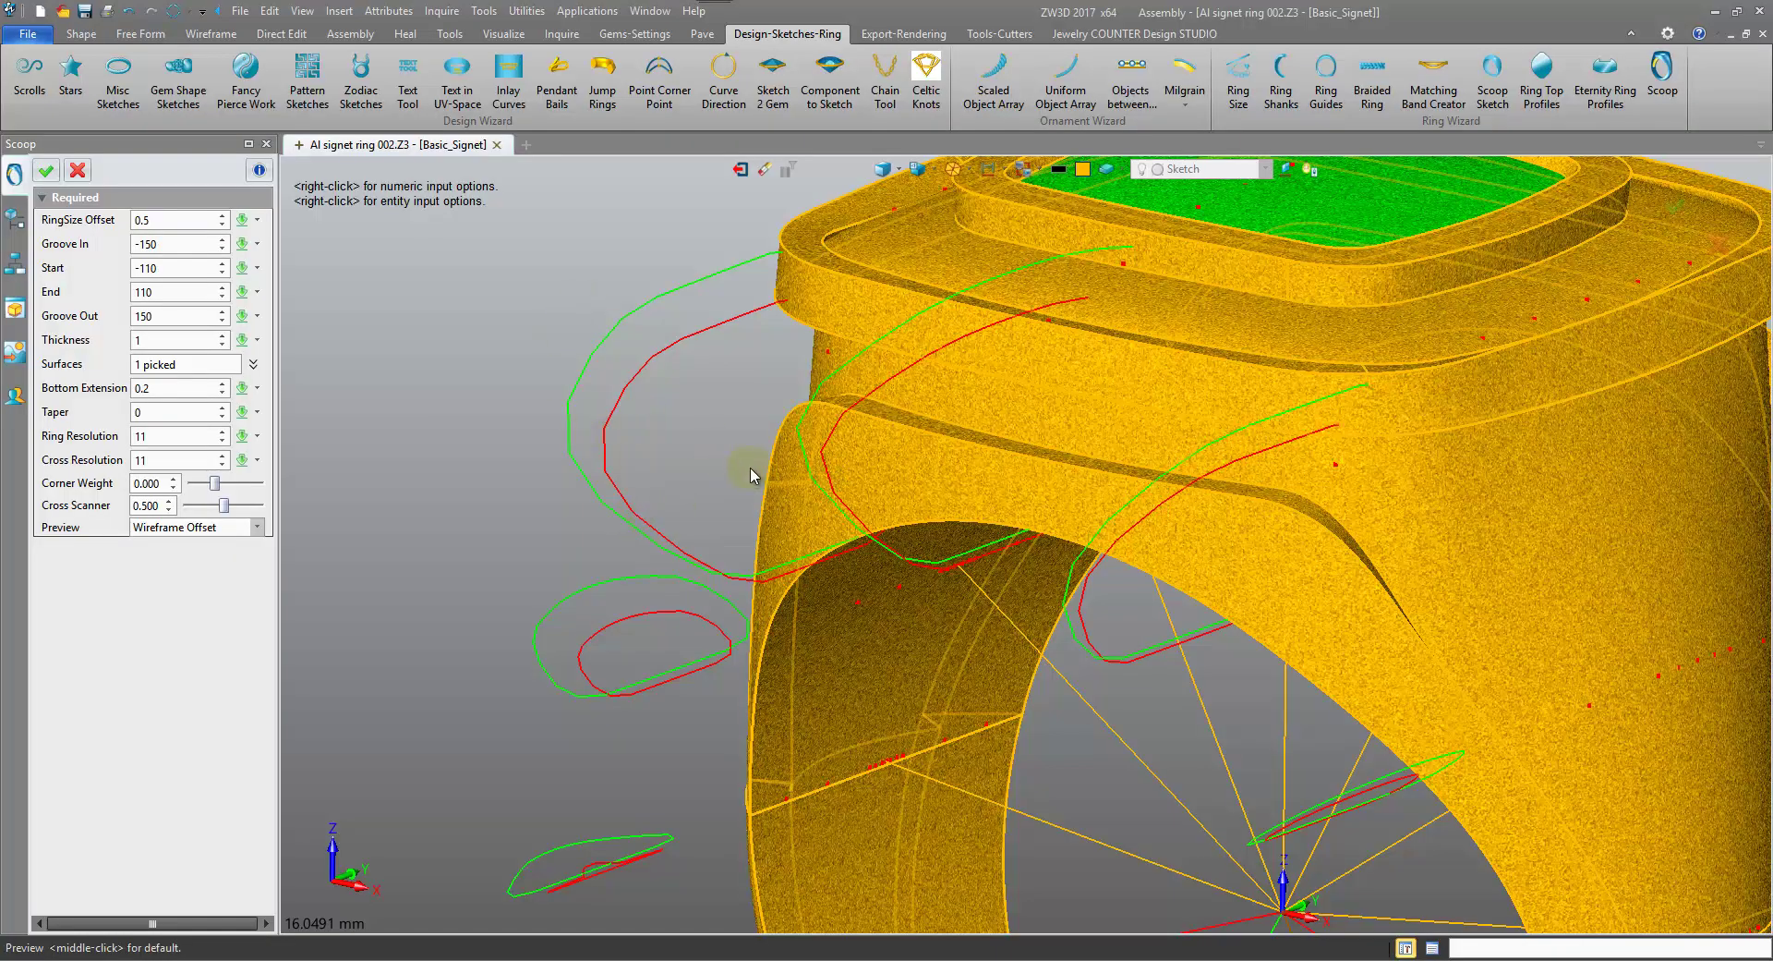
middle_drag(426, 472, 554, 611)
right_drag(552, 606, 517, 534)
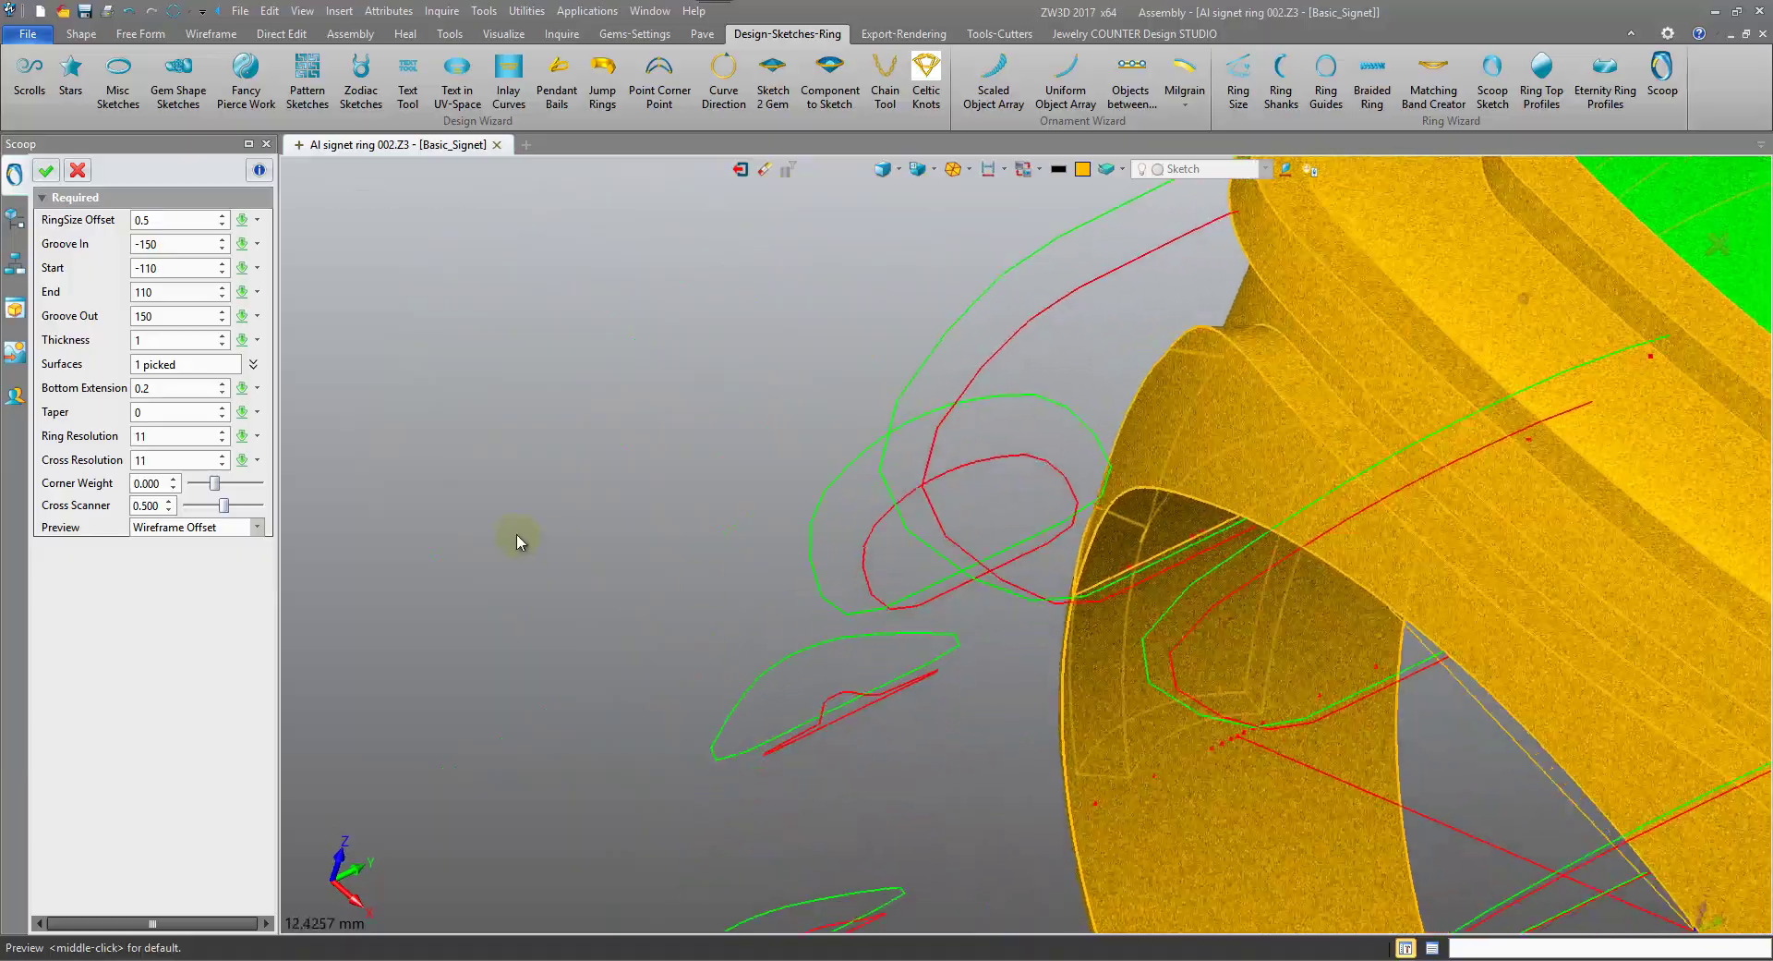
scroll(922, 457, down, 3)
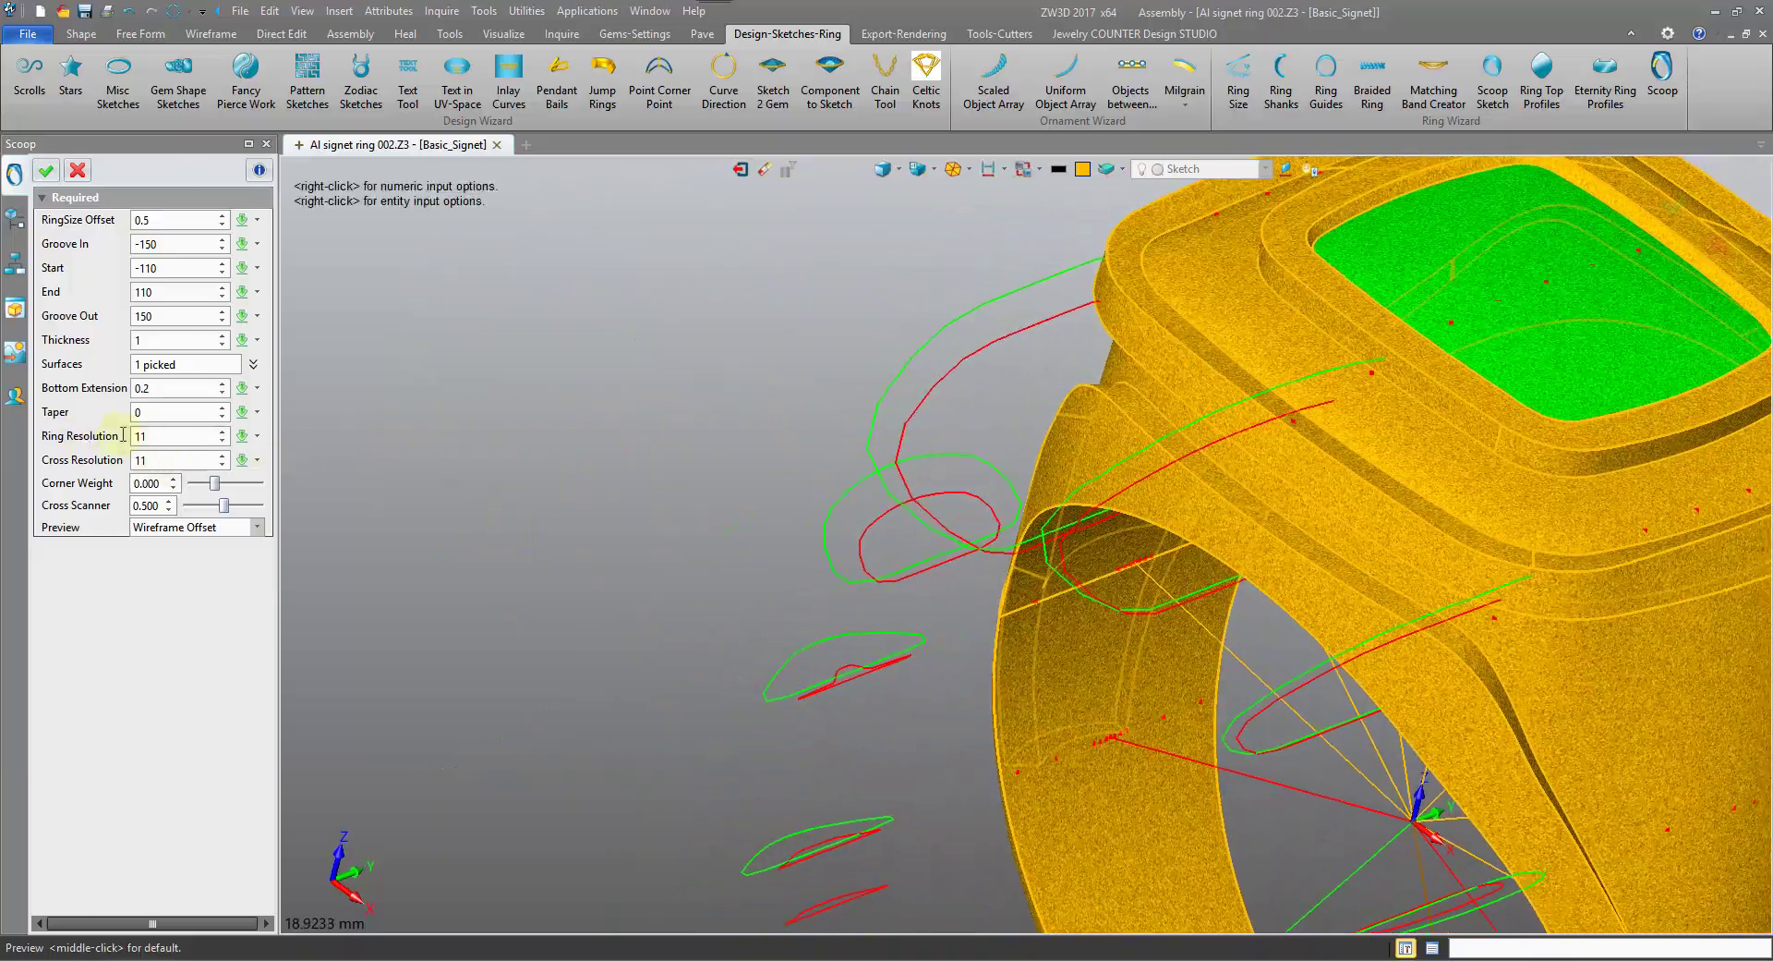
middle_drag(431, 490, 625, 311)
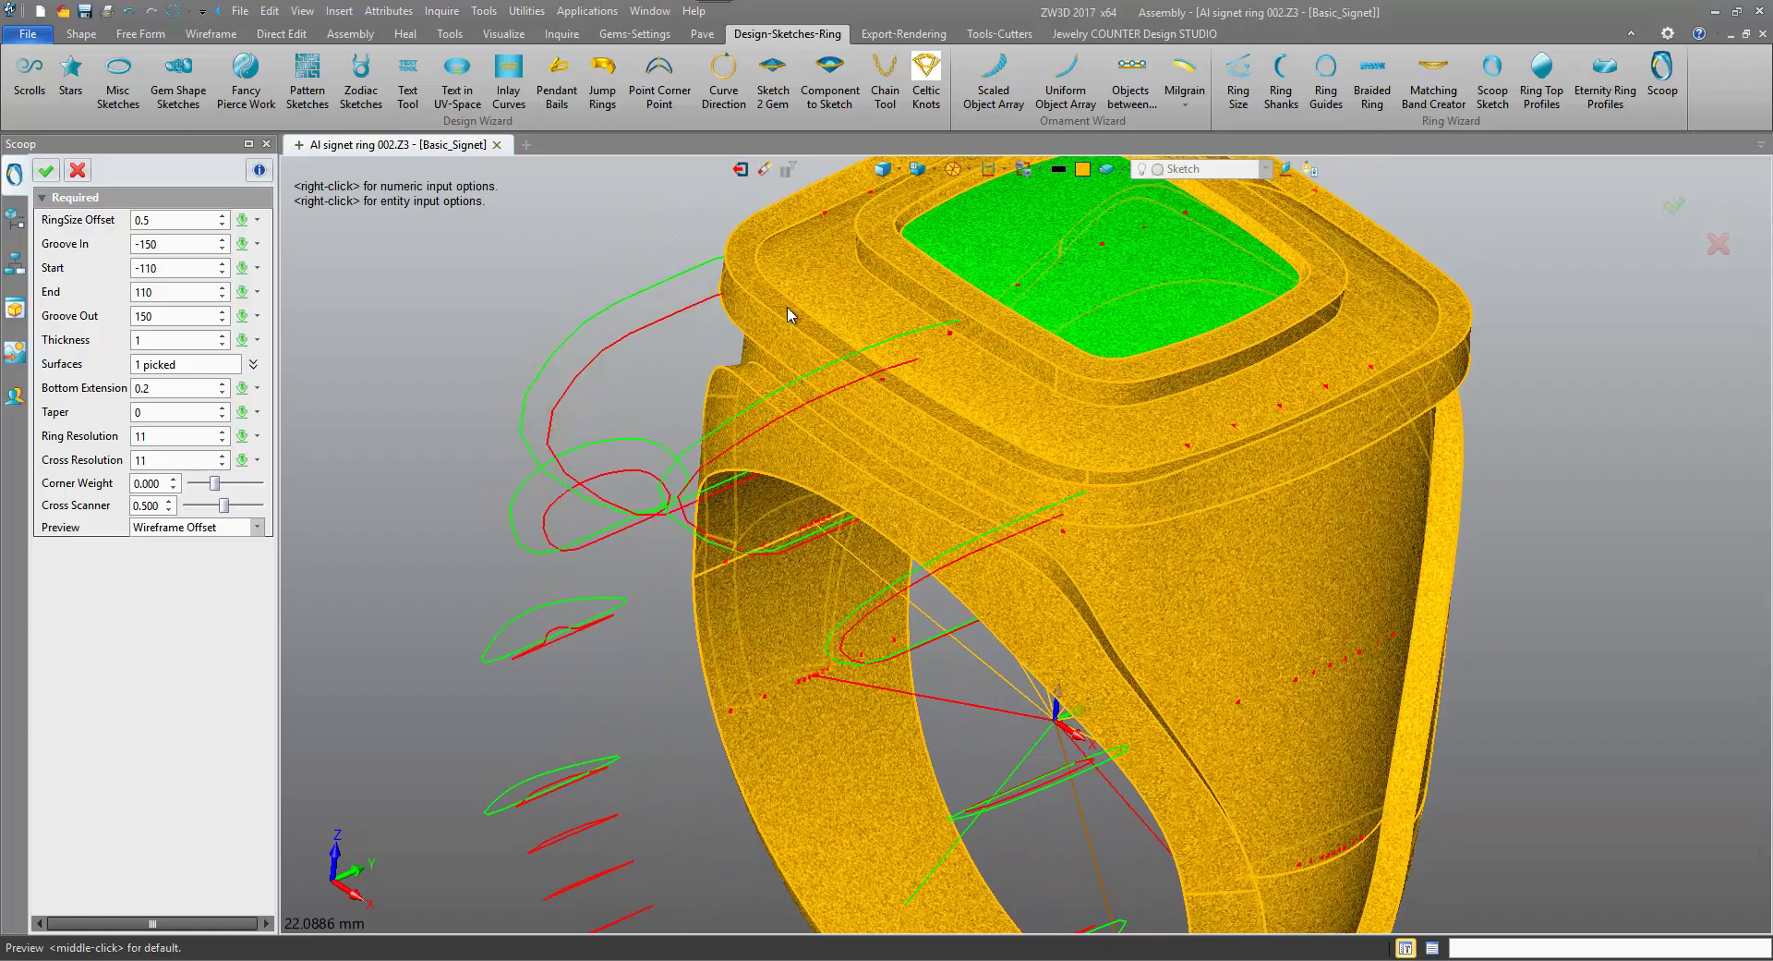
middle_drag(788, 314, 906, 319)
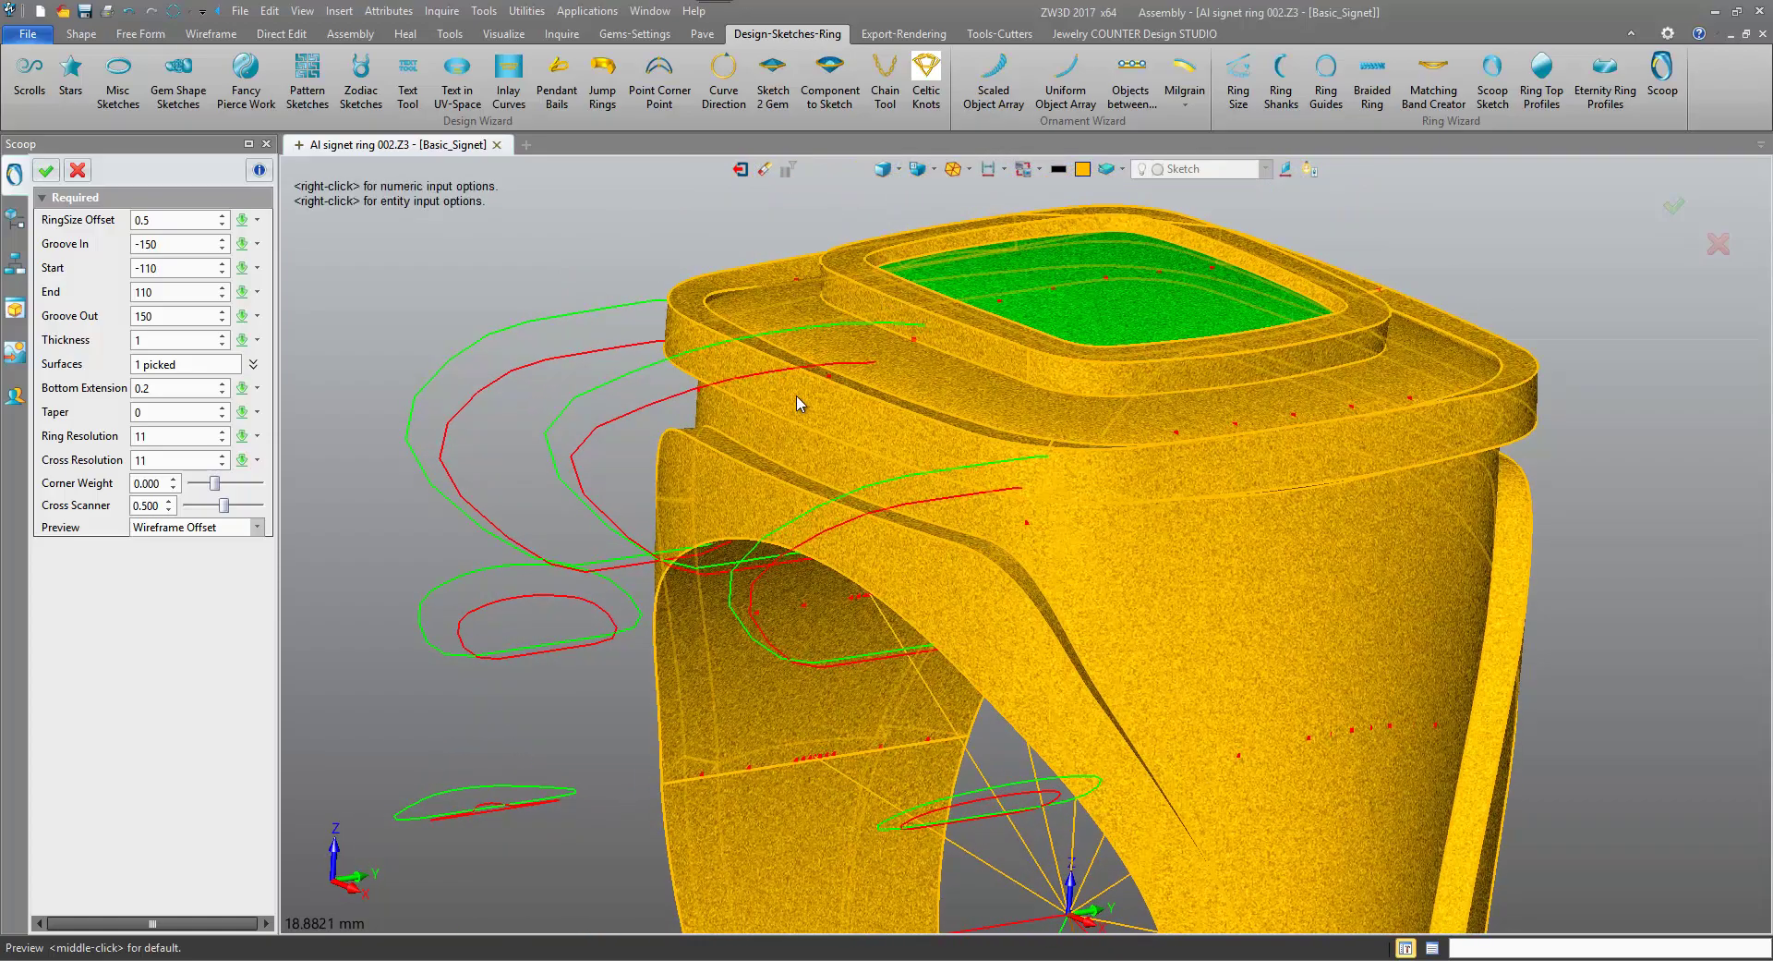
scroll(803, 476, down, 3)
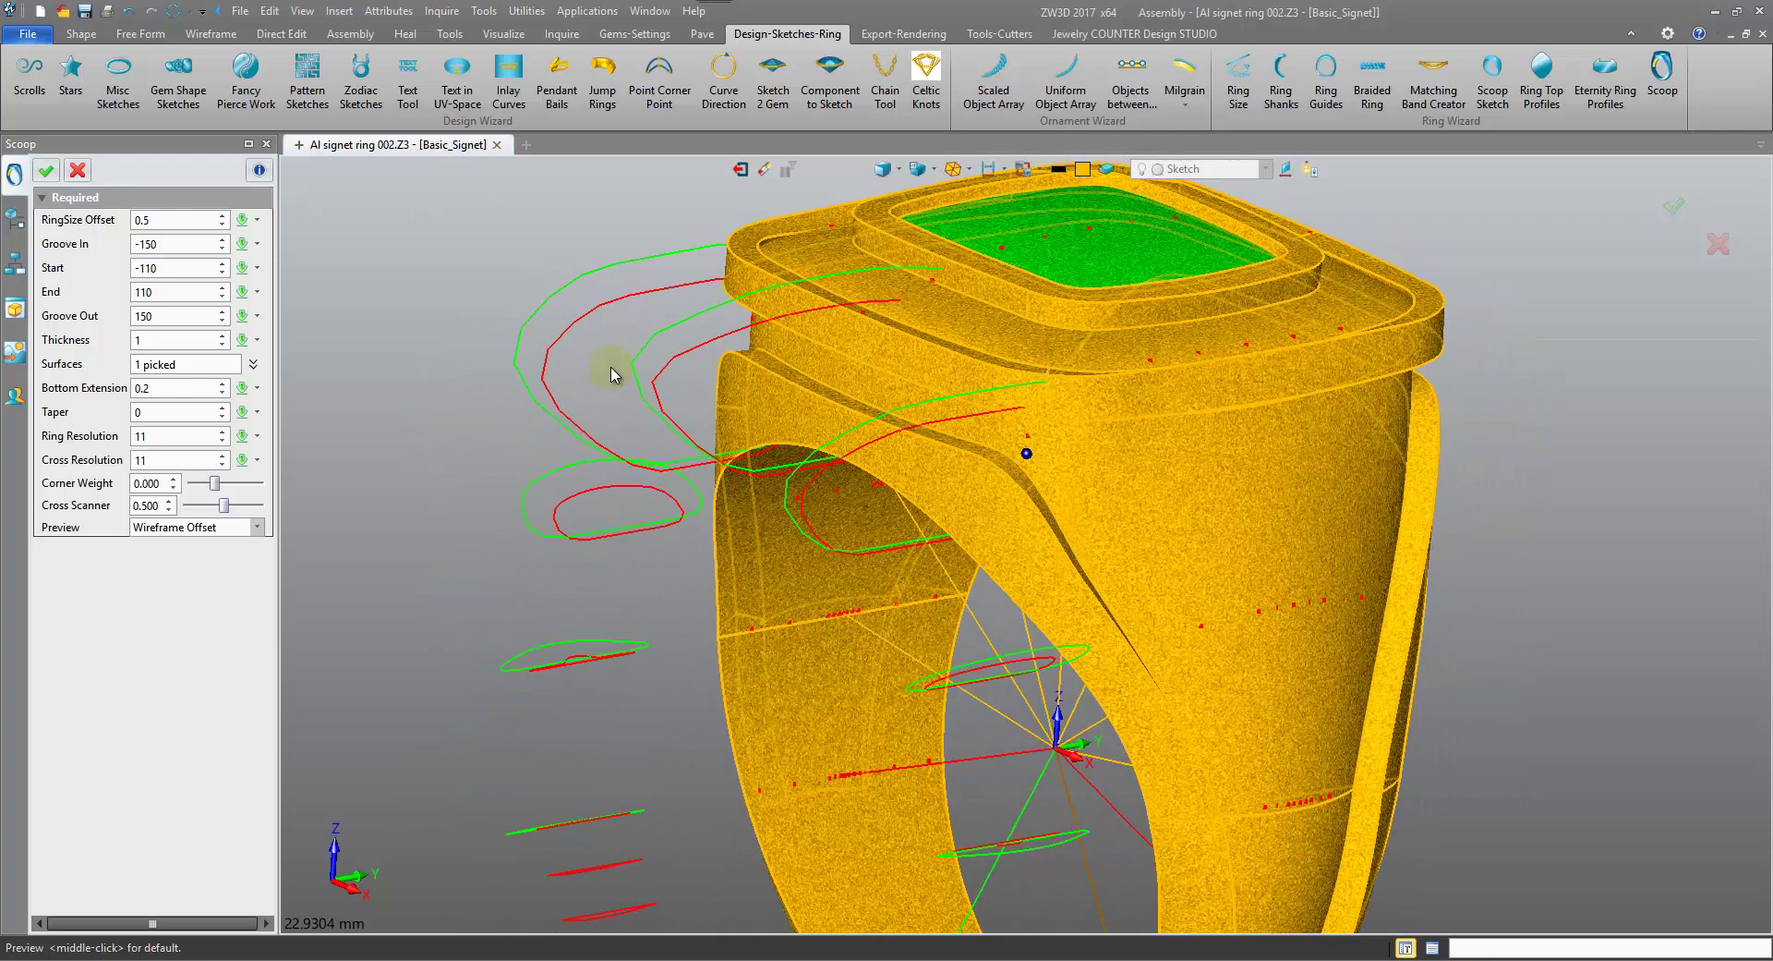
Try denser scoop section curves with Ring Resolution at 16 and 50, and Cross Resolution at 26 and 50.
scroll(164, 437, up, 5)
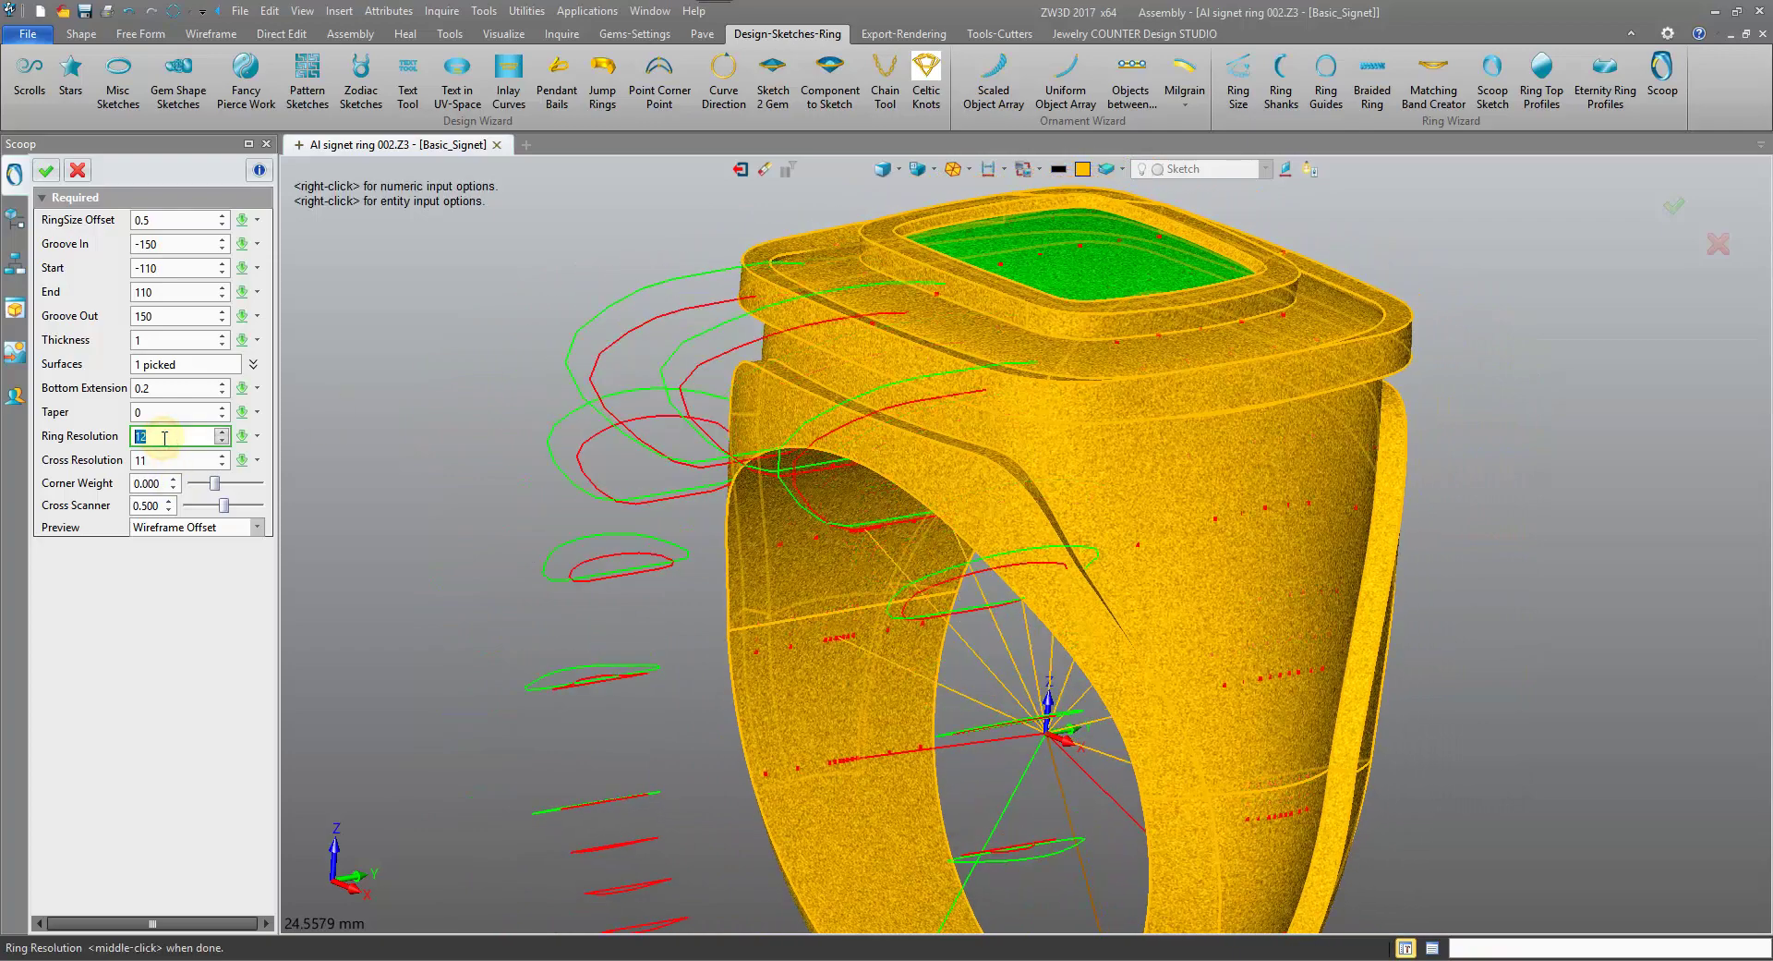
scroll(165, 459, up, 7)
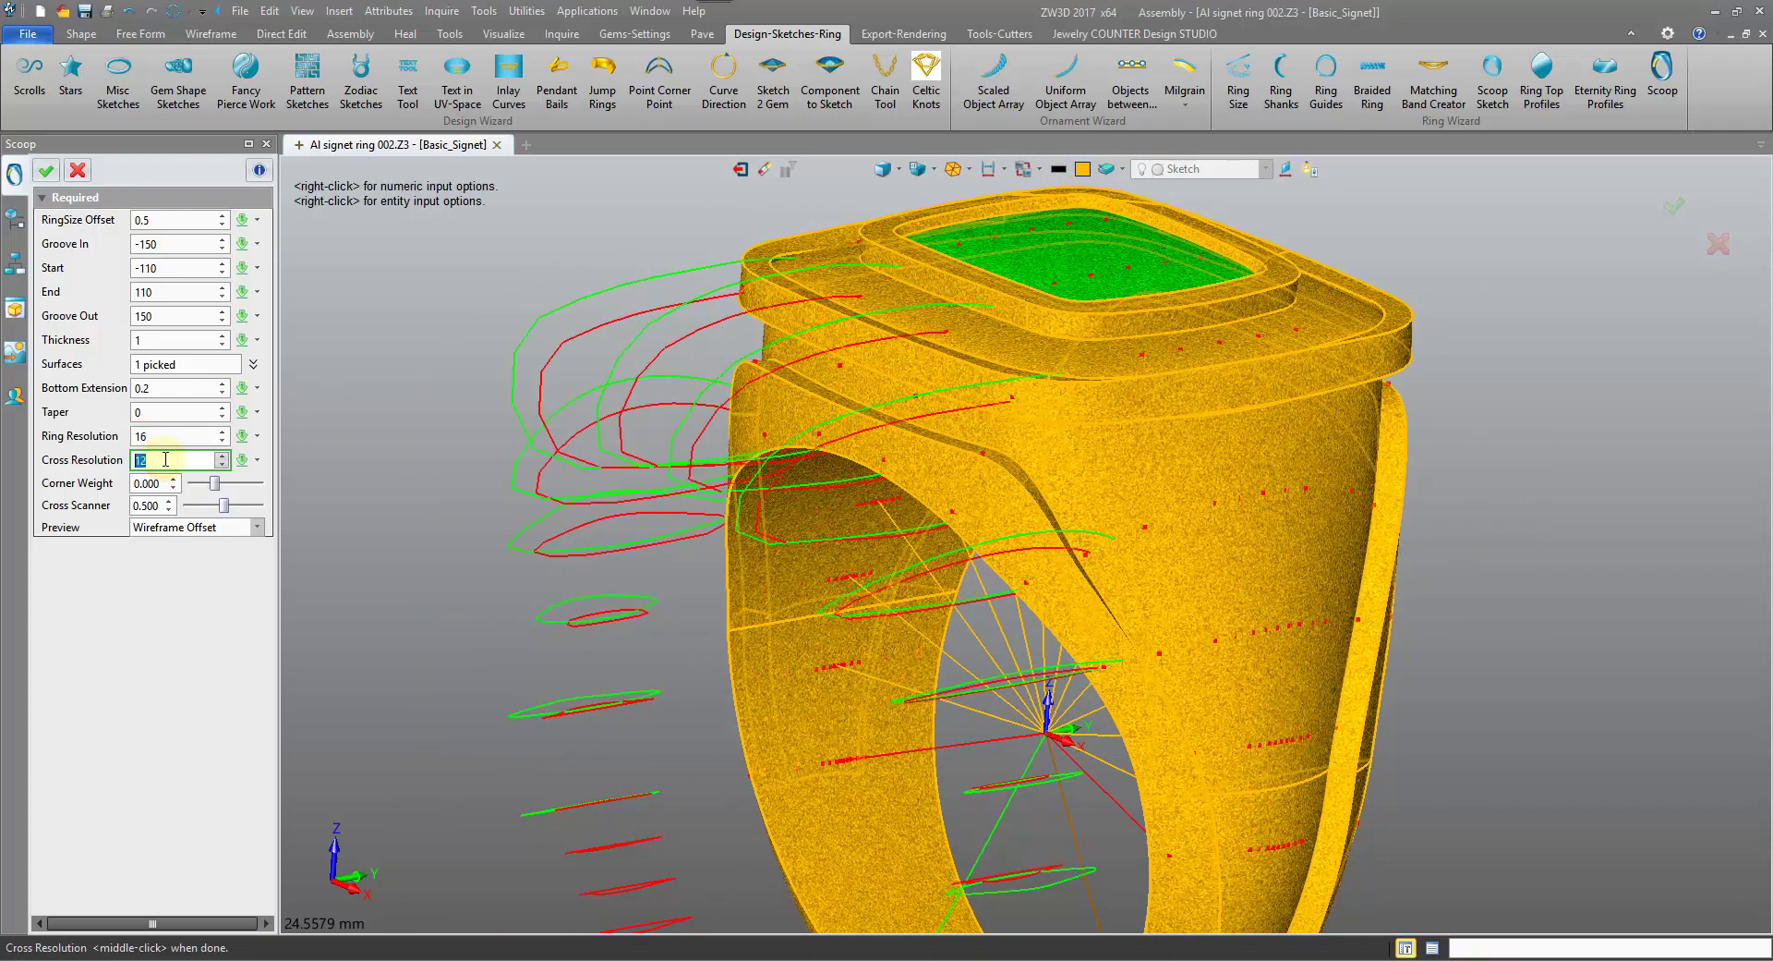
scroll(165, 459, up, 4)
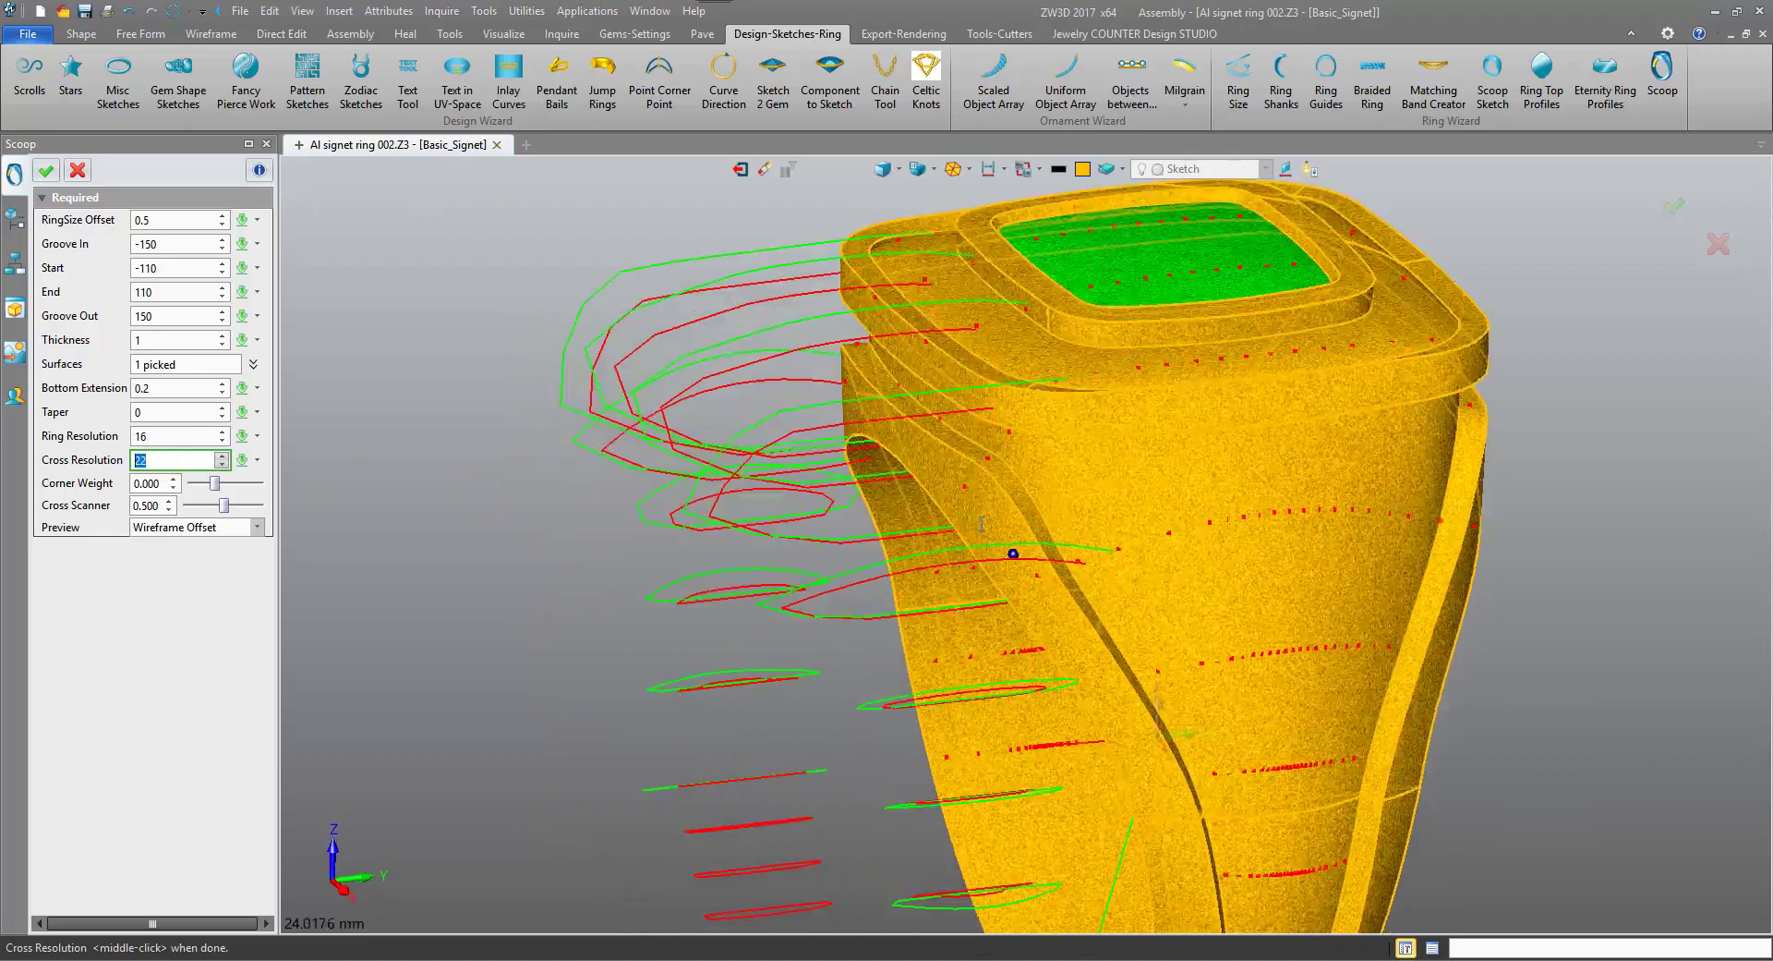
right_drag(982, 524, 993, 406)
text(26)
click(181, 436)
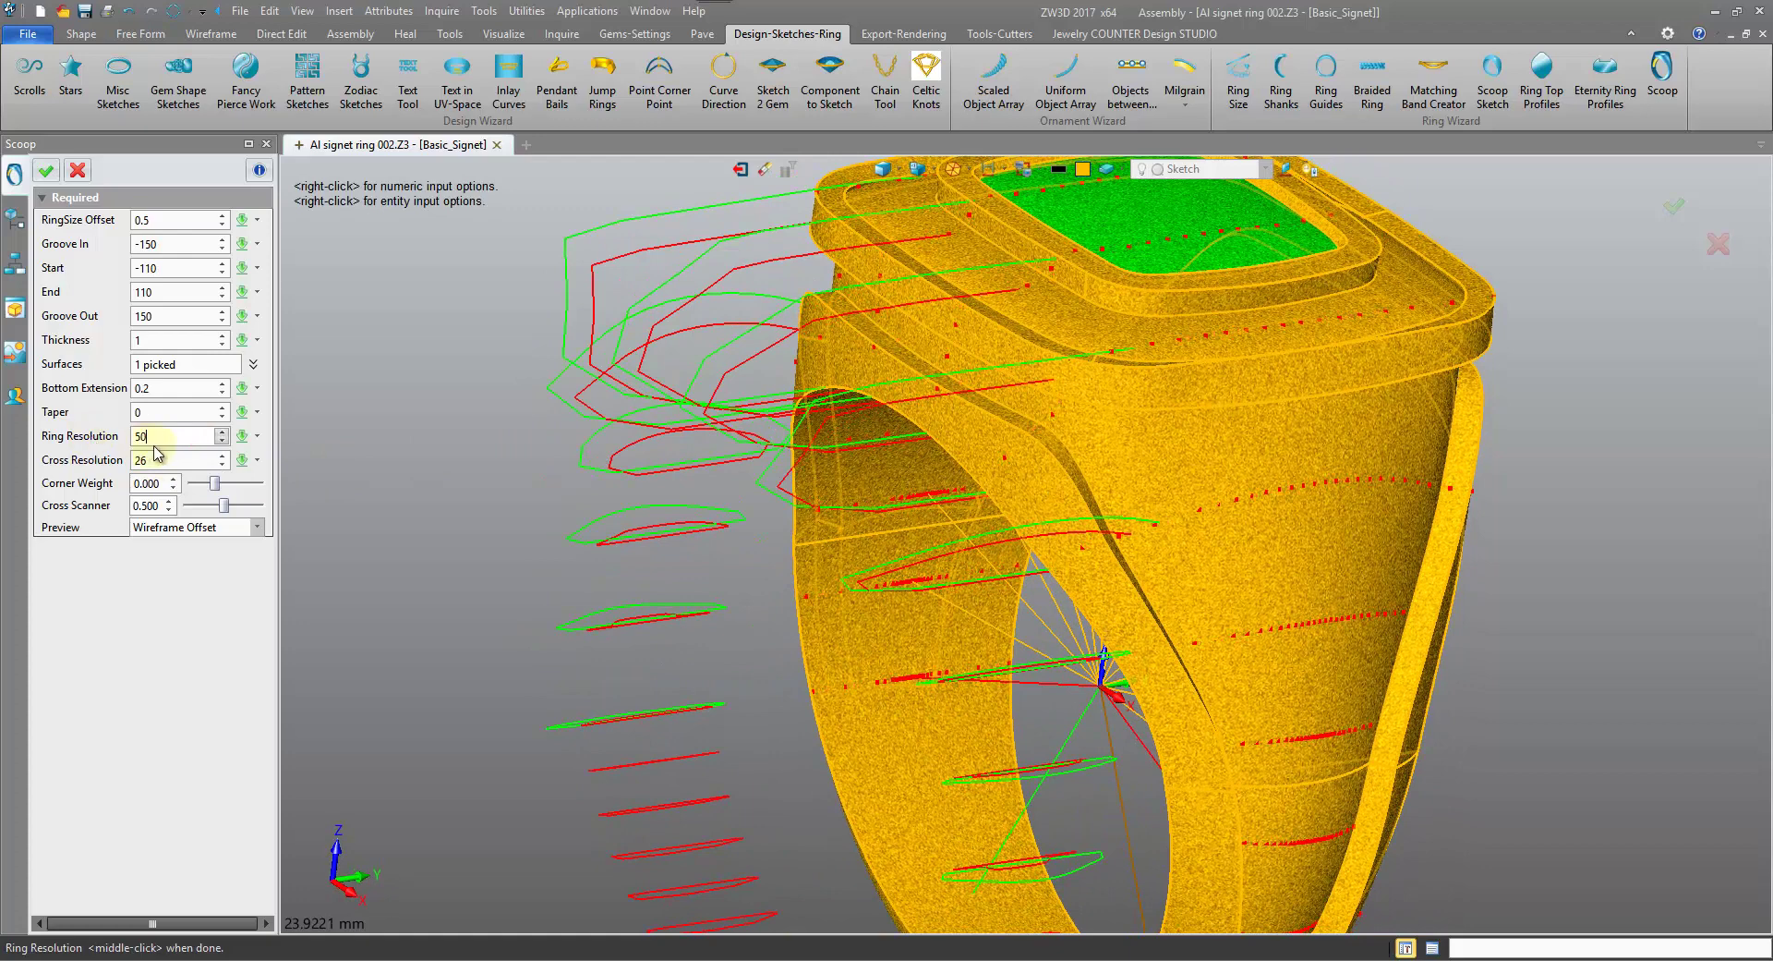
click(168, 462)
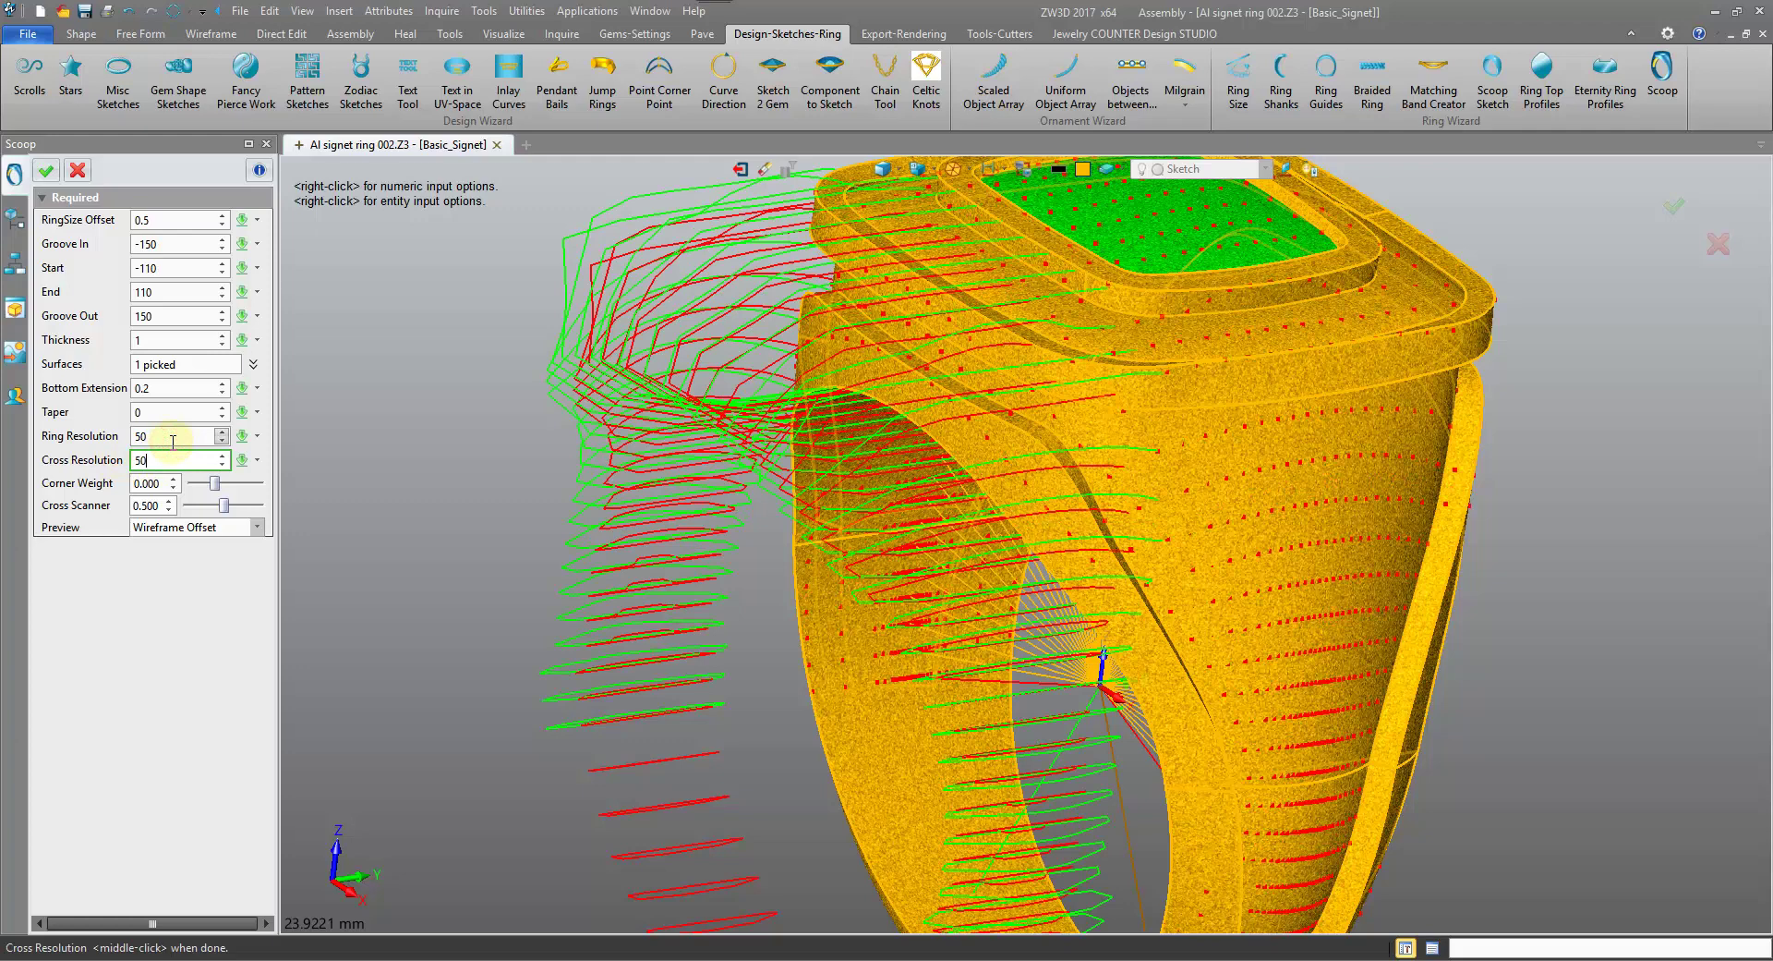
Set both the Ring Resolution and the Cross Resolution of the scoop to 10.
click(173, 439)
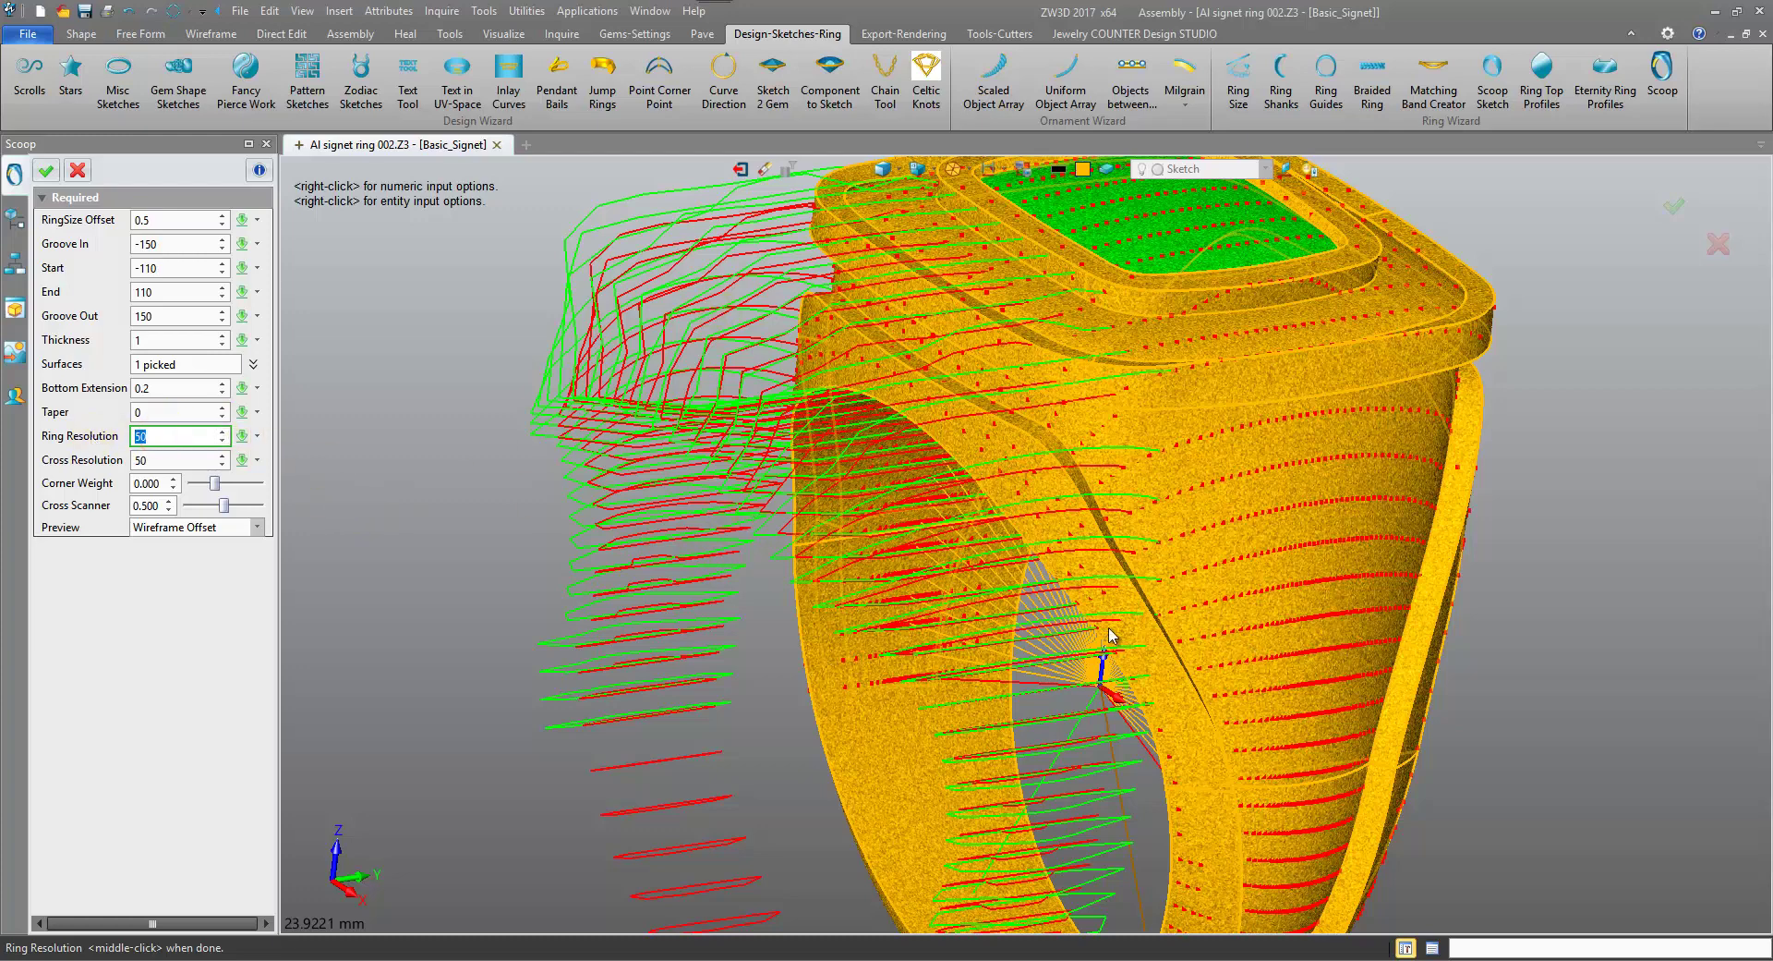
click(160, 458)
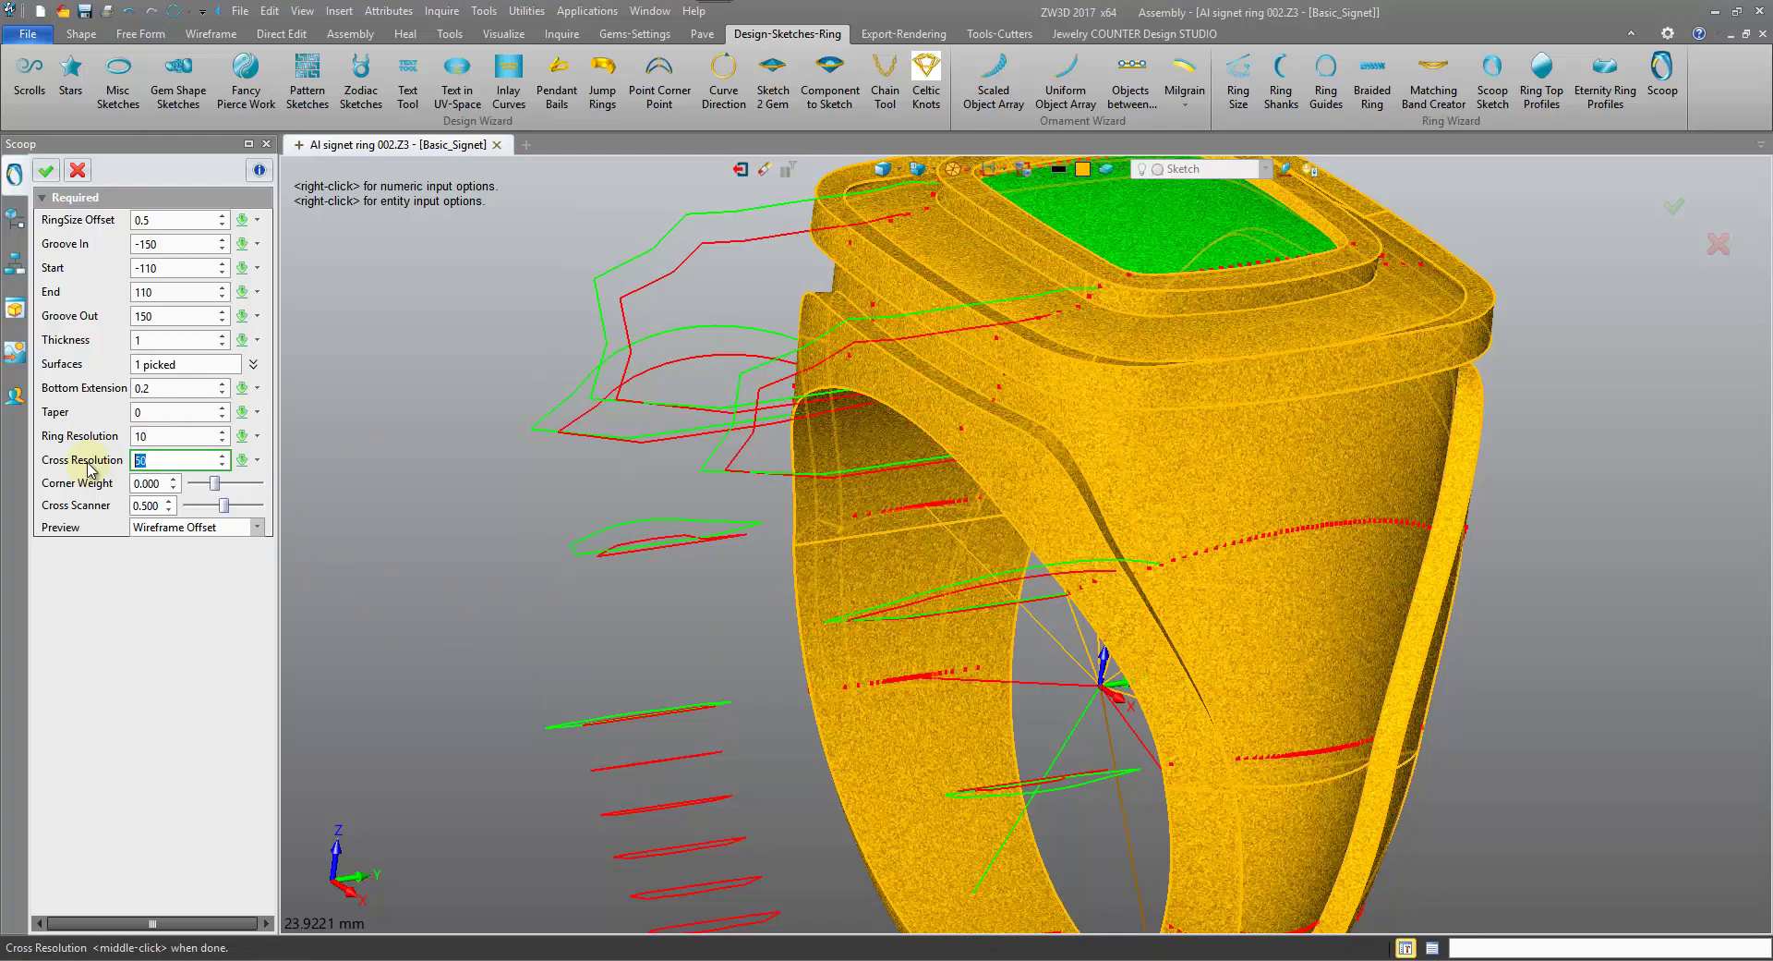
text(10)
click(157, 436)
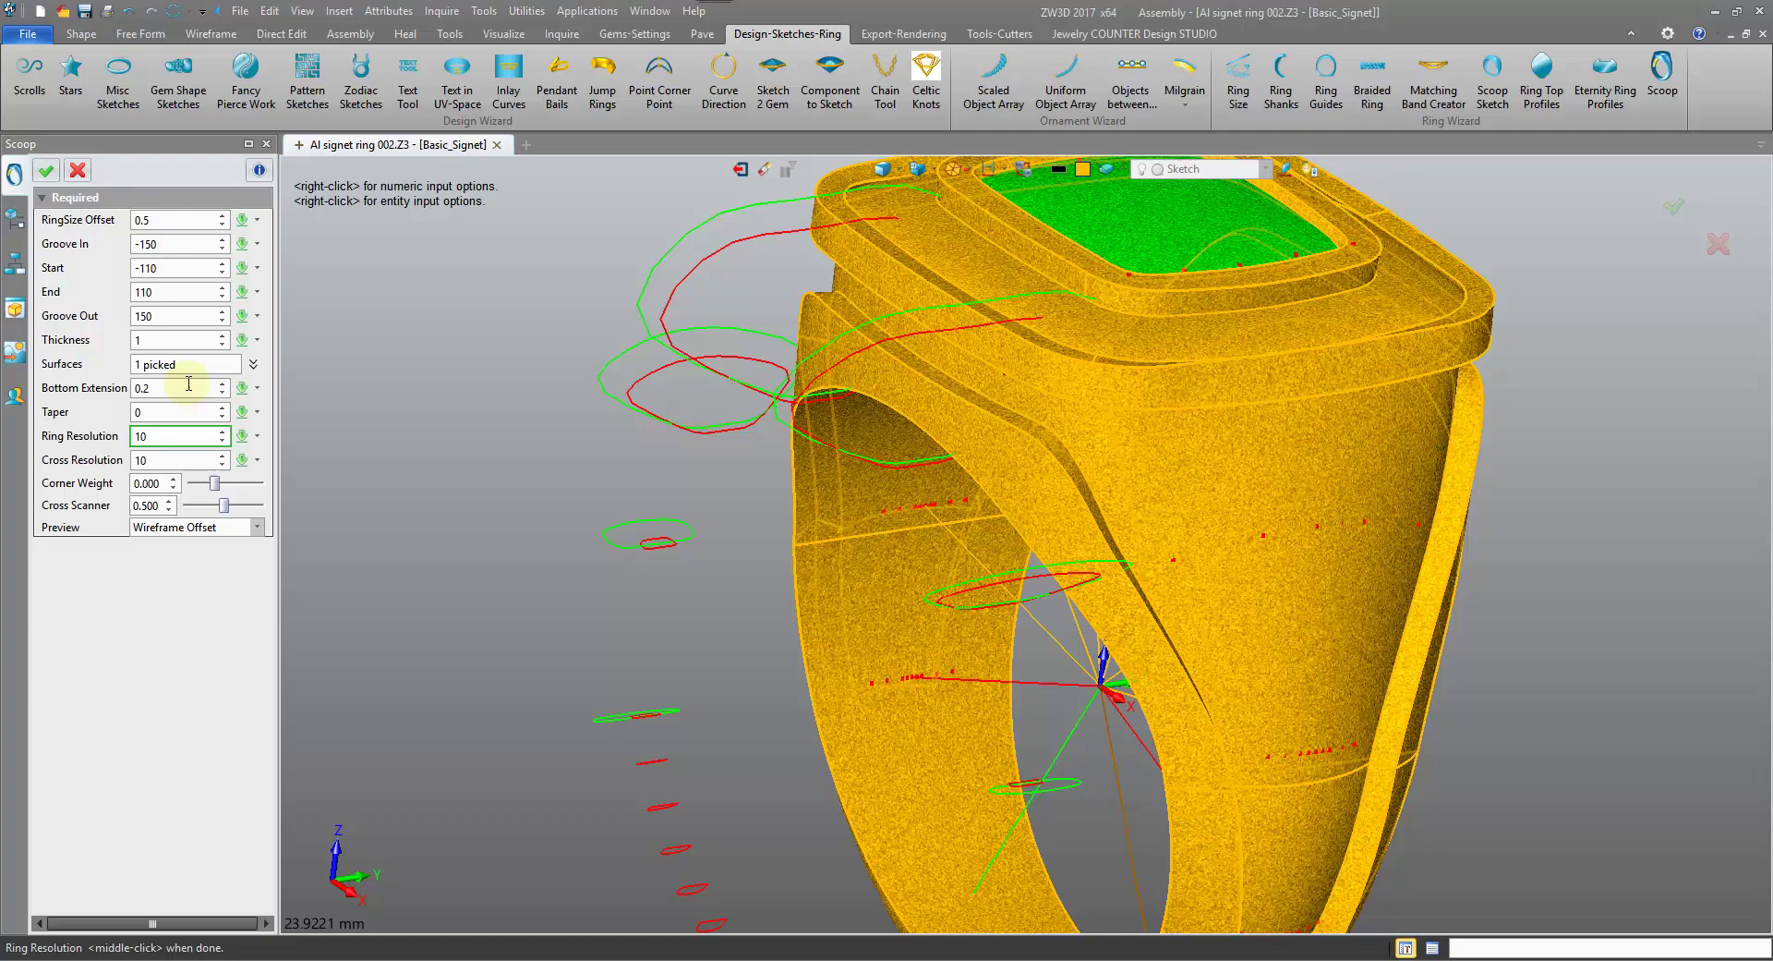
Set the scoop's Bottom Extension to 0.6 and check the section curves against the inner ring opening.
click(170, 412)
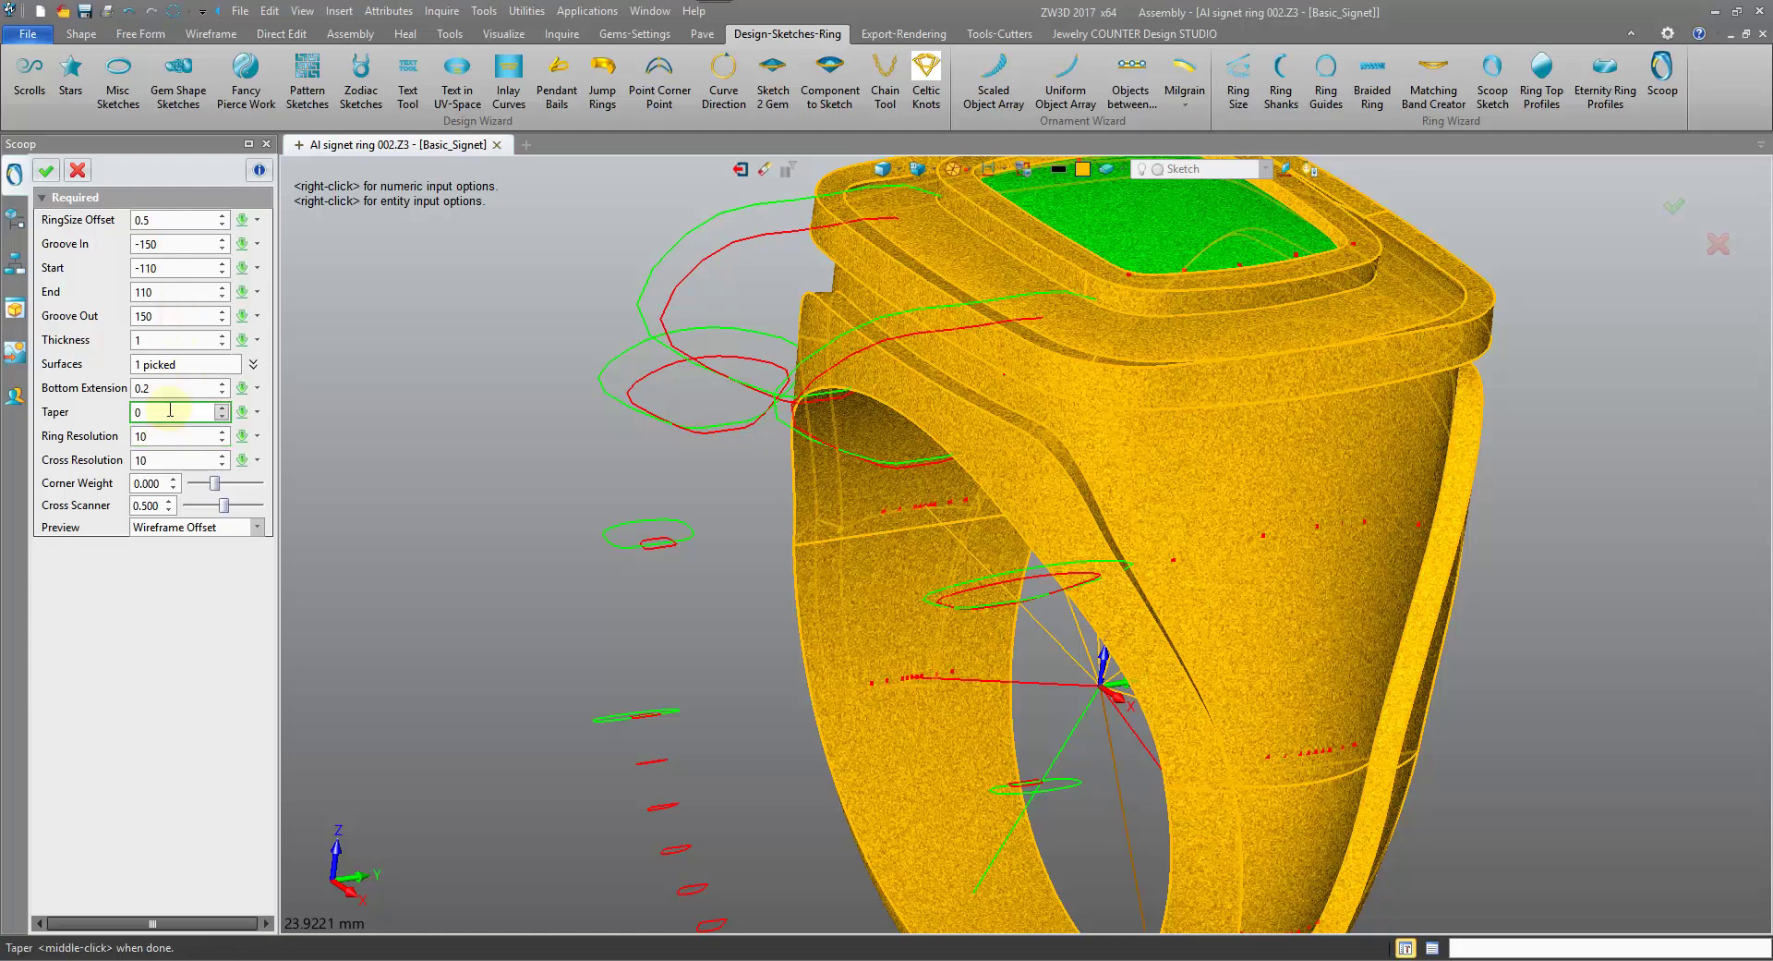
click(176, 385)
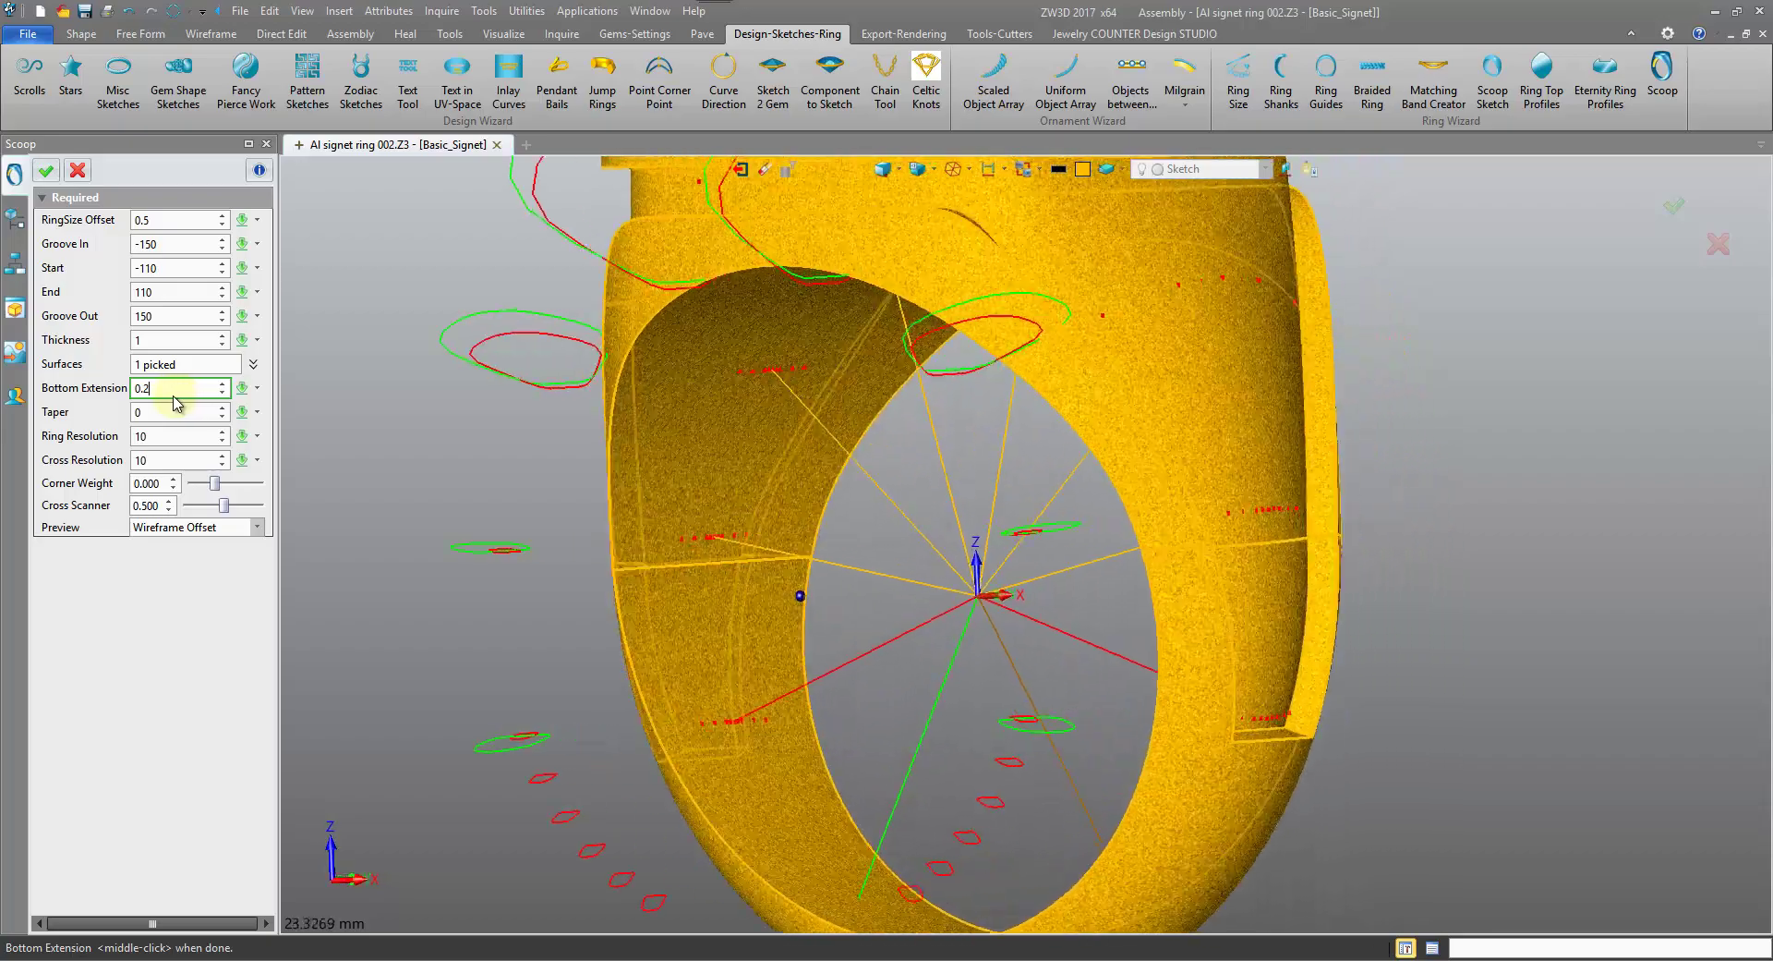
scroll(168, 387, up, 4)
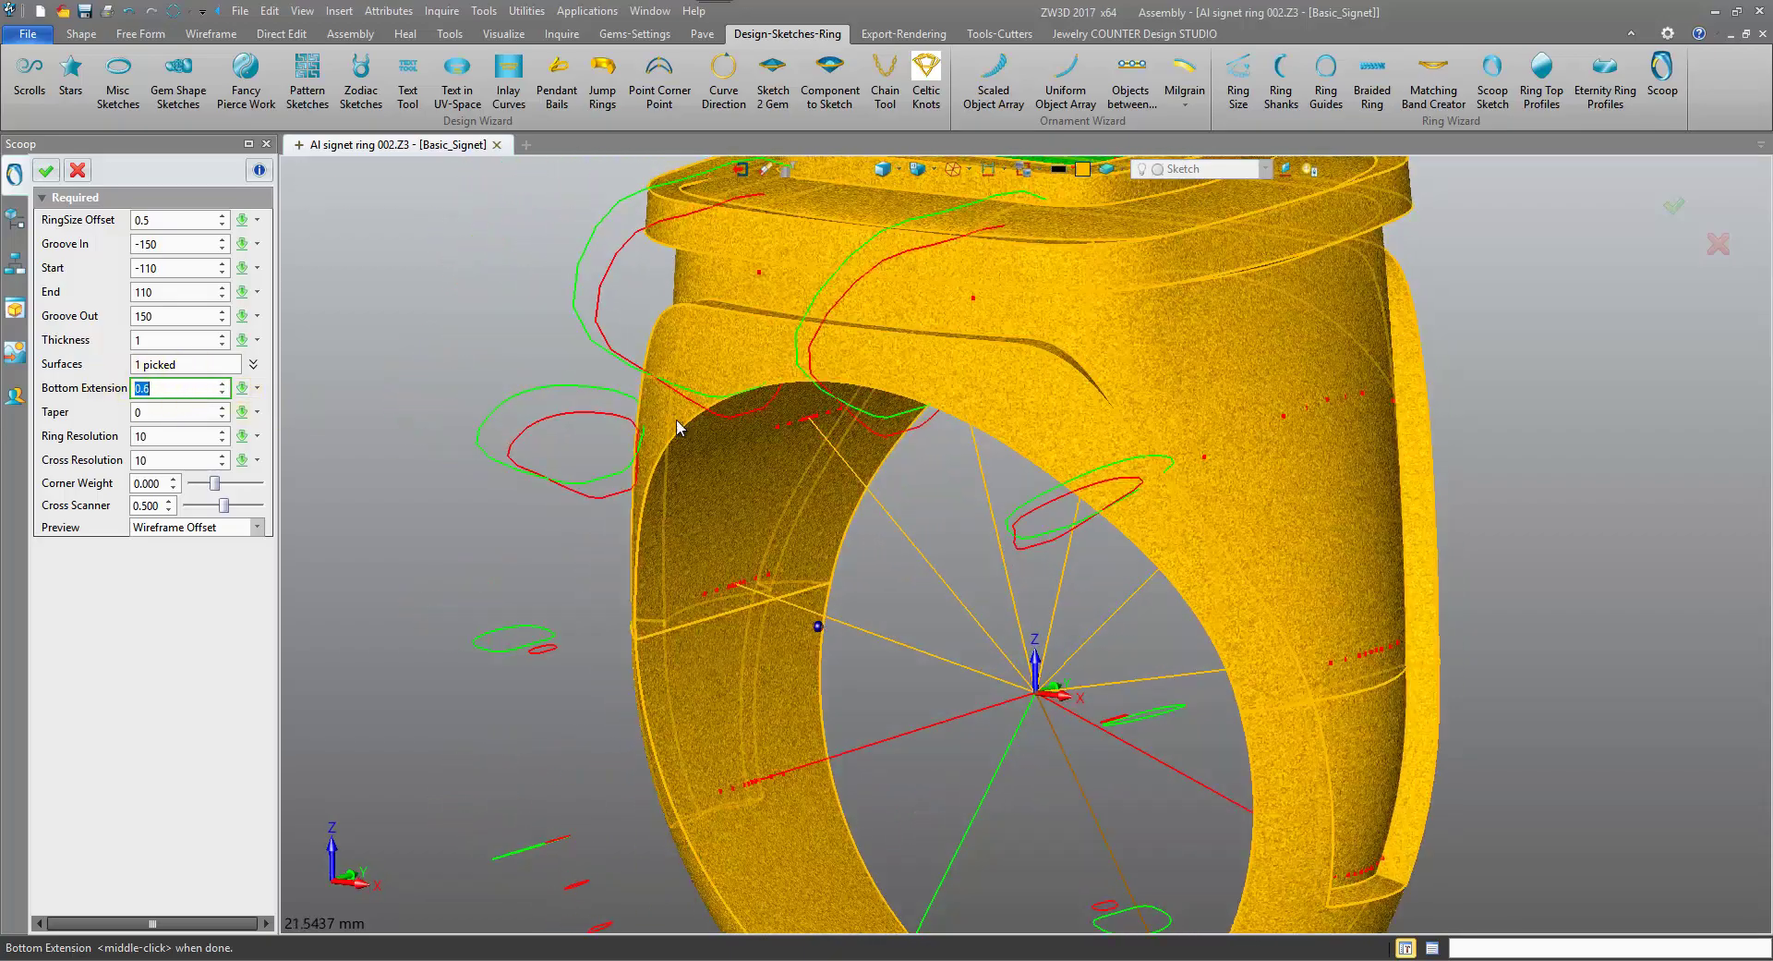
scroll(739, 466, up, 5)
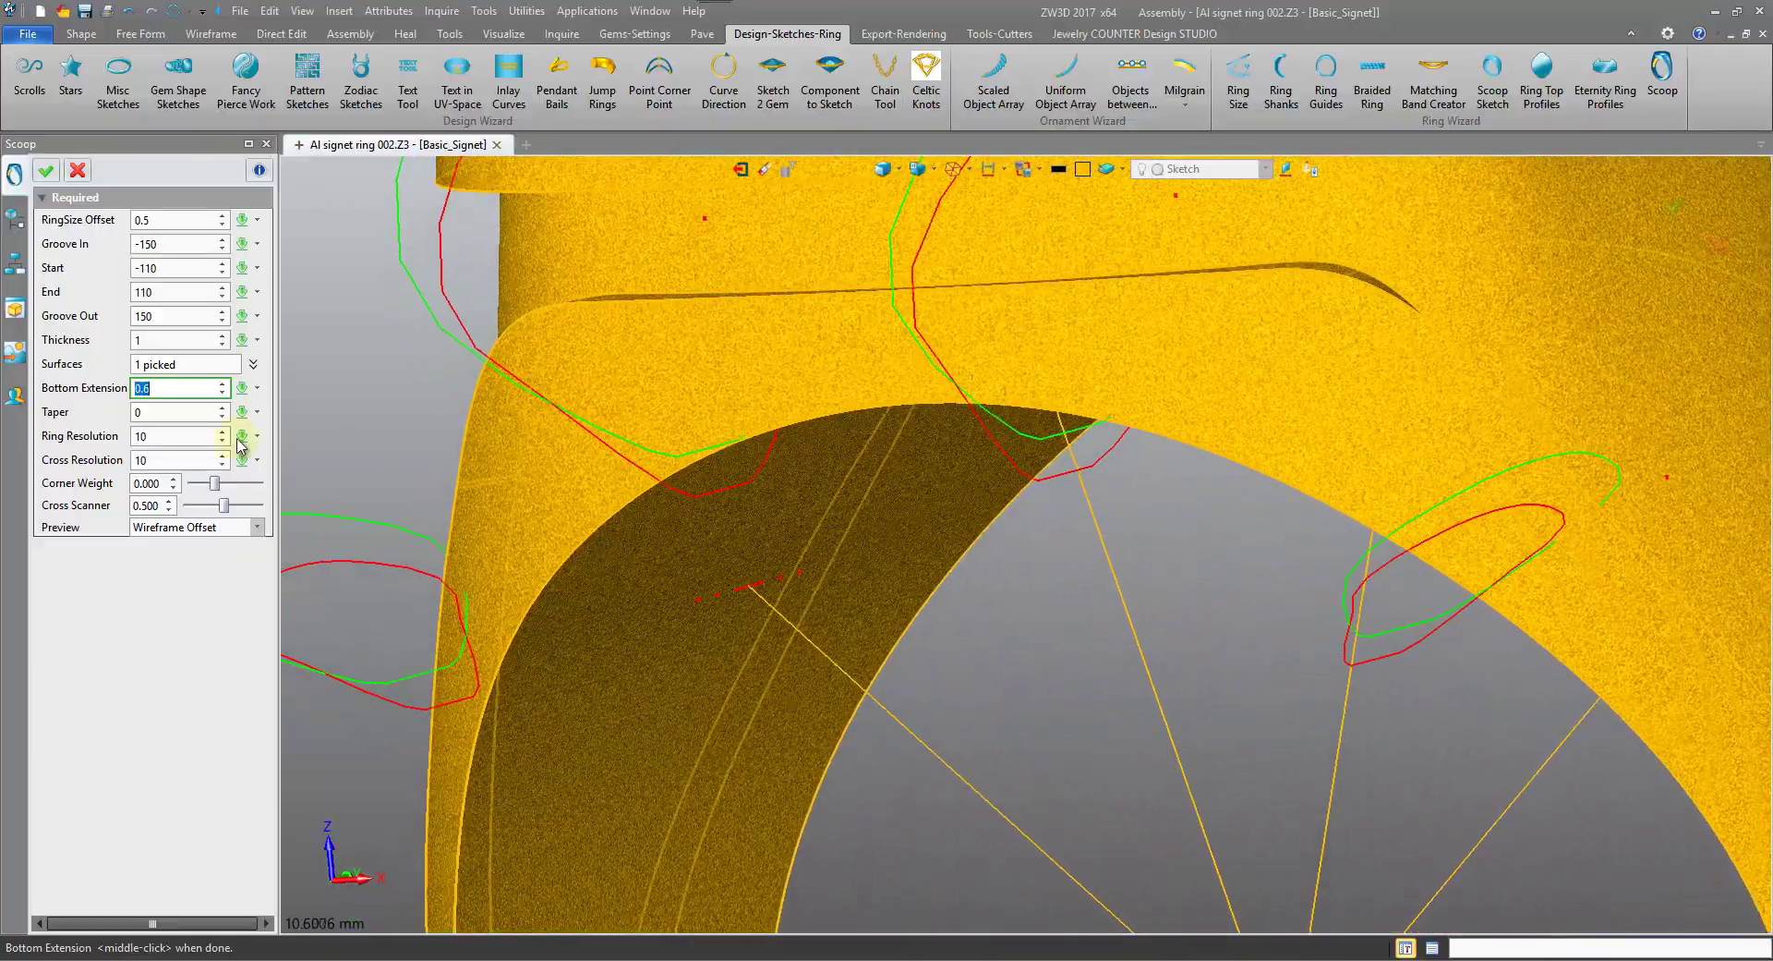
scroll(655, 487, down, 2)
Try Taper values of 0.1 and 0.9 on the scoop and compare the sections near the bottom of the band.
click(162, 413)
text(.4)
key(Return)
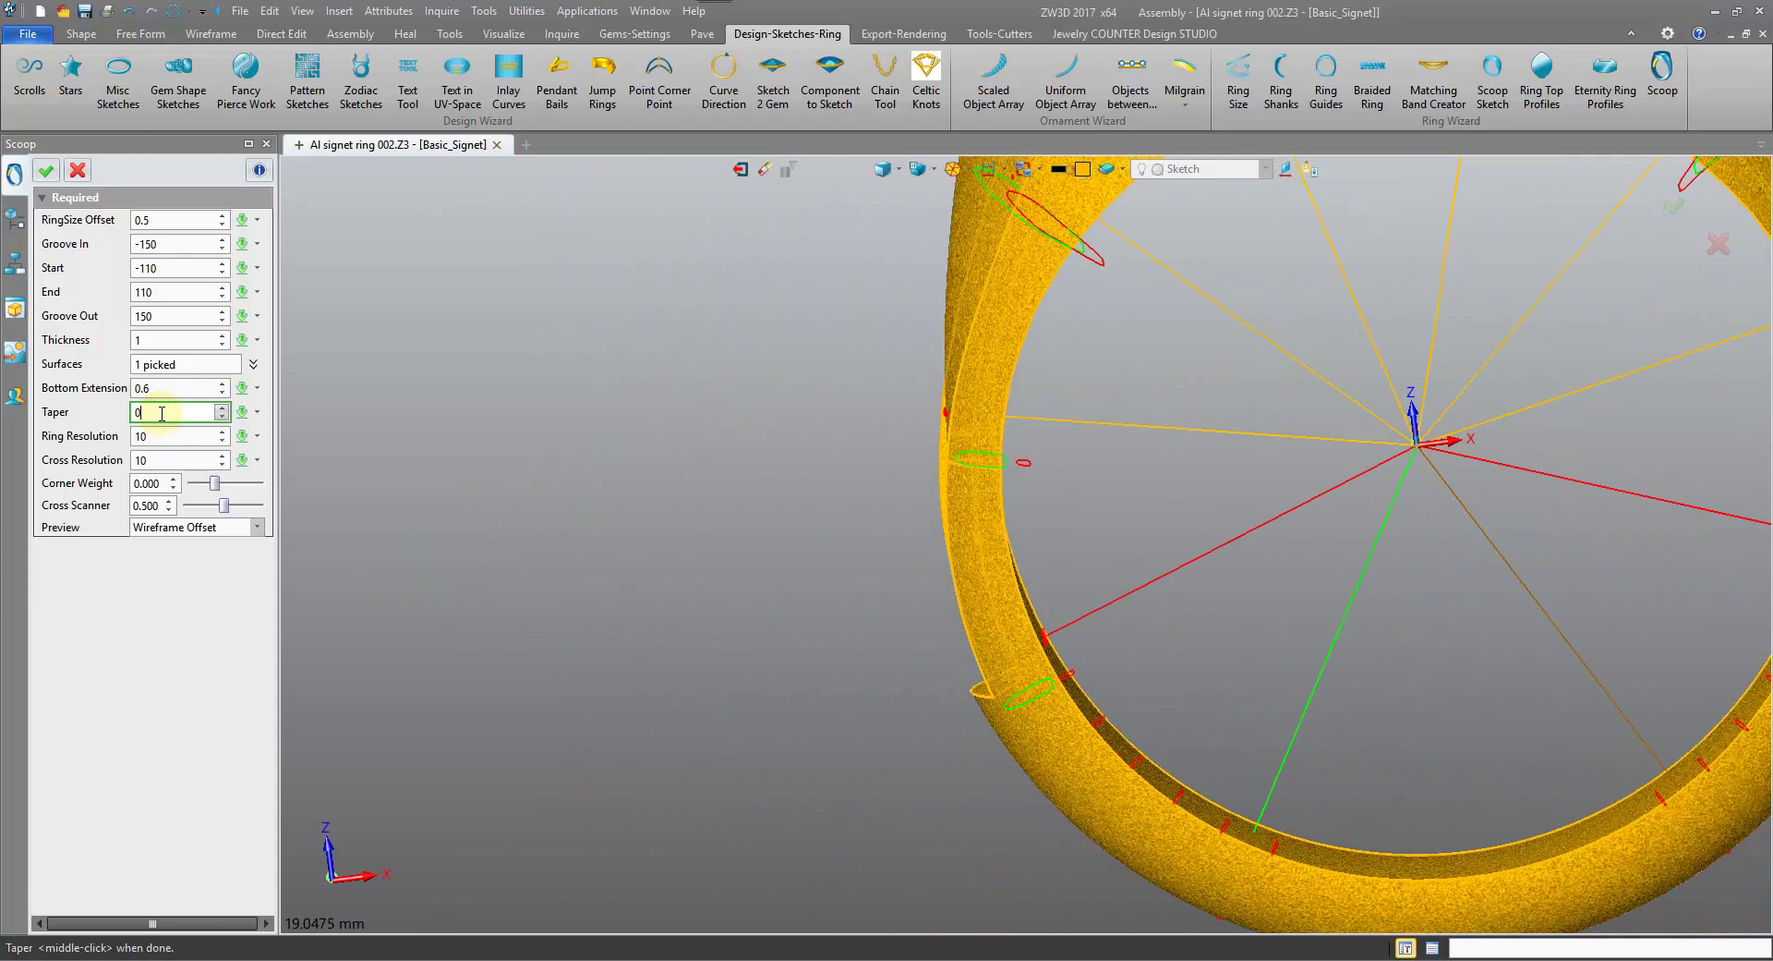
text(.1)
key(Return)
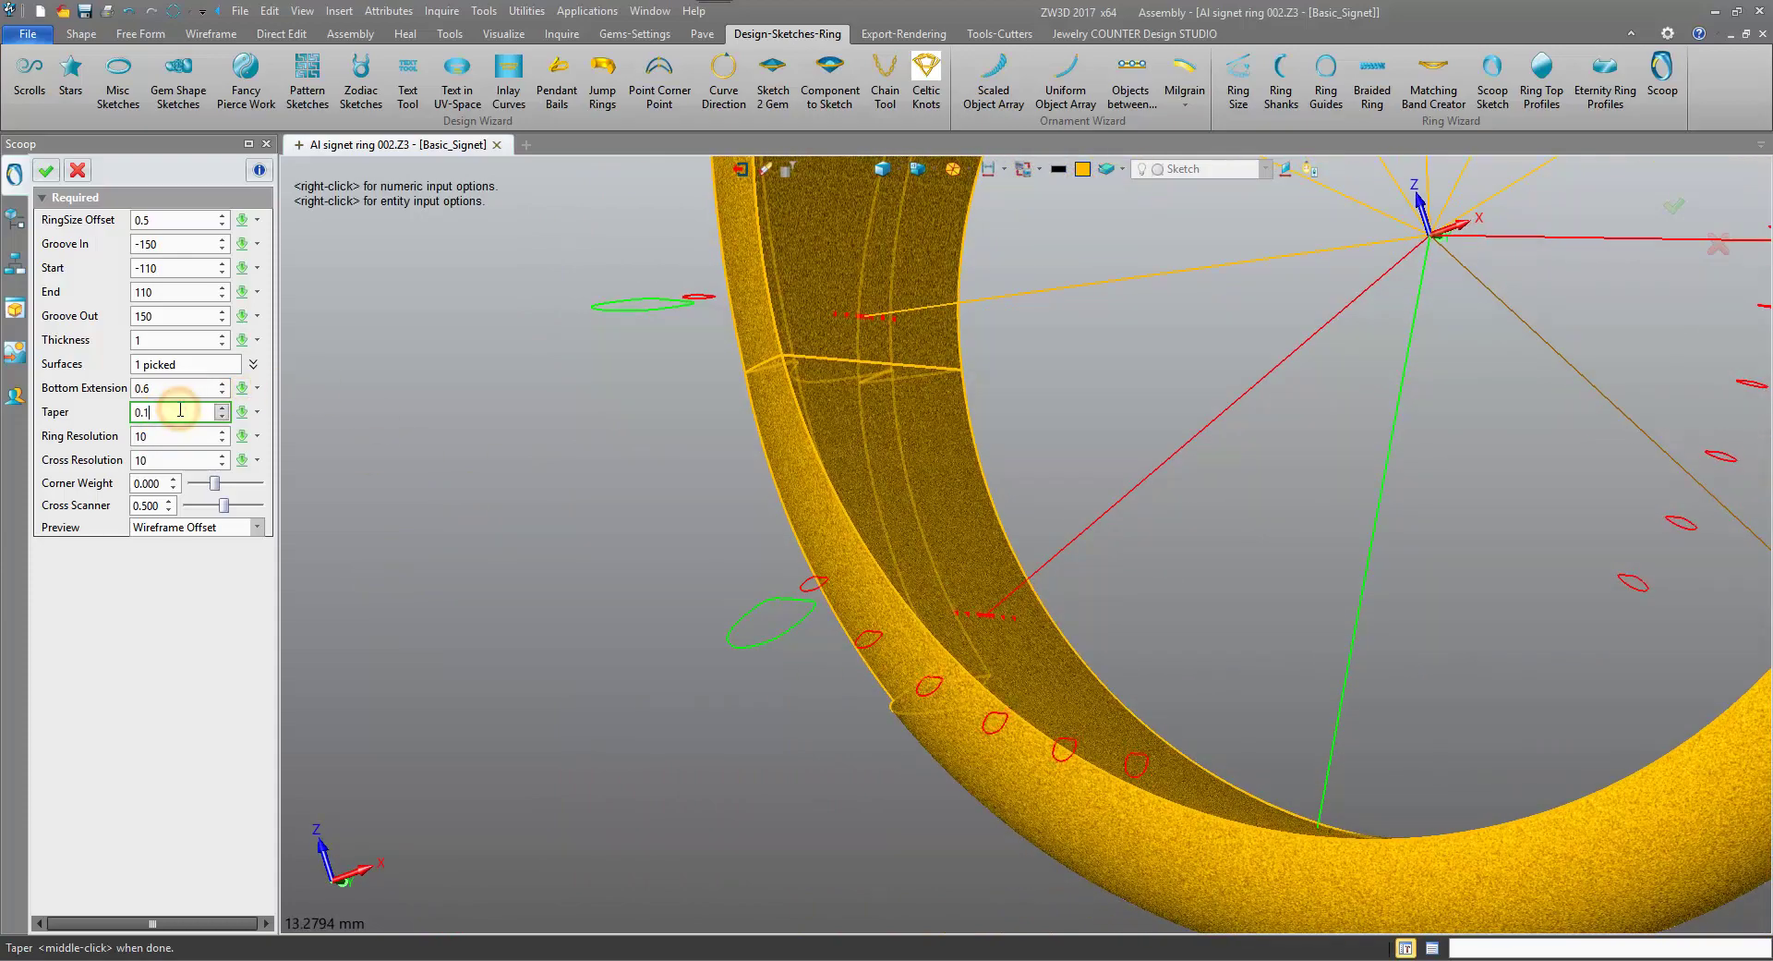
key(BackSpace)
text(9)
key(Return)
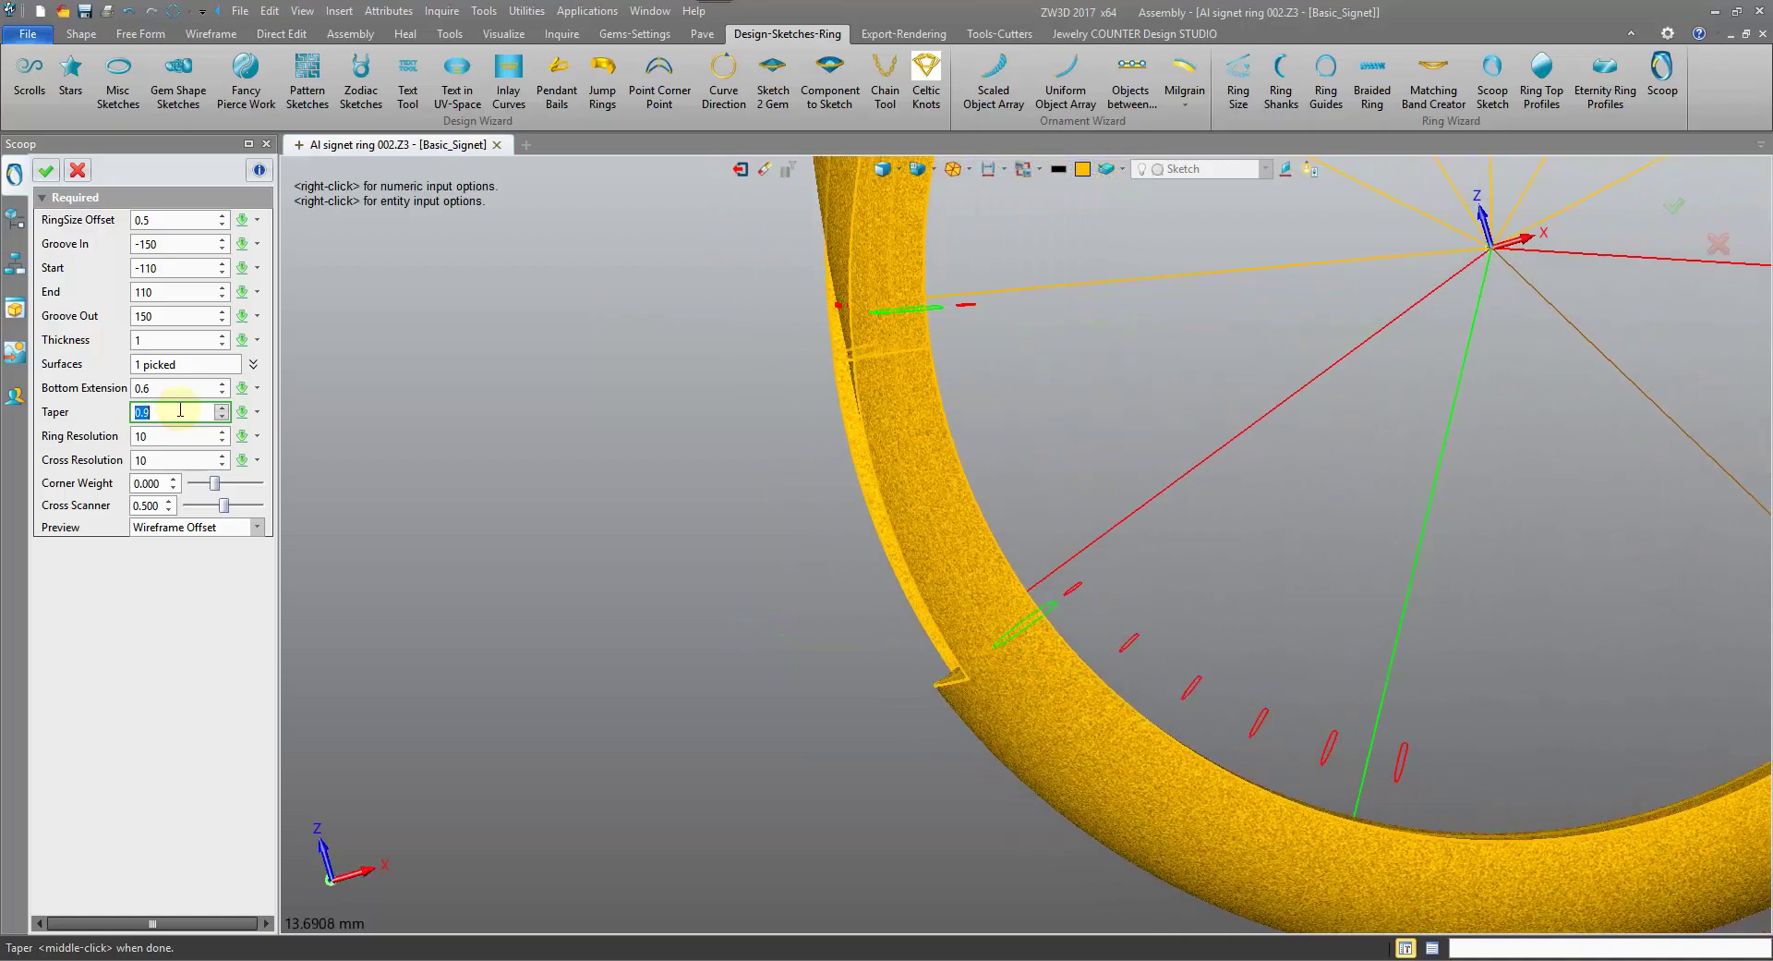
Try scoop Taper values of 1 and 0.4, and reset the Taper to 0.
text(1)
key(Return)
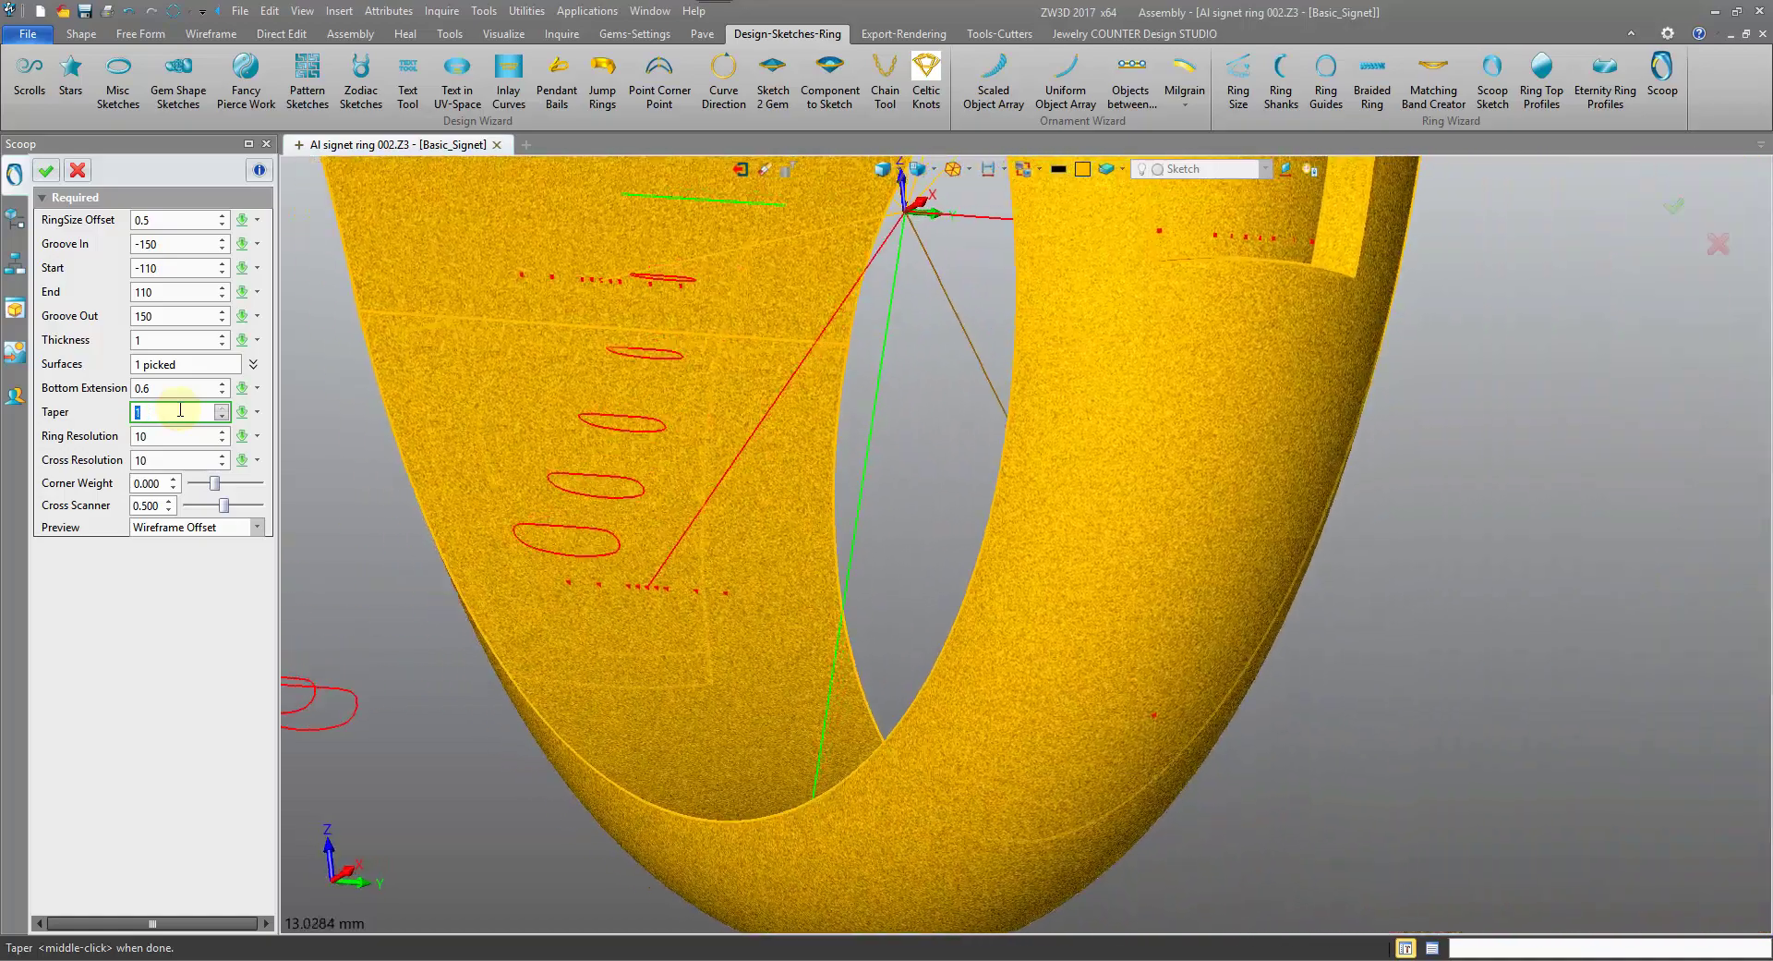
text(.1)
key(Return)
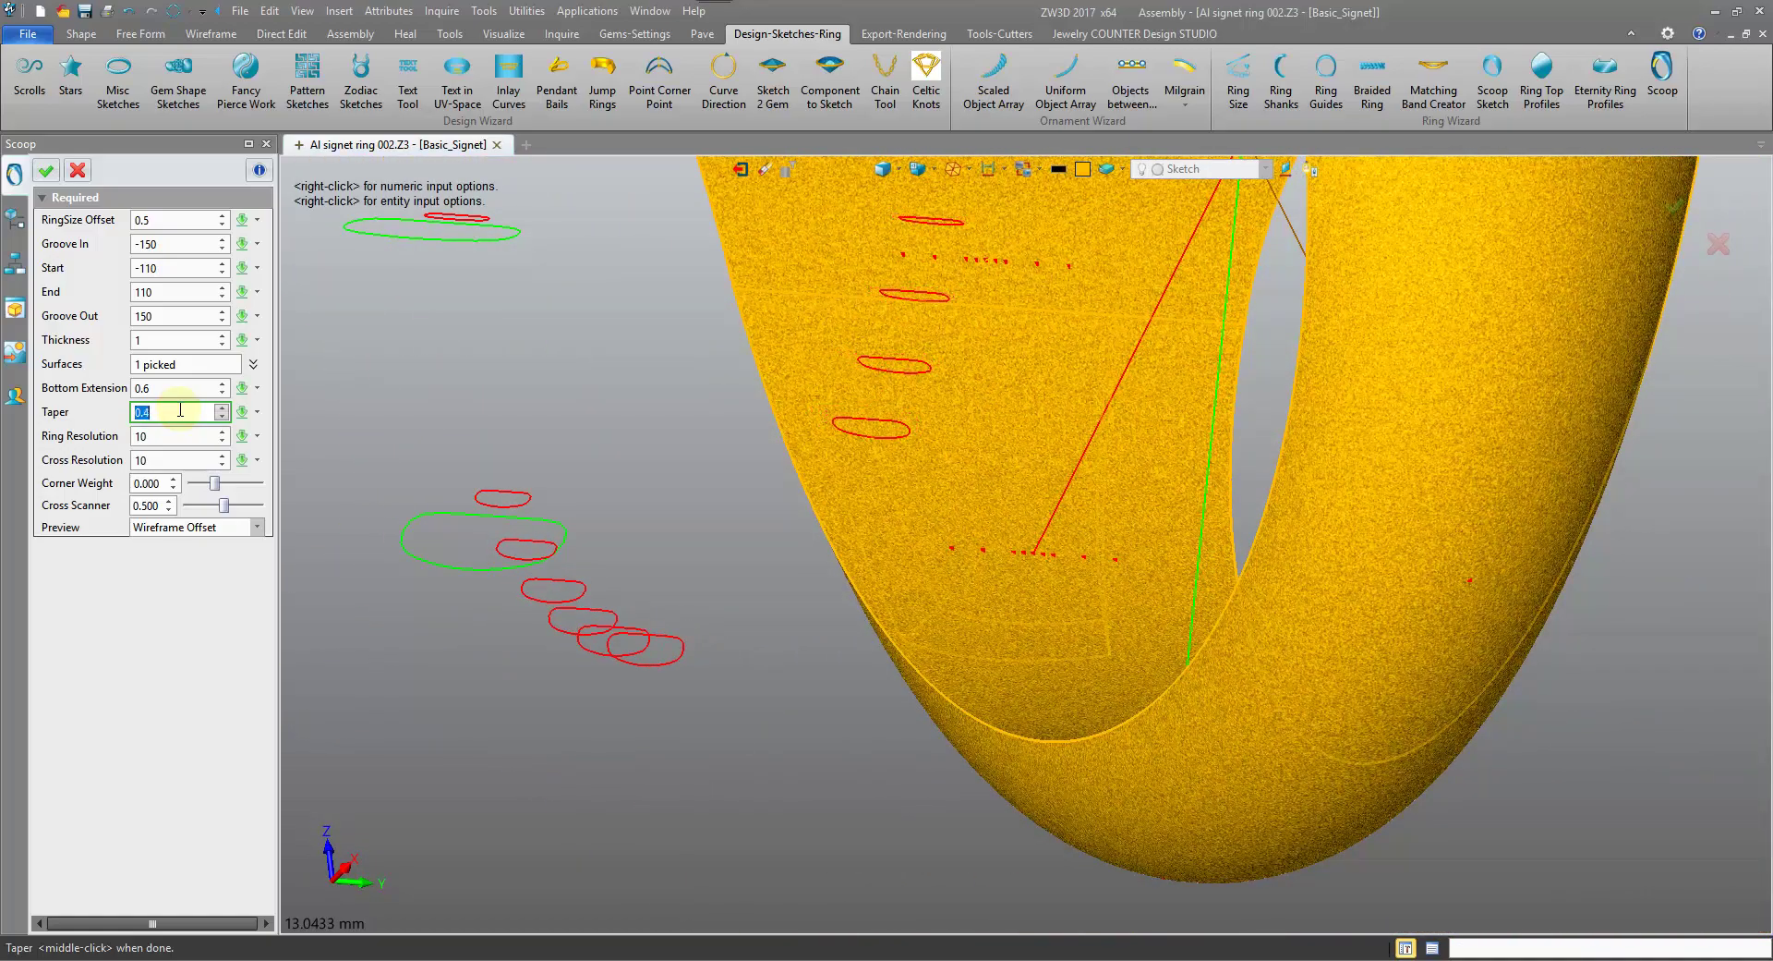
text(0)
key(Return)
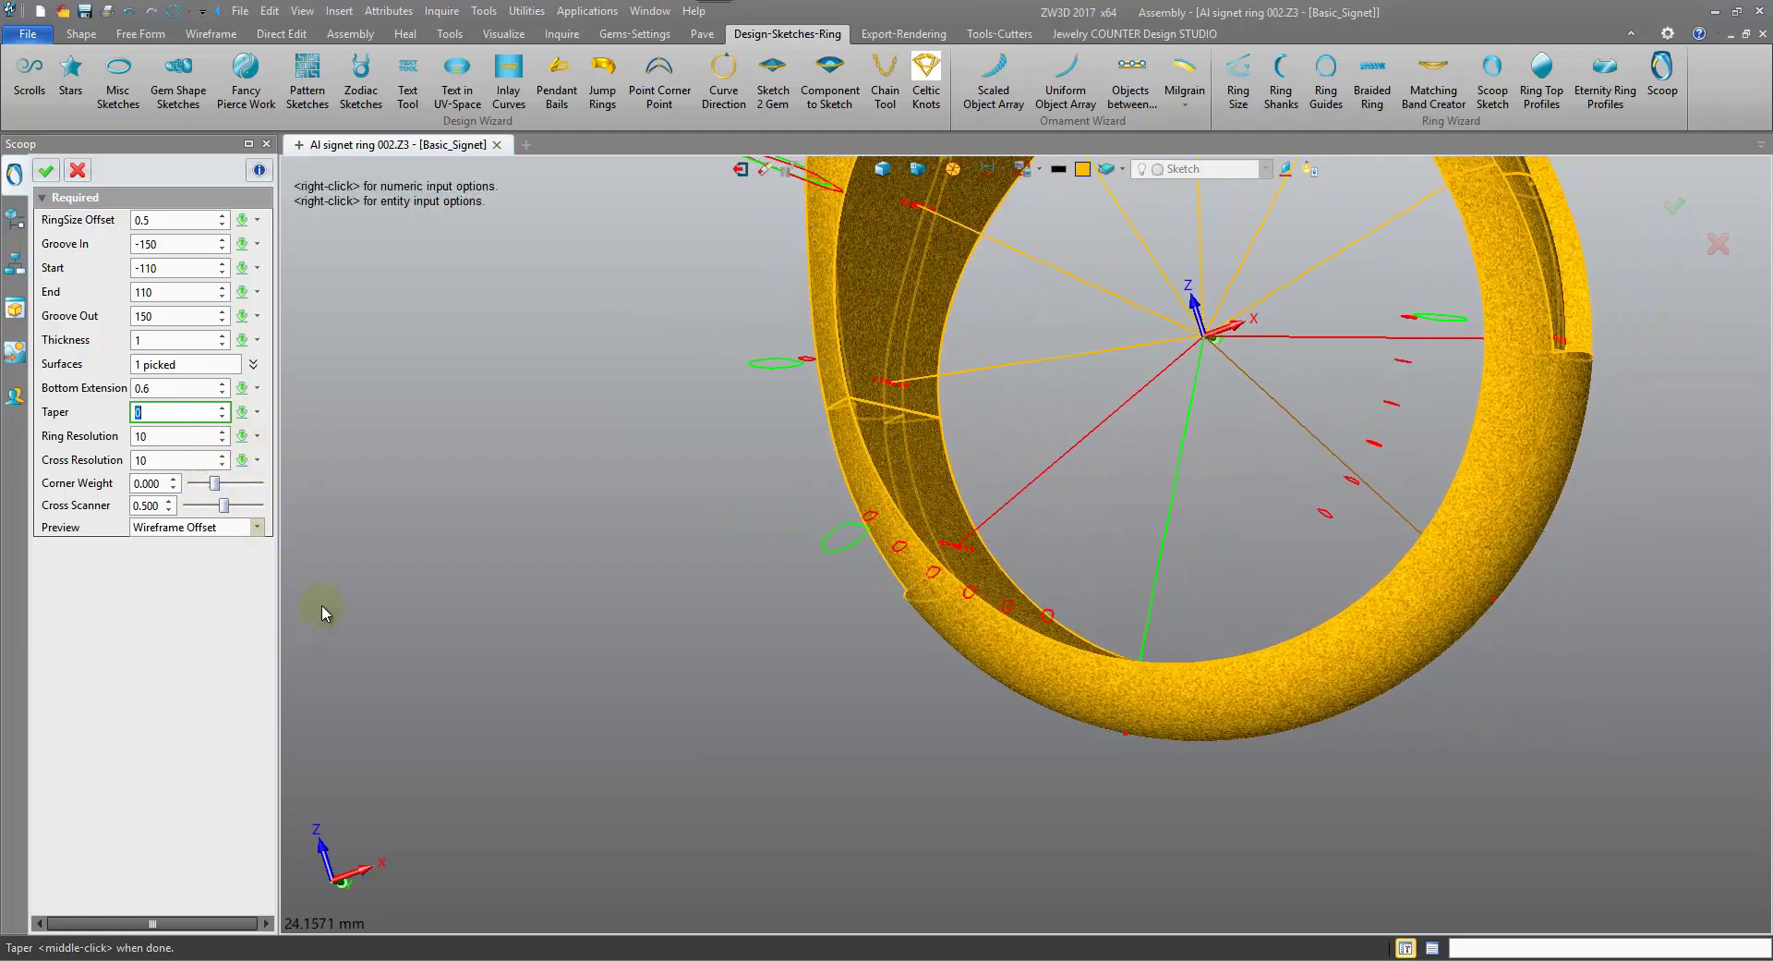
Switch the scoop preview to Wireframe In-Place.
click(178, 529)
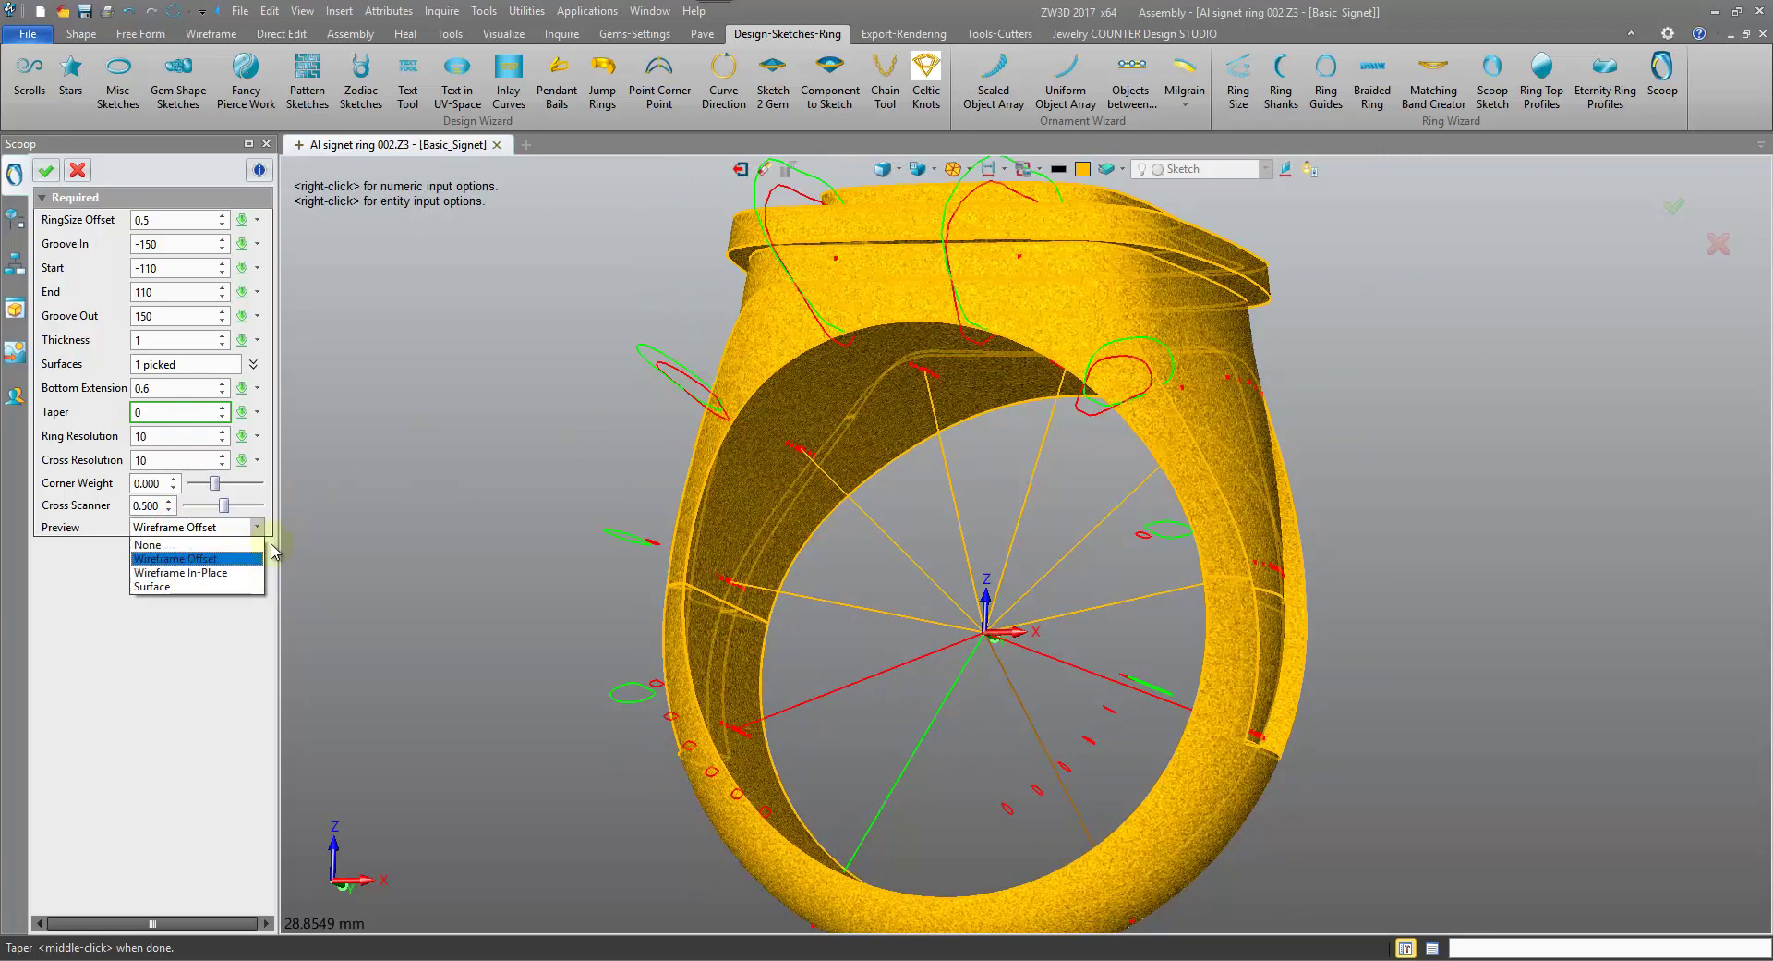
click(180, 572)
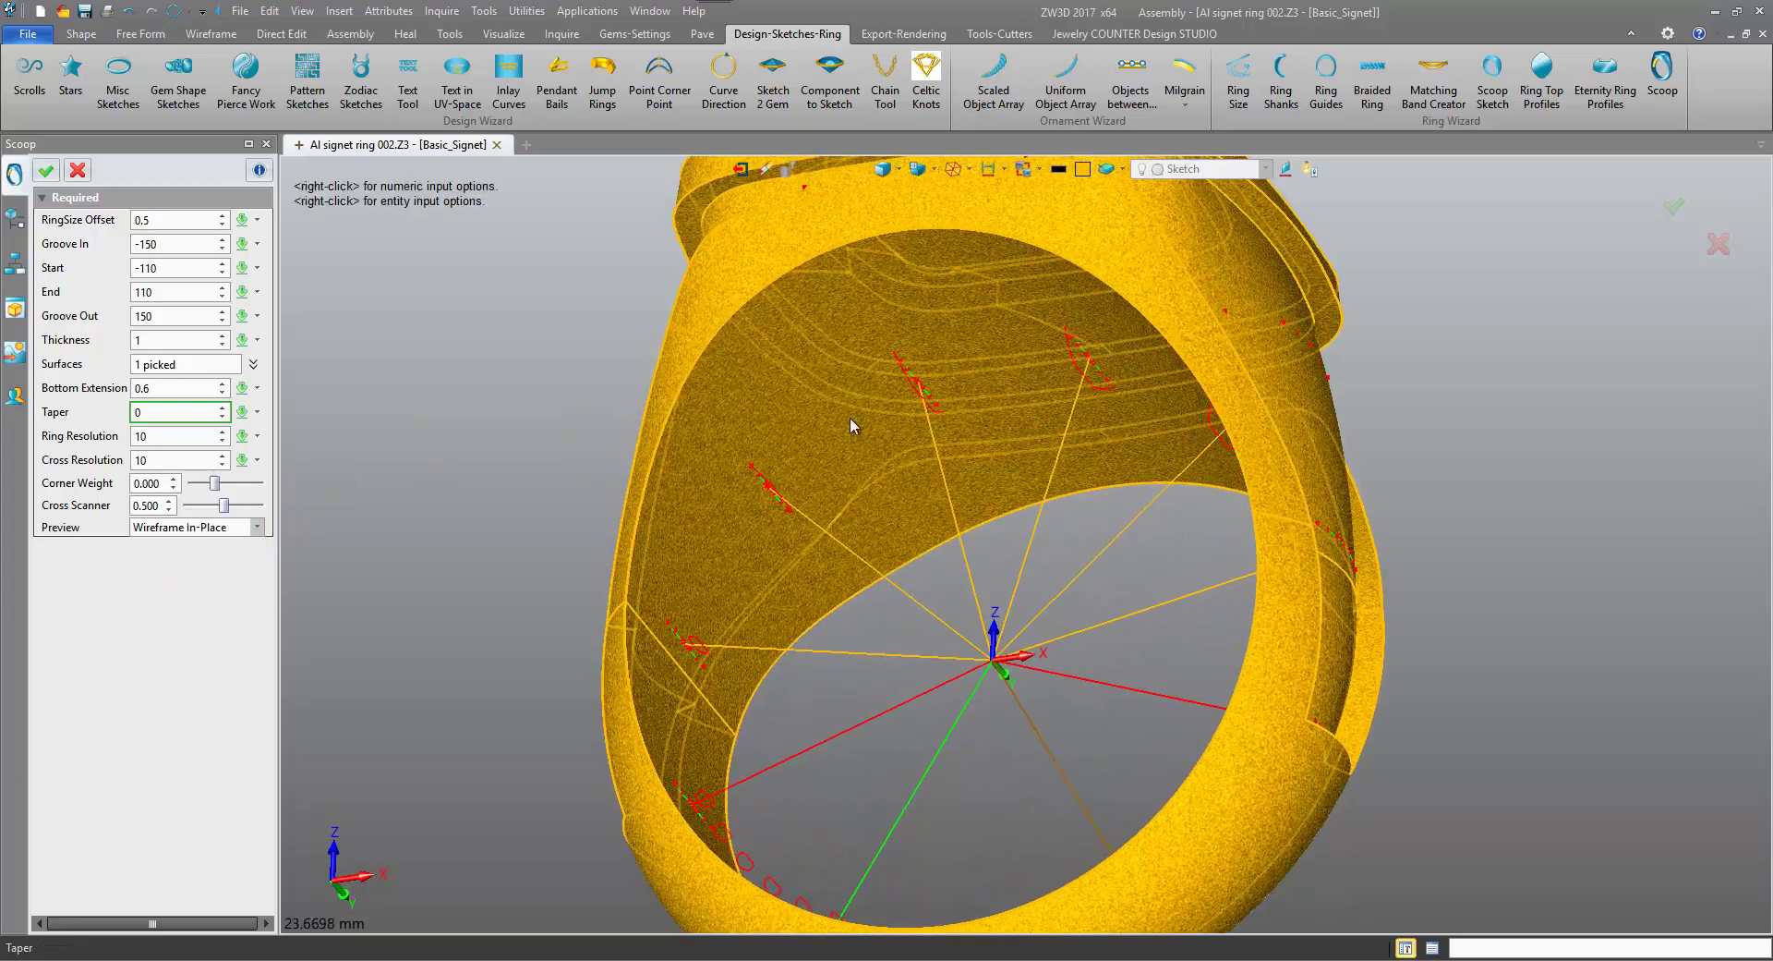
Switch the scoop preview to Surface and check the groove ends against the inner band.
click(165, 528)
click(167, 587)
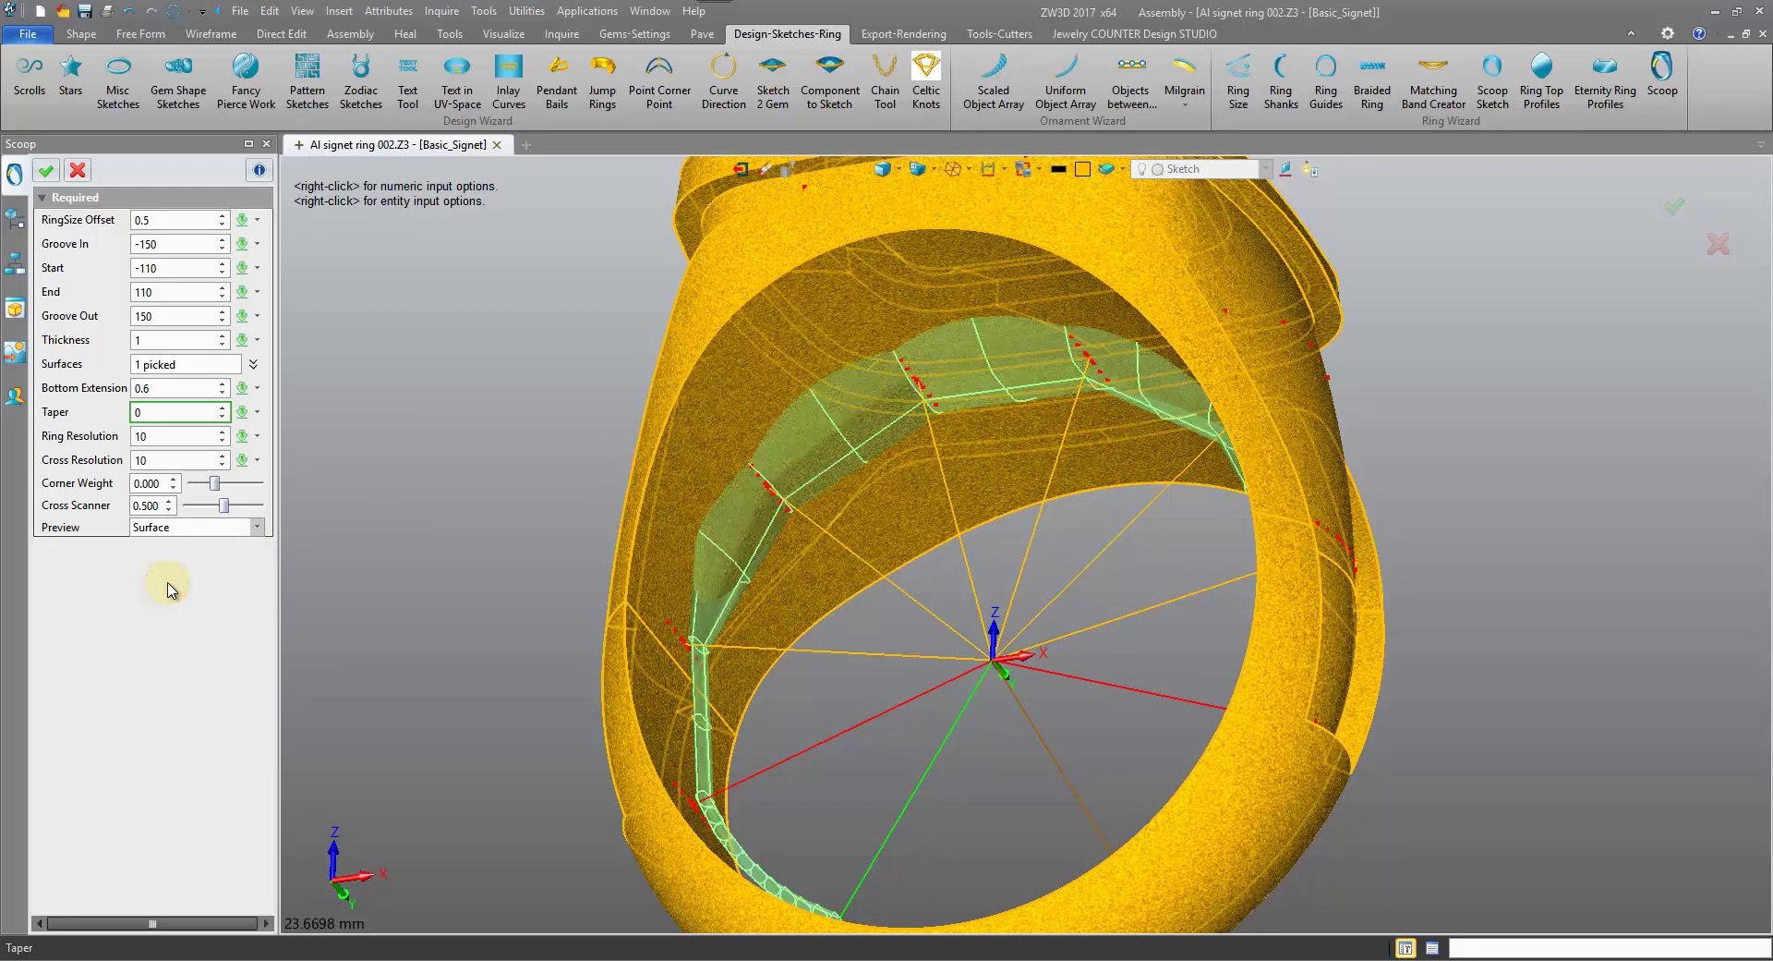
scroll(950, 501, up, 1)
right_drag(950, 501, 693, 233)
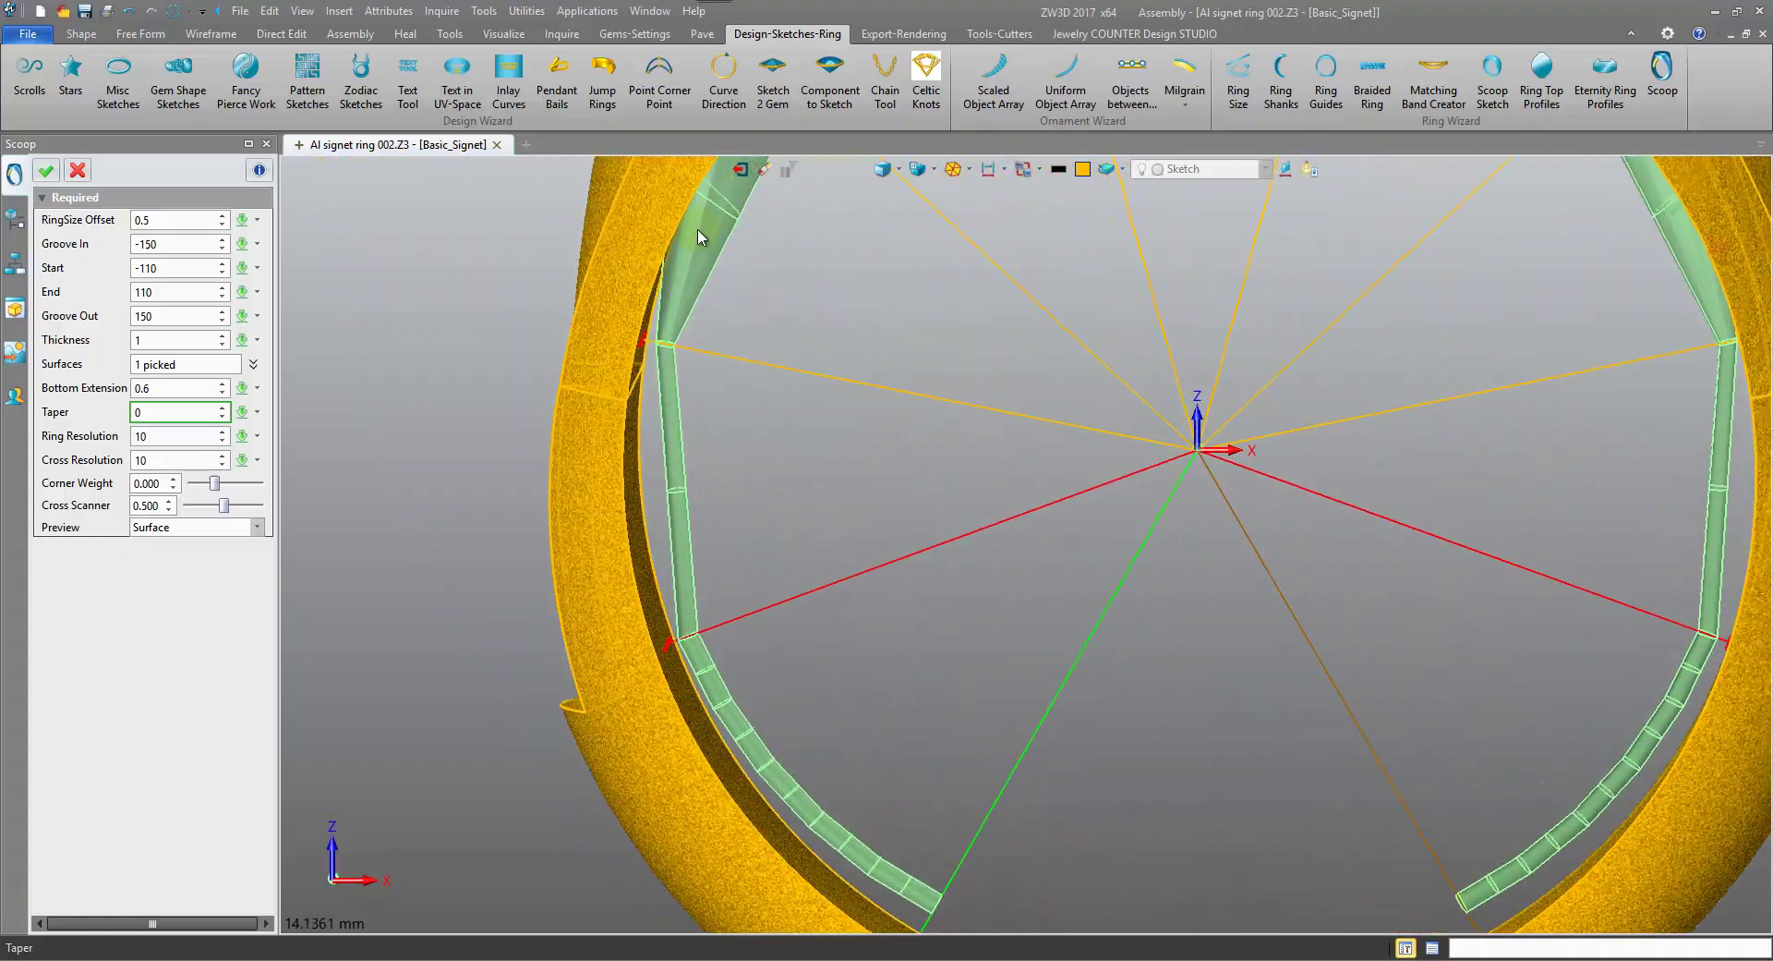
scroll(665, 285, down, 2)
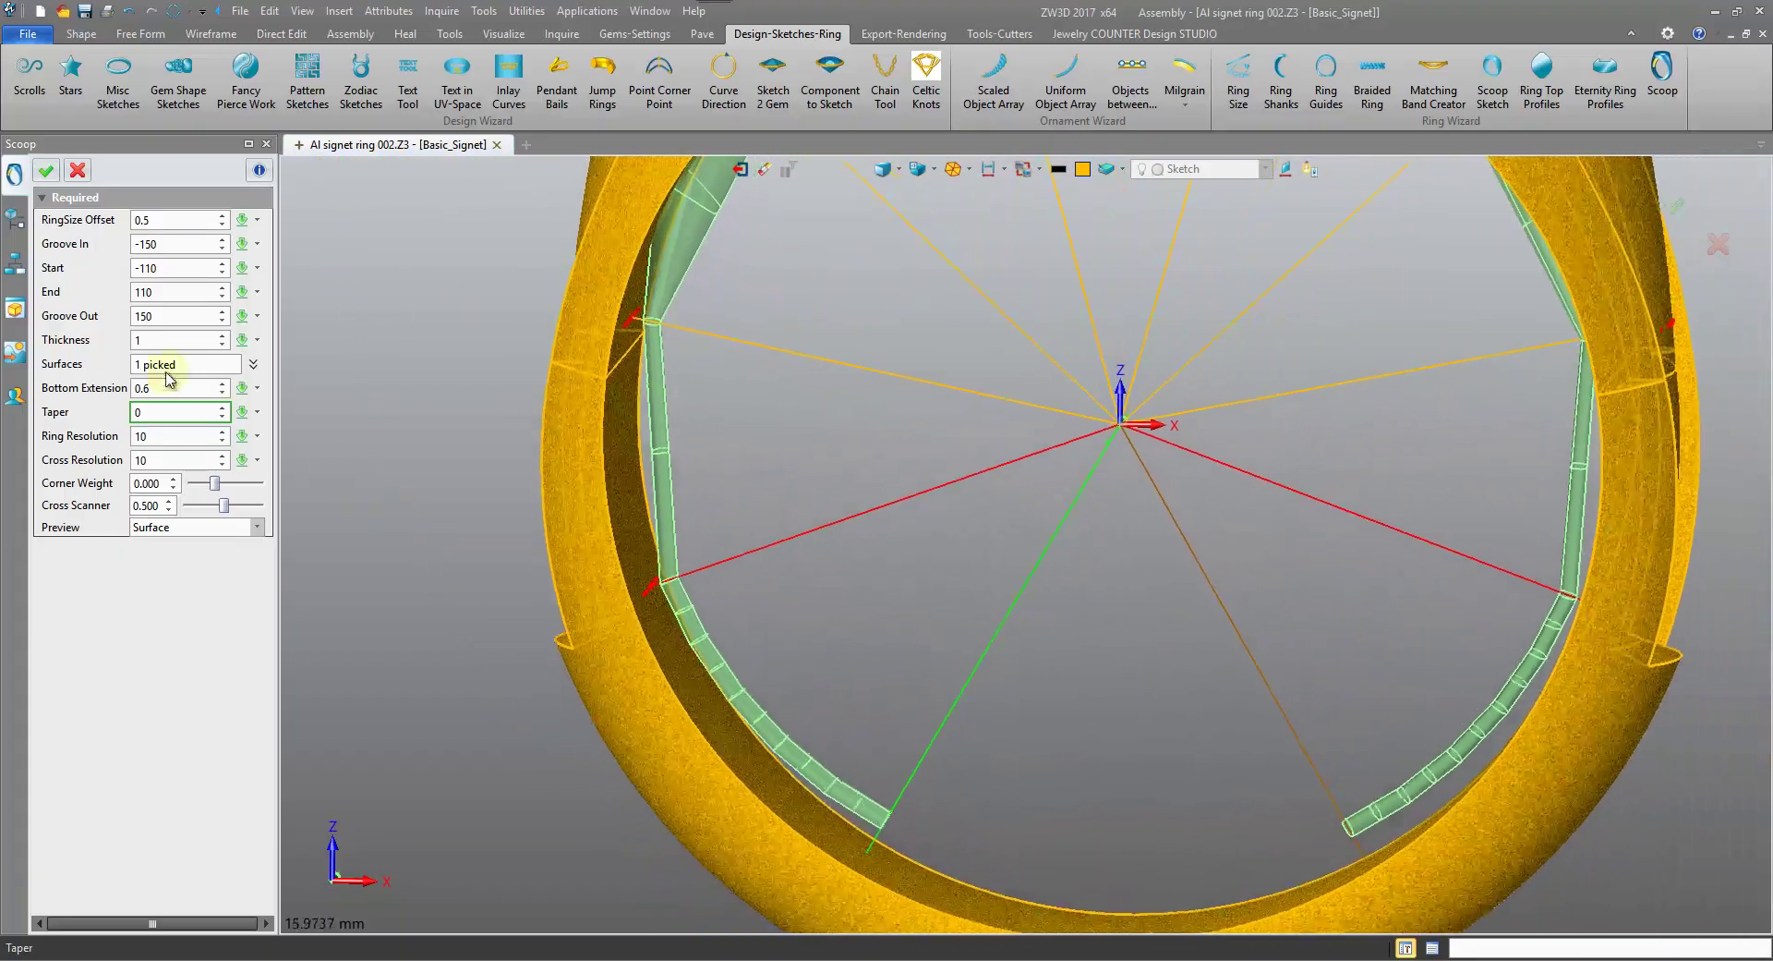
Try a scoop Start of -130 and End of 130, and compare the preview along the lower band.
click(180, 291)
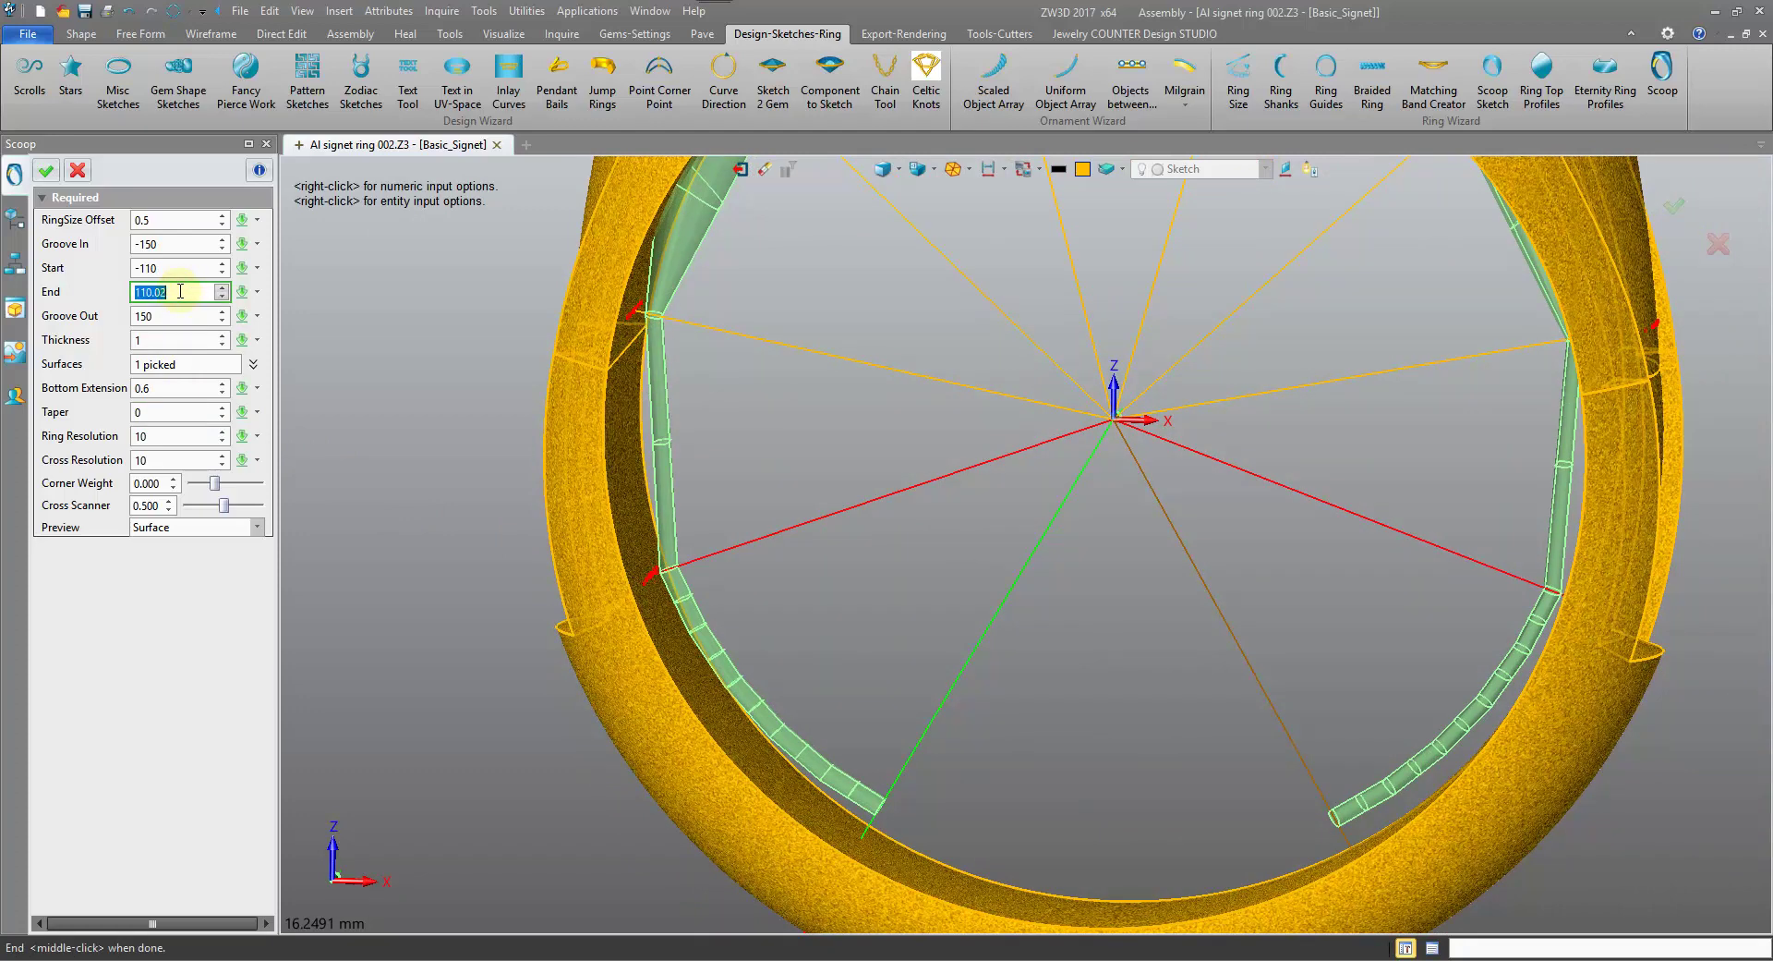
click(176, 271)
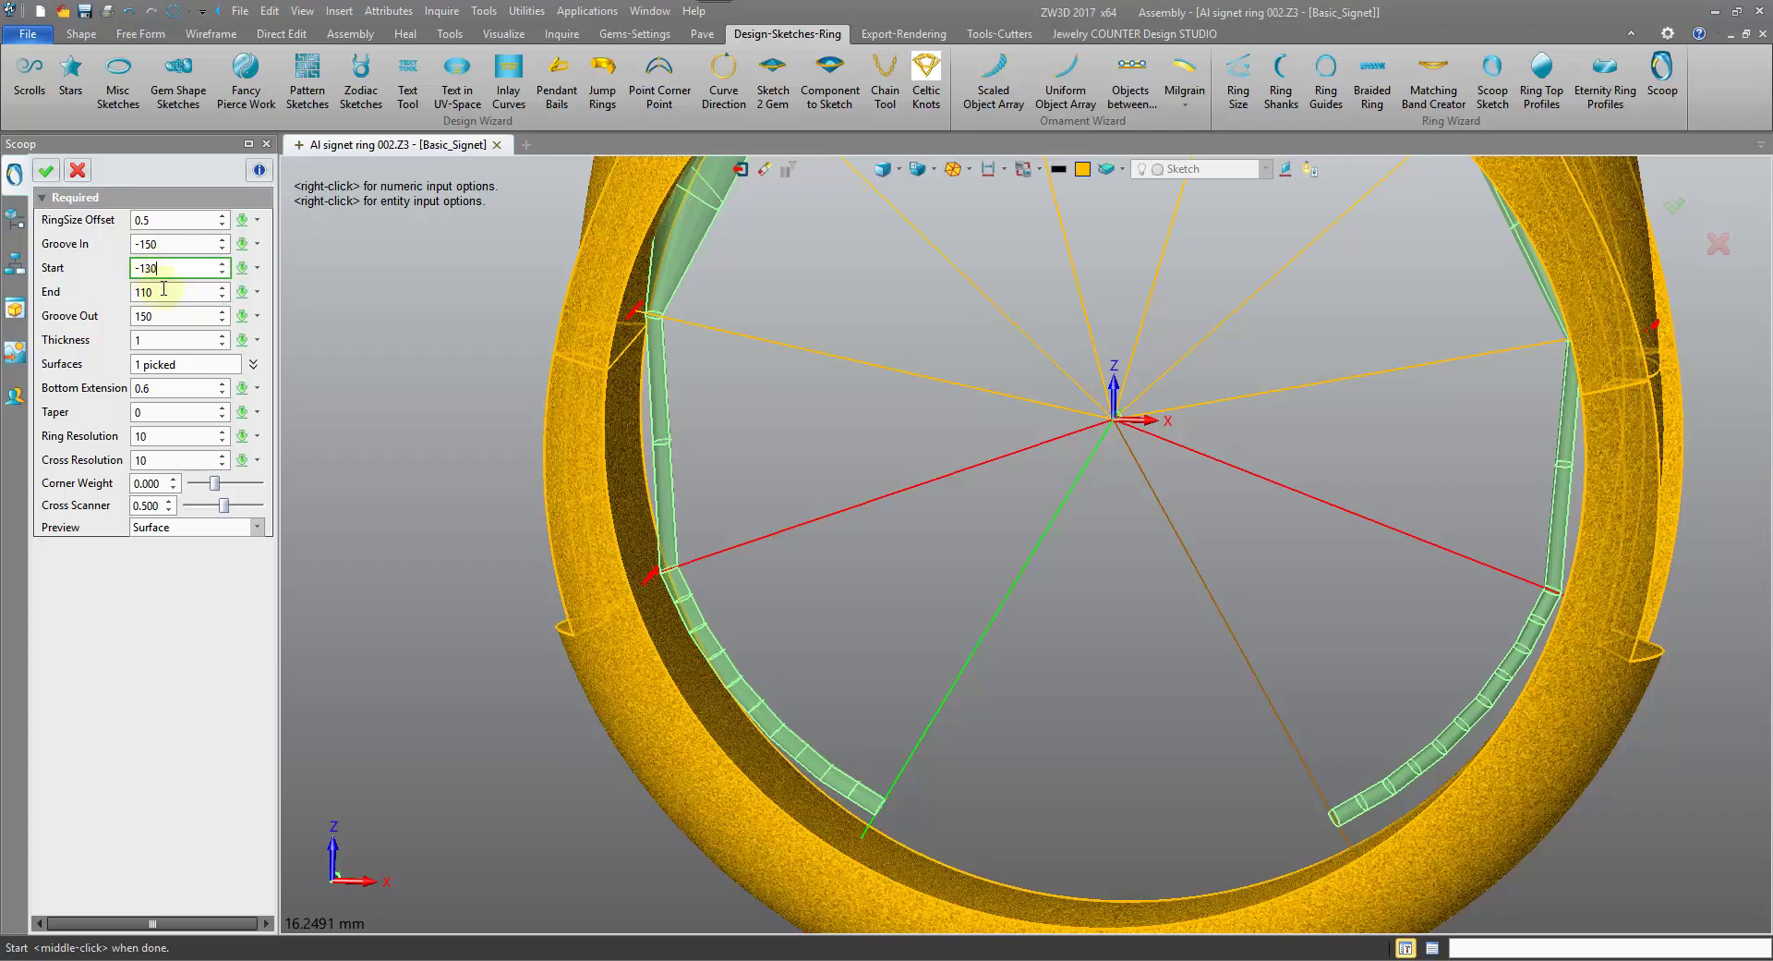
click(163, 291)
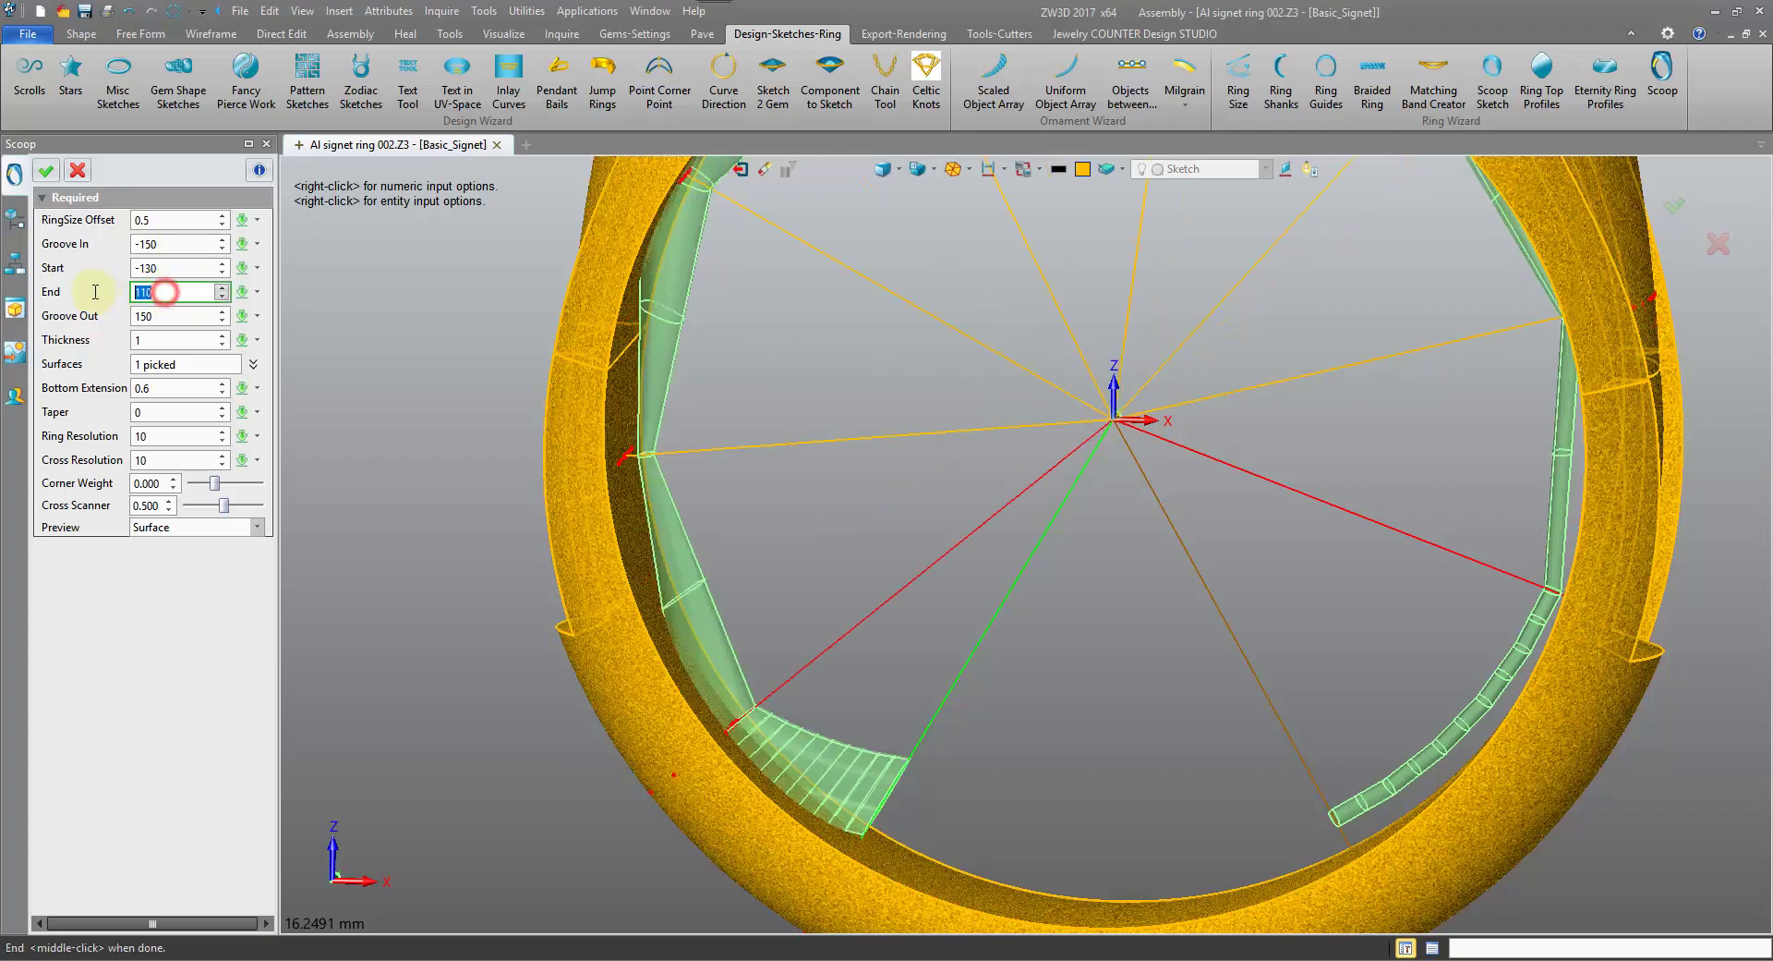
click(174, 337)
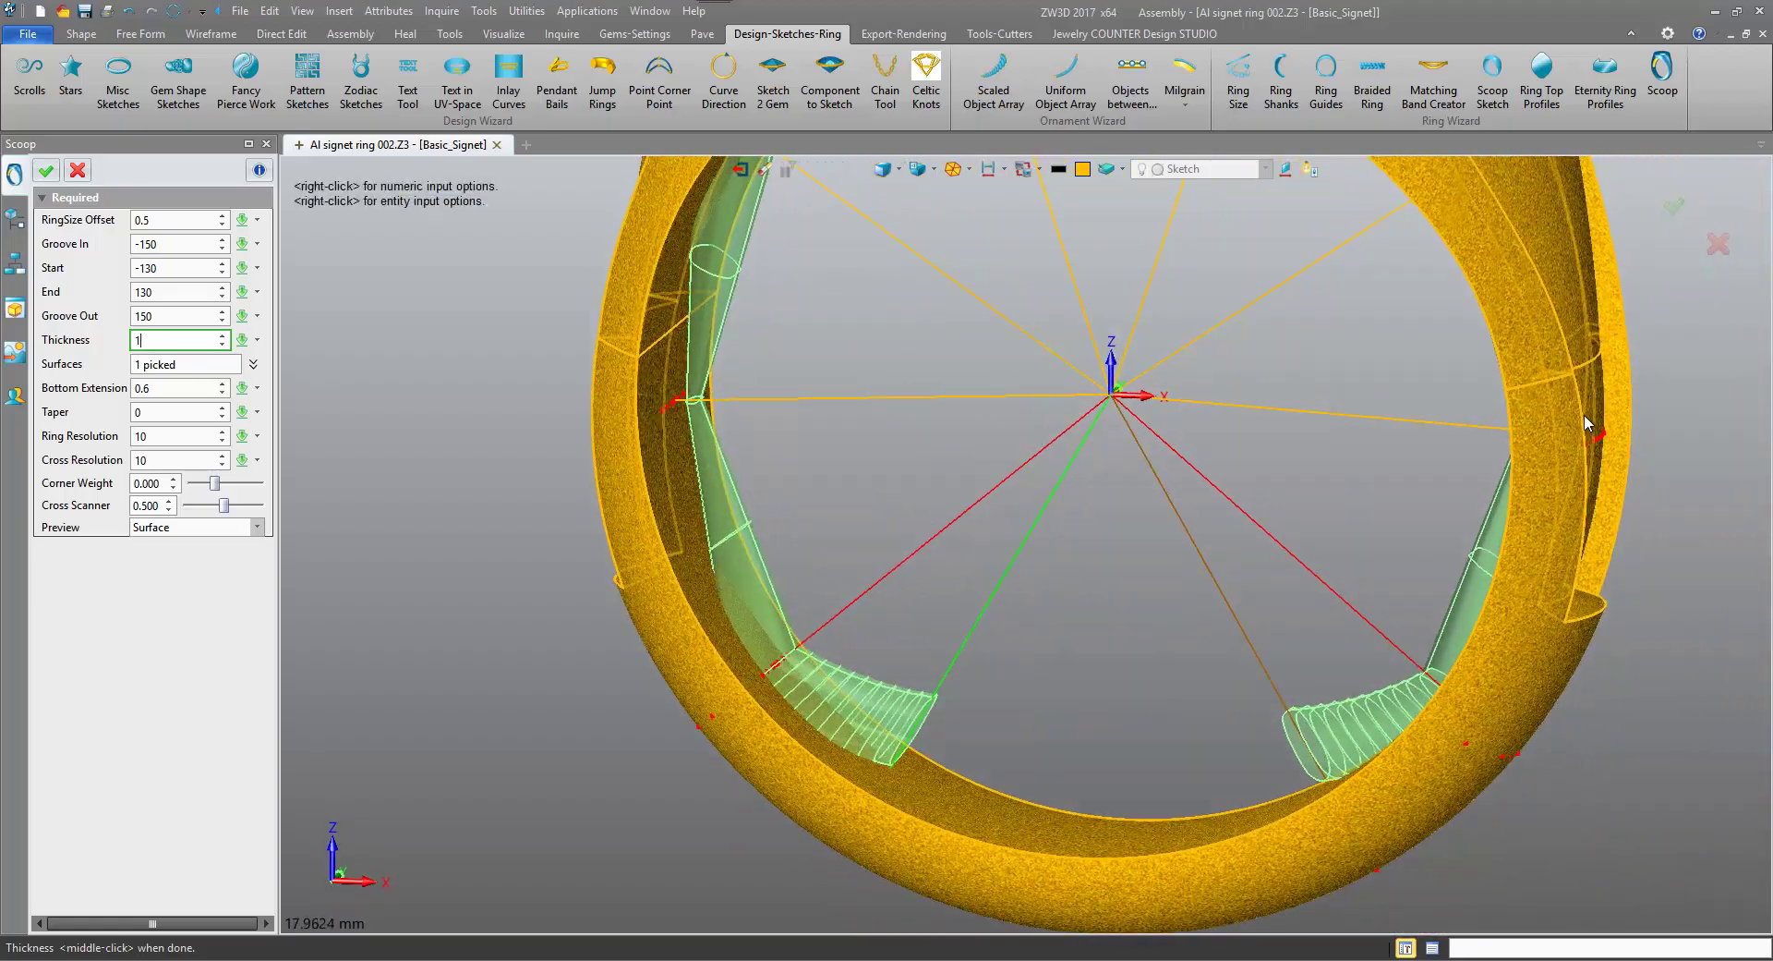
right_drag(1583, 446, 1496, 565)
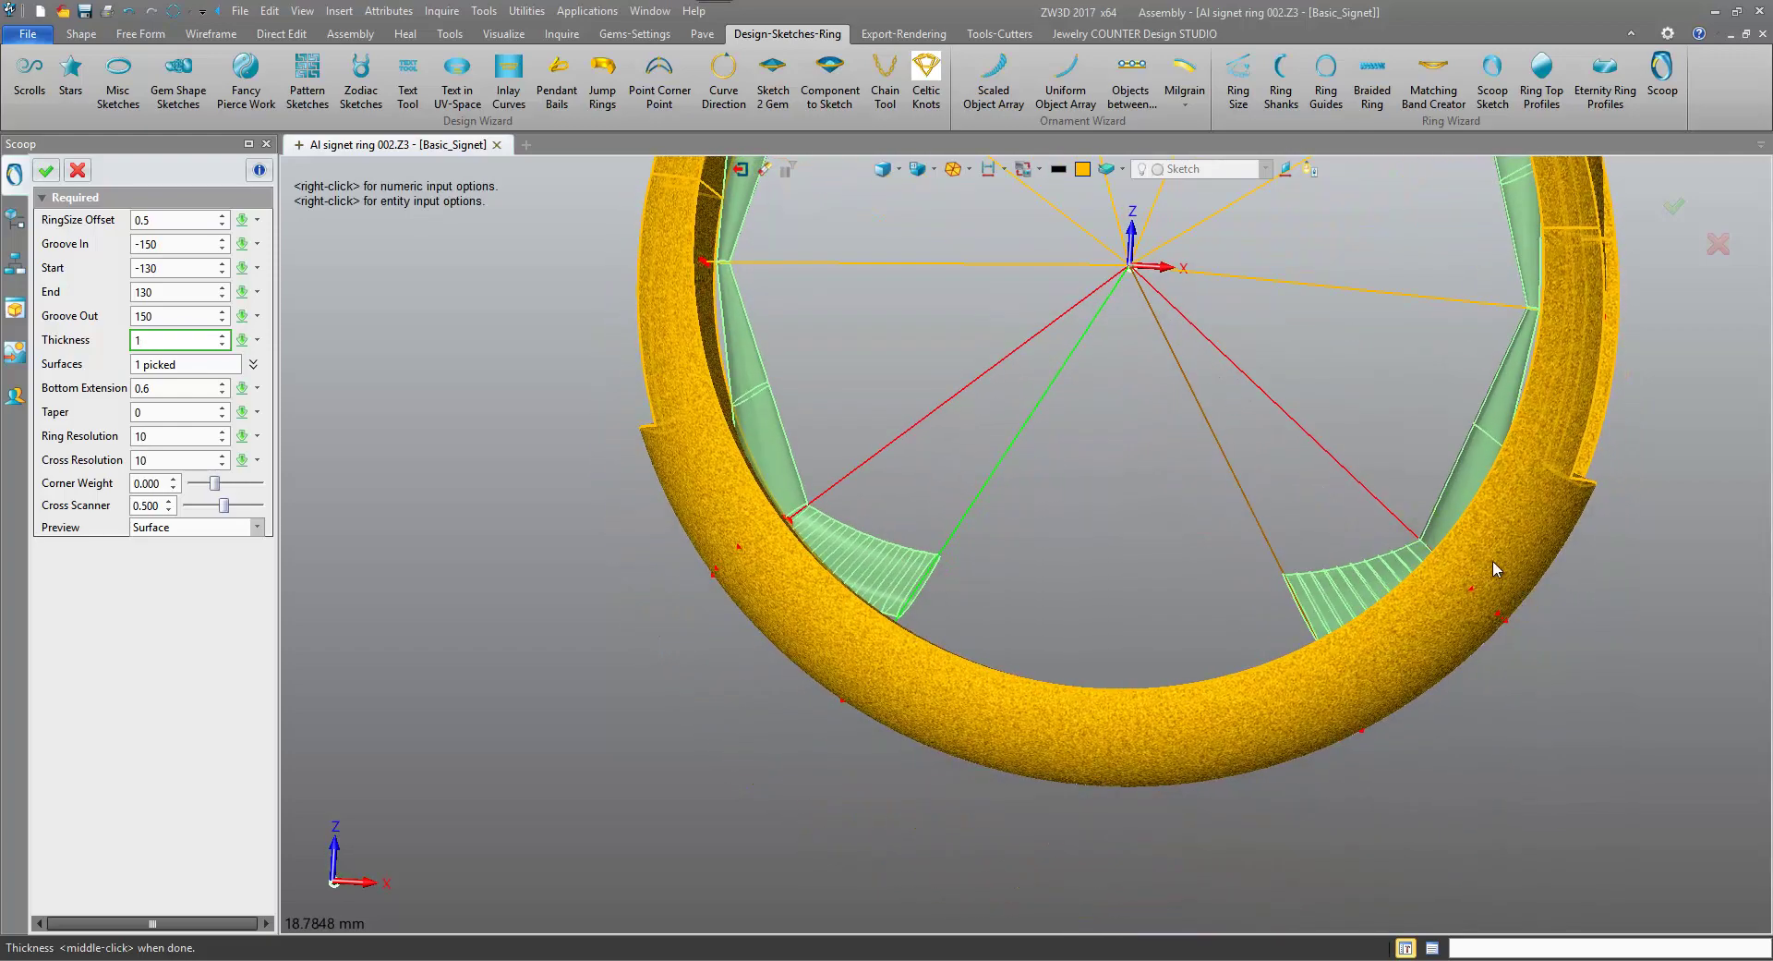
right_drag(1493, 623, 393, 427)
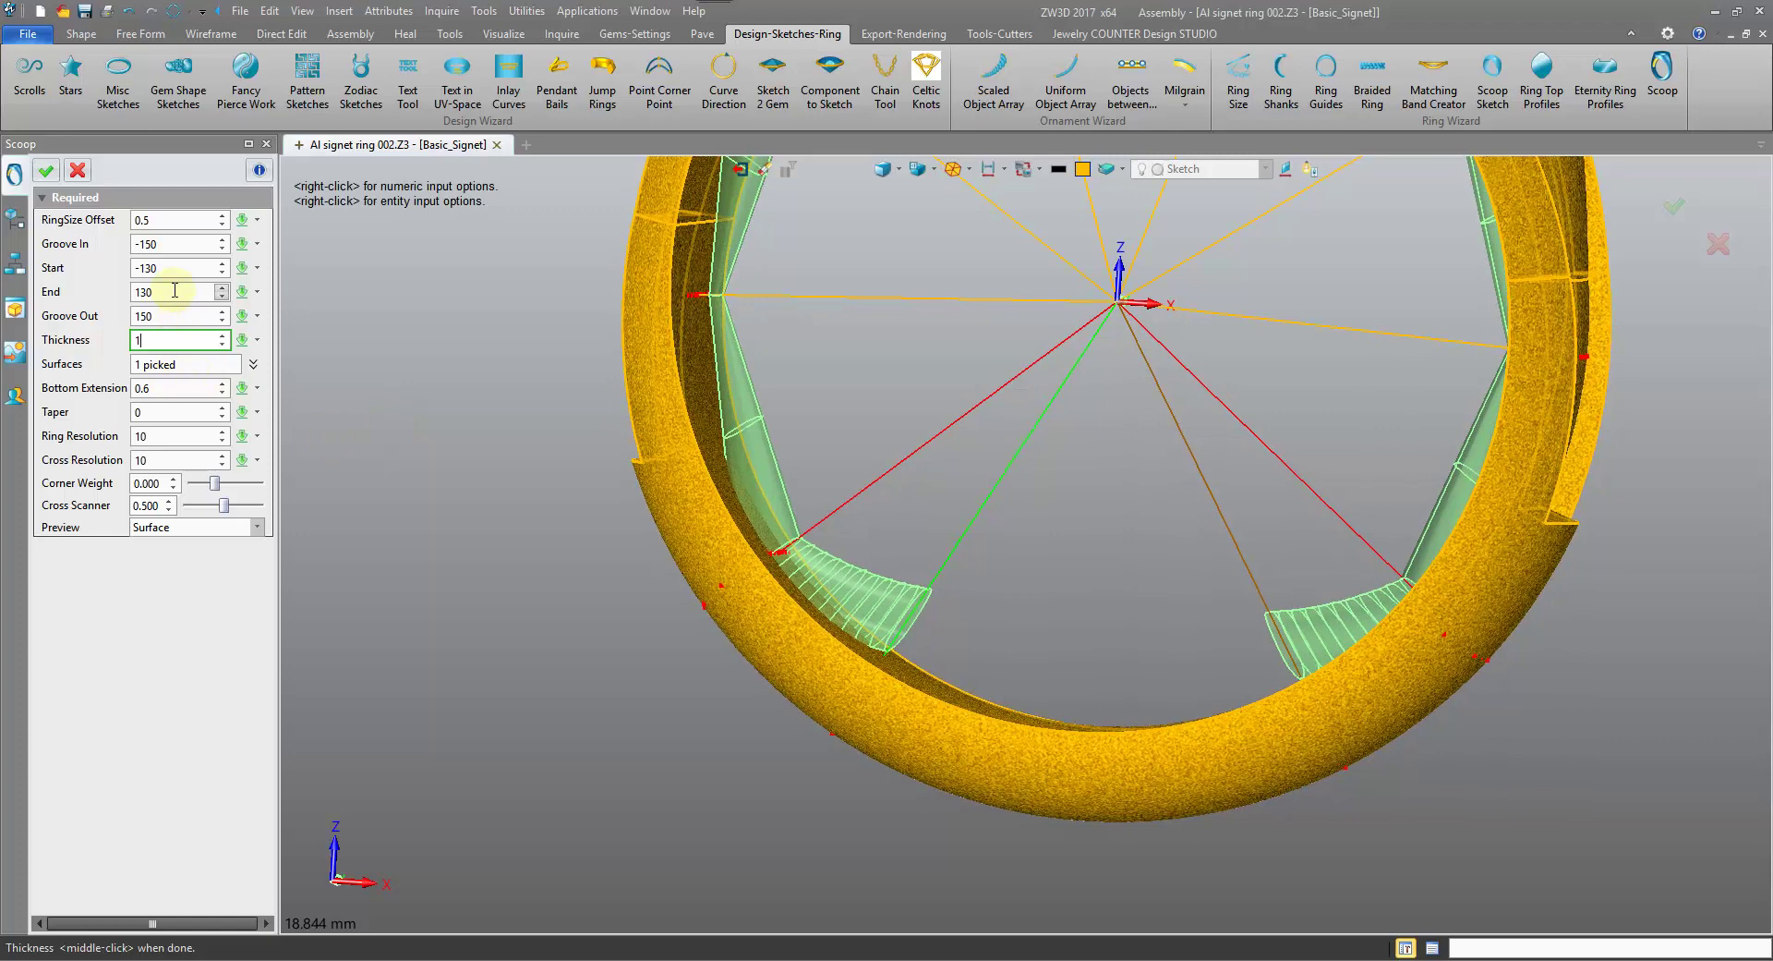
scroll(966, 750, up, 1)
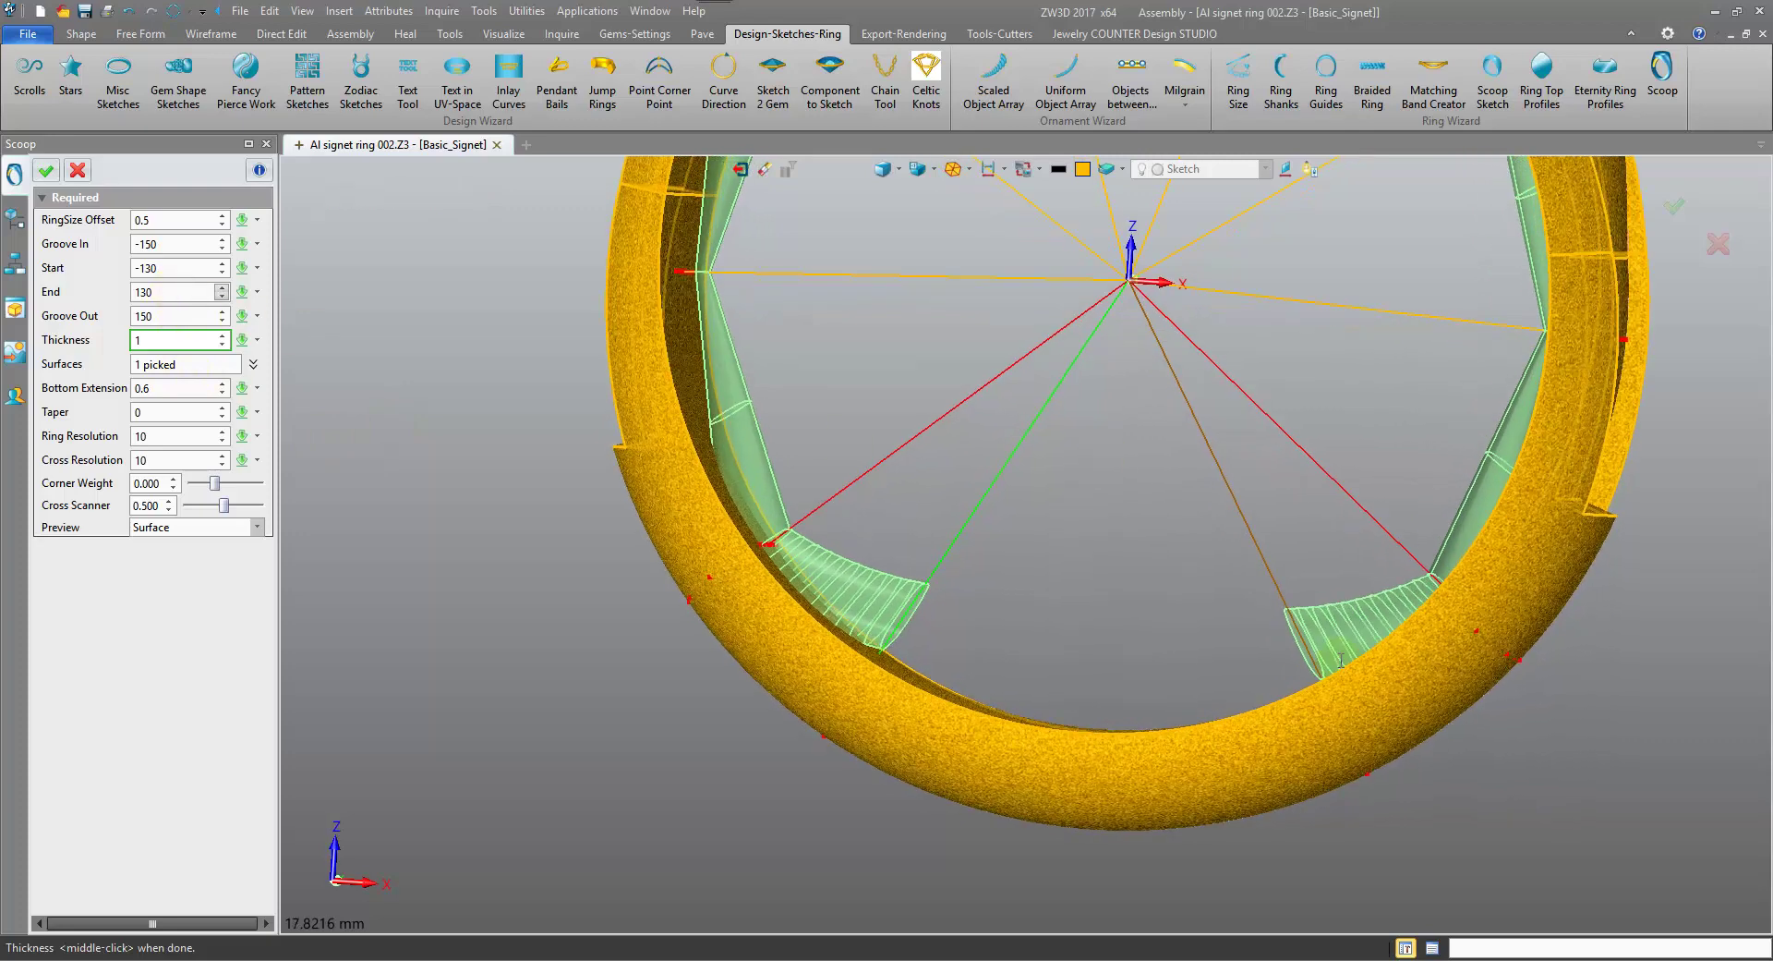
Set the scoop's Groove Out to 120, End to 100, Start to -100 and Groove In to -120.
click(157, 316)
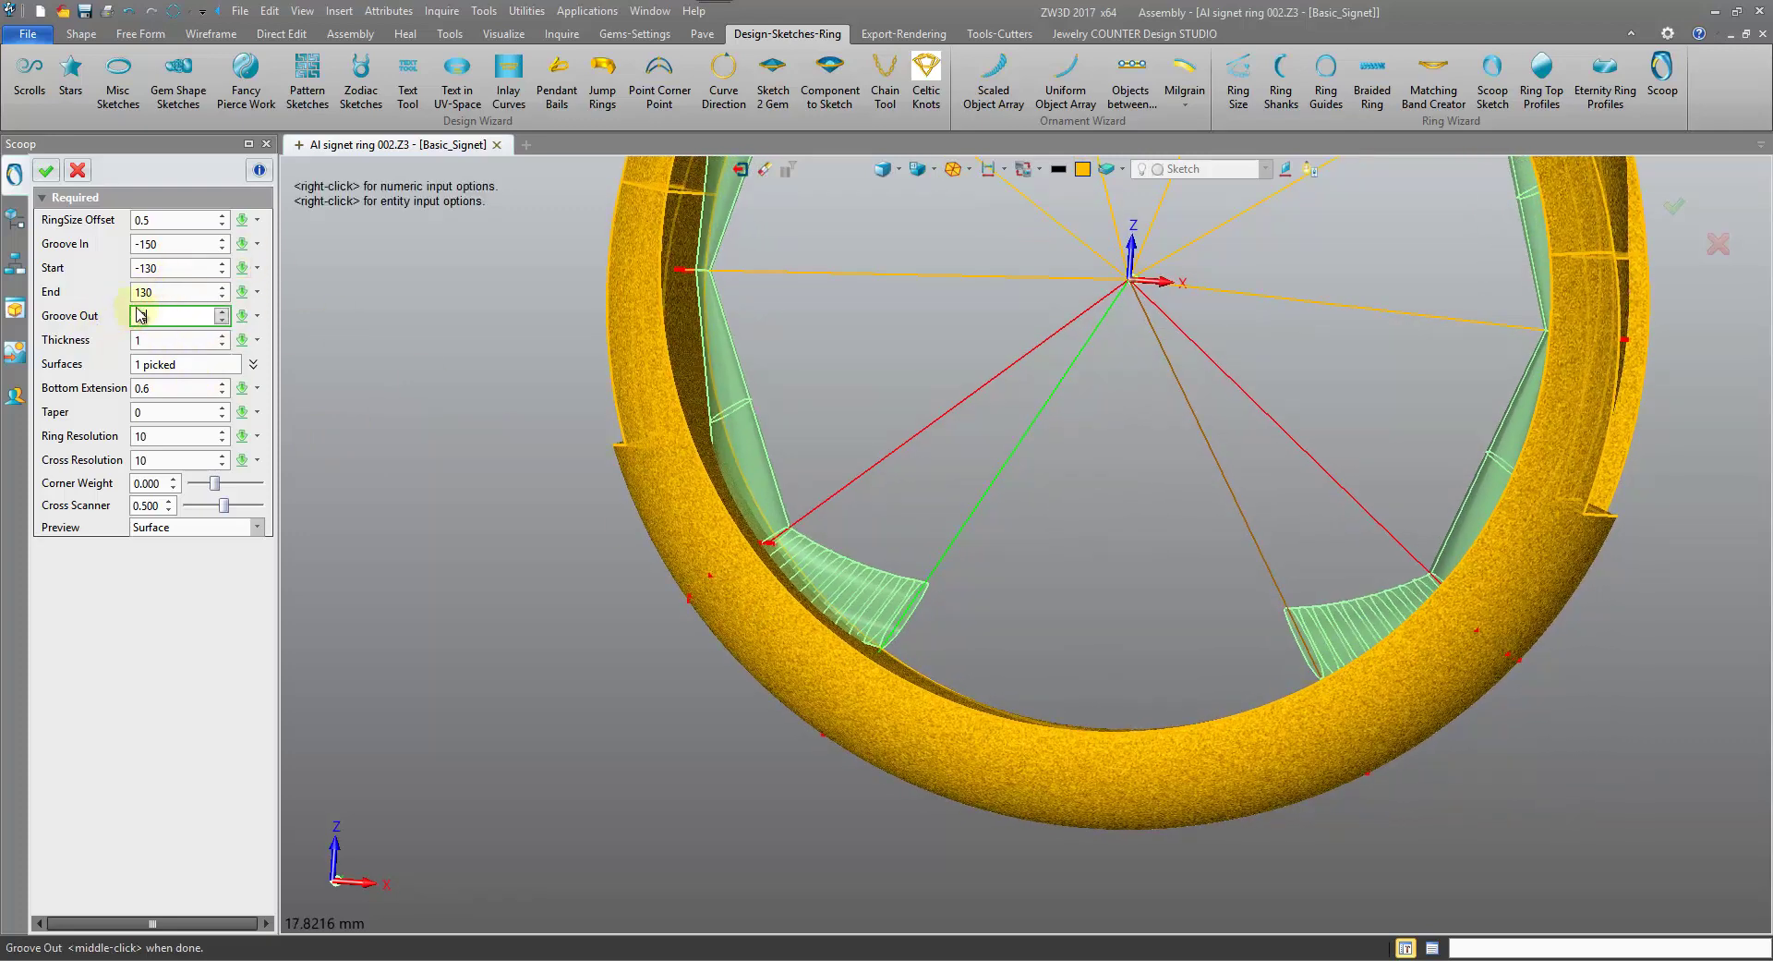
click(176, 292)
text(1)
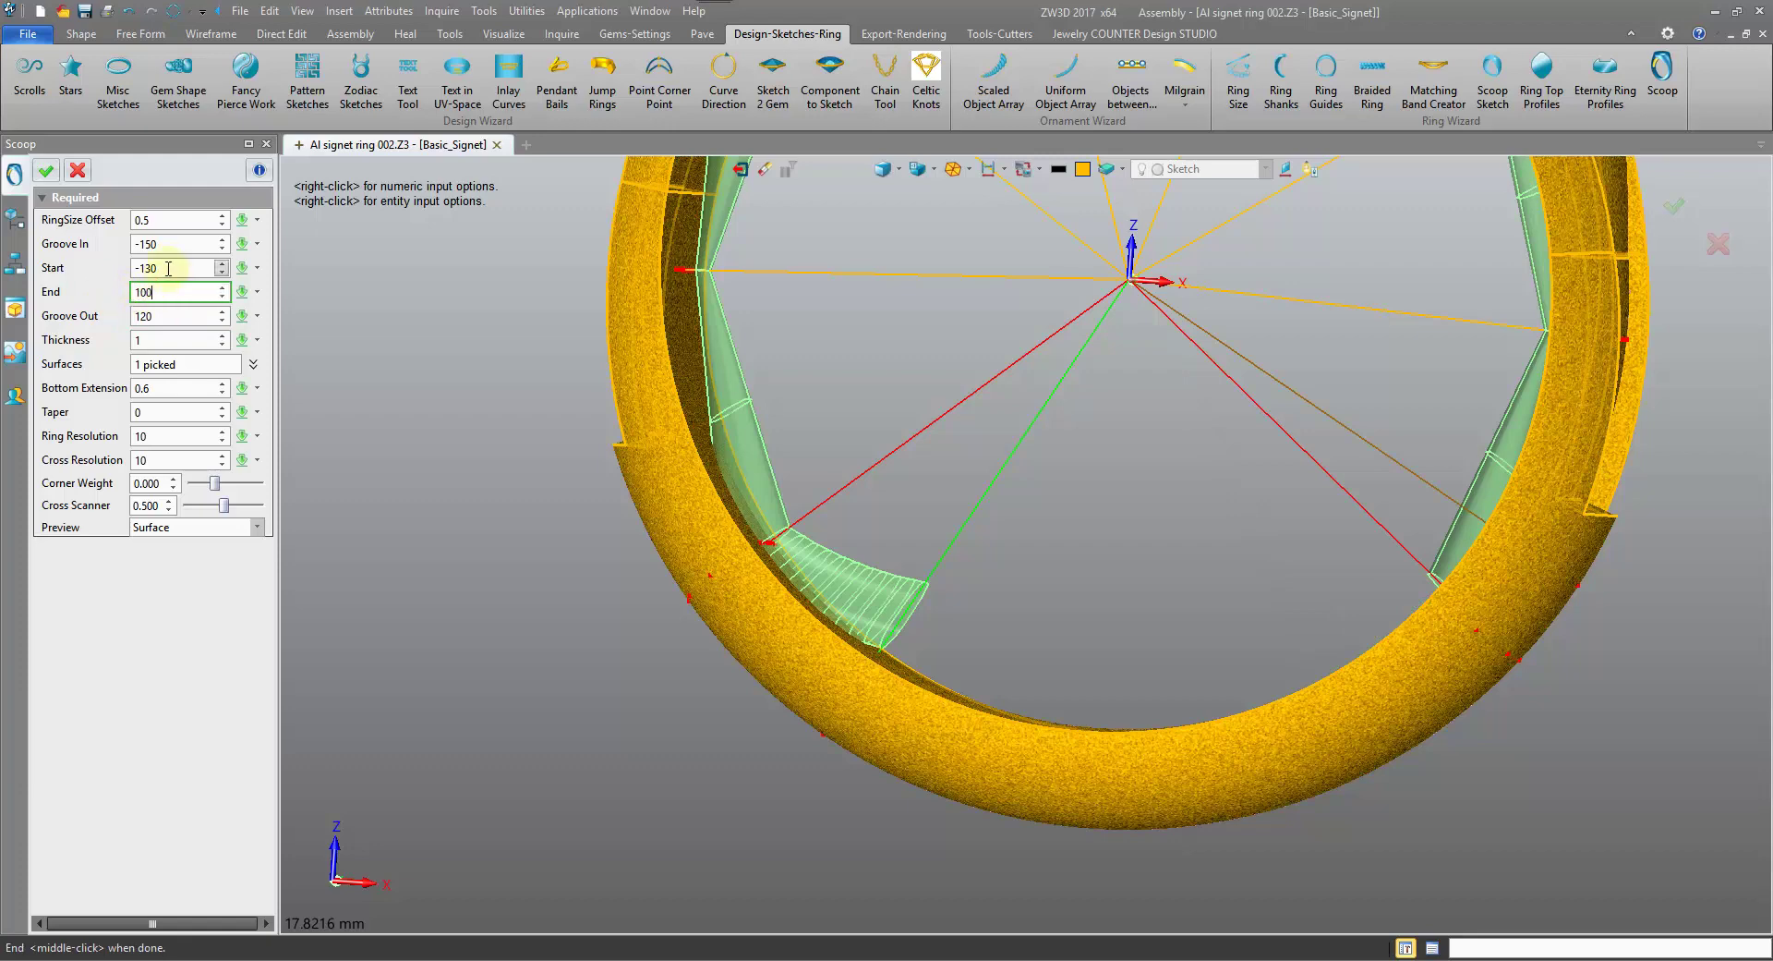
click(168, 266)
text(-100)
click(154, 243)
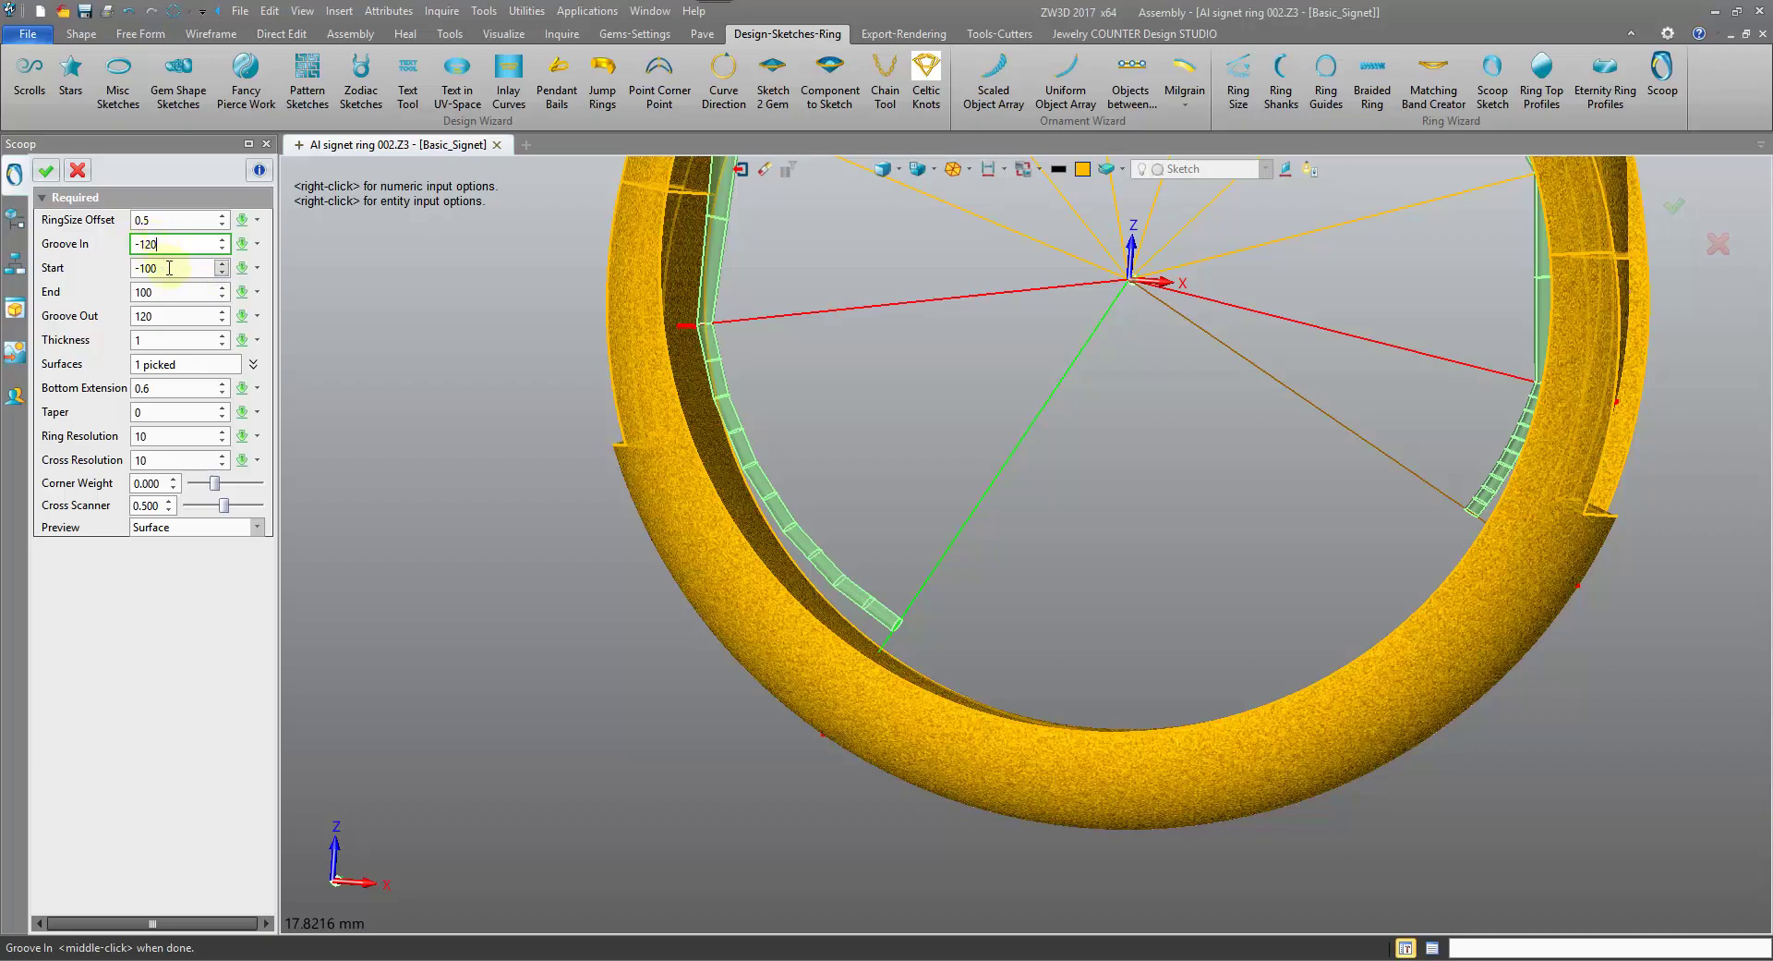
click(168, 268)
Check the scoop's surface preview around the inner ring opening and create the scoop shape.
right_drag(1121, 346, 1142, 350)
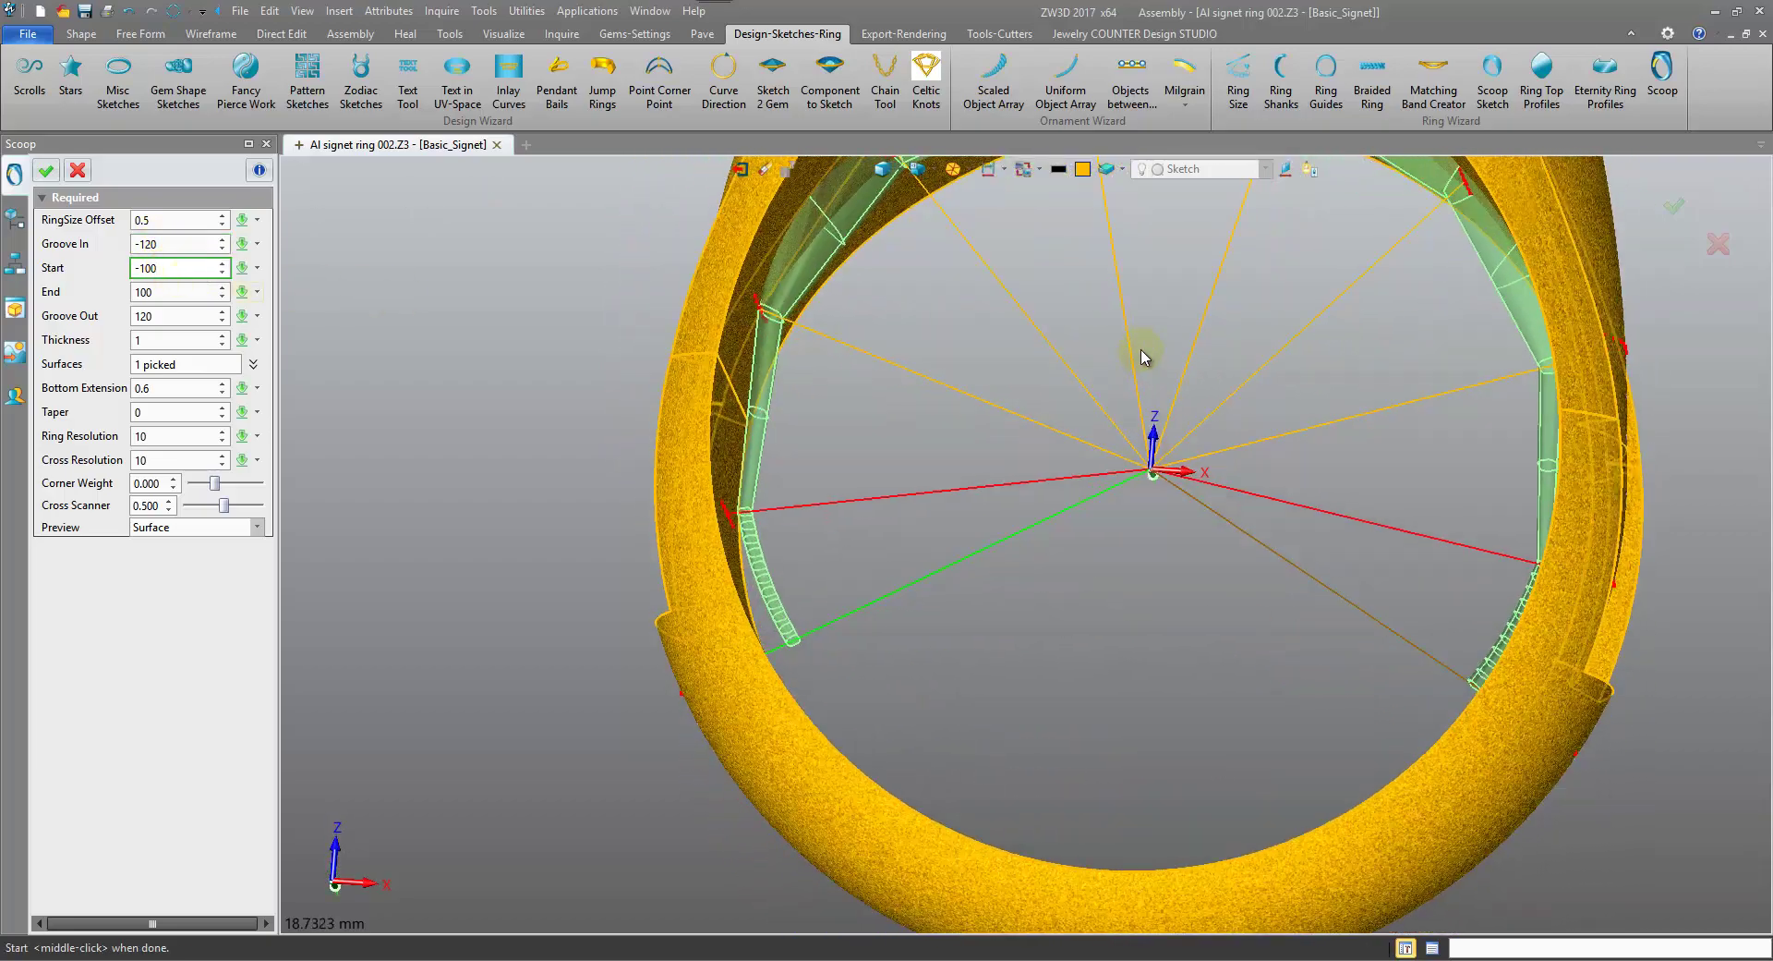
scroll(1143, 357, up, 5)
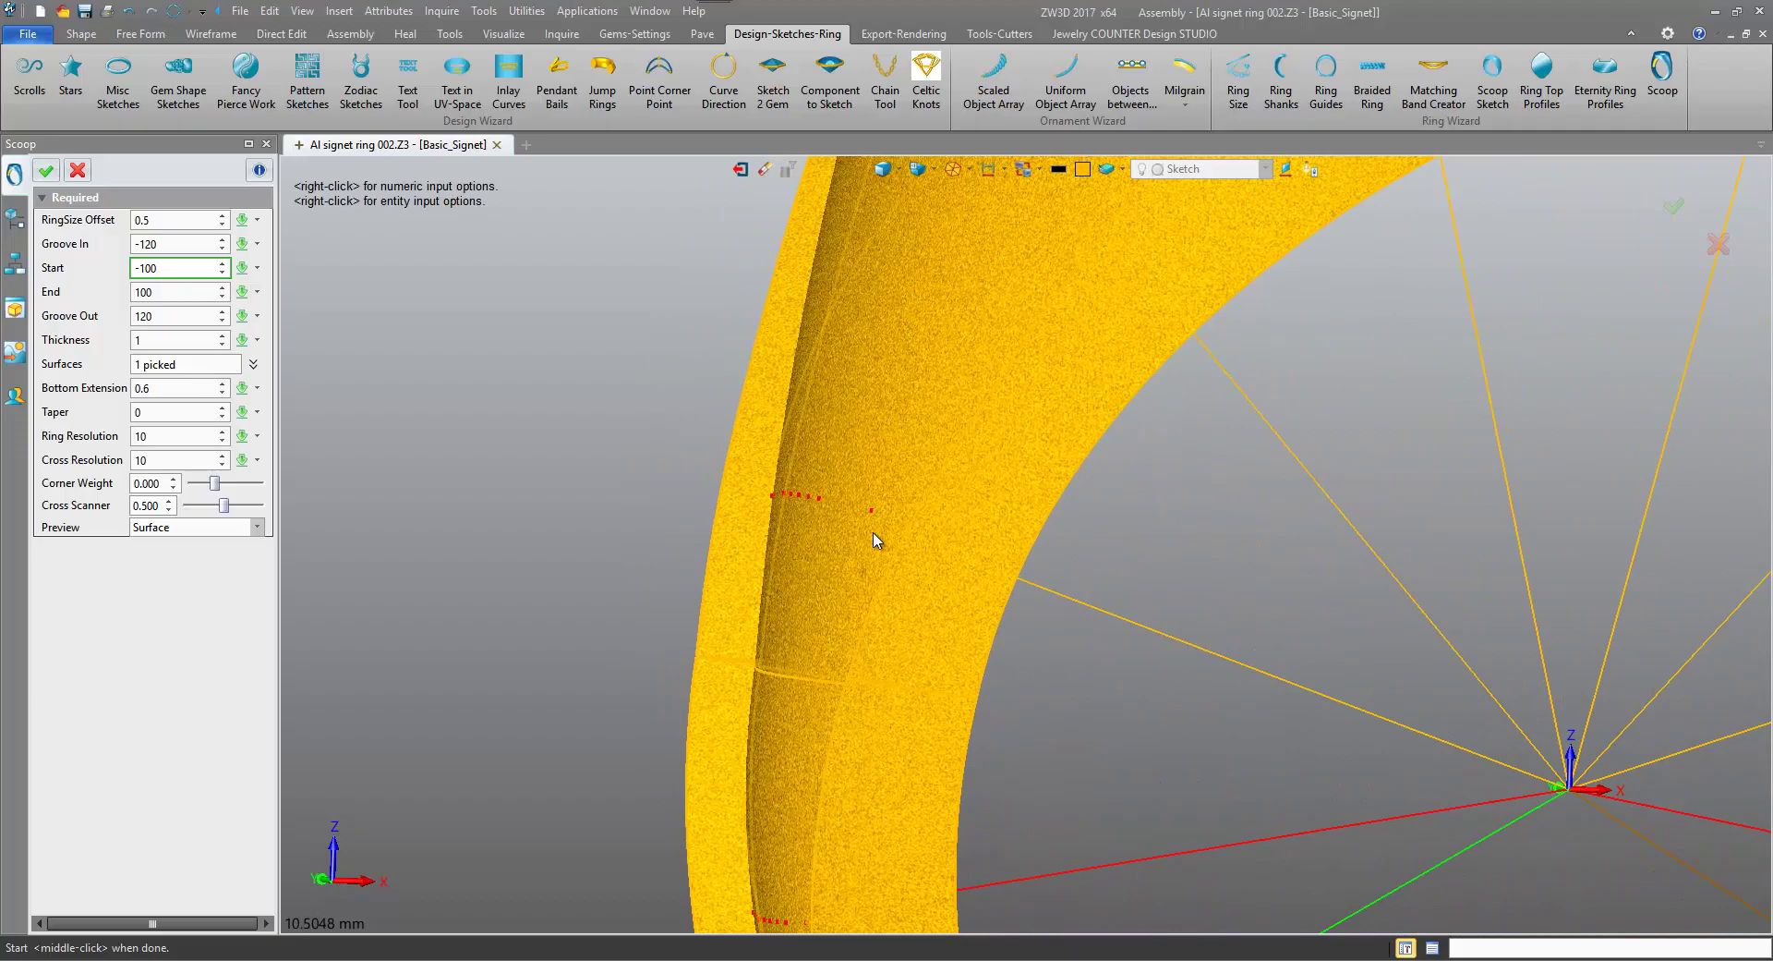
right_drag(854, 667, 1002, 613)
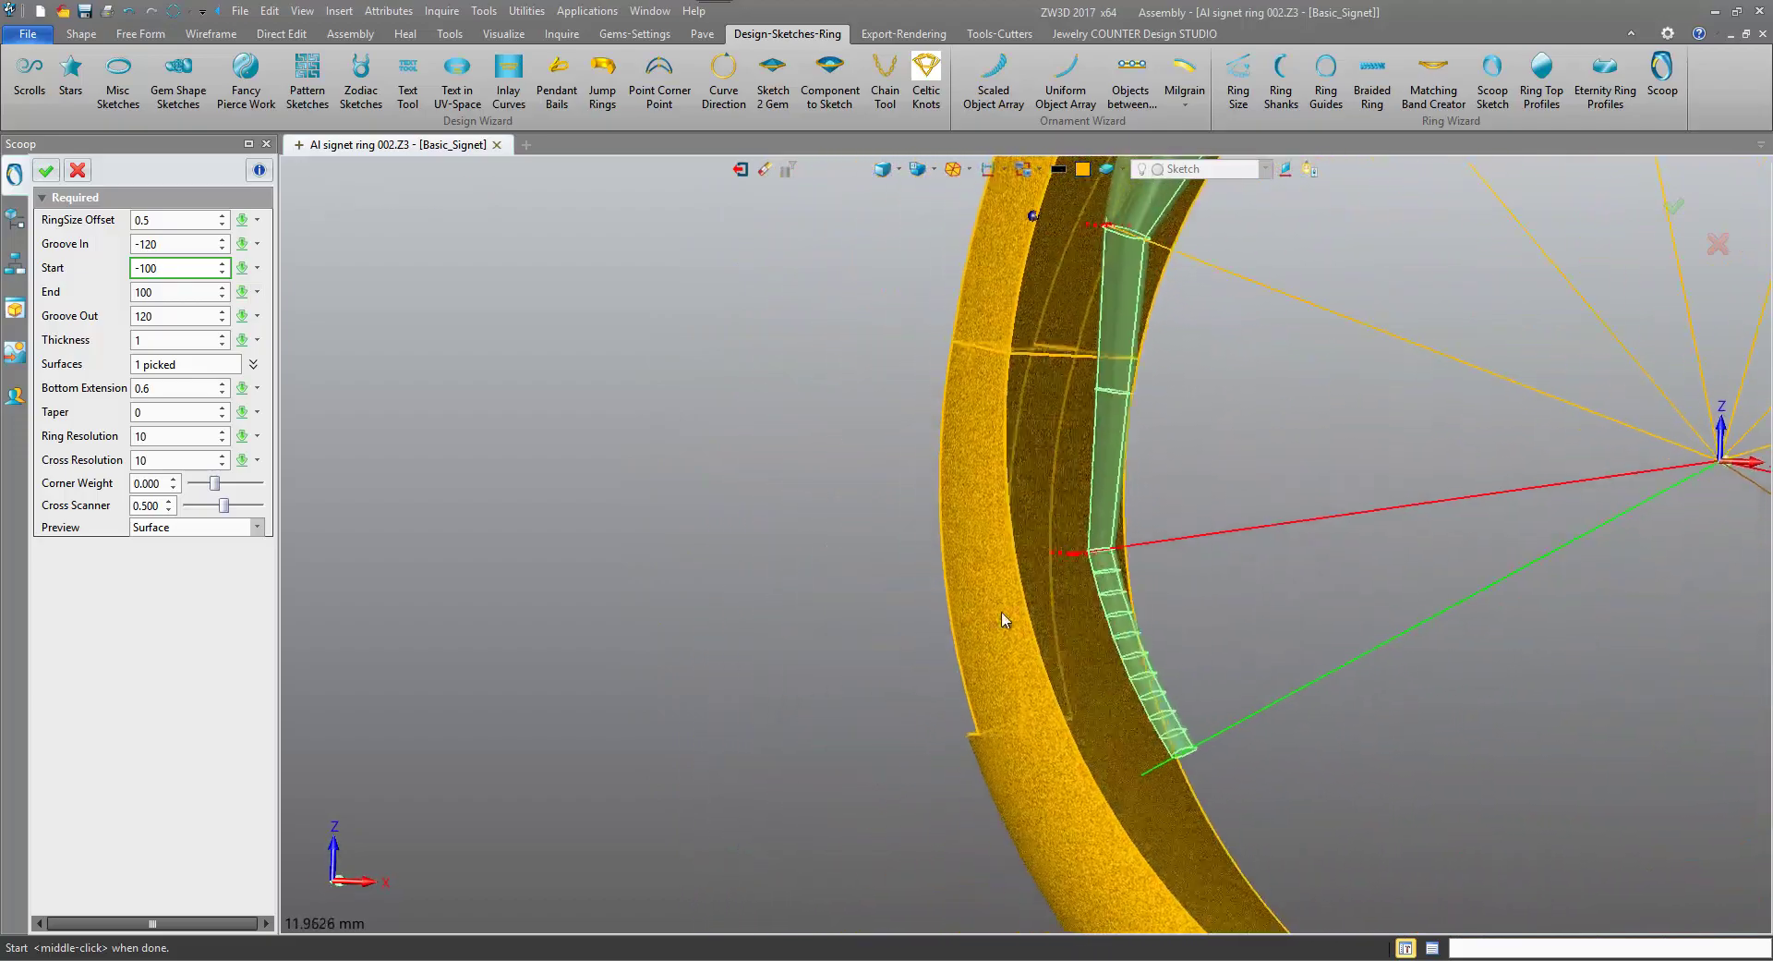
scroll(1306, 606, down, 6)
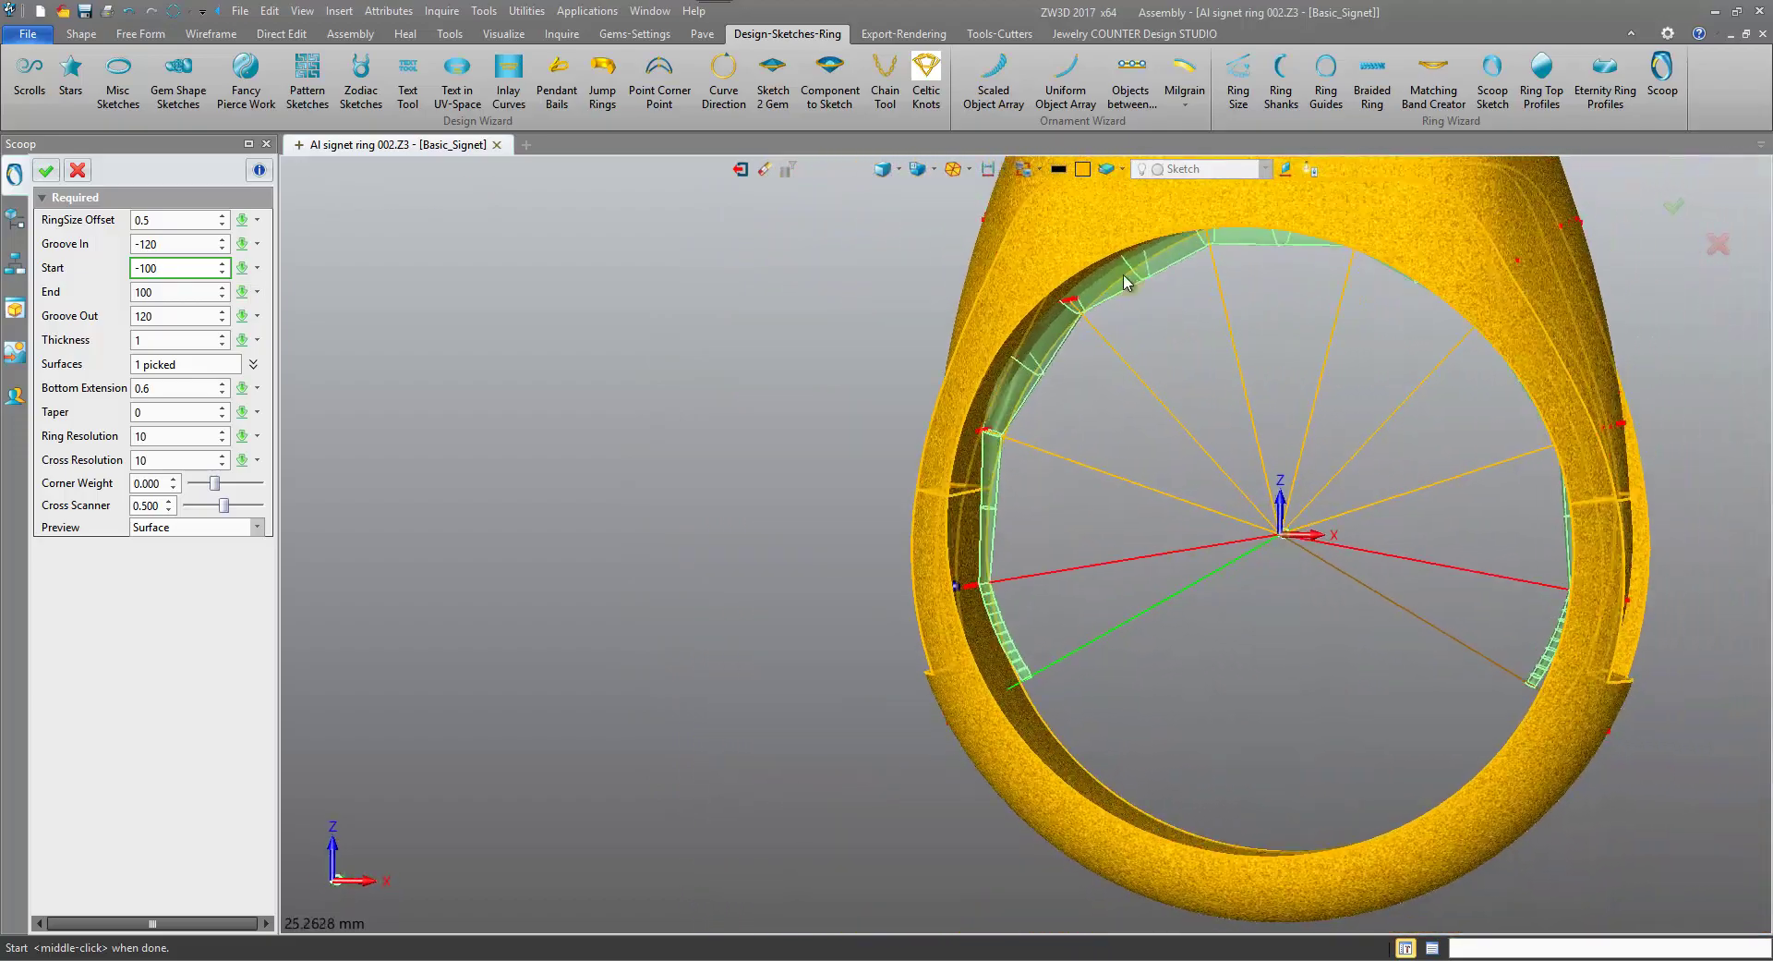
right_drag(1124, 282, 1229, 415)
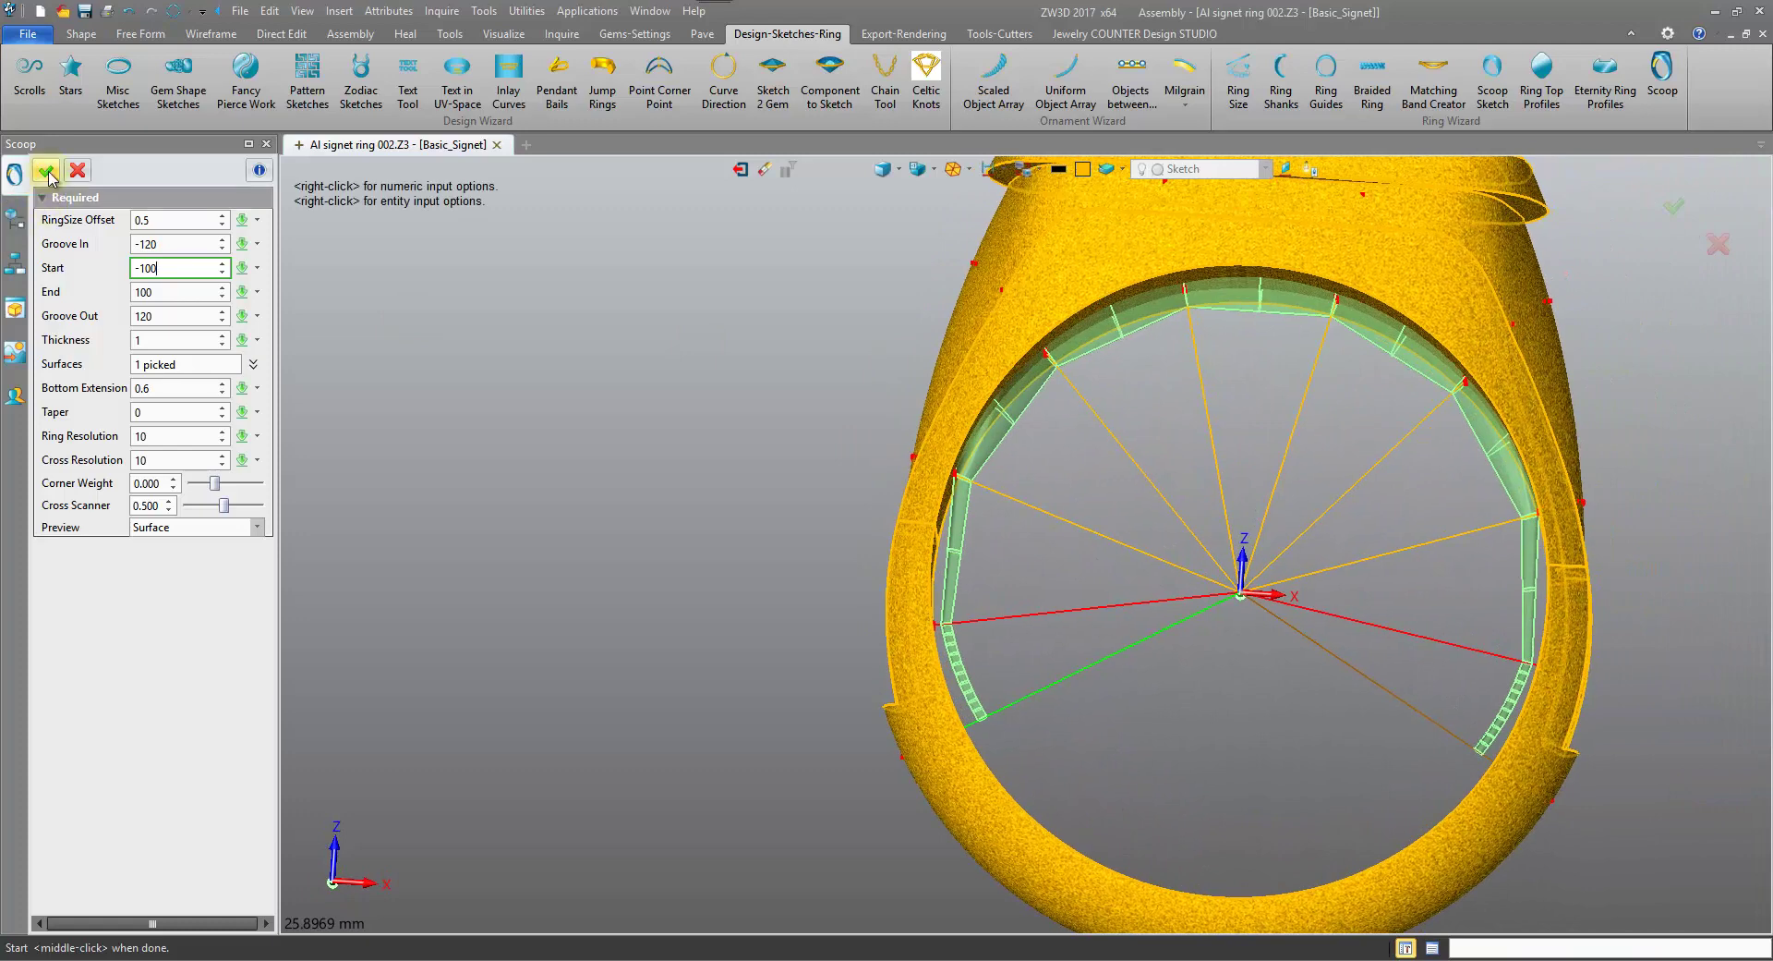
click(46, 171)
Subtract the scoop shape from the ring body with a Combine Remove operation.
click(80, 34)
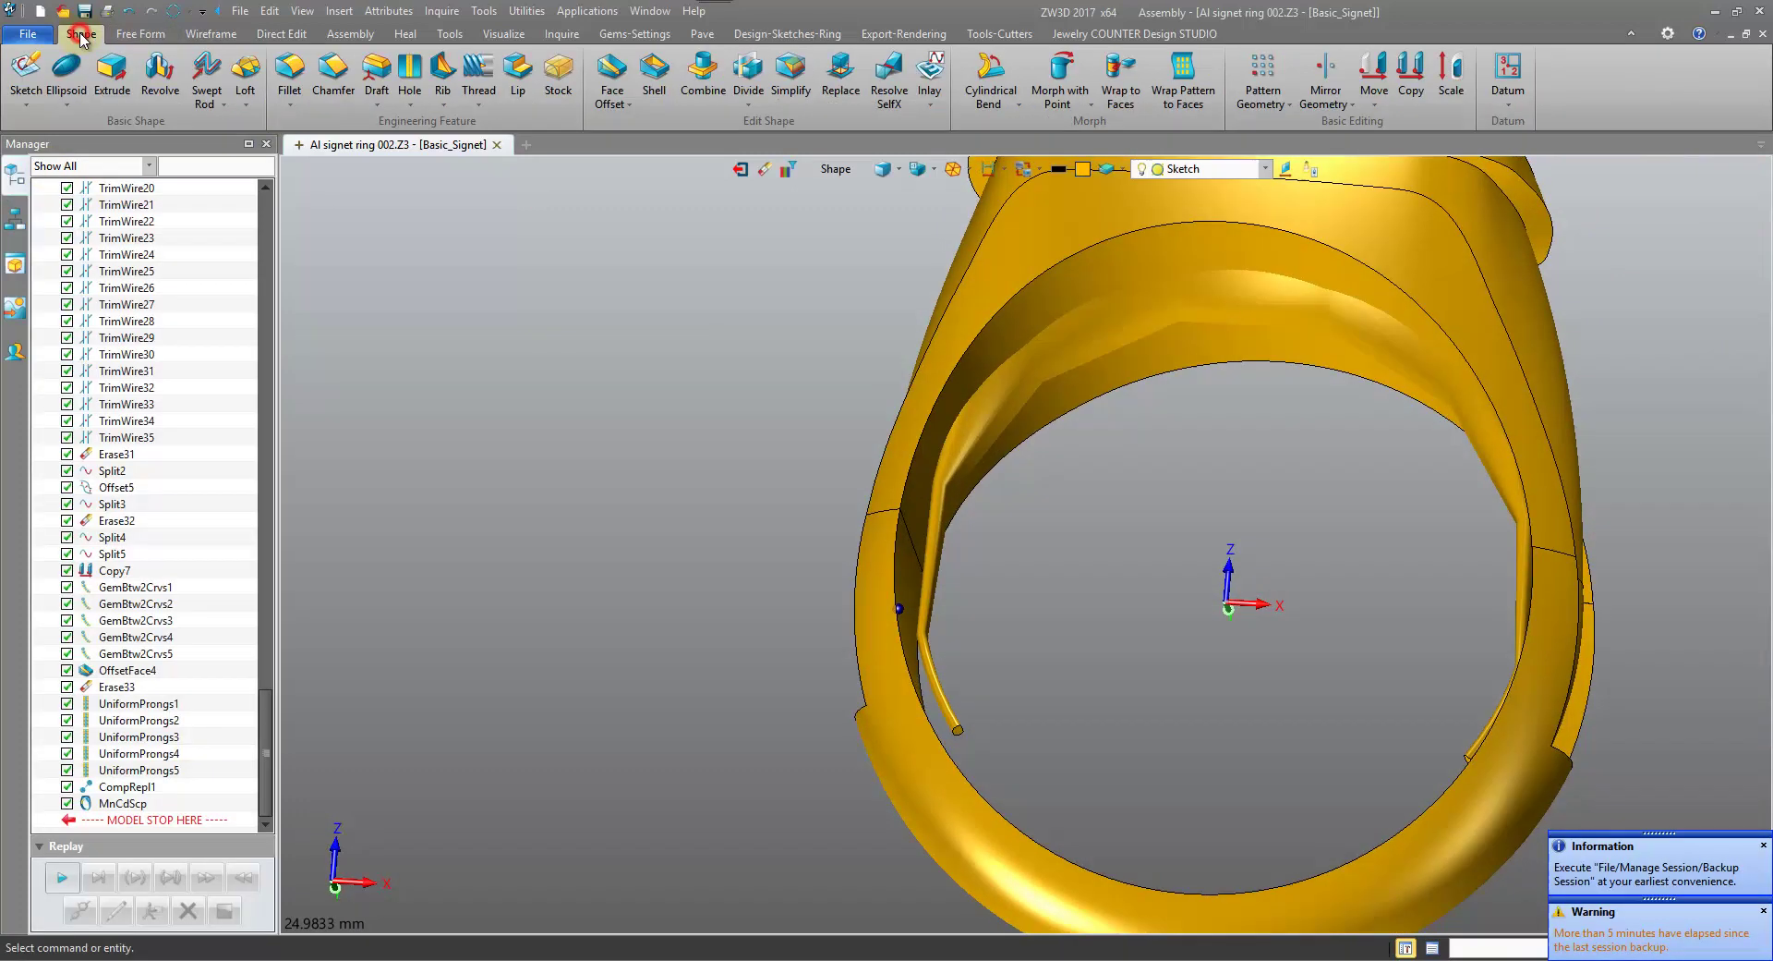
click(703, 74)
click(942, 261)
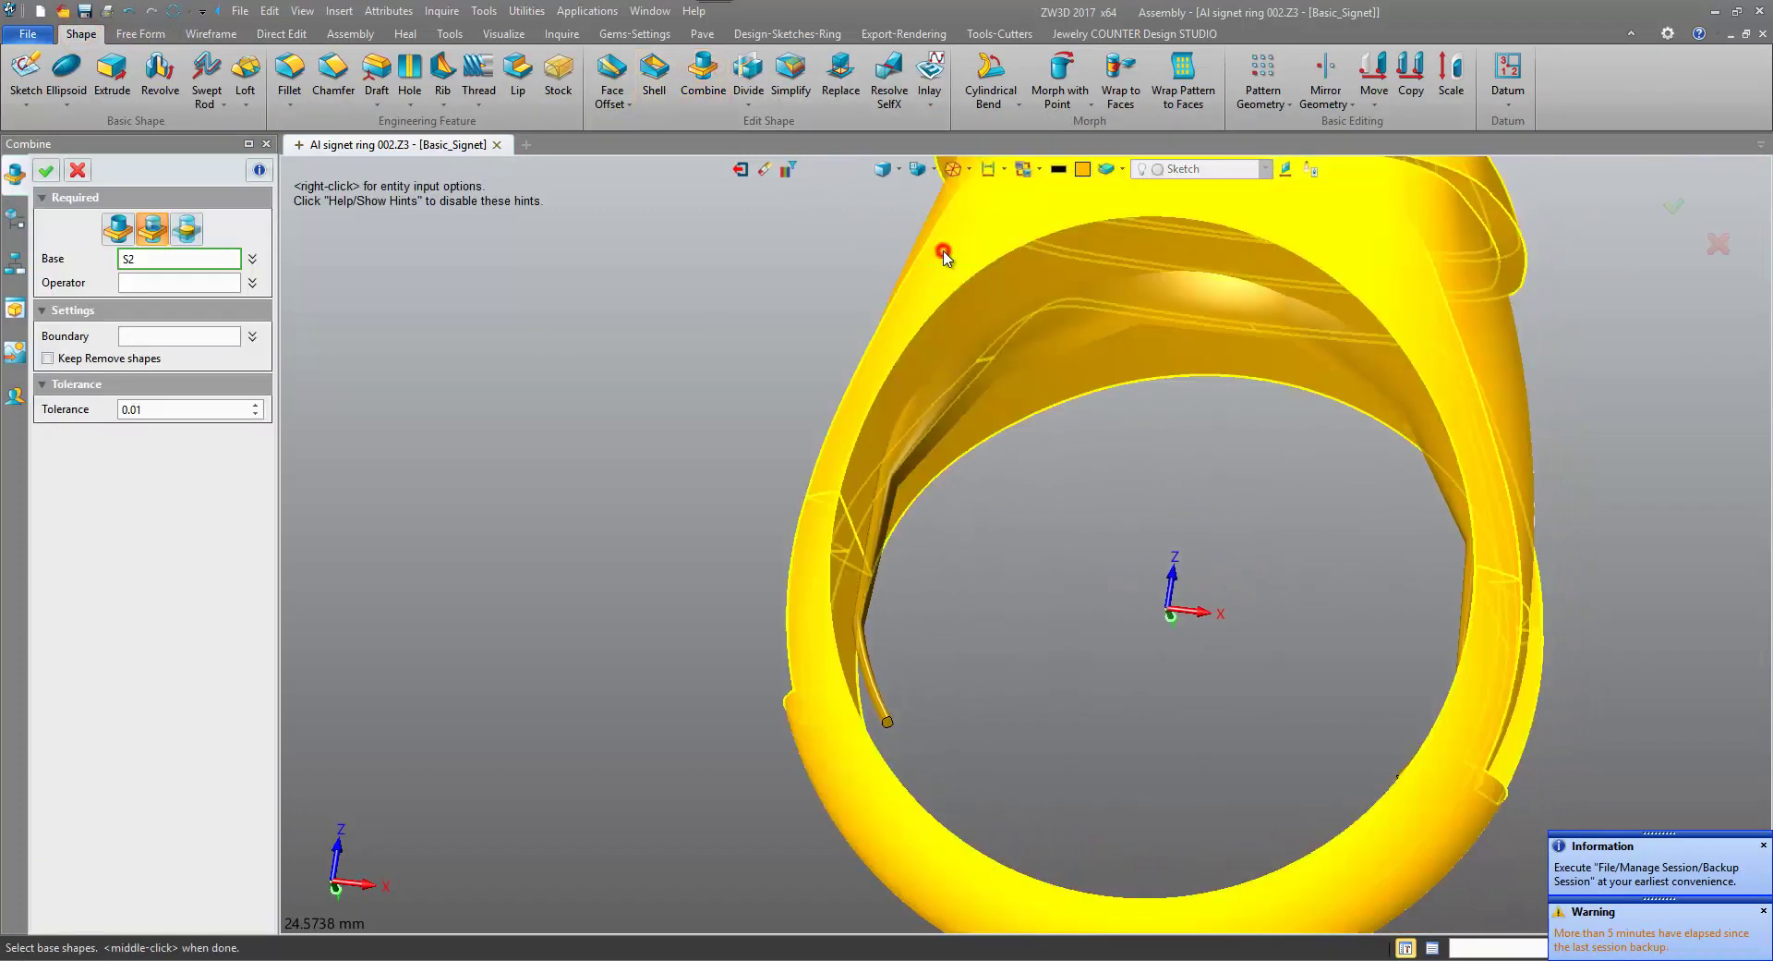
middle_click(944, 256)
click(175, 279)
click(1064, 307)
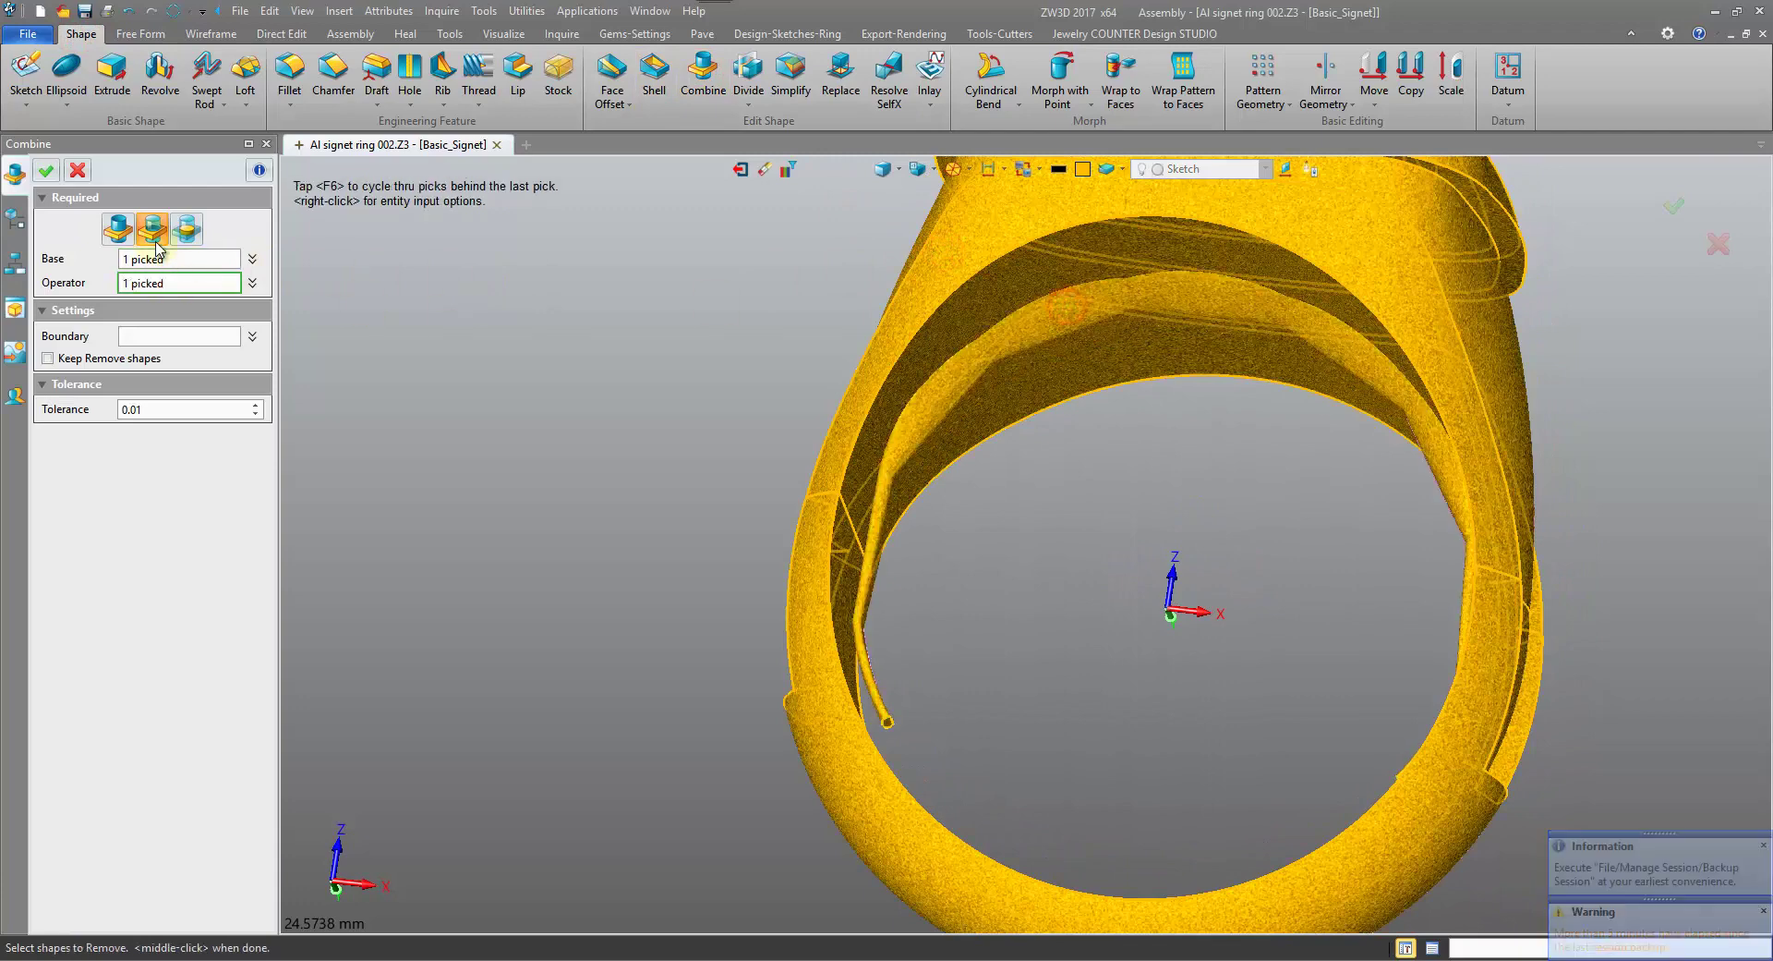
click(46, 170)
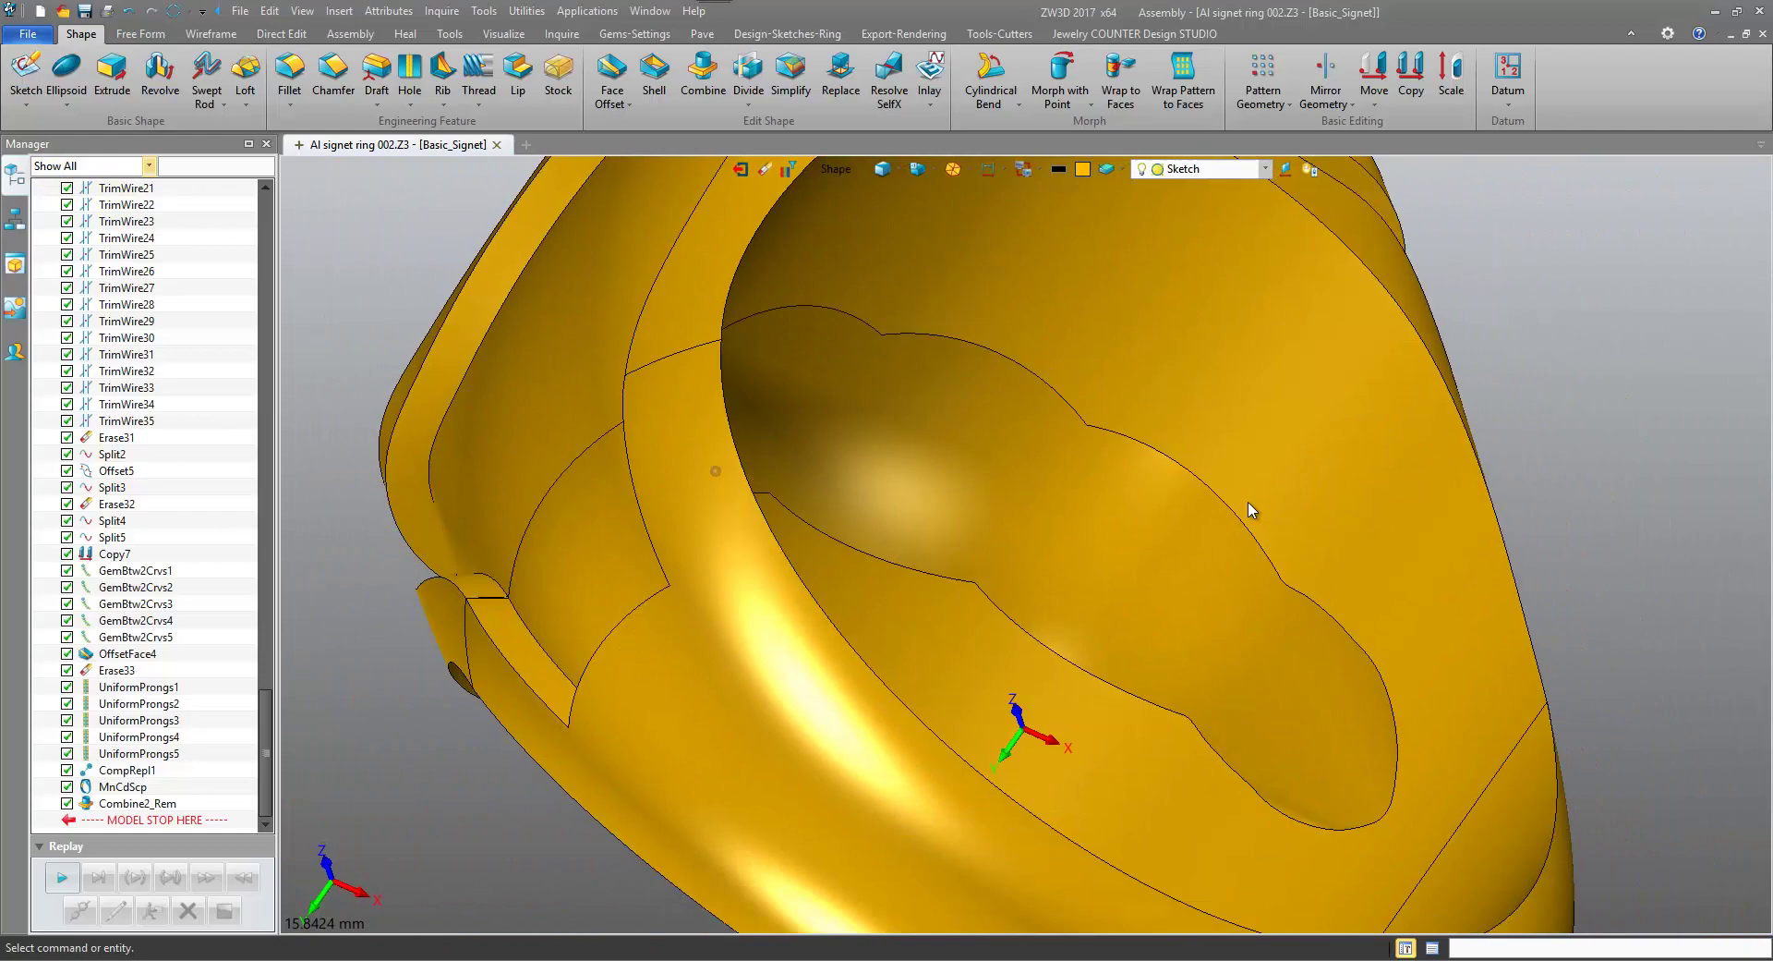
middle_drag(1252, 510, 531, 376)
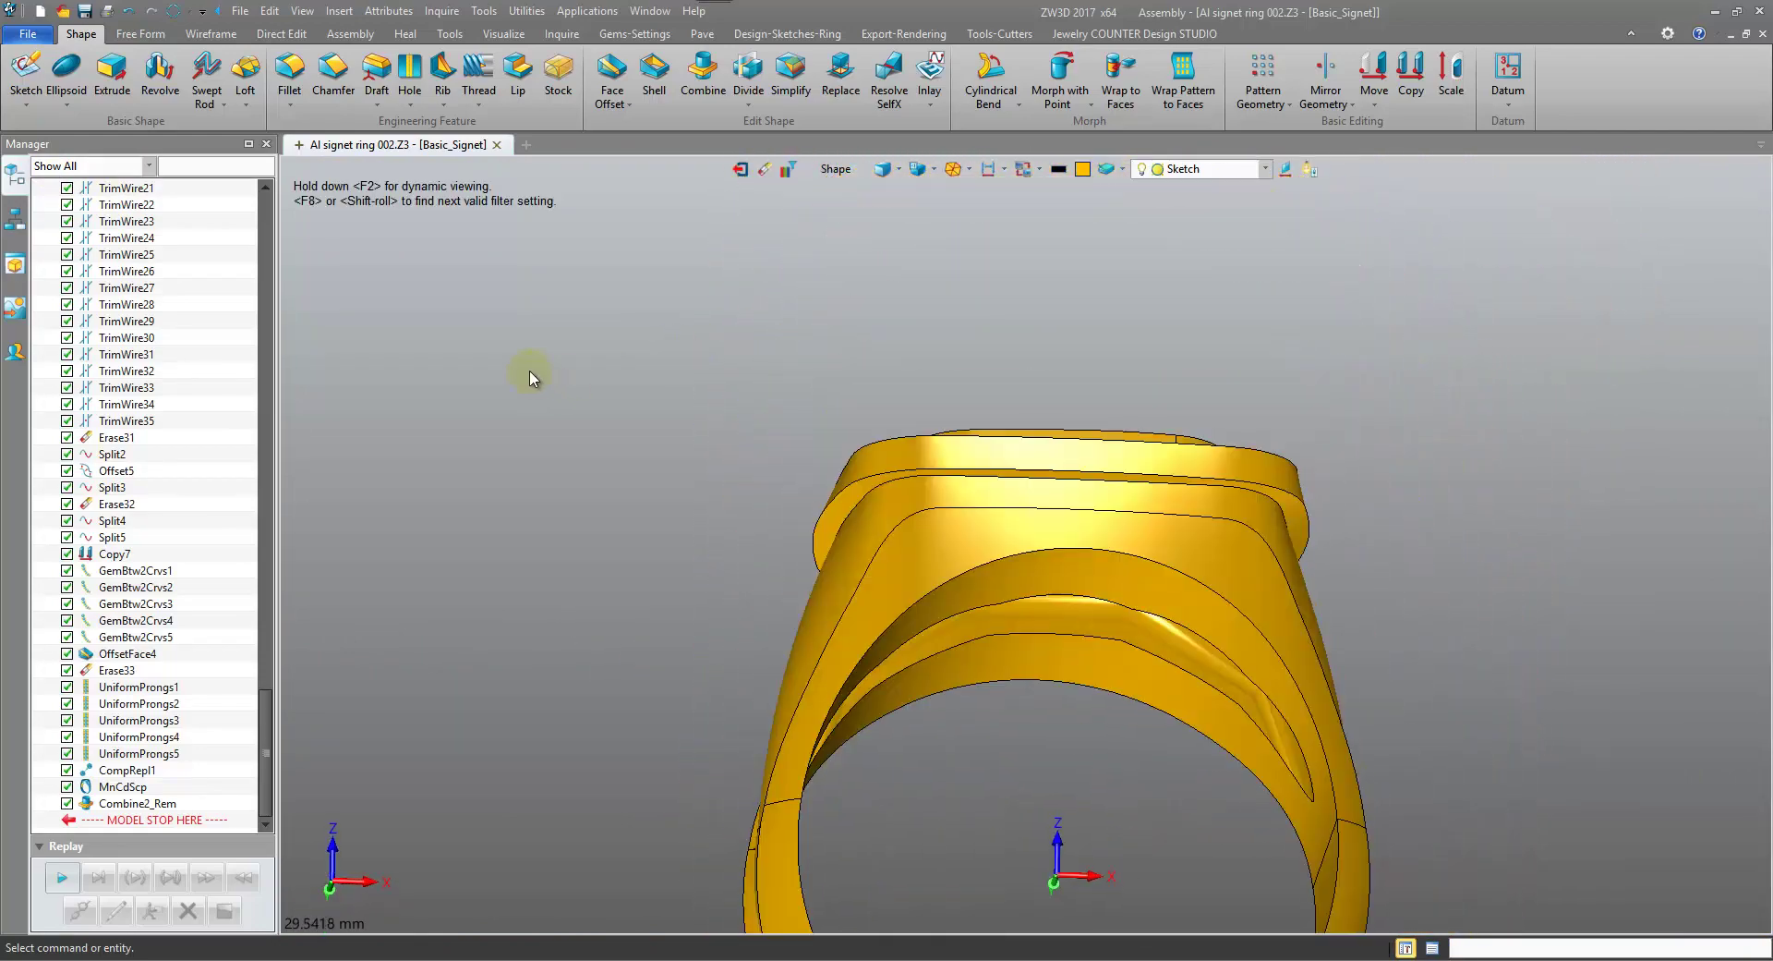
Undo the subtraction and rebuild the scoop with a RingSize Offset of 1.
right_click(531, 377)
click(420, 379)
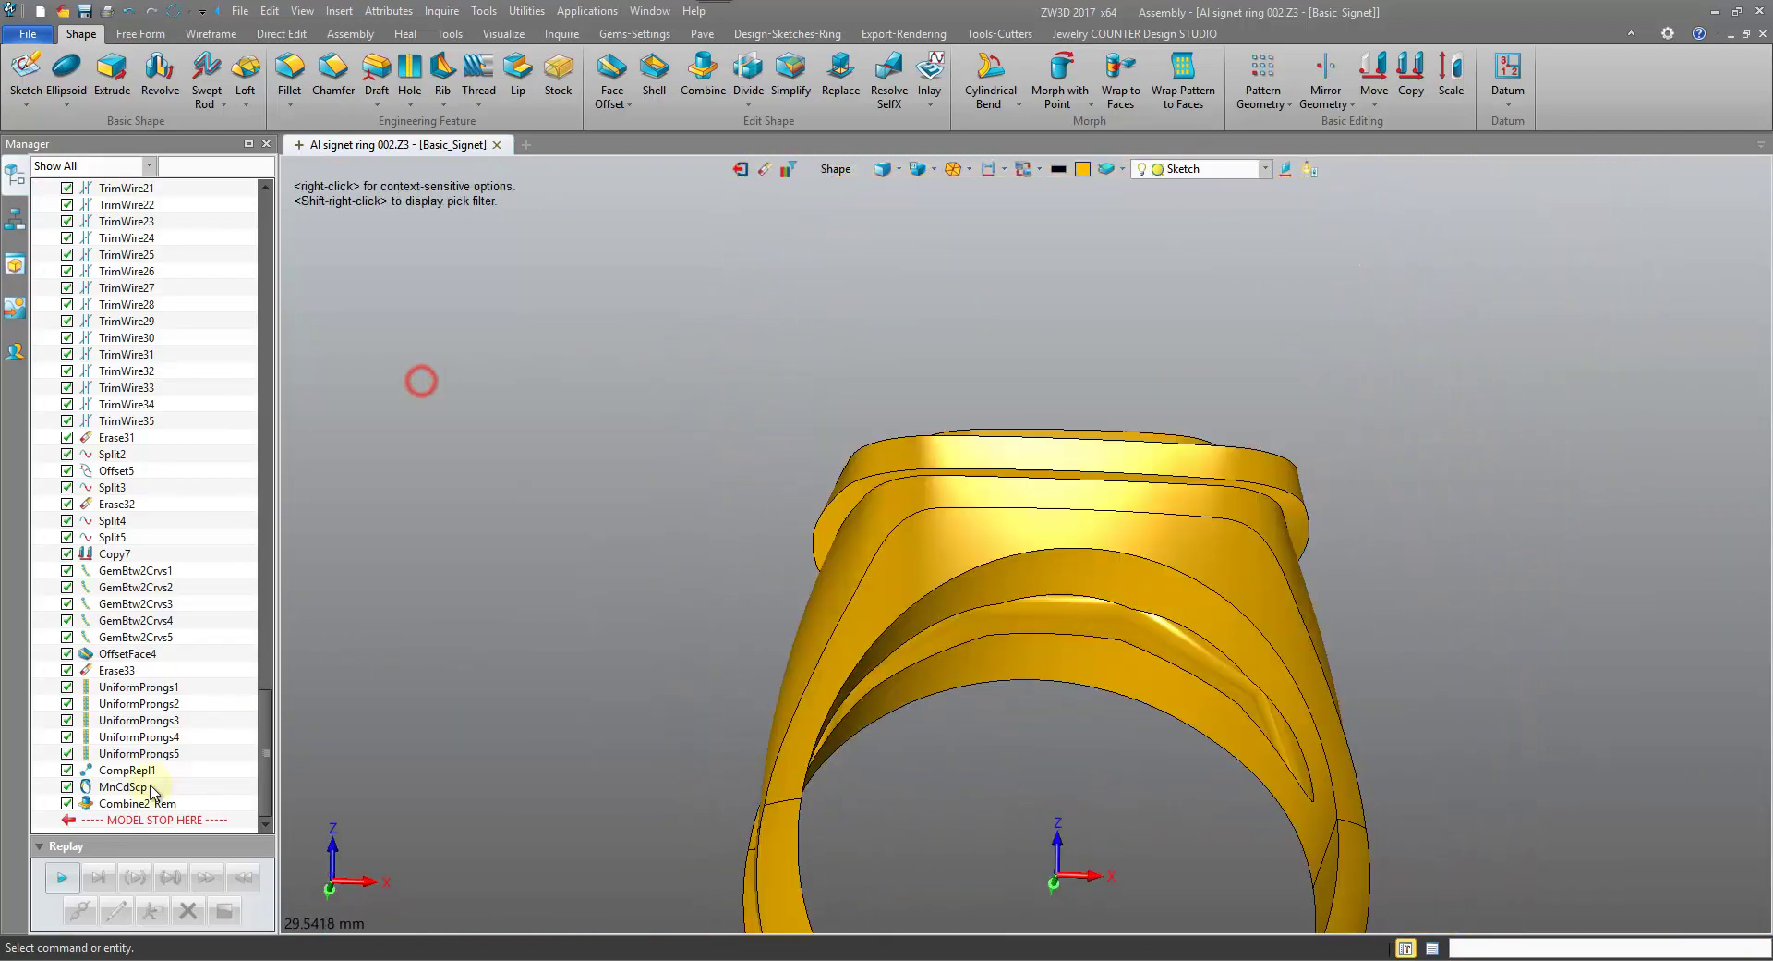
click(137, 12)
right_click(504, 319)
click(507, 296)
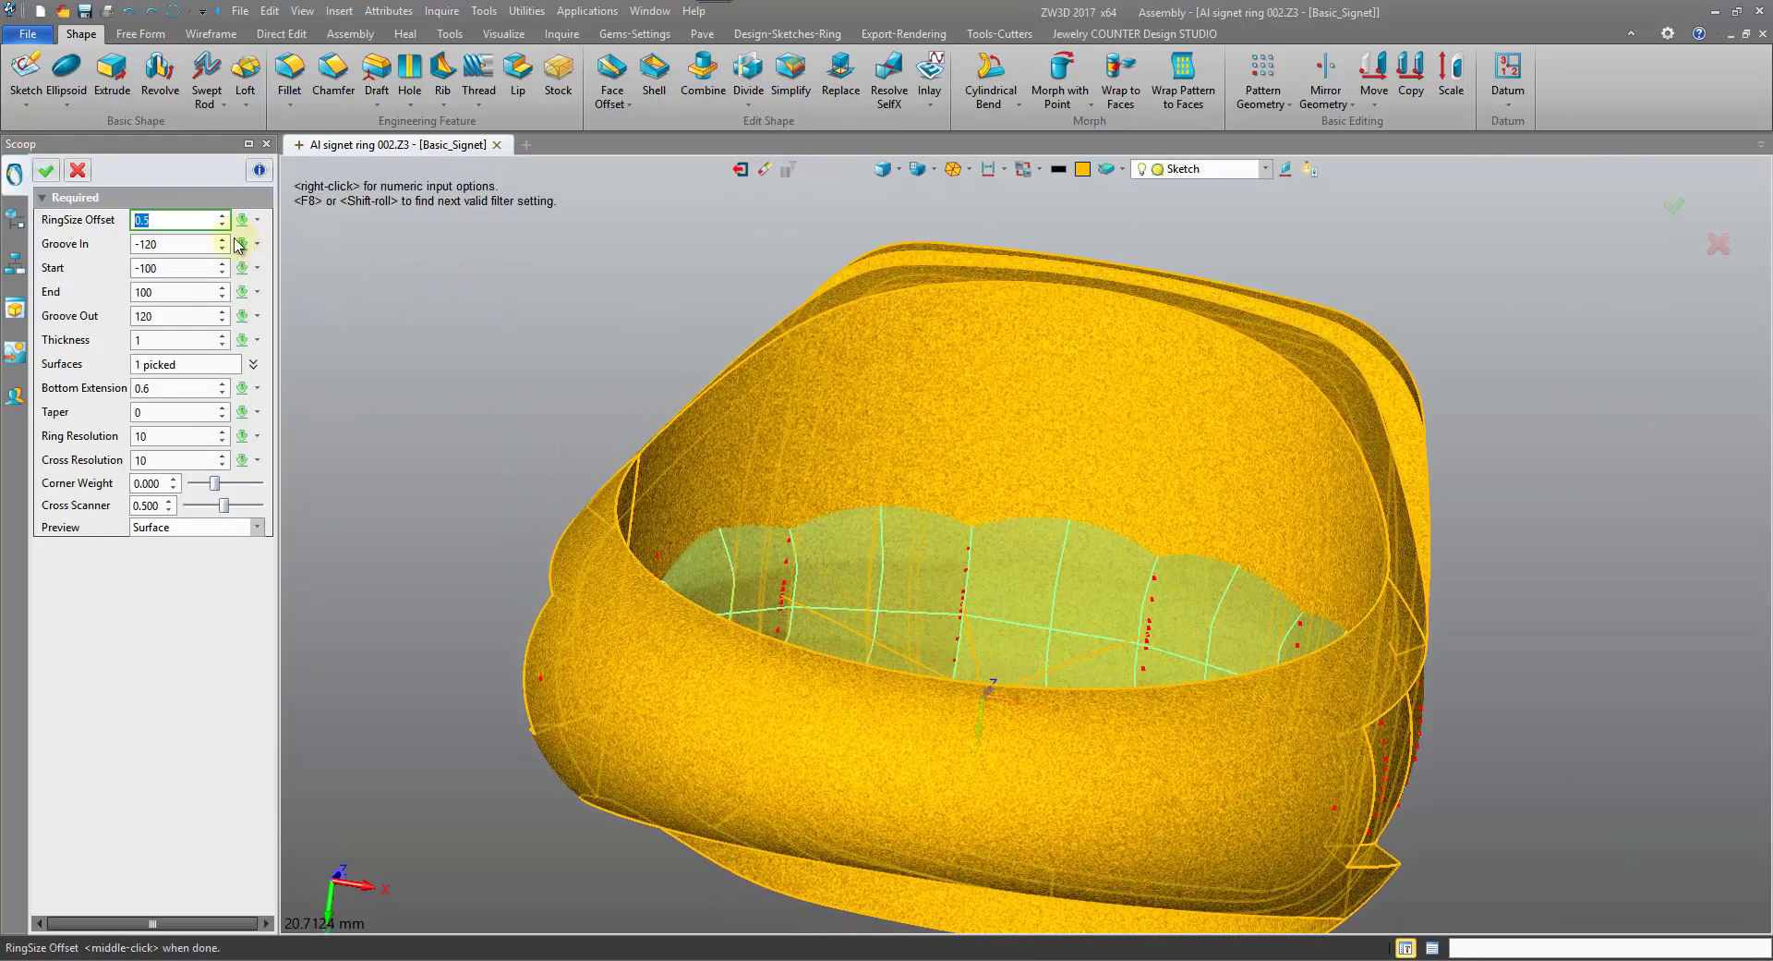
text(0.9)
key(Return)
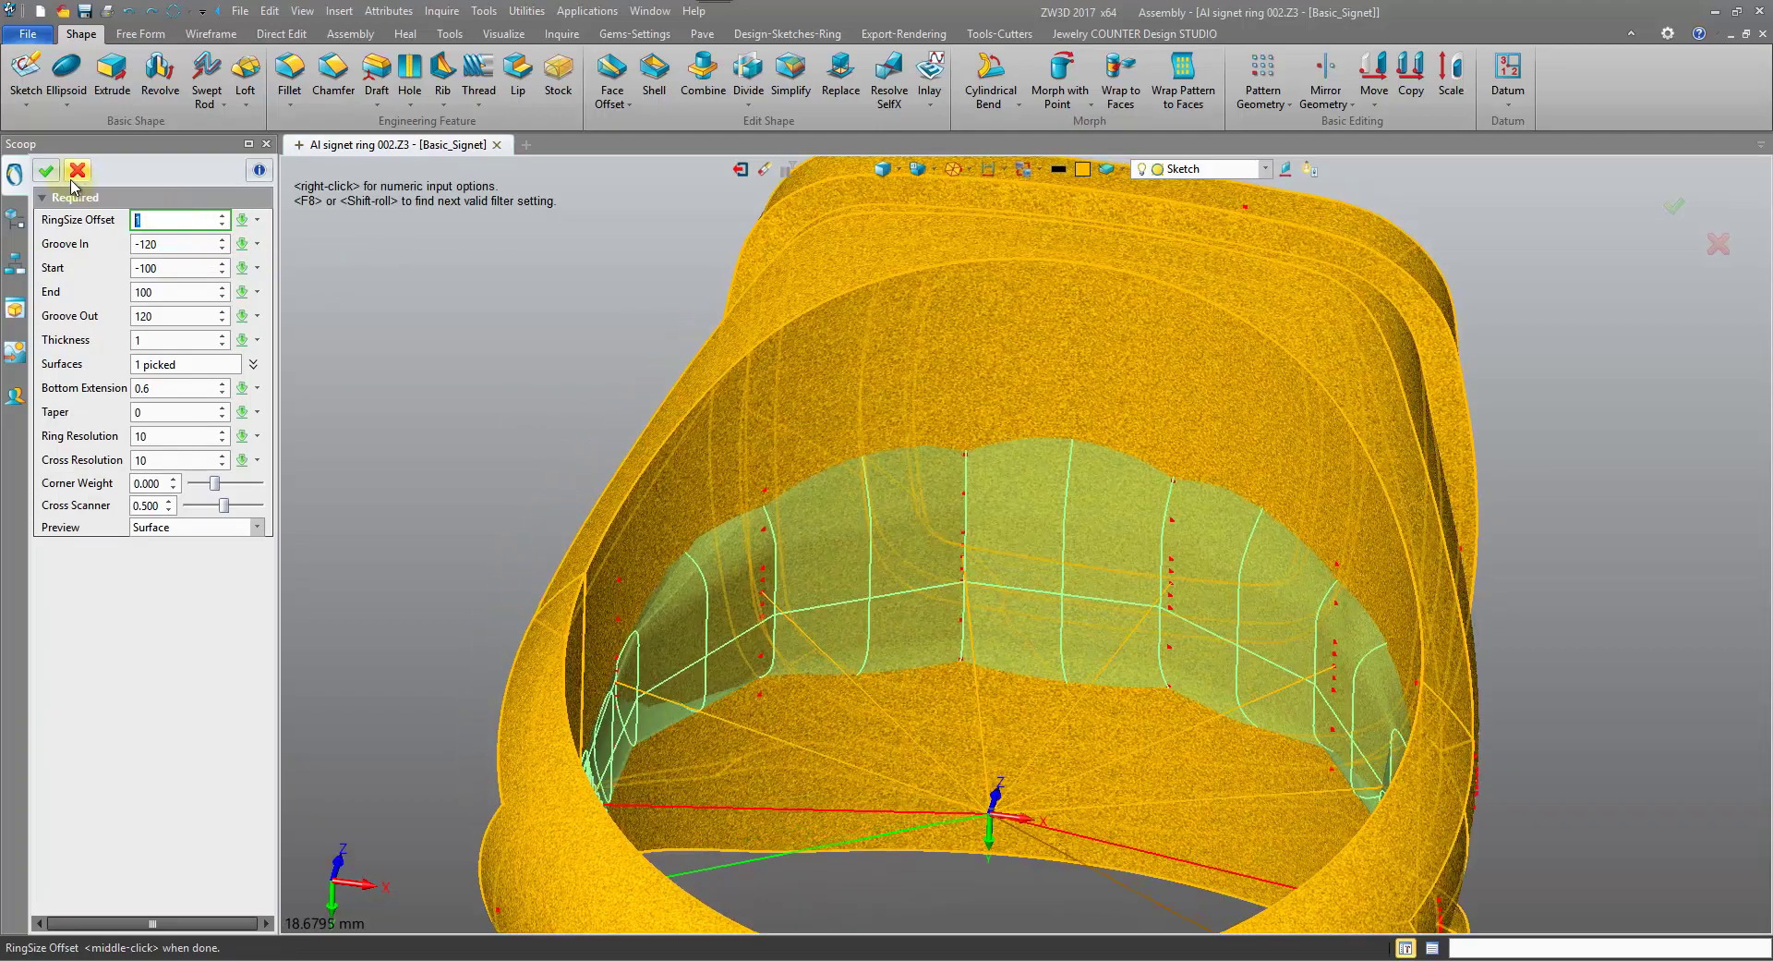
click(46, 170)
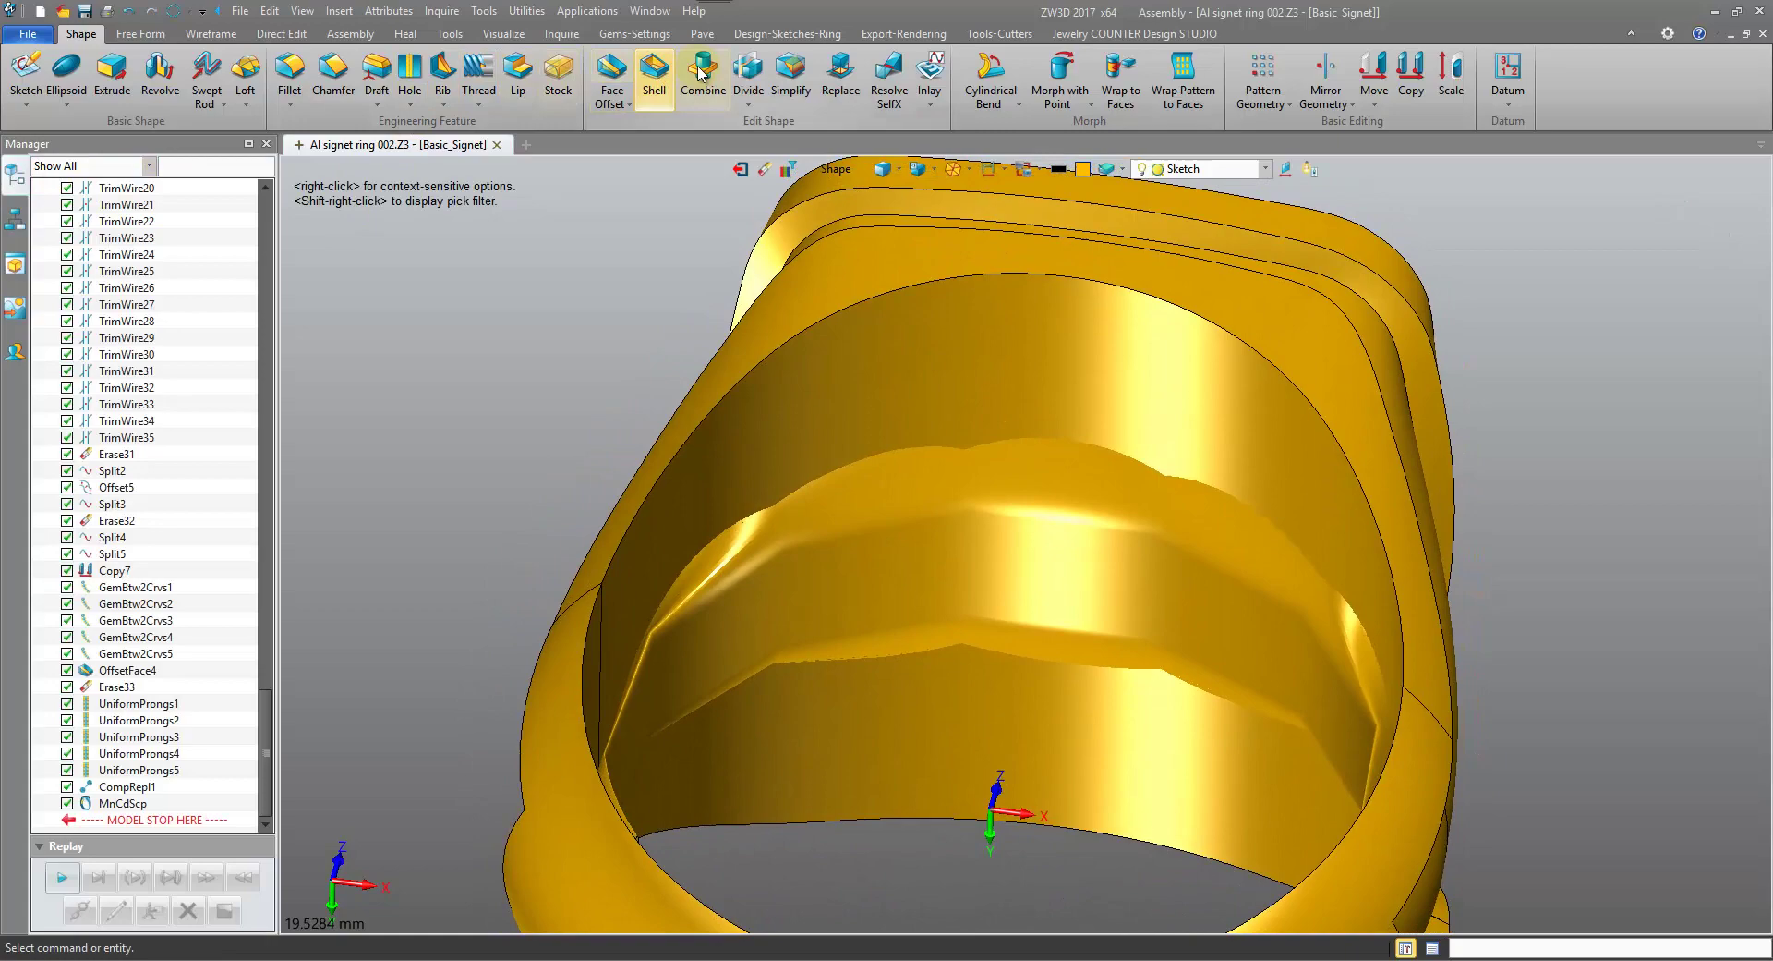
Remove the rebuilt scoop from the ring body with Combine and inspect the hollowed inside and the bezel.
click(703, 79)
click(881, 322)
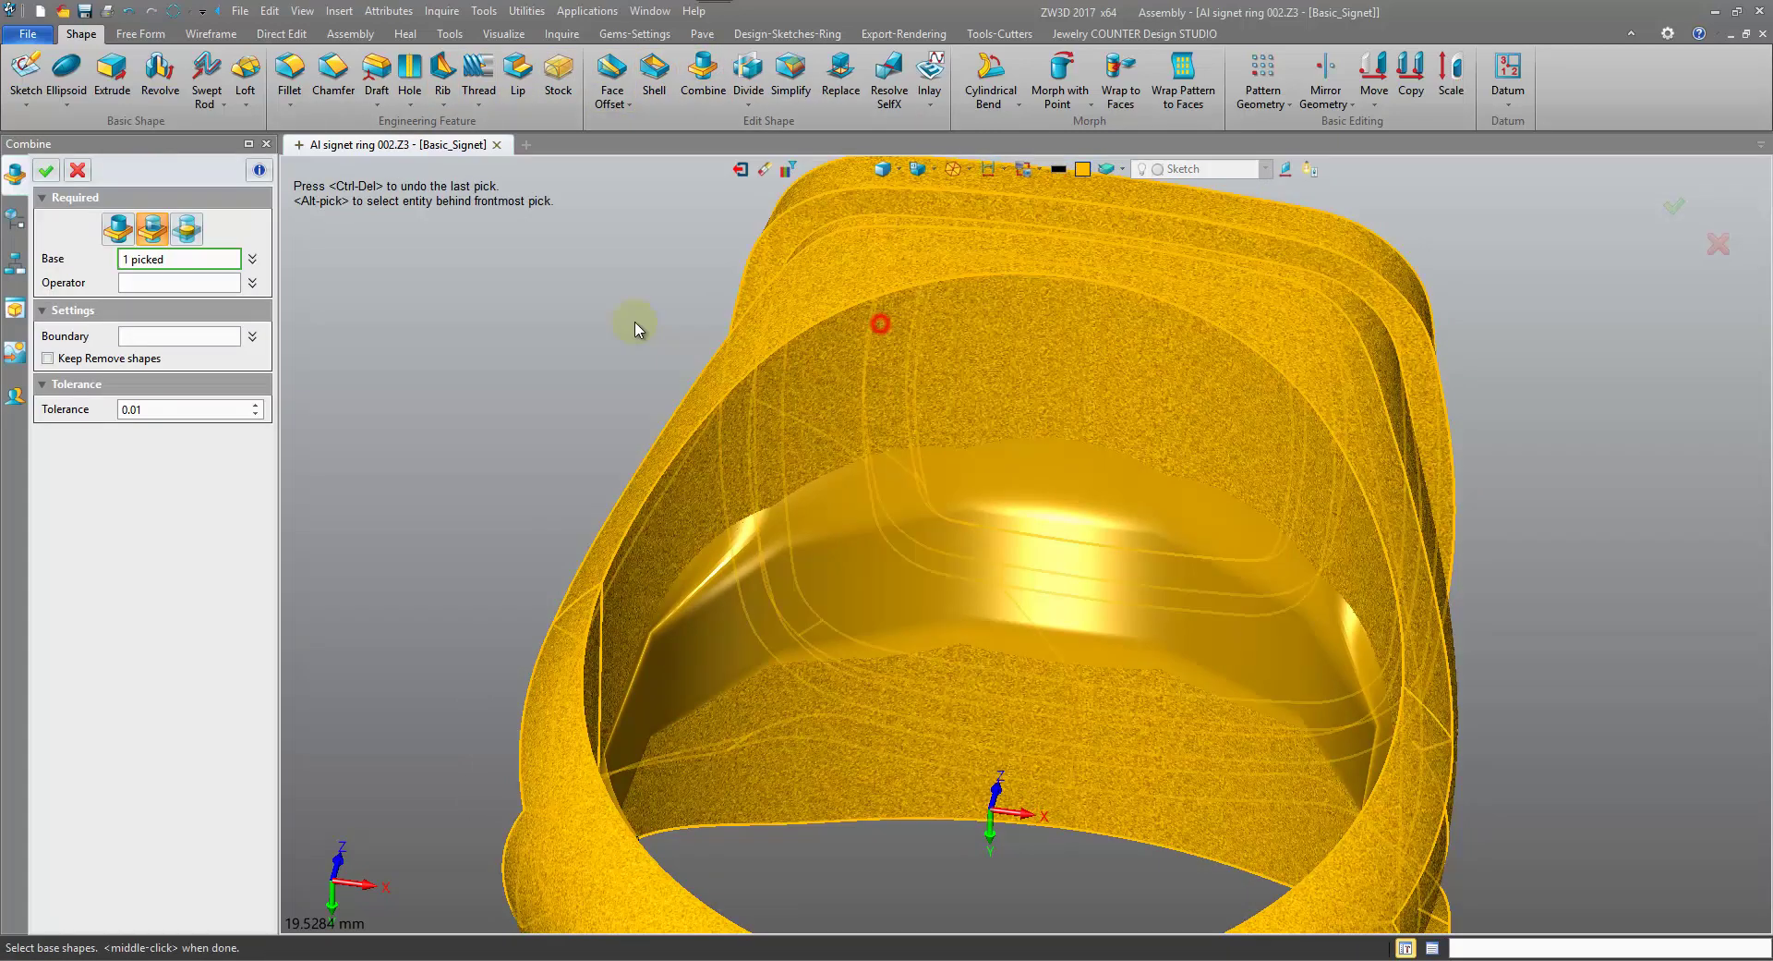
click(879, 541)
click(45, 170)
middle_drag(517, 360, 1316, 457)
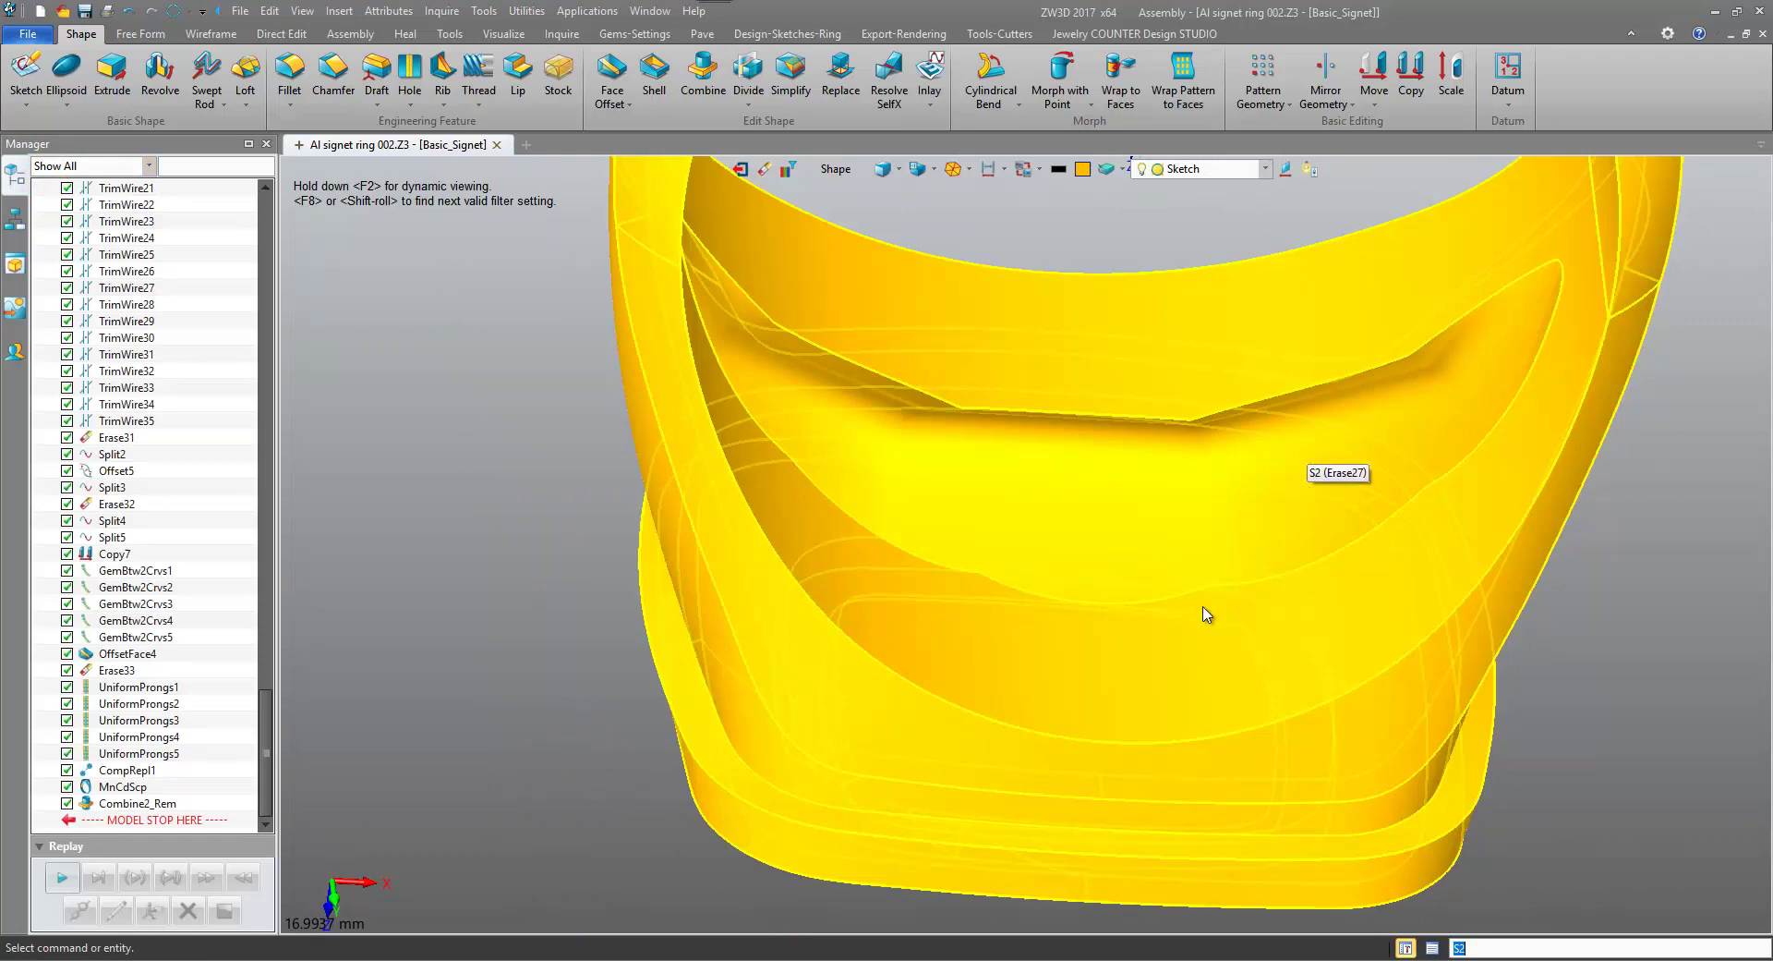
middle_drag(1206, 614, 879, 515)
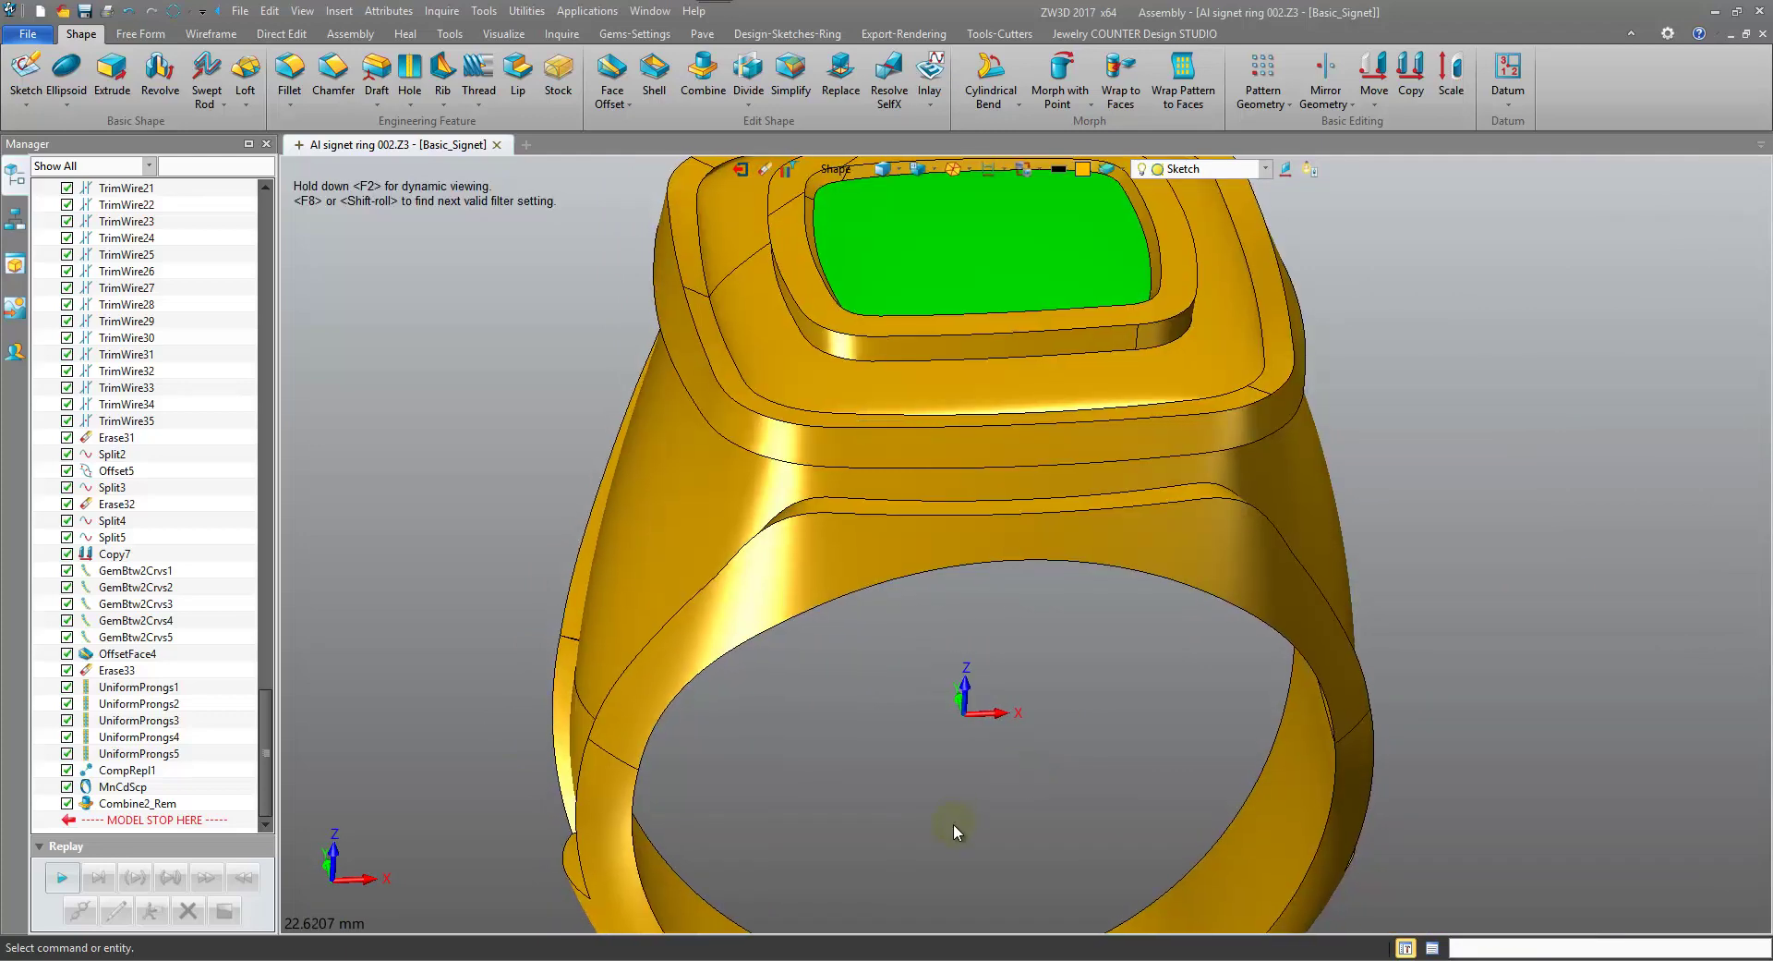
middle_drag(954, 823, 1023, 586)
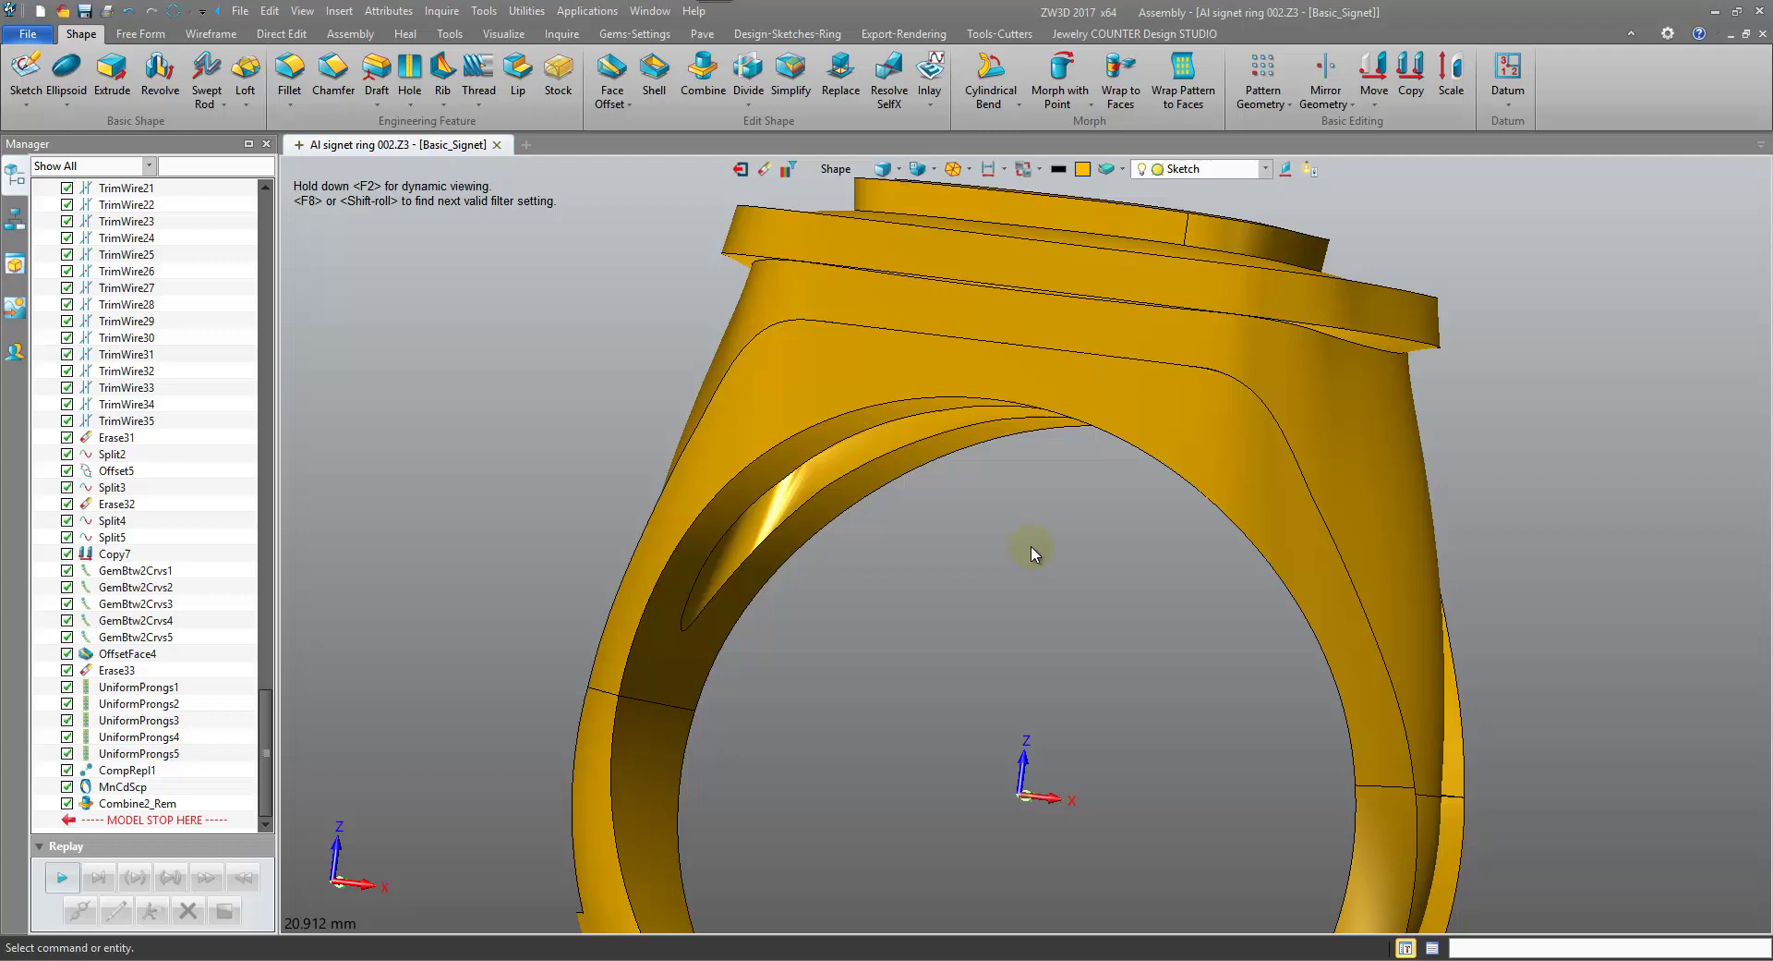
middle_drag(1032, 552, 490, 397)
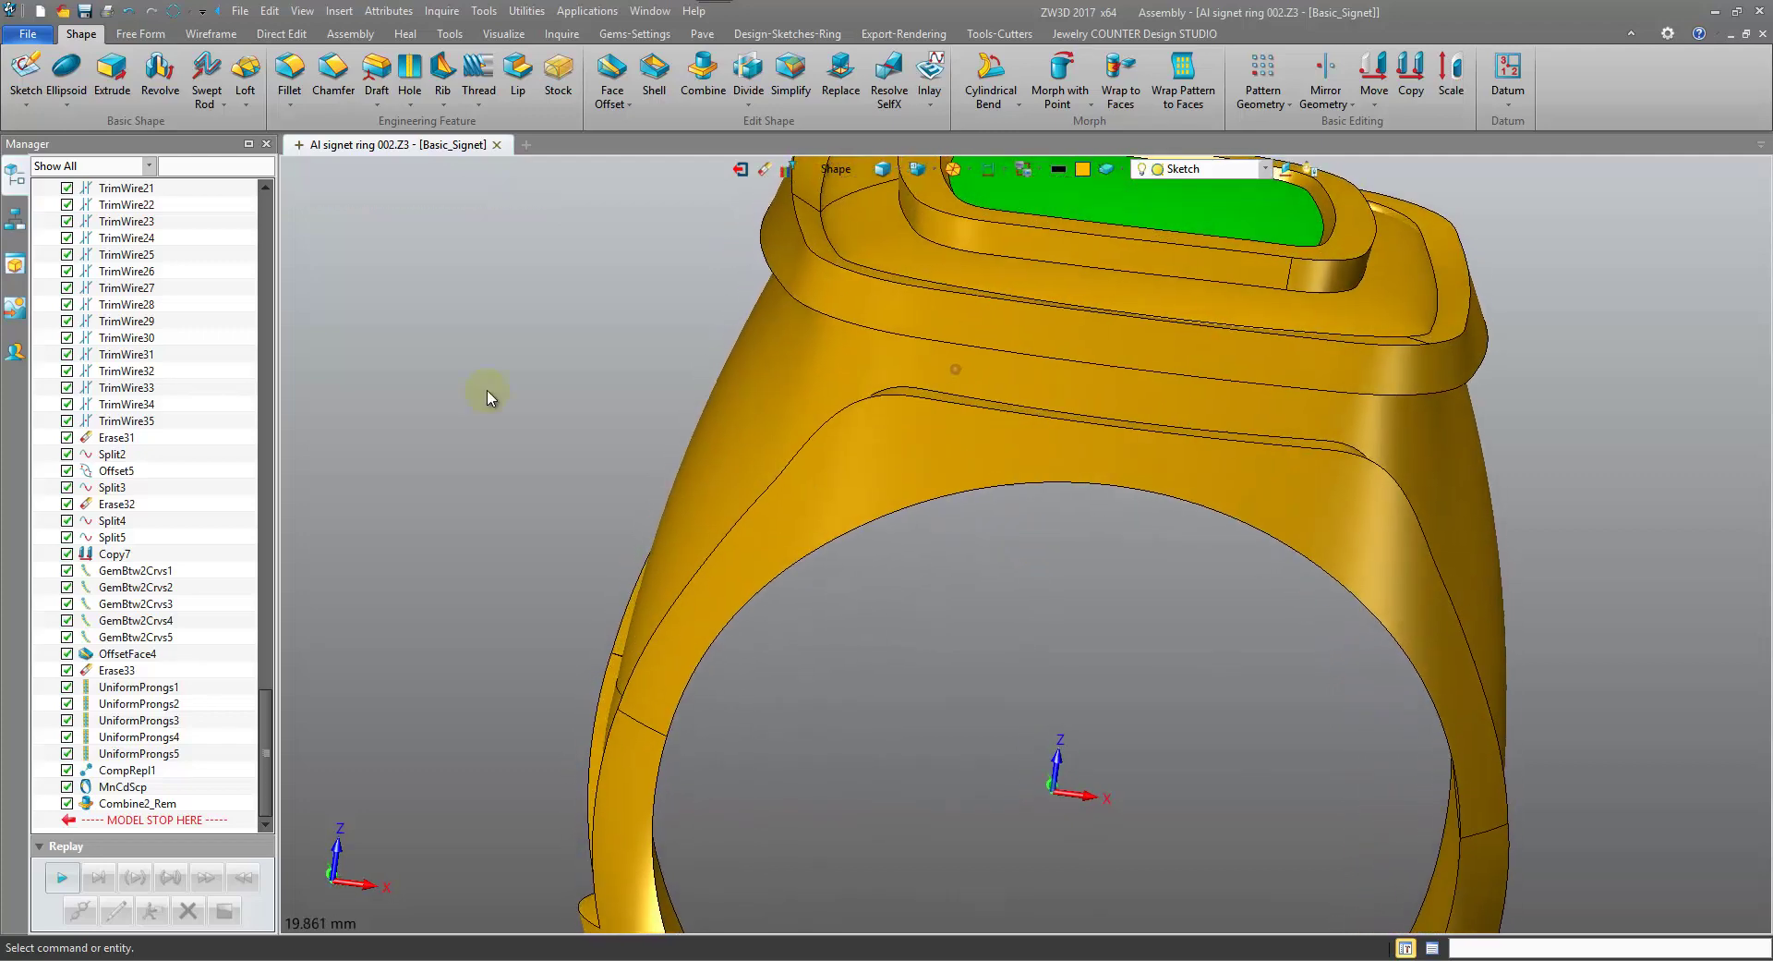
Undo the second subtraction and the scoop to restore the solid ring body.
click(126, 13)
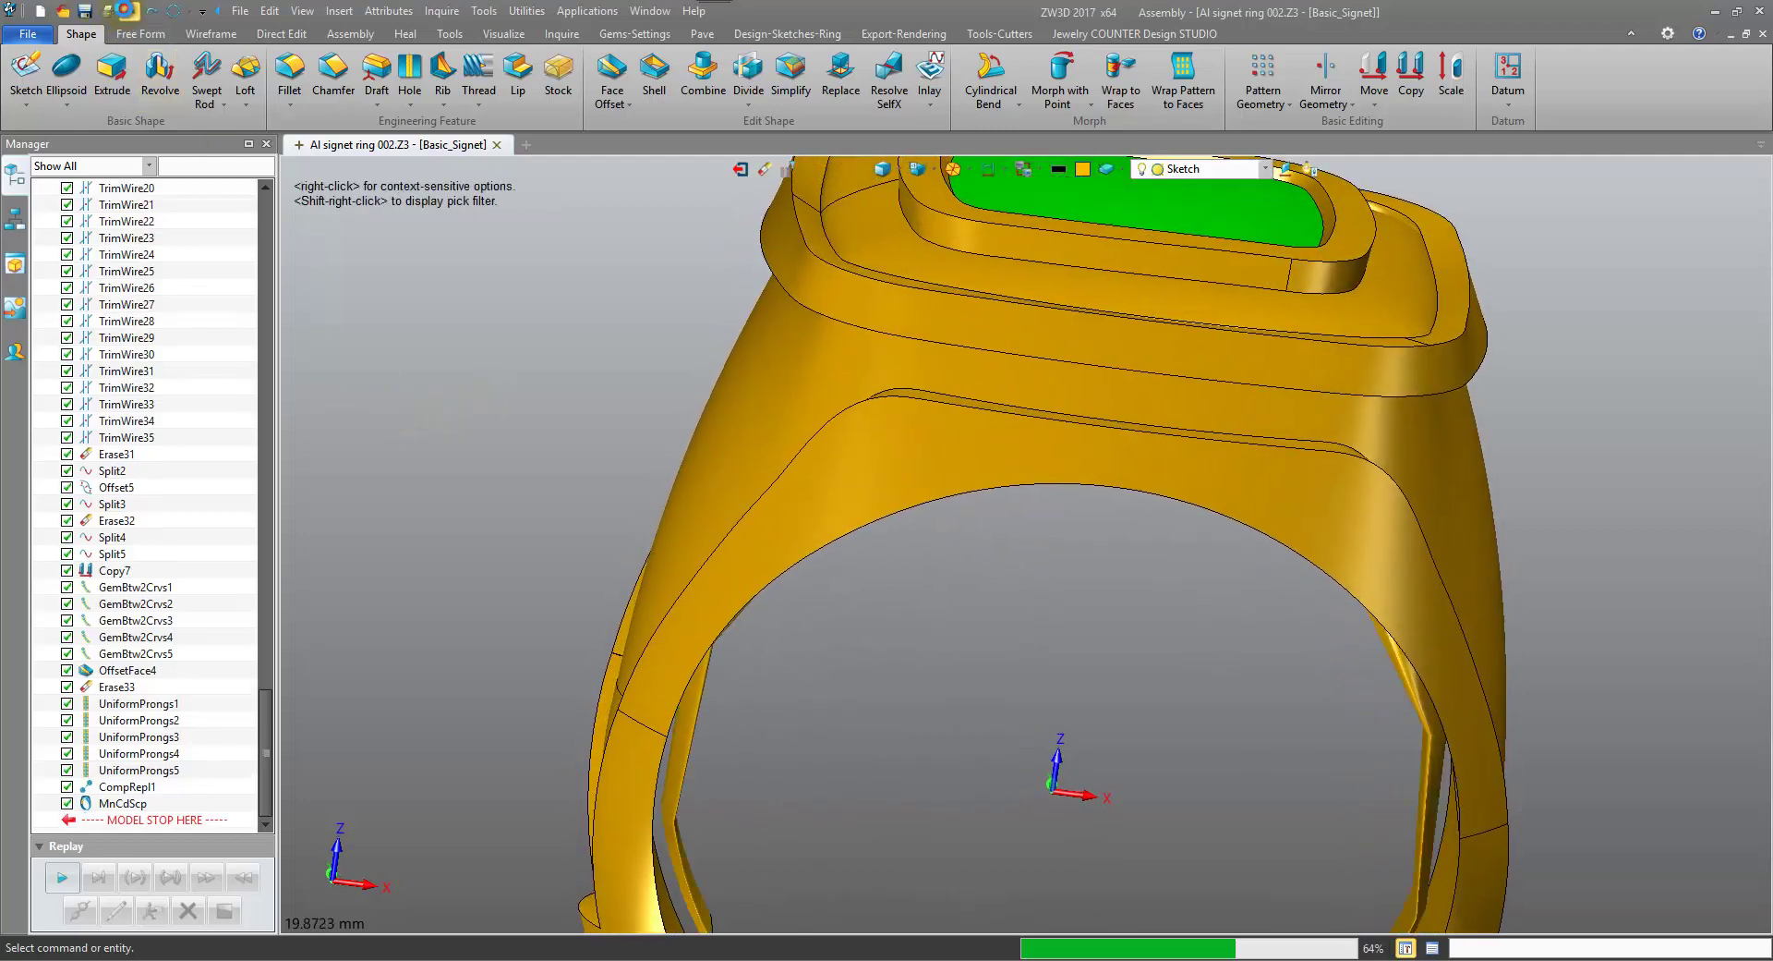
mouse_move(790, 377)
middle_down()
mouse_move(1021, 368)
mouse_move(1052, 859)
mouse_move(1090, 841)
mouse_move(889, 397)
mouse_move(983, 529)
mouse_move(993, 431)
mouse_move(994, 459)
mouse_move(766, 652)
mouse_move(812, 665)
mouse_move(940, 434)
mouse_move(863, 443)
mouse_move(1021, 518)
mouse_move(952, 497)
mouse_move(1100, 538)
mouse_move(1160, 468)
mouse_move(1156, 427)
mouse_move(1239, 435)
mouse_move(1528, 532)
mouse_move(1504, 494)
mouse_move(1068, 534)
middle_up()
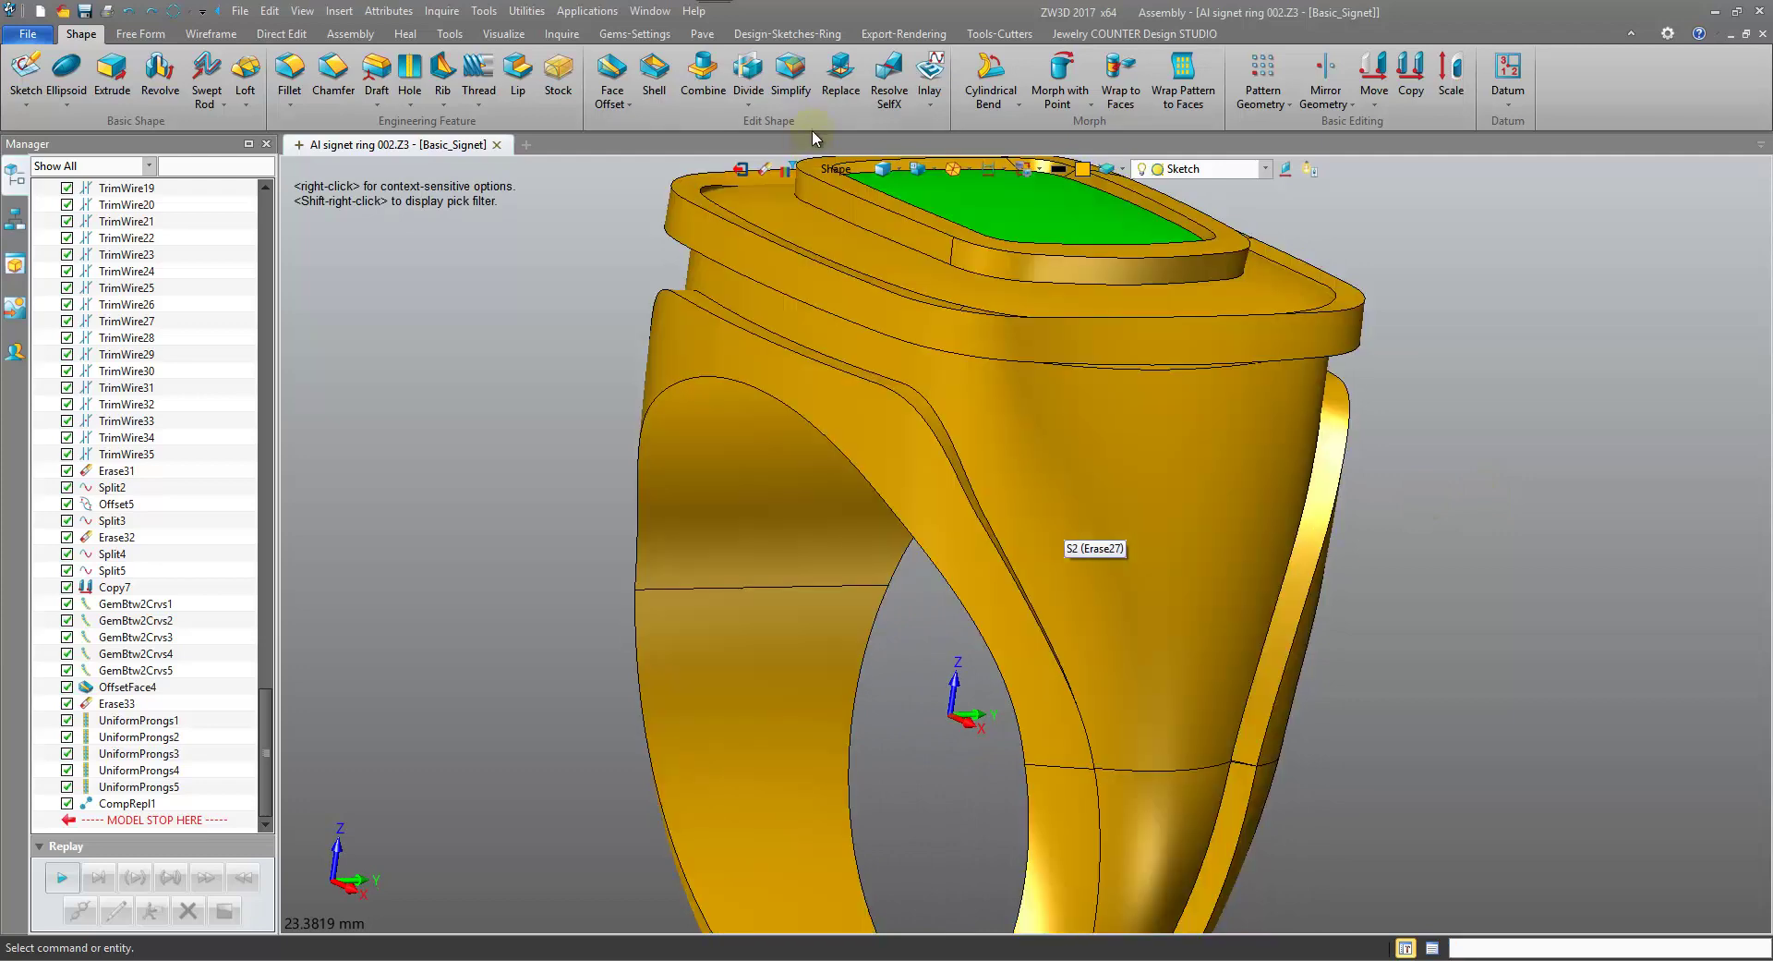
Set the pick filter to Face for selecting individual faces of the ring.
click(837, 170)
click(894, 360)
middle_drag(894, 363, 843, 433)
right_drag(687, 407, 642, 509)
scroll(412, 372, down, 2)
key(Up)
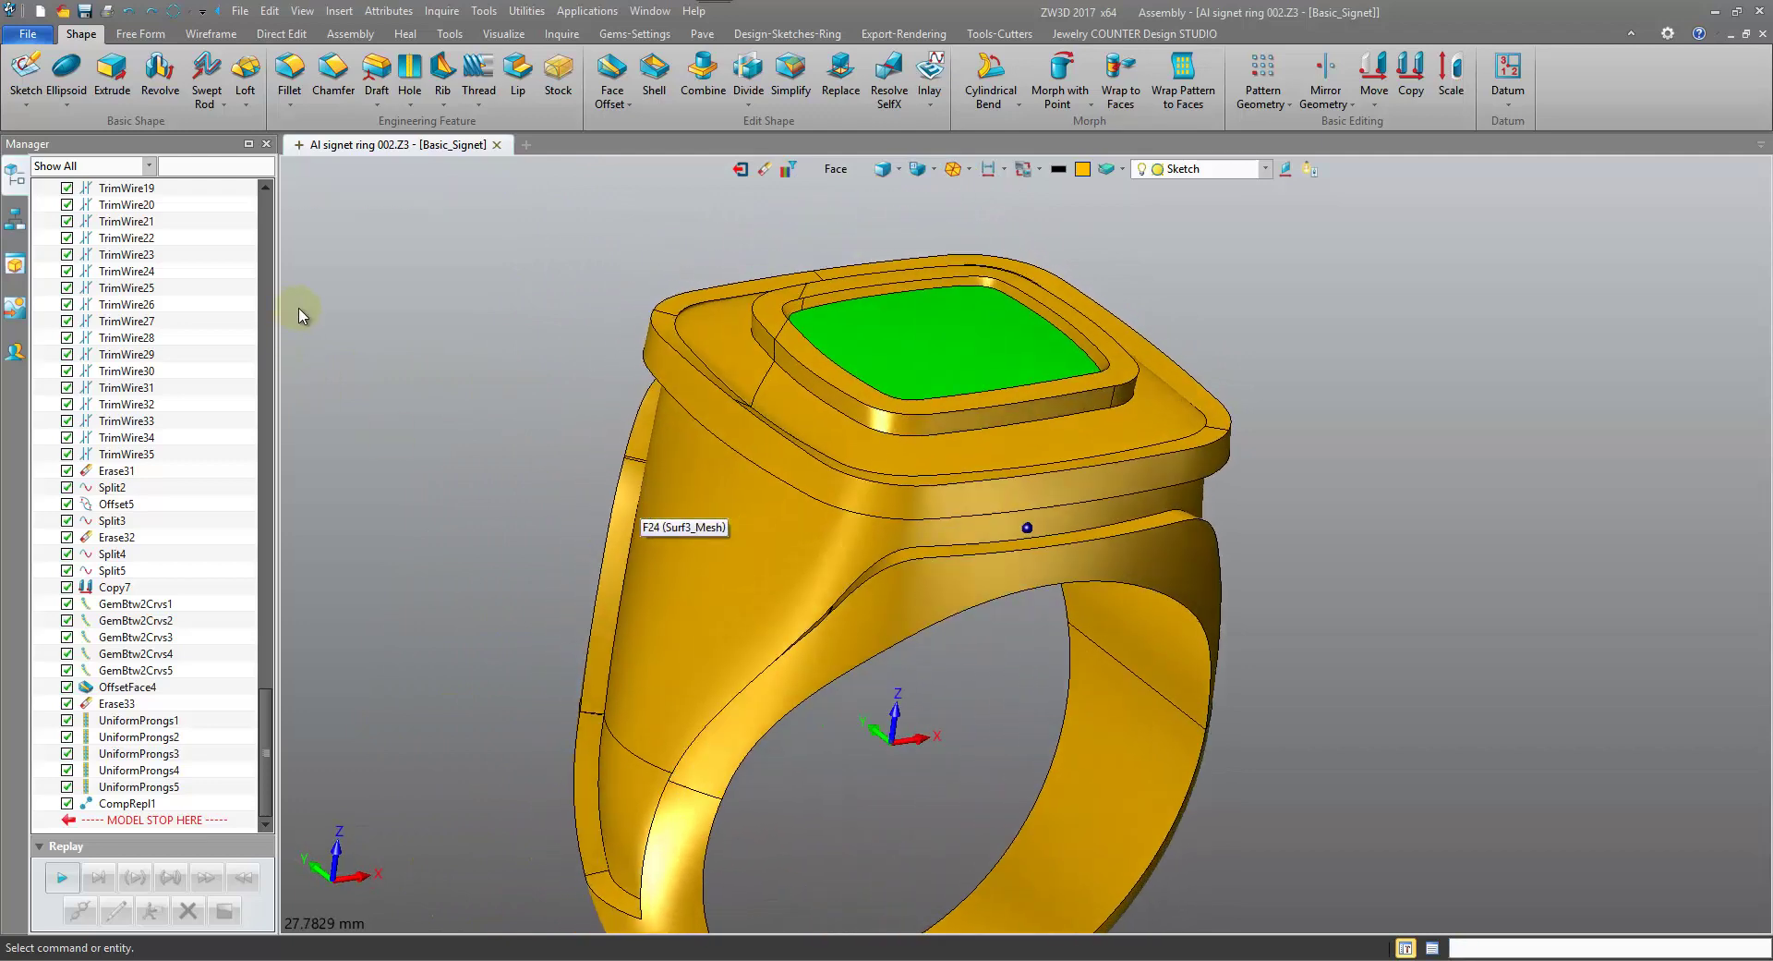
Offset the ring body's outer side face by -1, keeping the original surface, and colour the new surface red.
right_drag(681, 268, 674, 257)
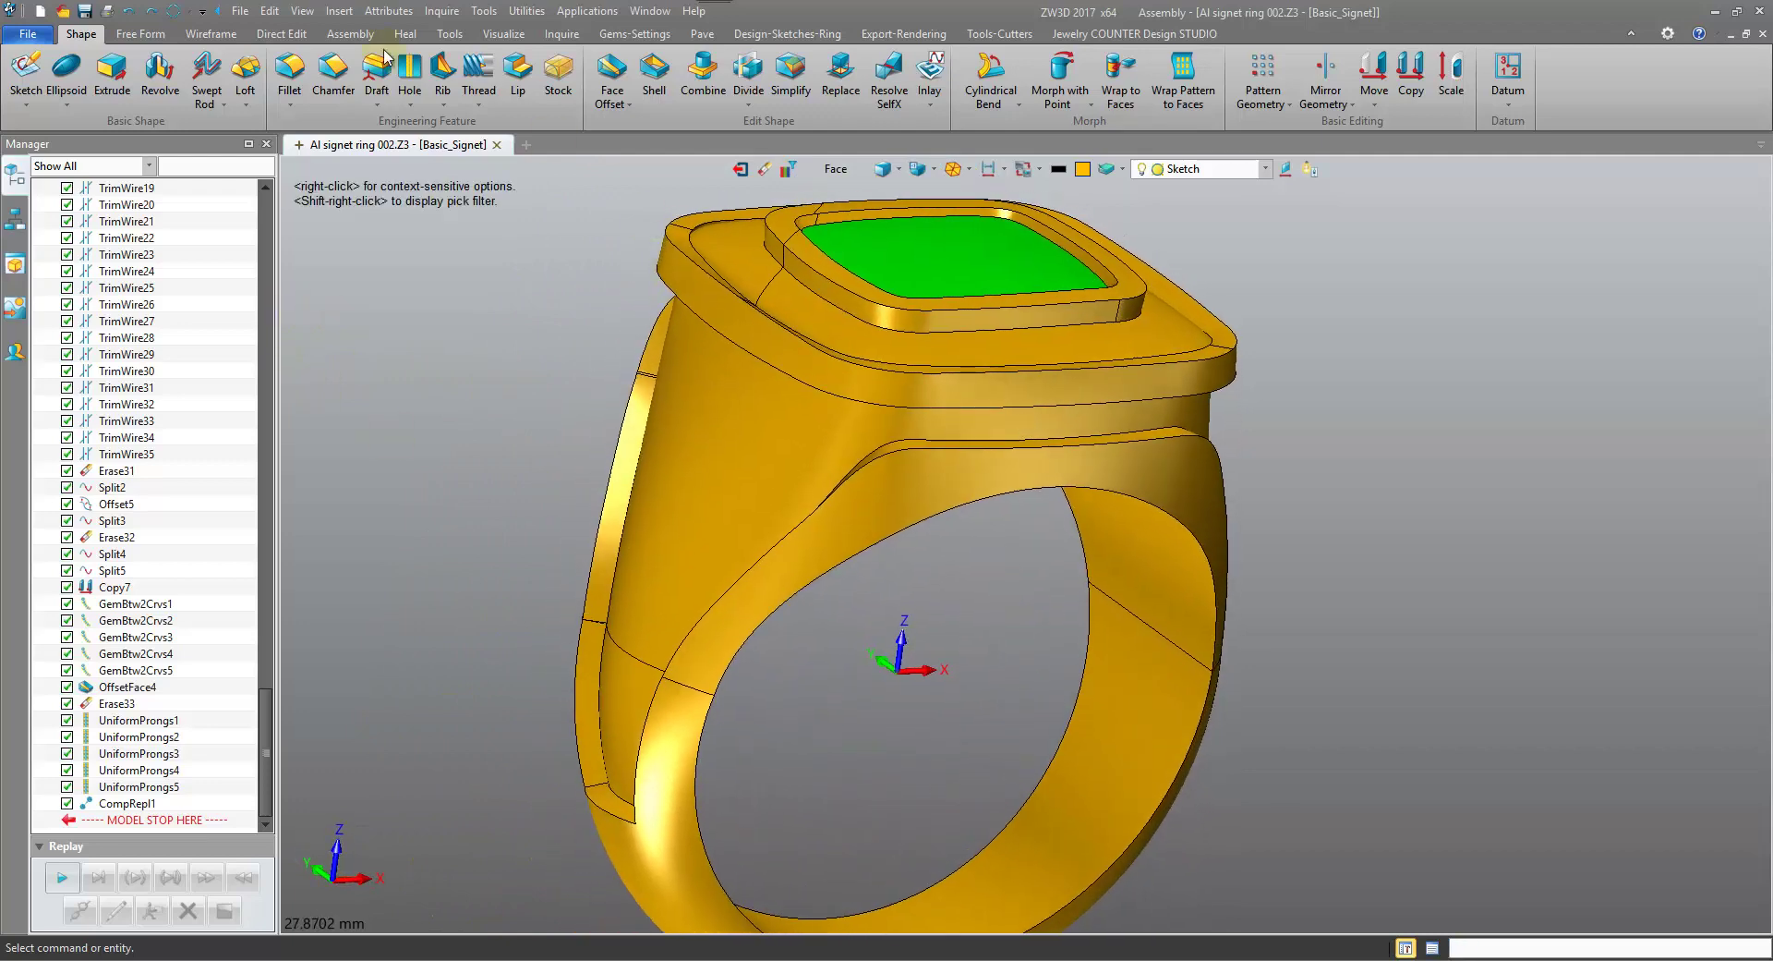
click(141, 34)
key(Up)
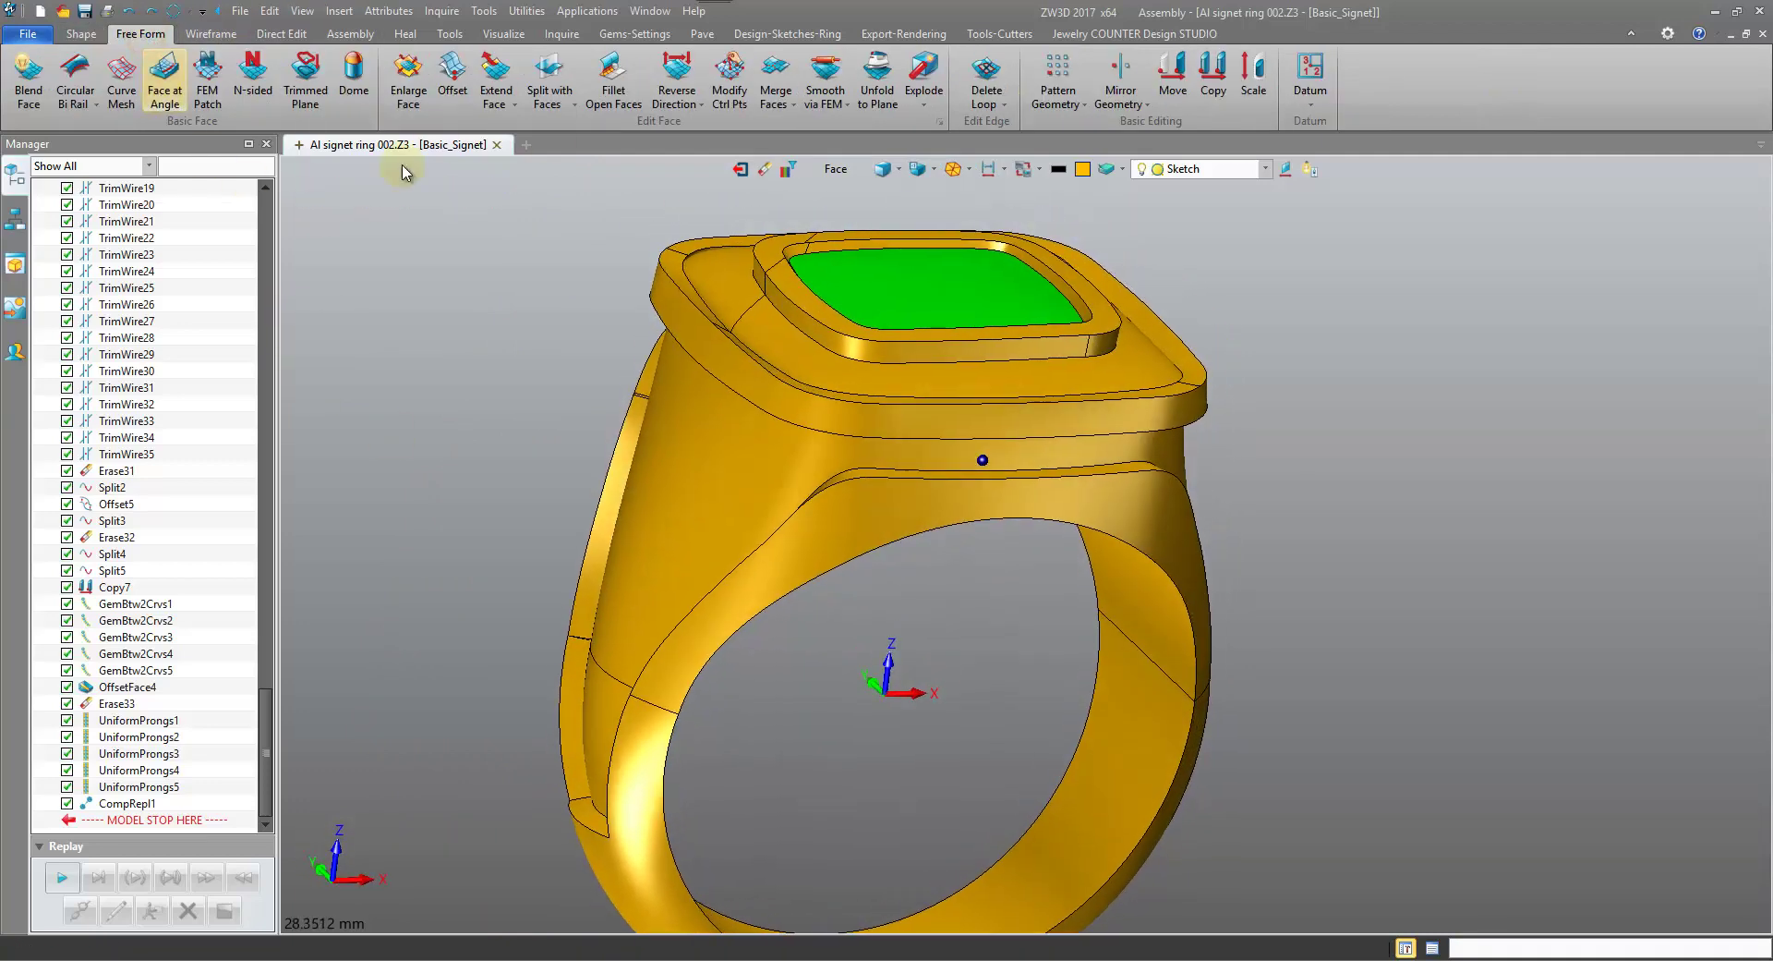
click(454, 74)
key(Up)
click(769, 416)
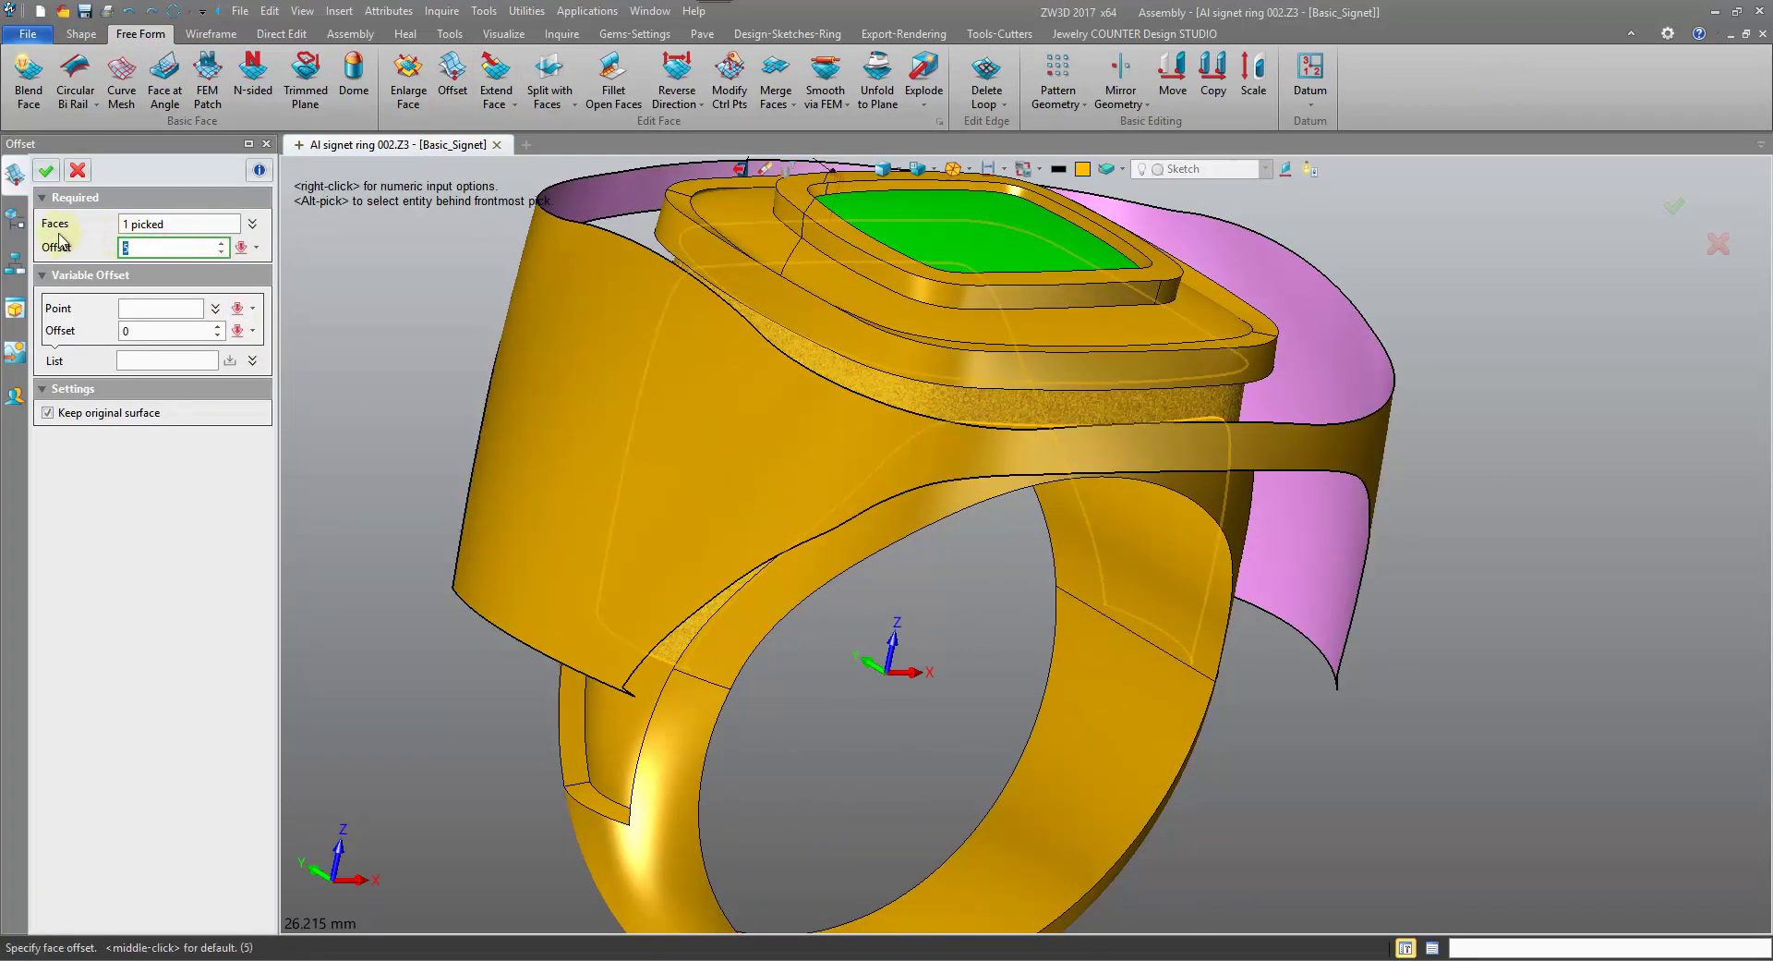
key(Return)
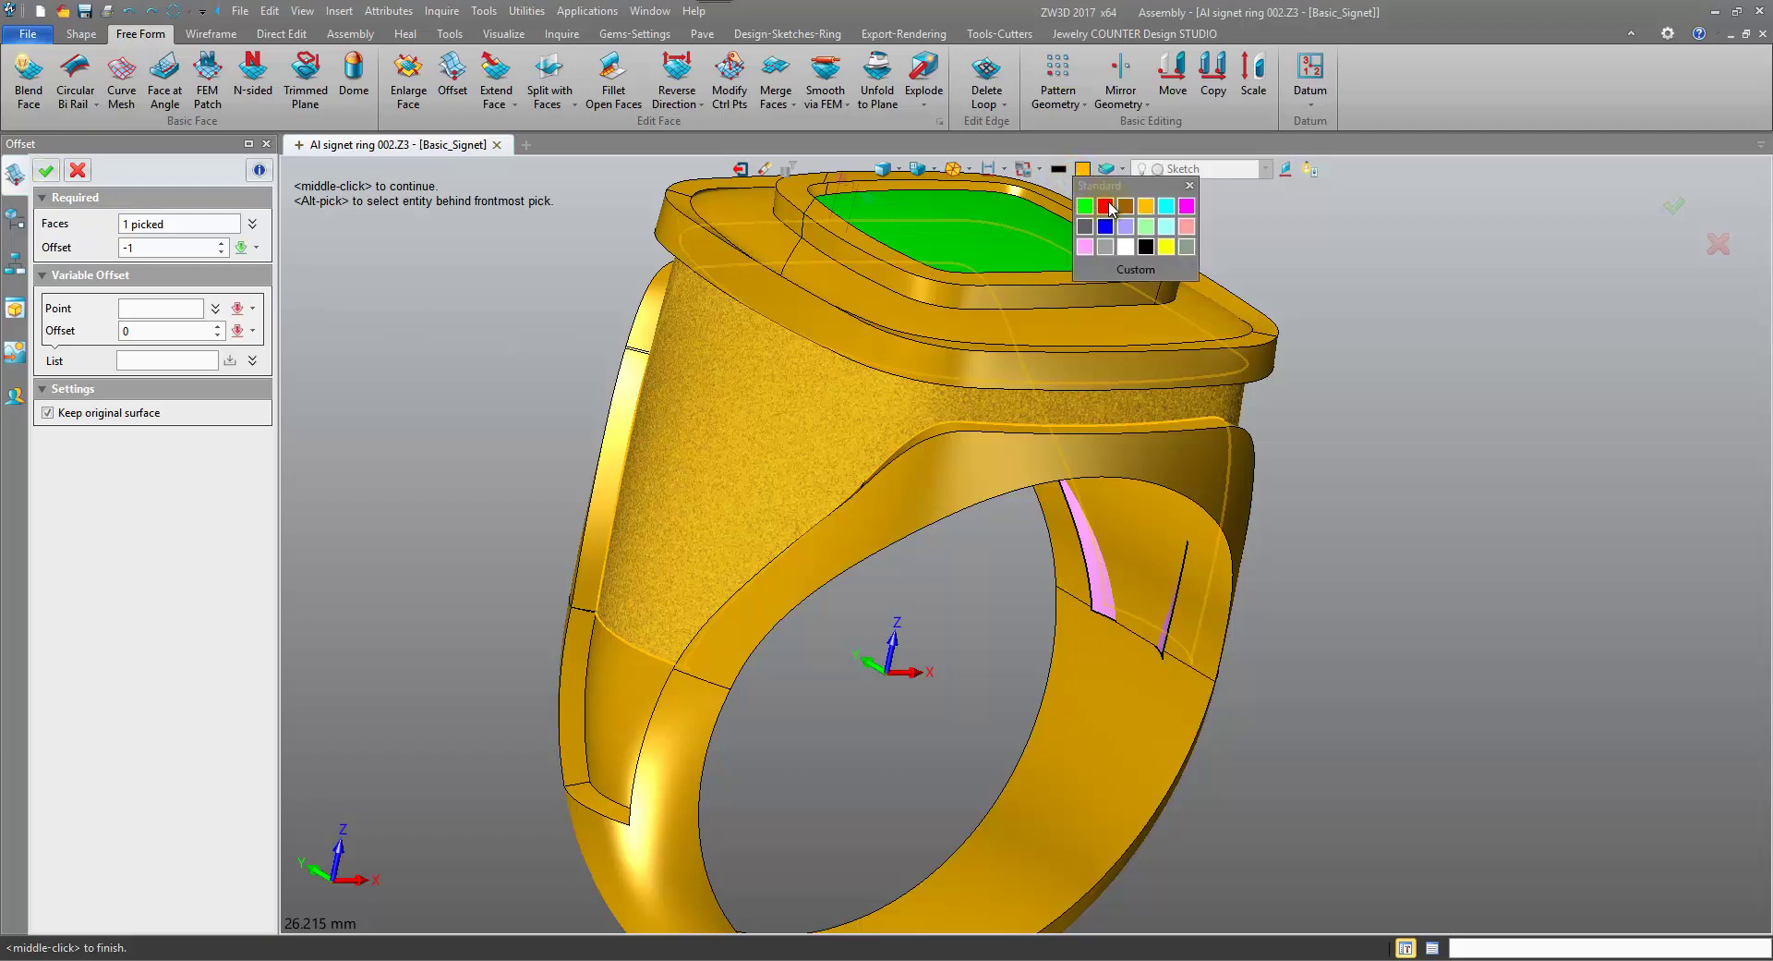
click(46, 170)
Set the pick filter to Shape and hide the ring body, leaving only the offset surface in view.
right_drag(475, 308, 857, 191)
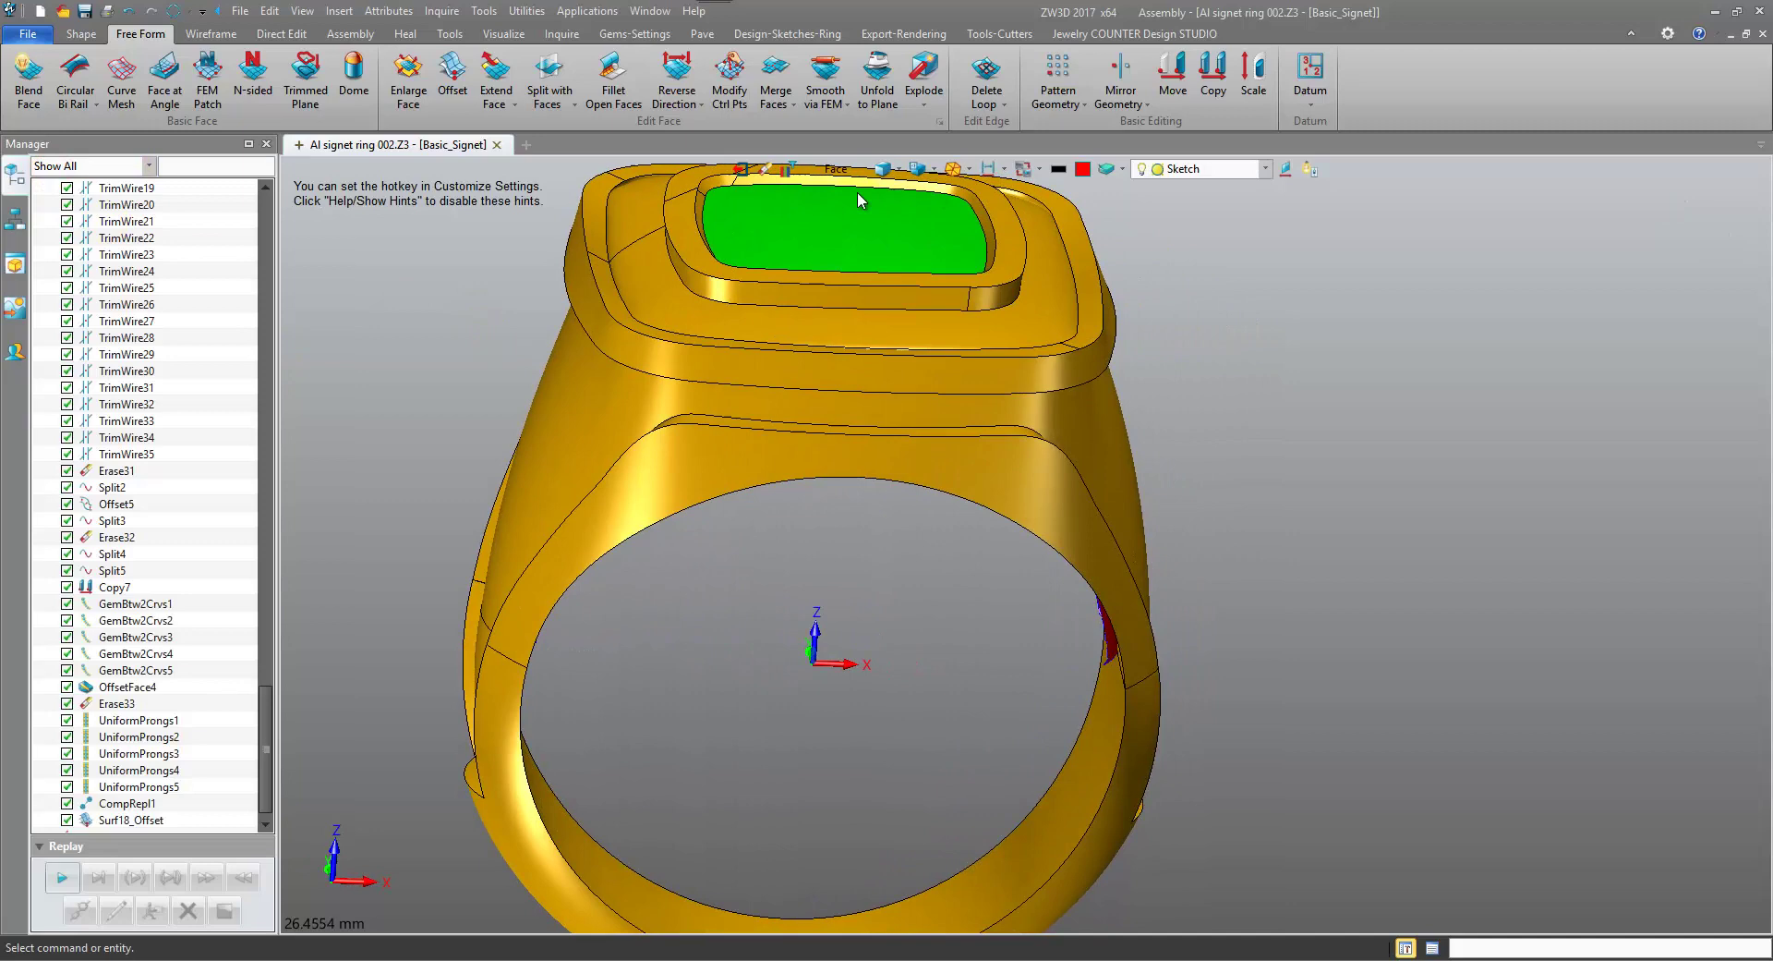
click(834, 168)
click(888, 337)
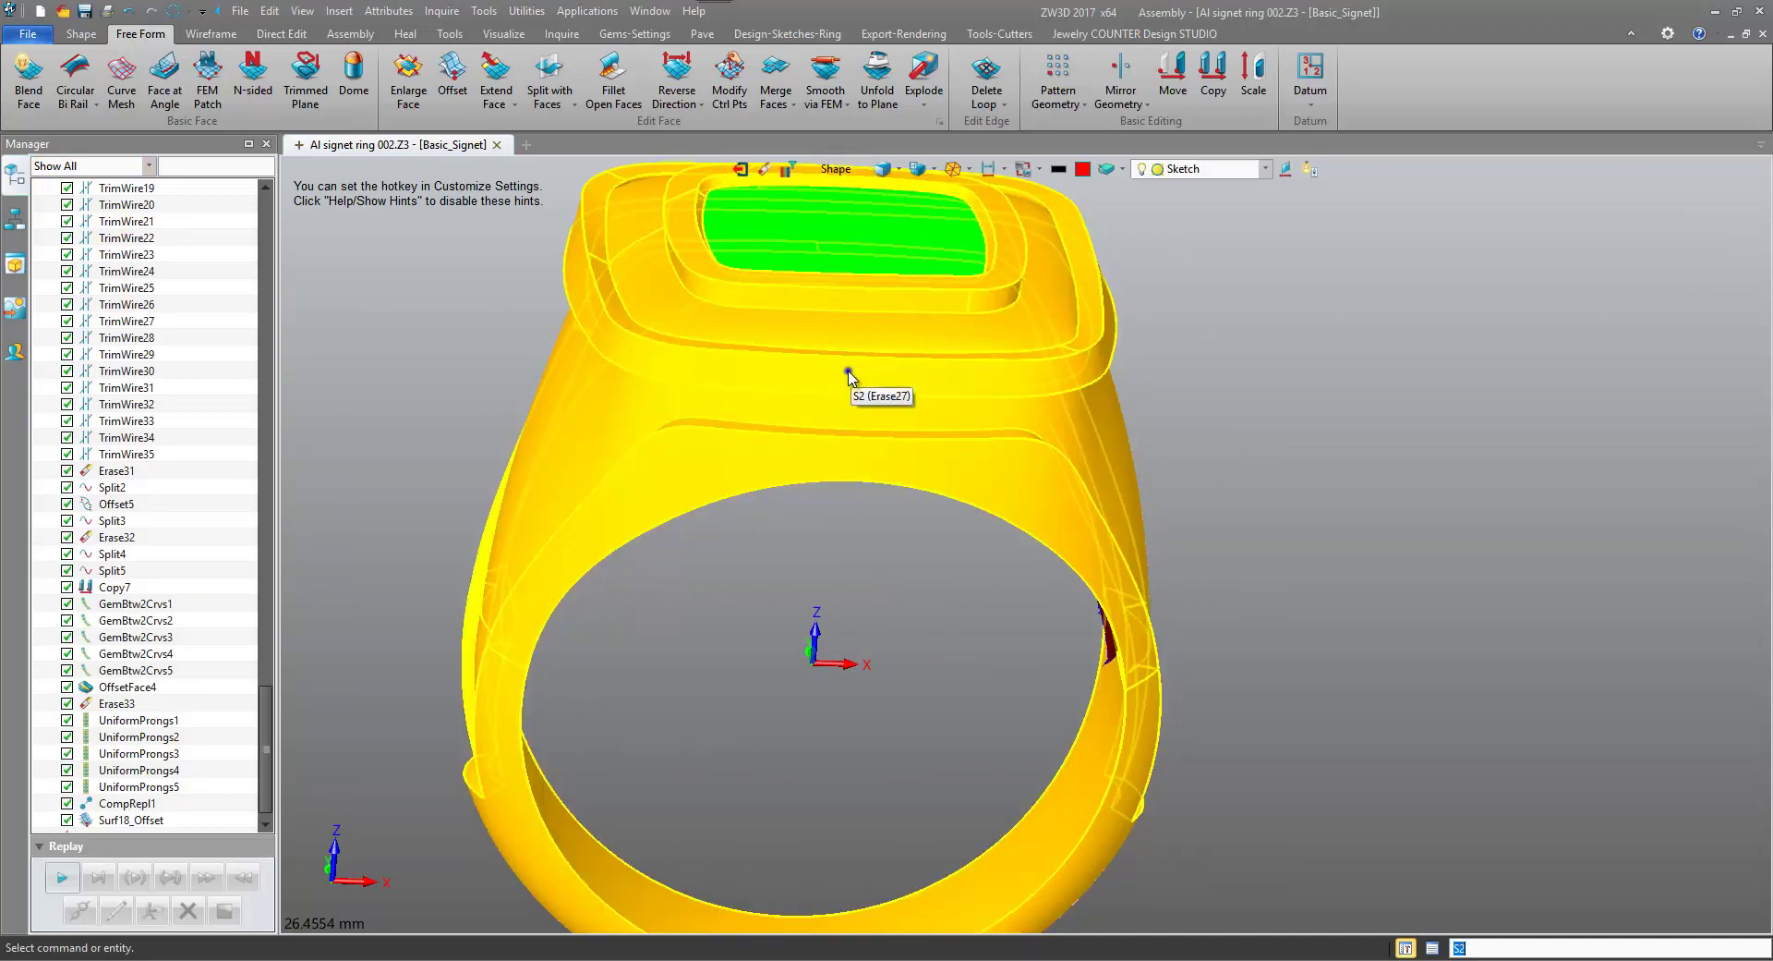
right_click(849, 371)
click(879, 412)
right_drag(843, 459, 1034, 699)
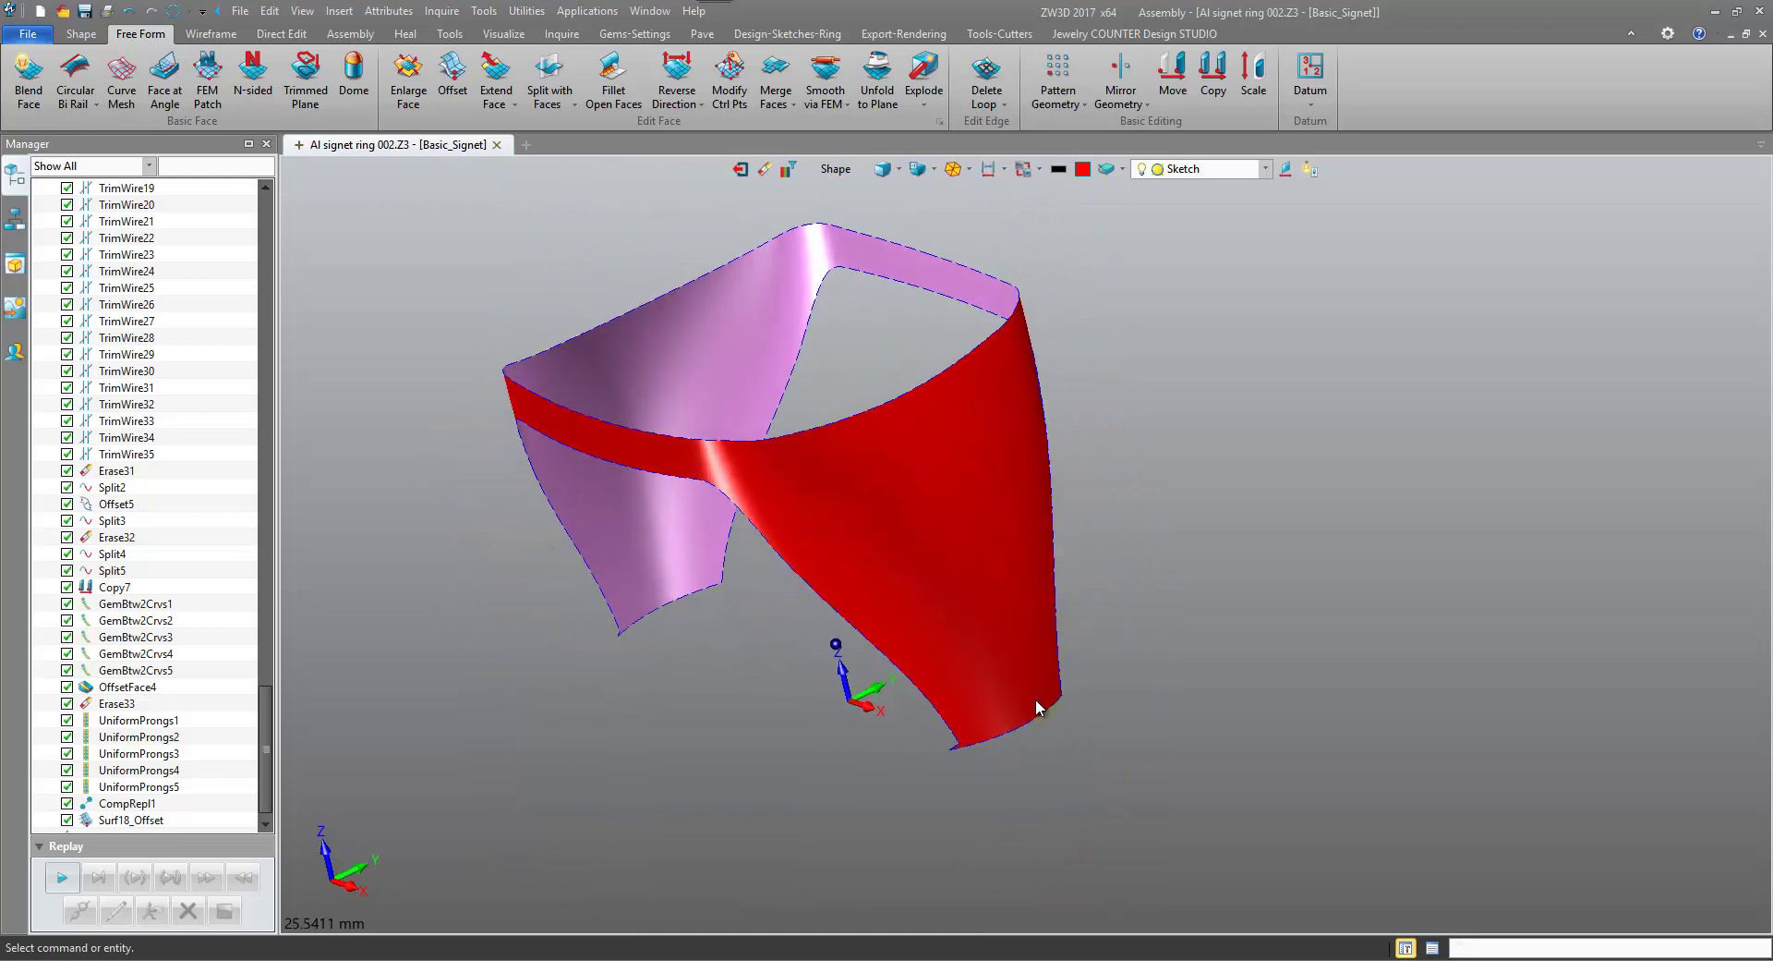
right_drag(800, 566, 806, 522)
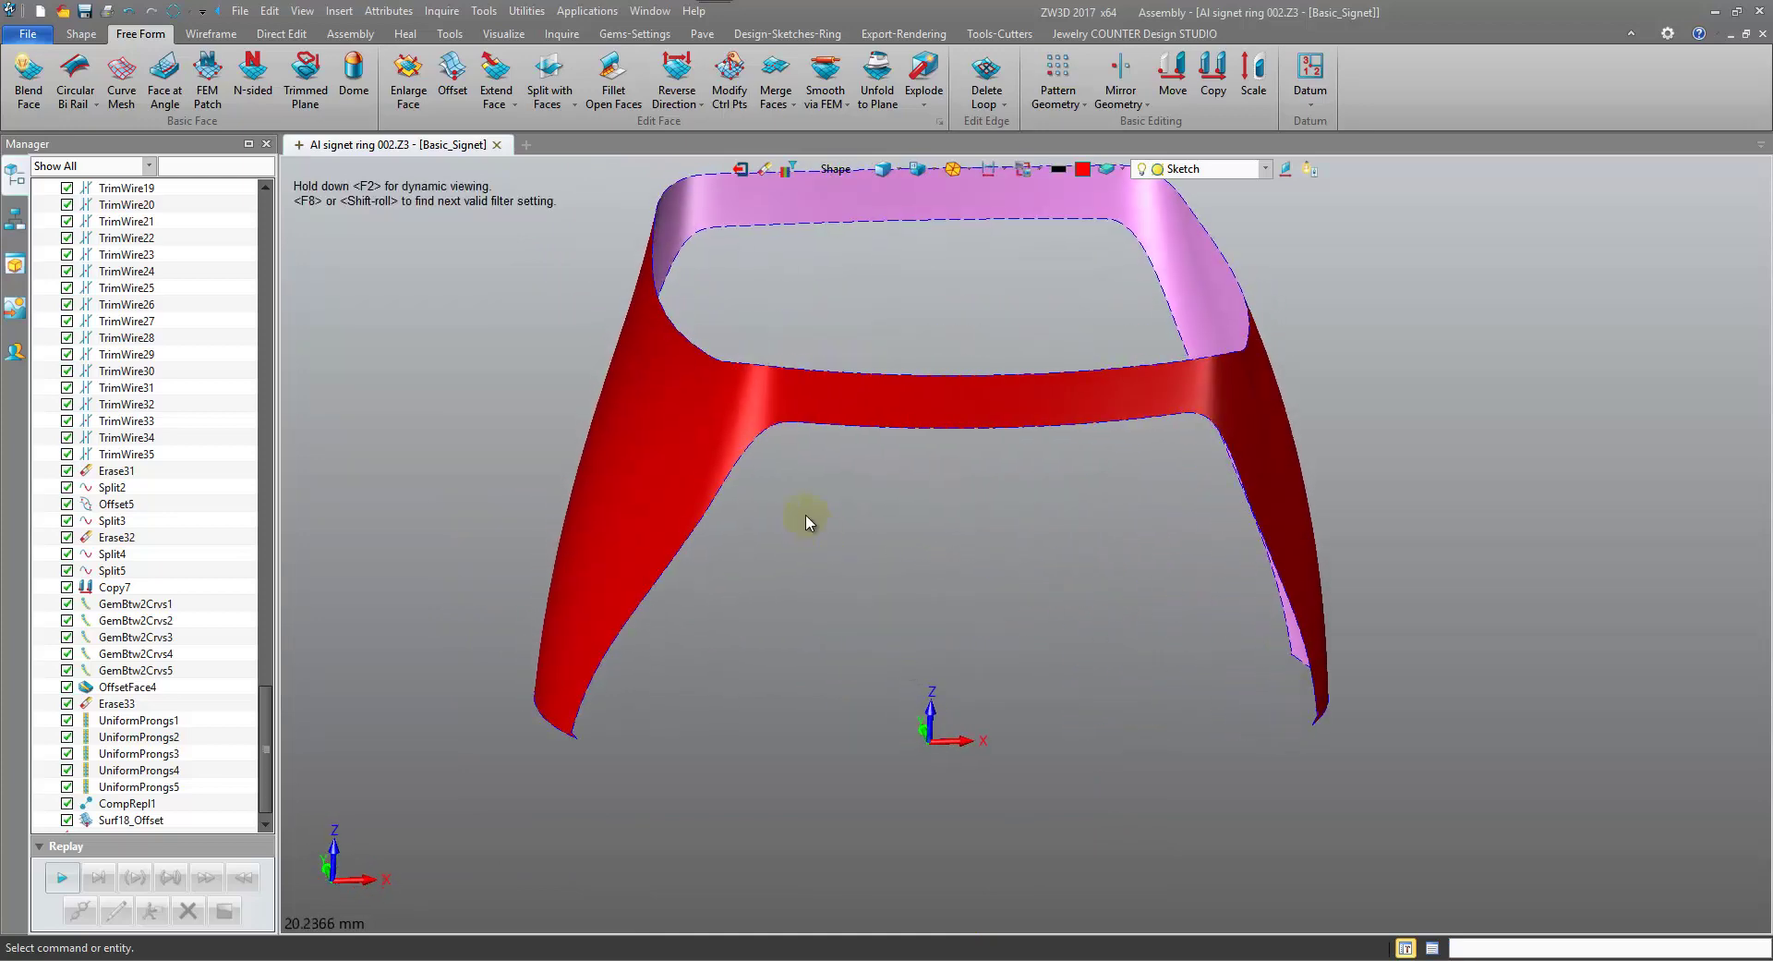
Try a line between the lower inner corners of the offset surface's two legs.
click(208, 34)
click(47, 85)
scroll(748, 705, up, 6)
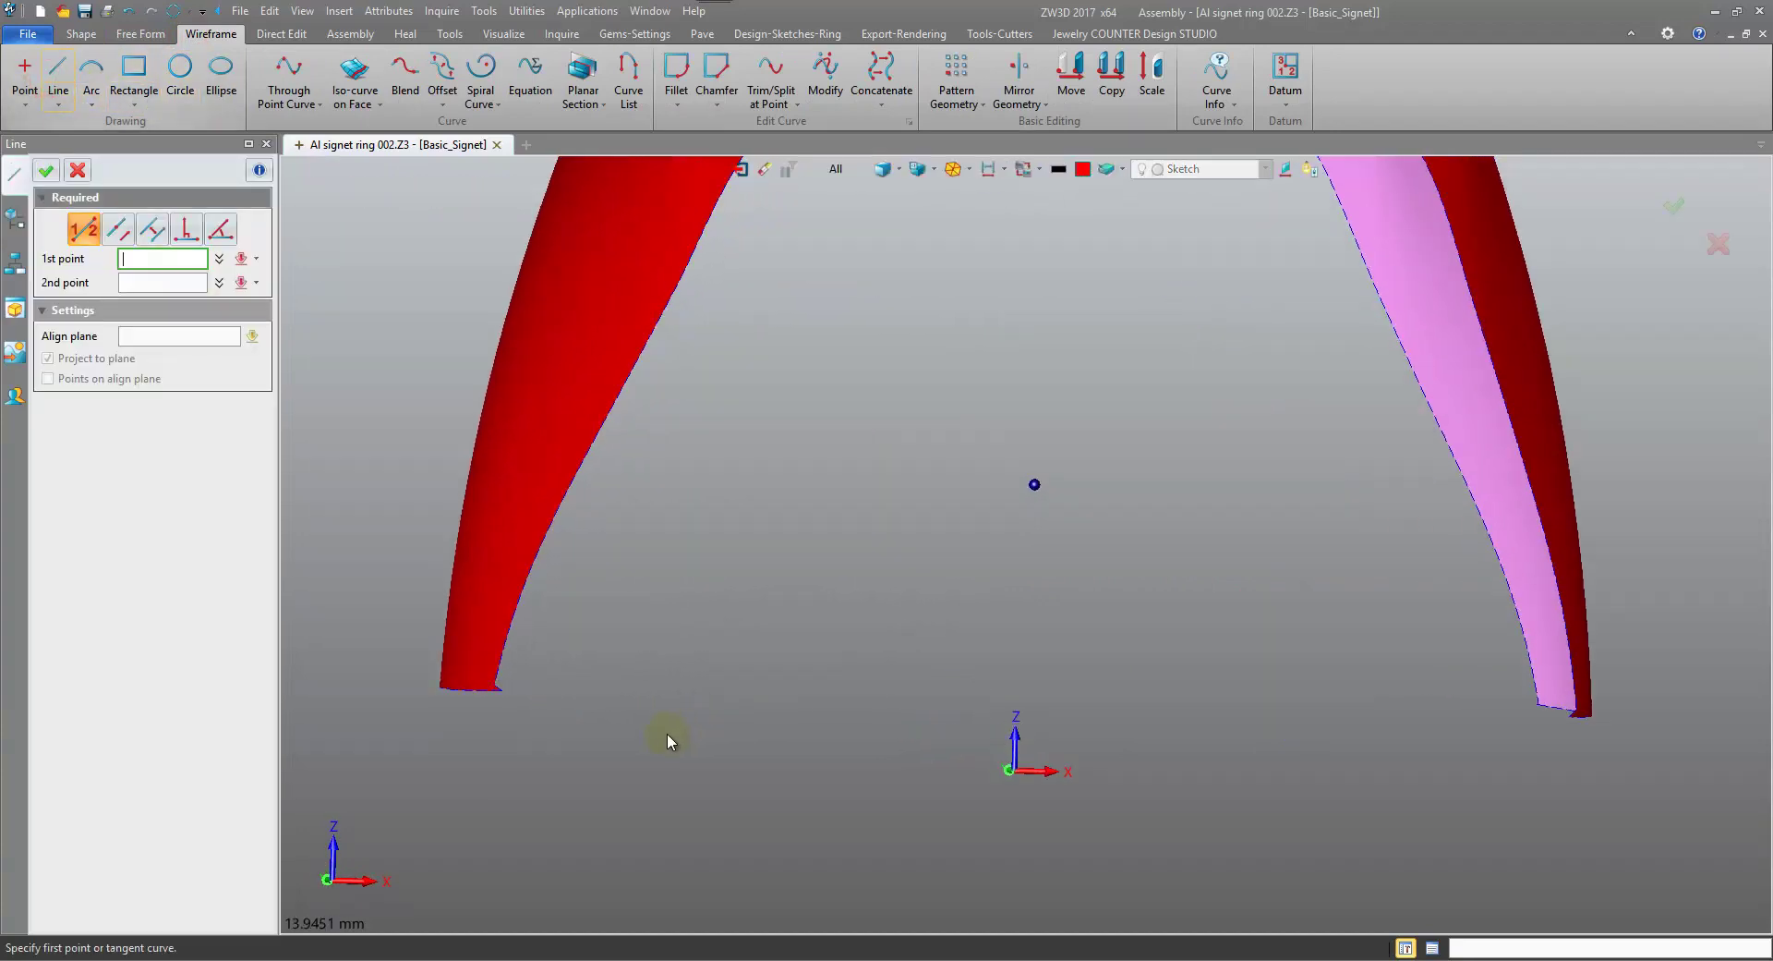
click(493, 663)
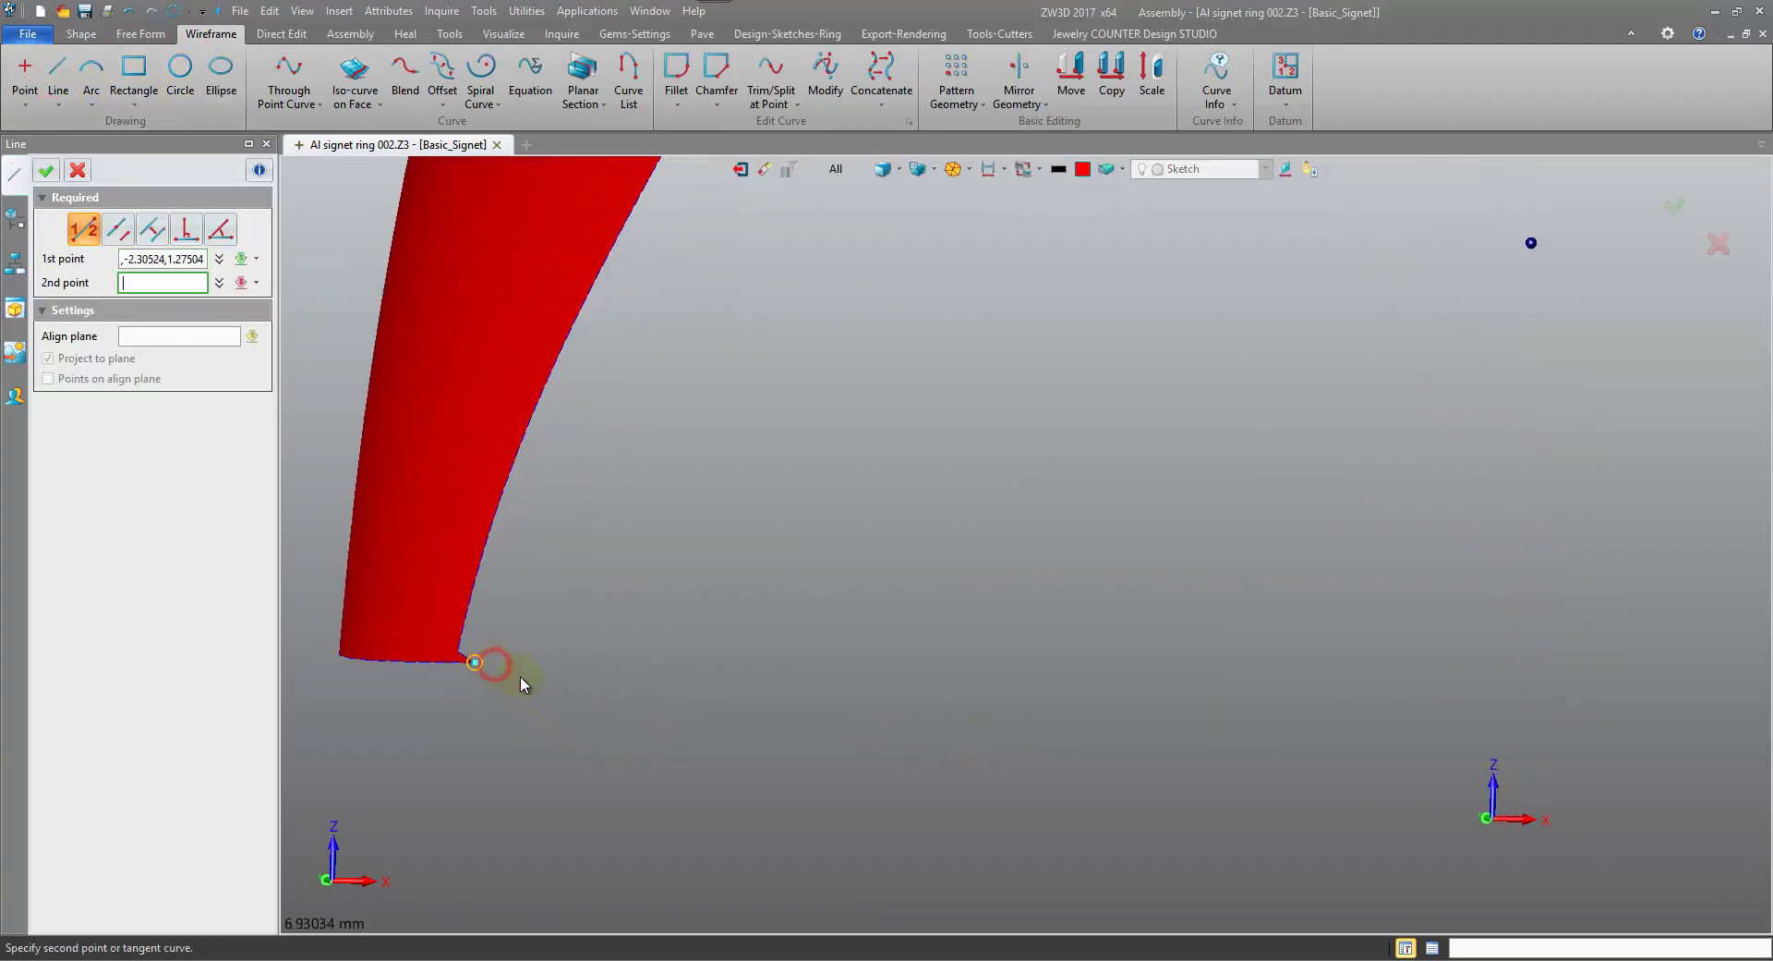
scroll(973, 776, down, 5)
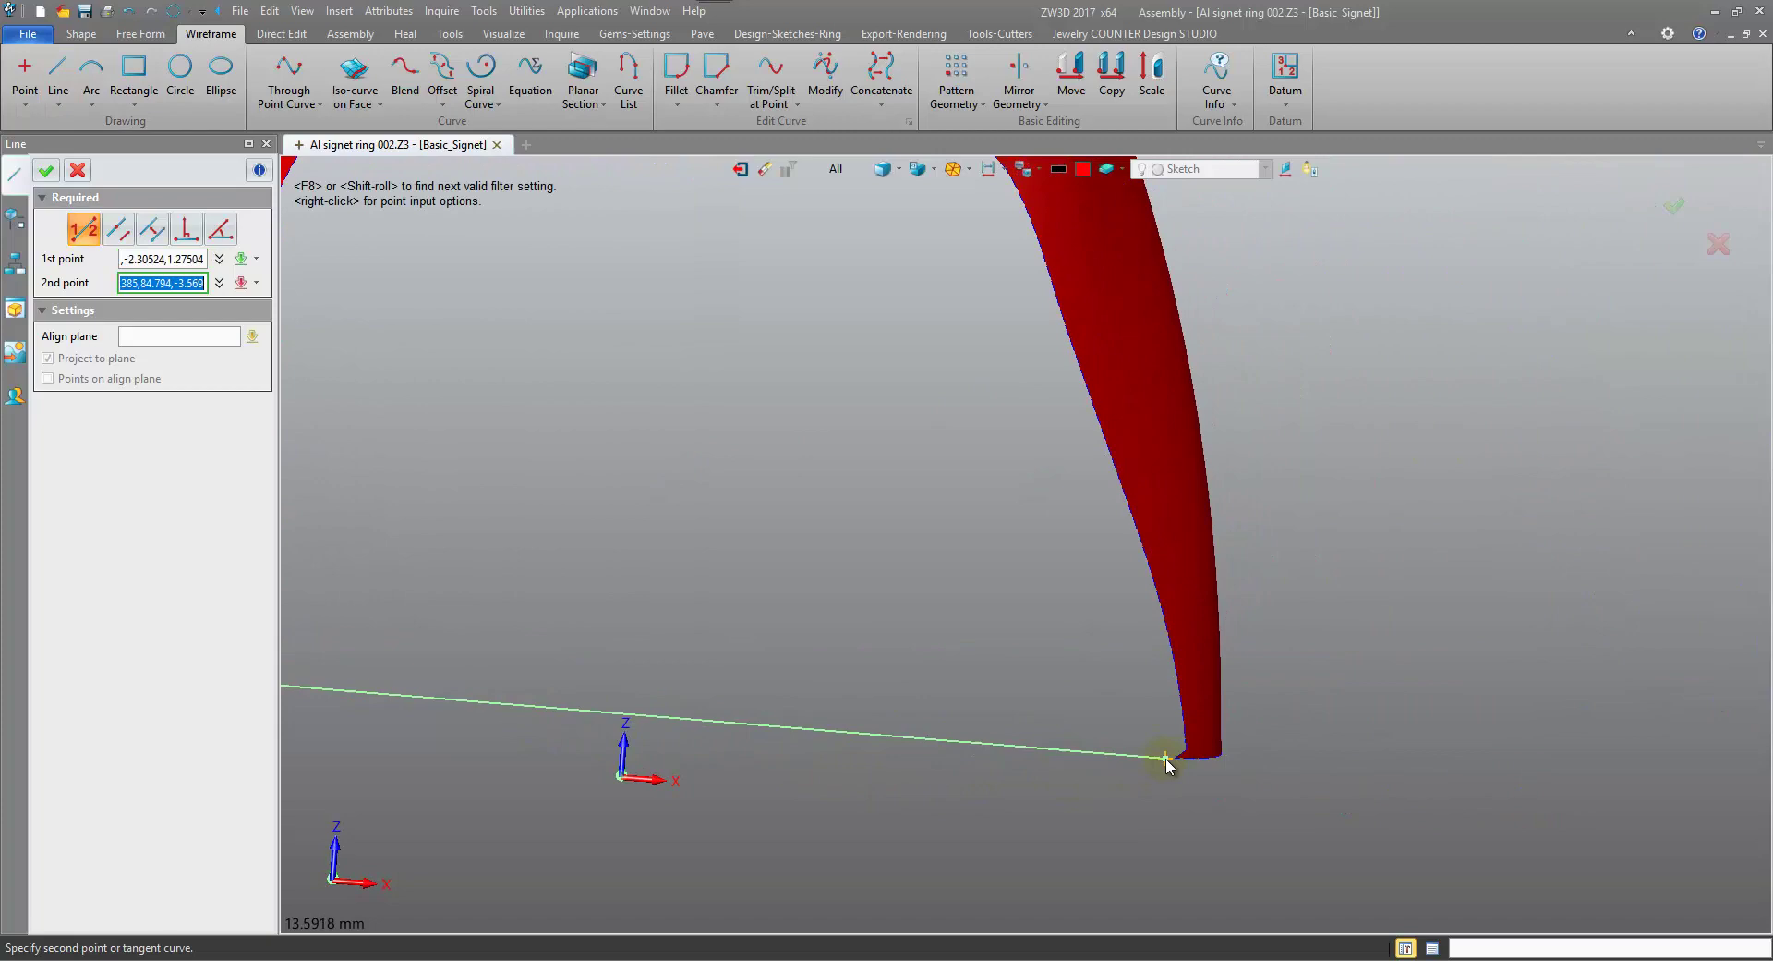
click(1095, 718)
middle_click(1031, 678)
scroll(1030, 677, down, 5)
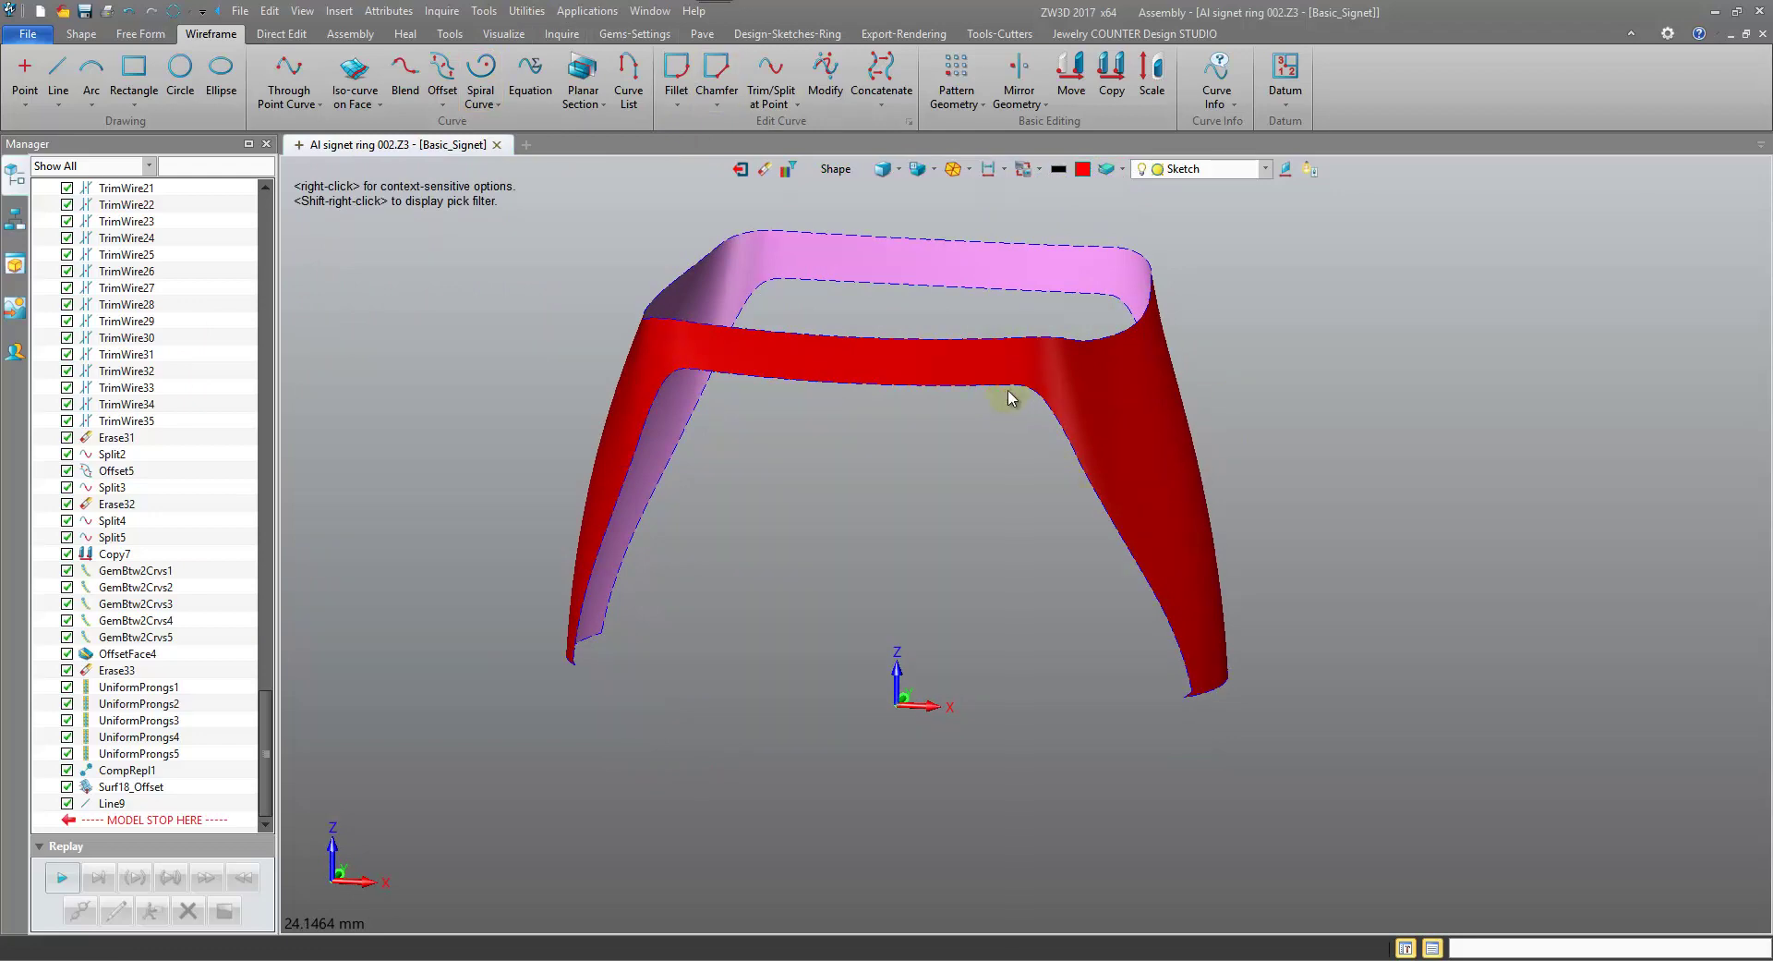
click(1077, 294)
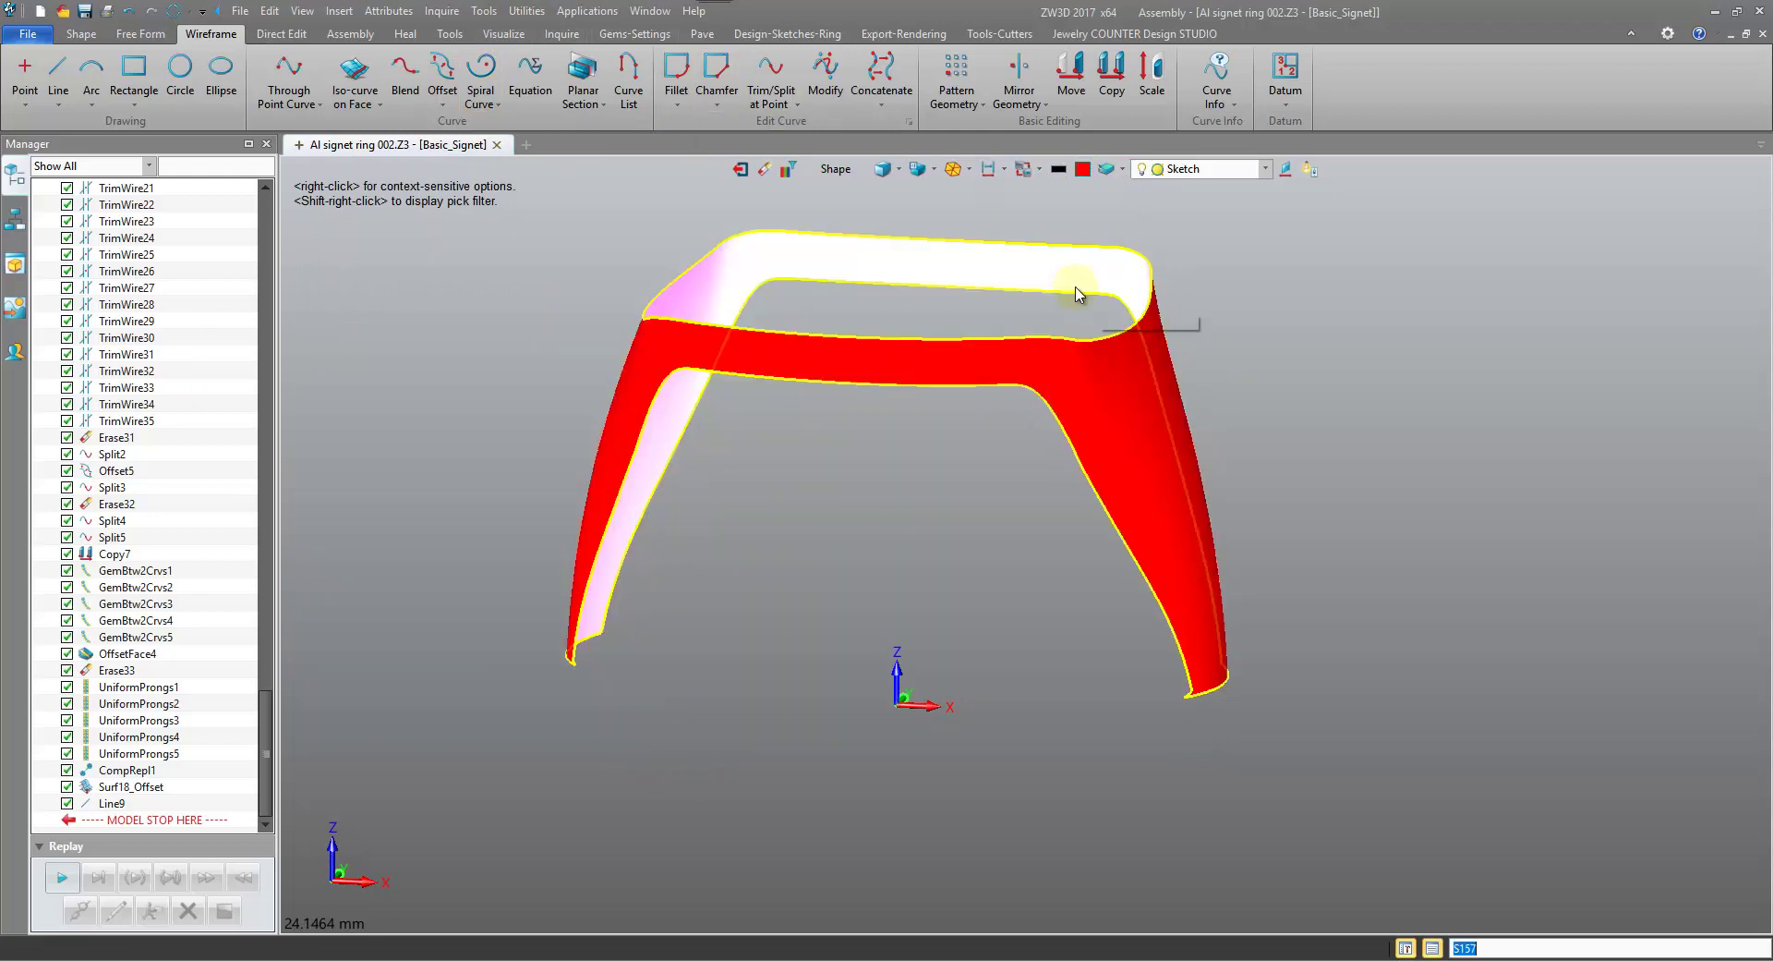
click(729, 388)
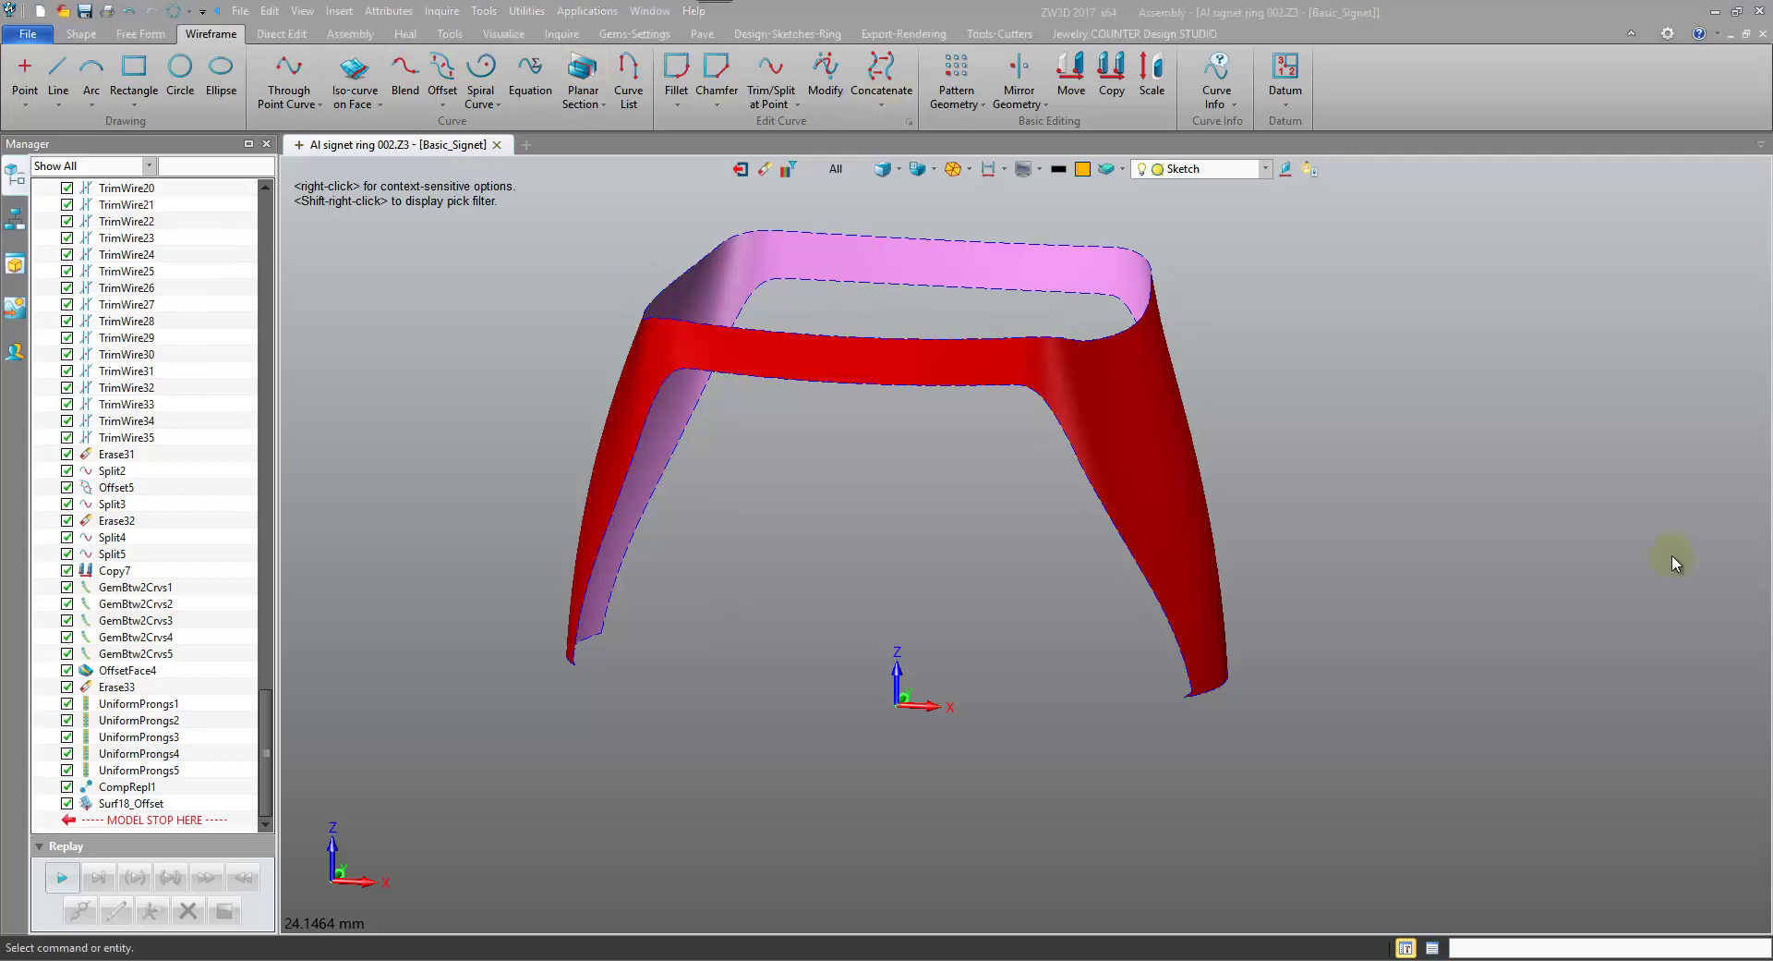
Draw a line between the lower corners of the offset surface's legs along one open side.
click(979, 569)
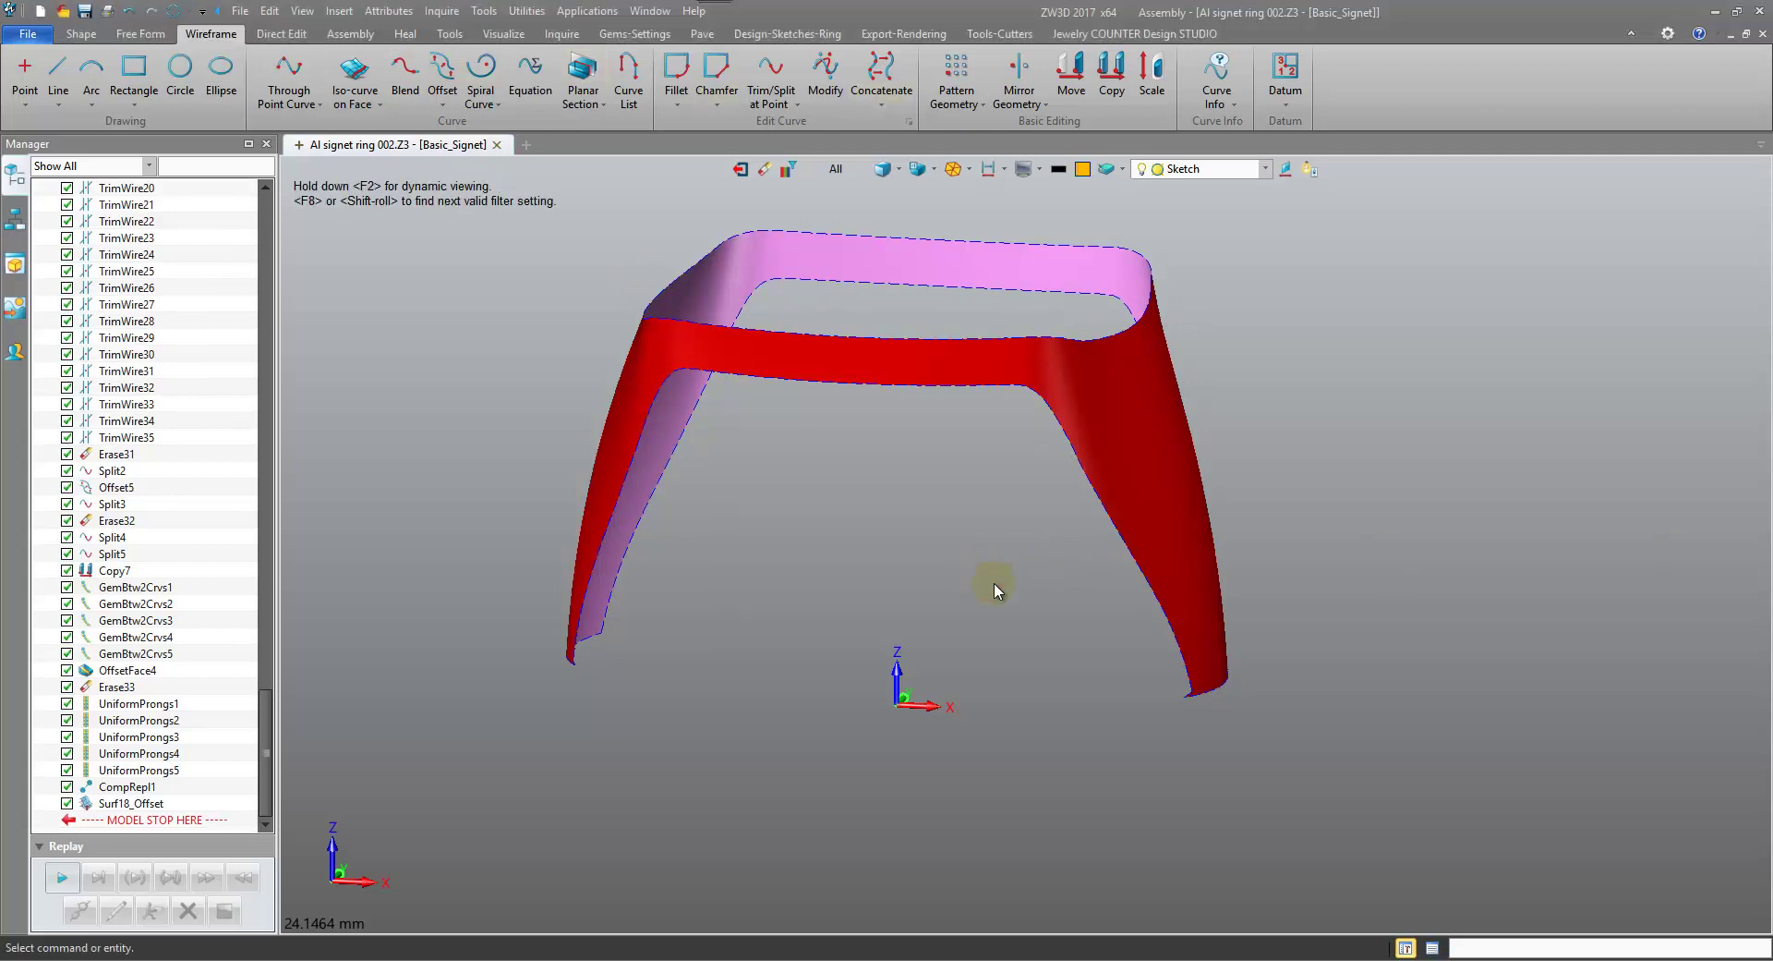
middle_drag(994, 582, 767, 575)
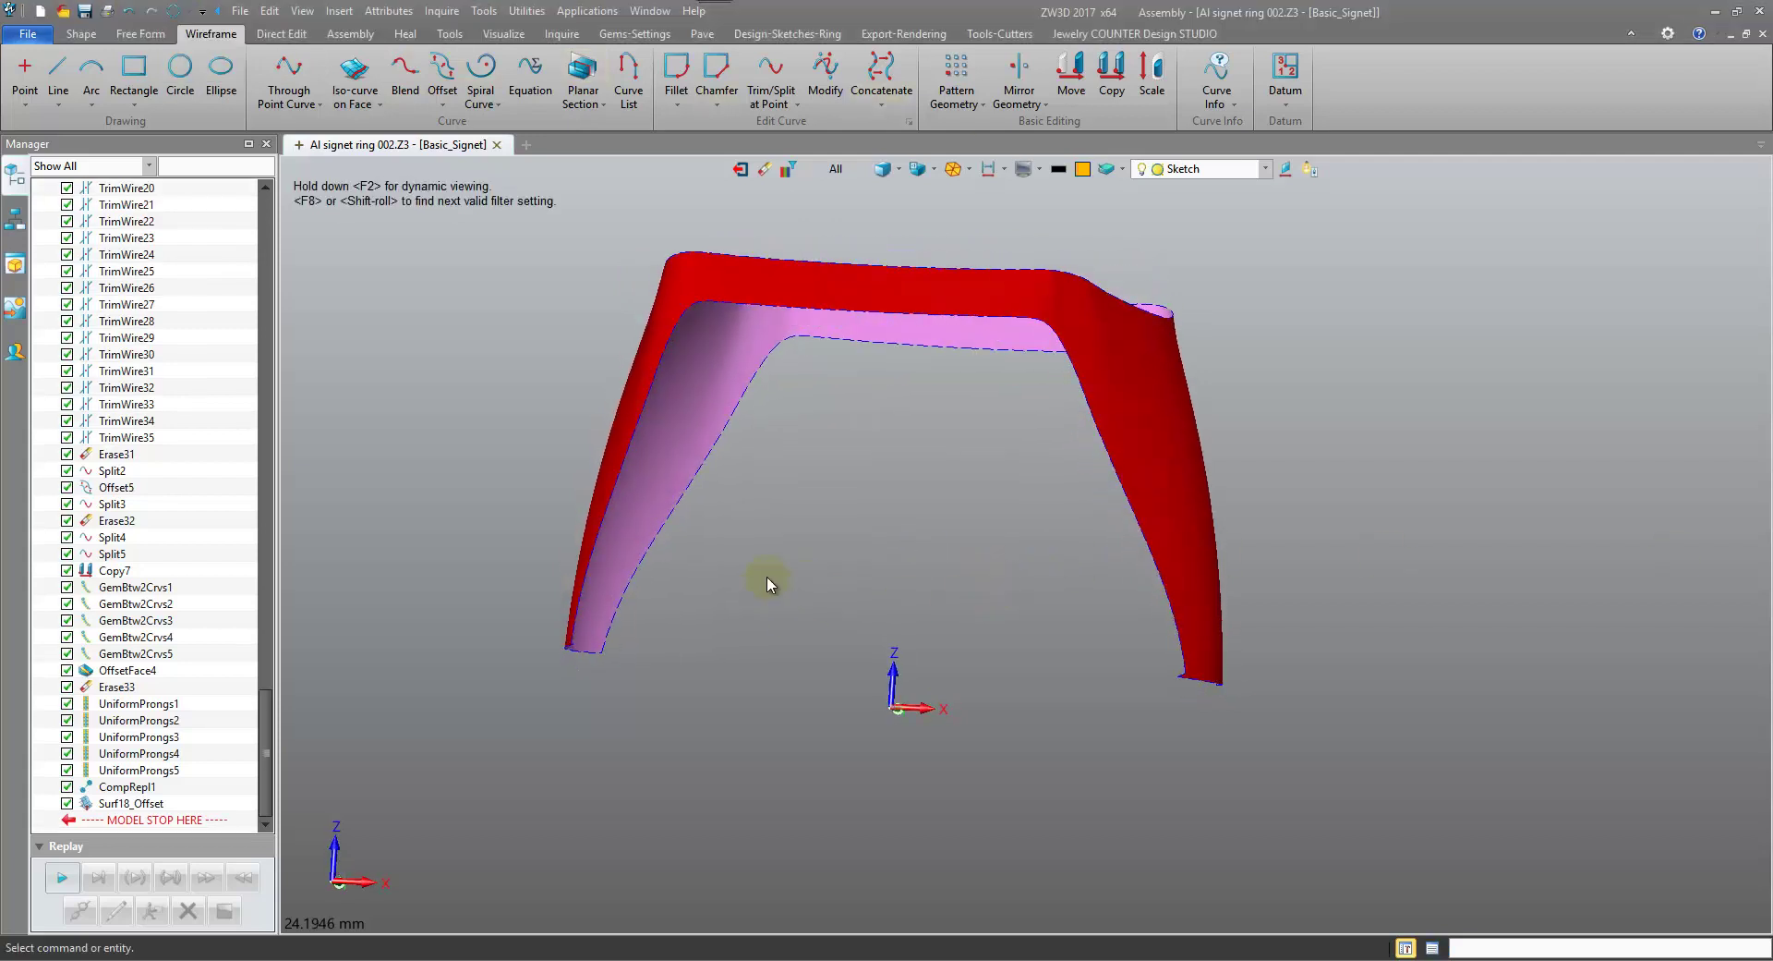
click(59, 79)
right_drag(900, 429, 730, 674)
scroll(912, 529, up, 3)
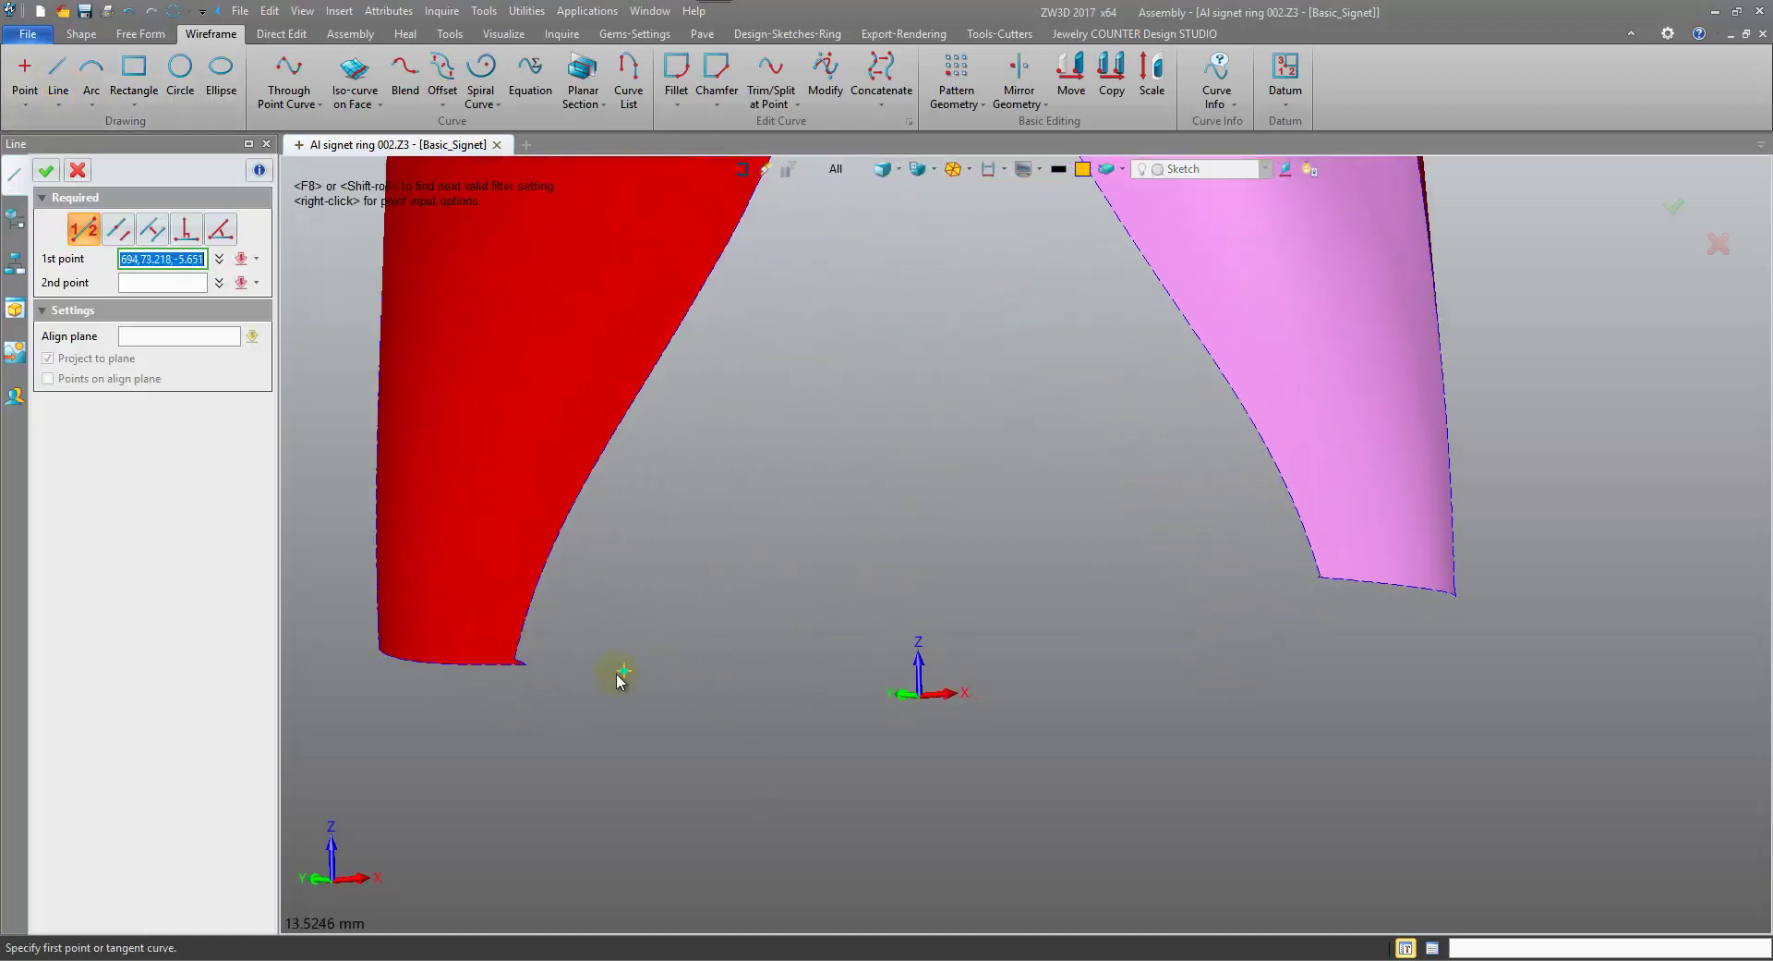
click(528, 670)
middle_drag(528, 670, 1224, 628)
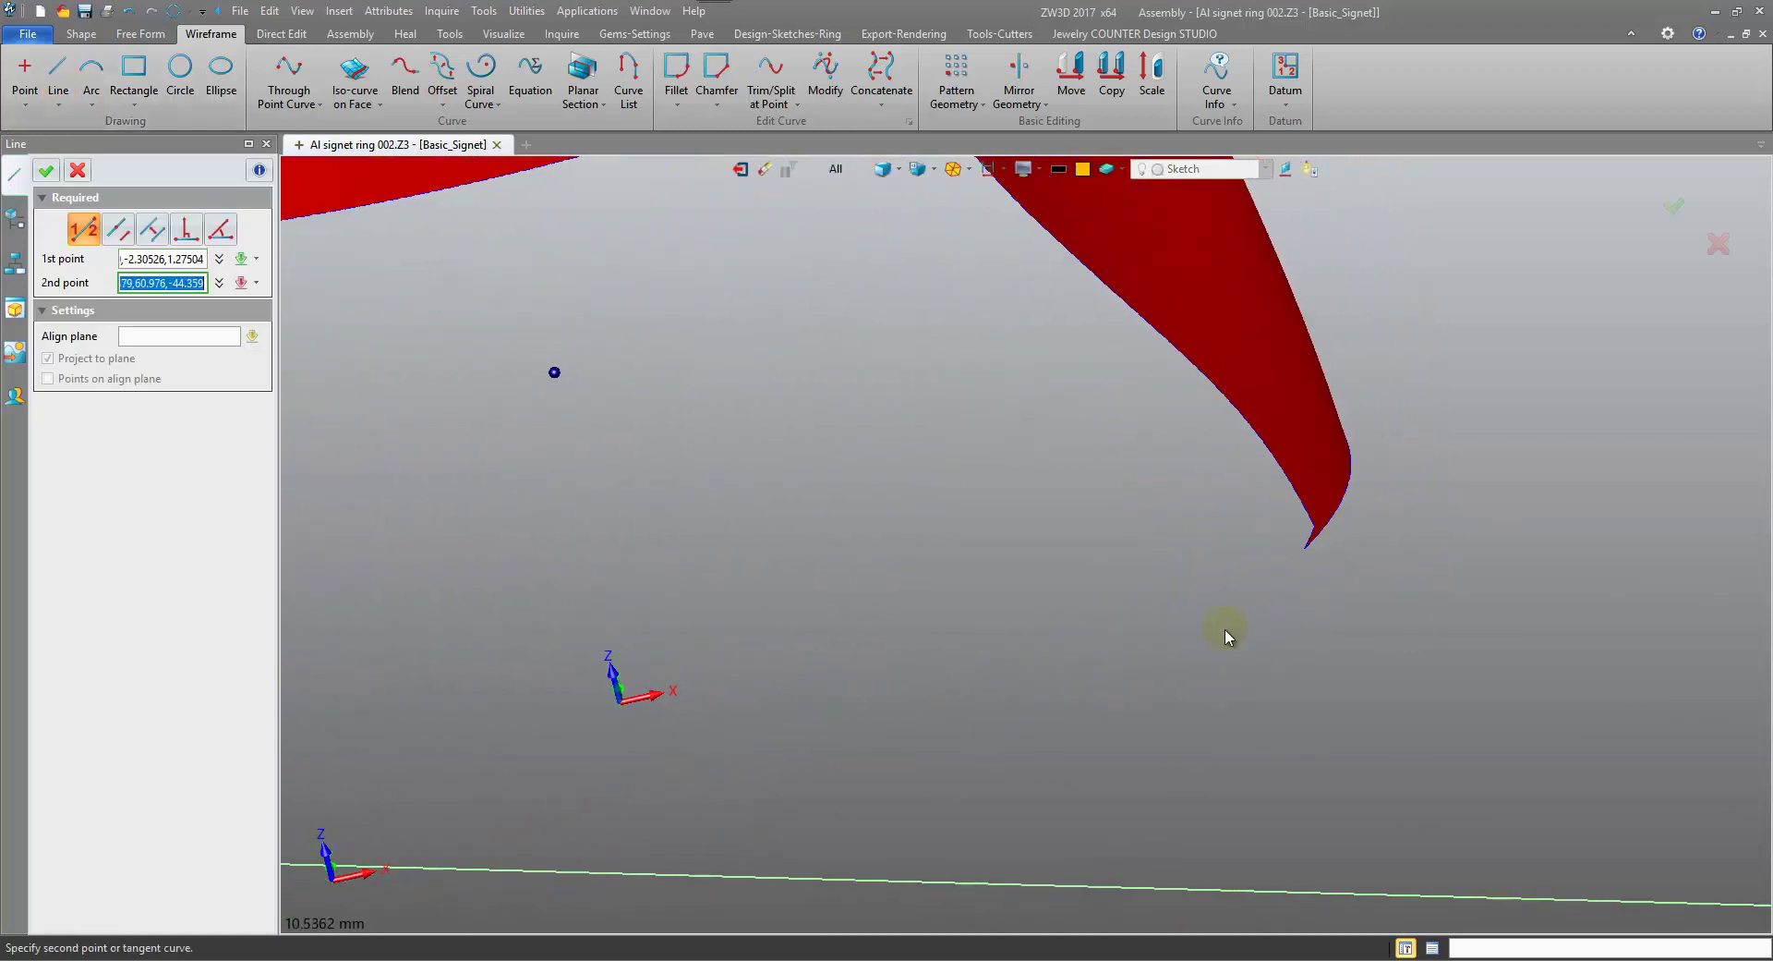
middle_click(867, 420)
middle_drag(867, 419, 805, 580)
middle_click(689, 665)
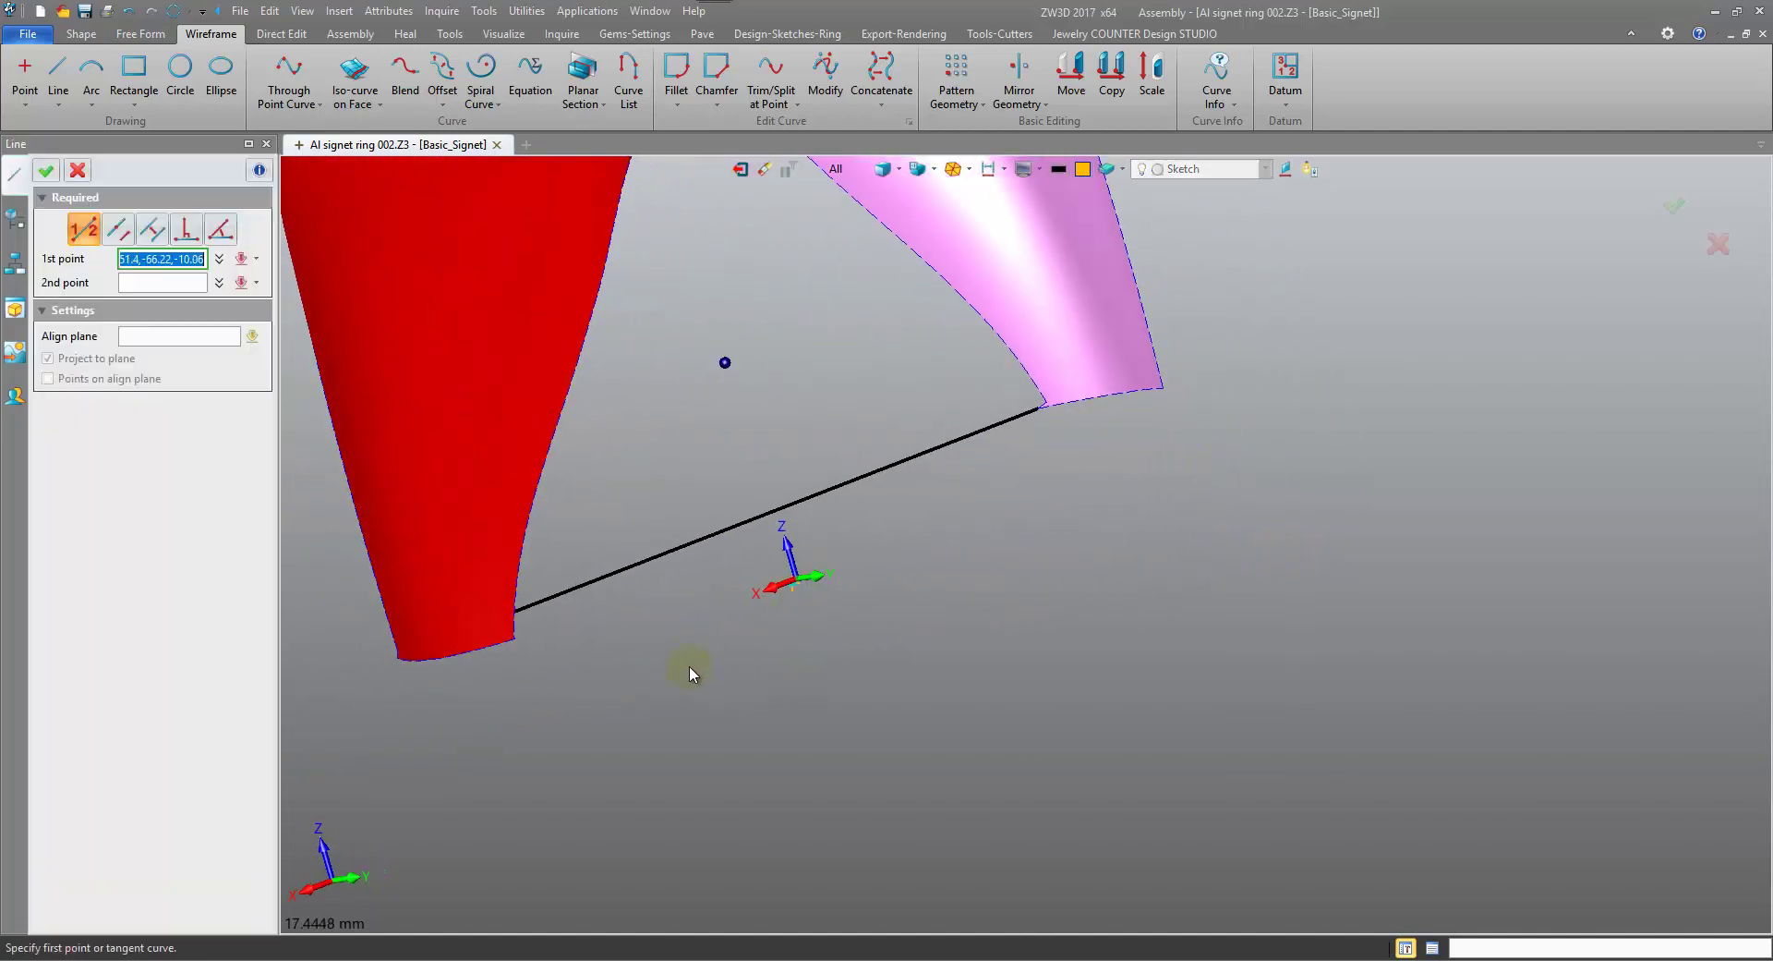
Draw a second line between the leg corners on the opposite open side, correcting its end point to the exact corner.
right_drag(689, 665, 540, 685)
click(522, 662)
middle_drag(522, 661, 1118, 491)
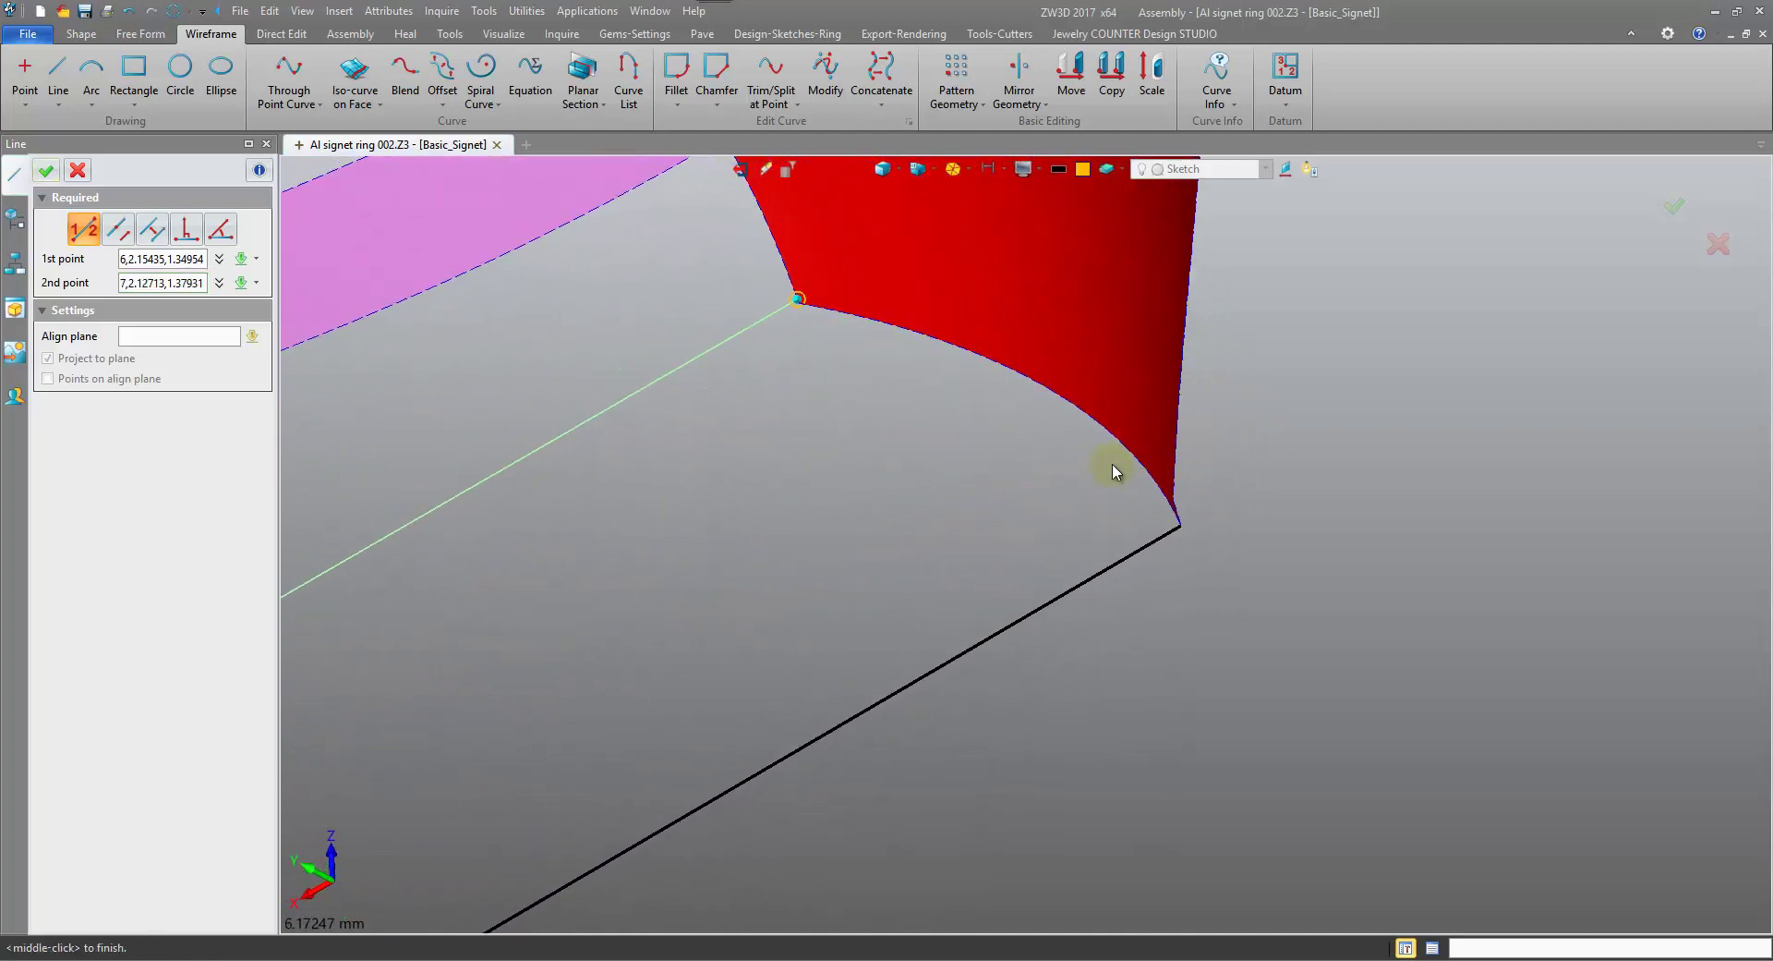
scroll(860, 283, up, 8)
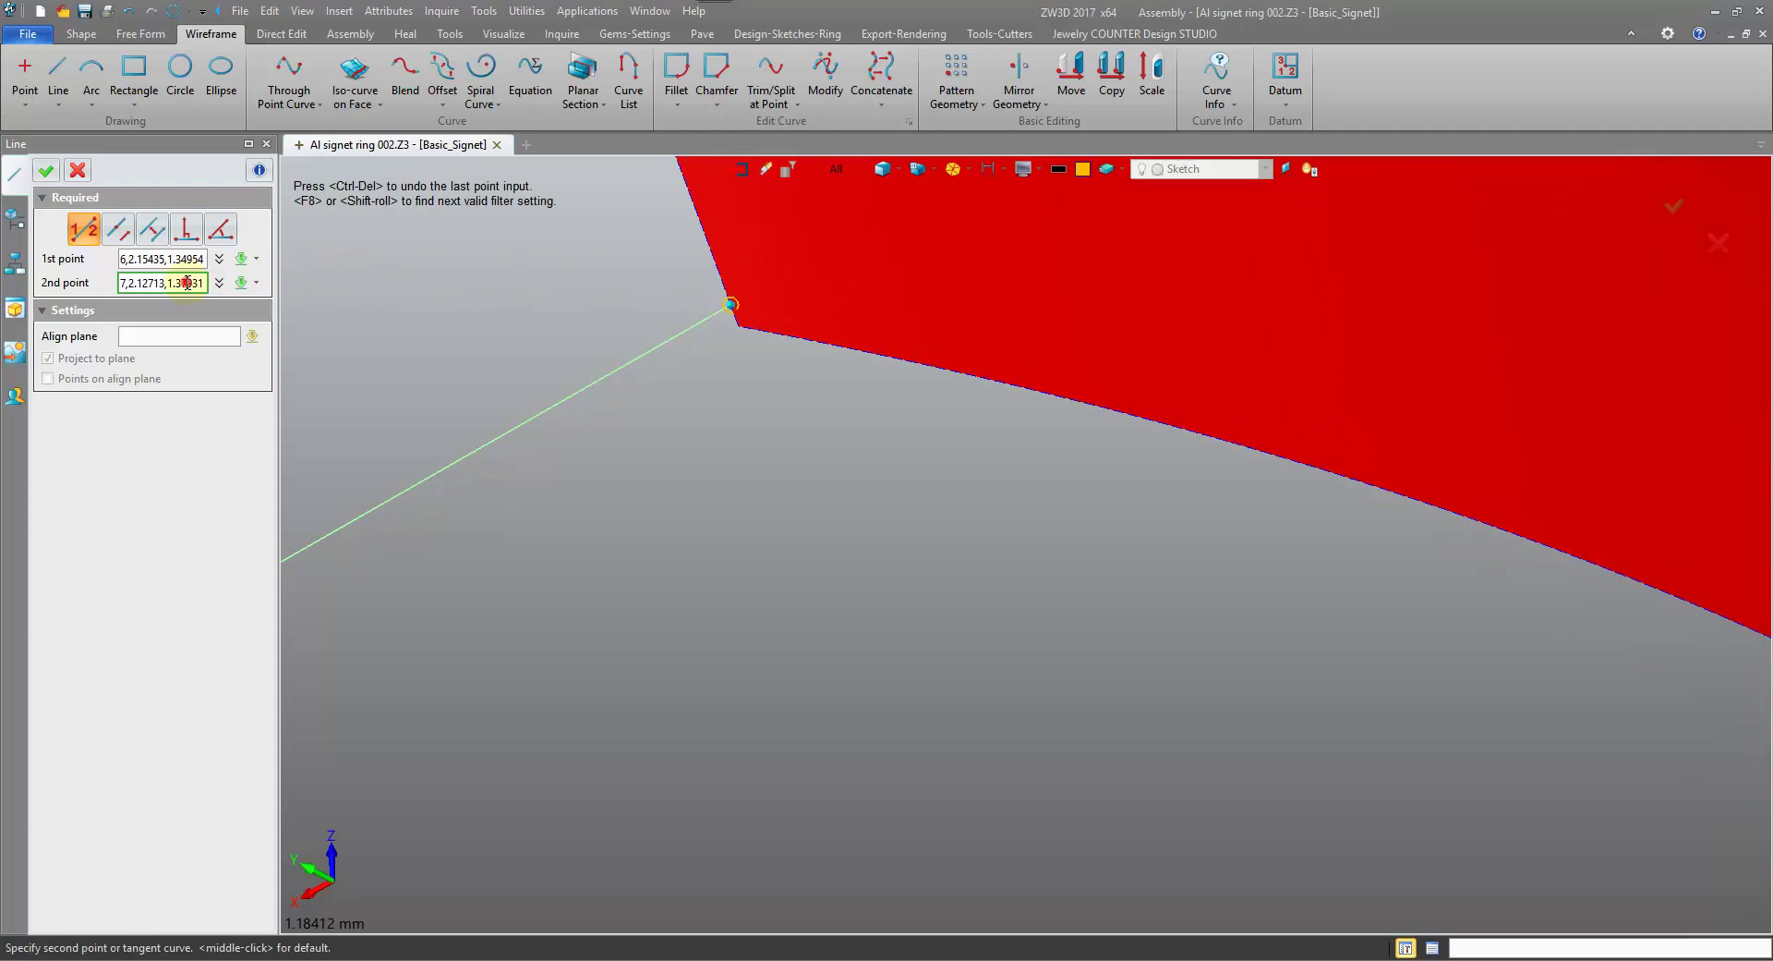
click(739, 328)
scroll(755, 503, down, 5)
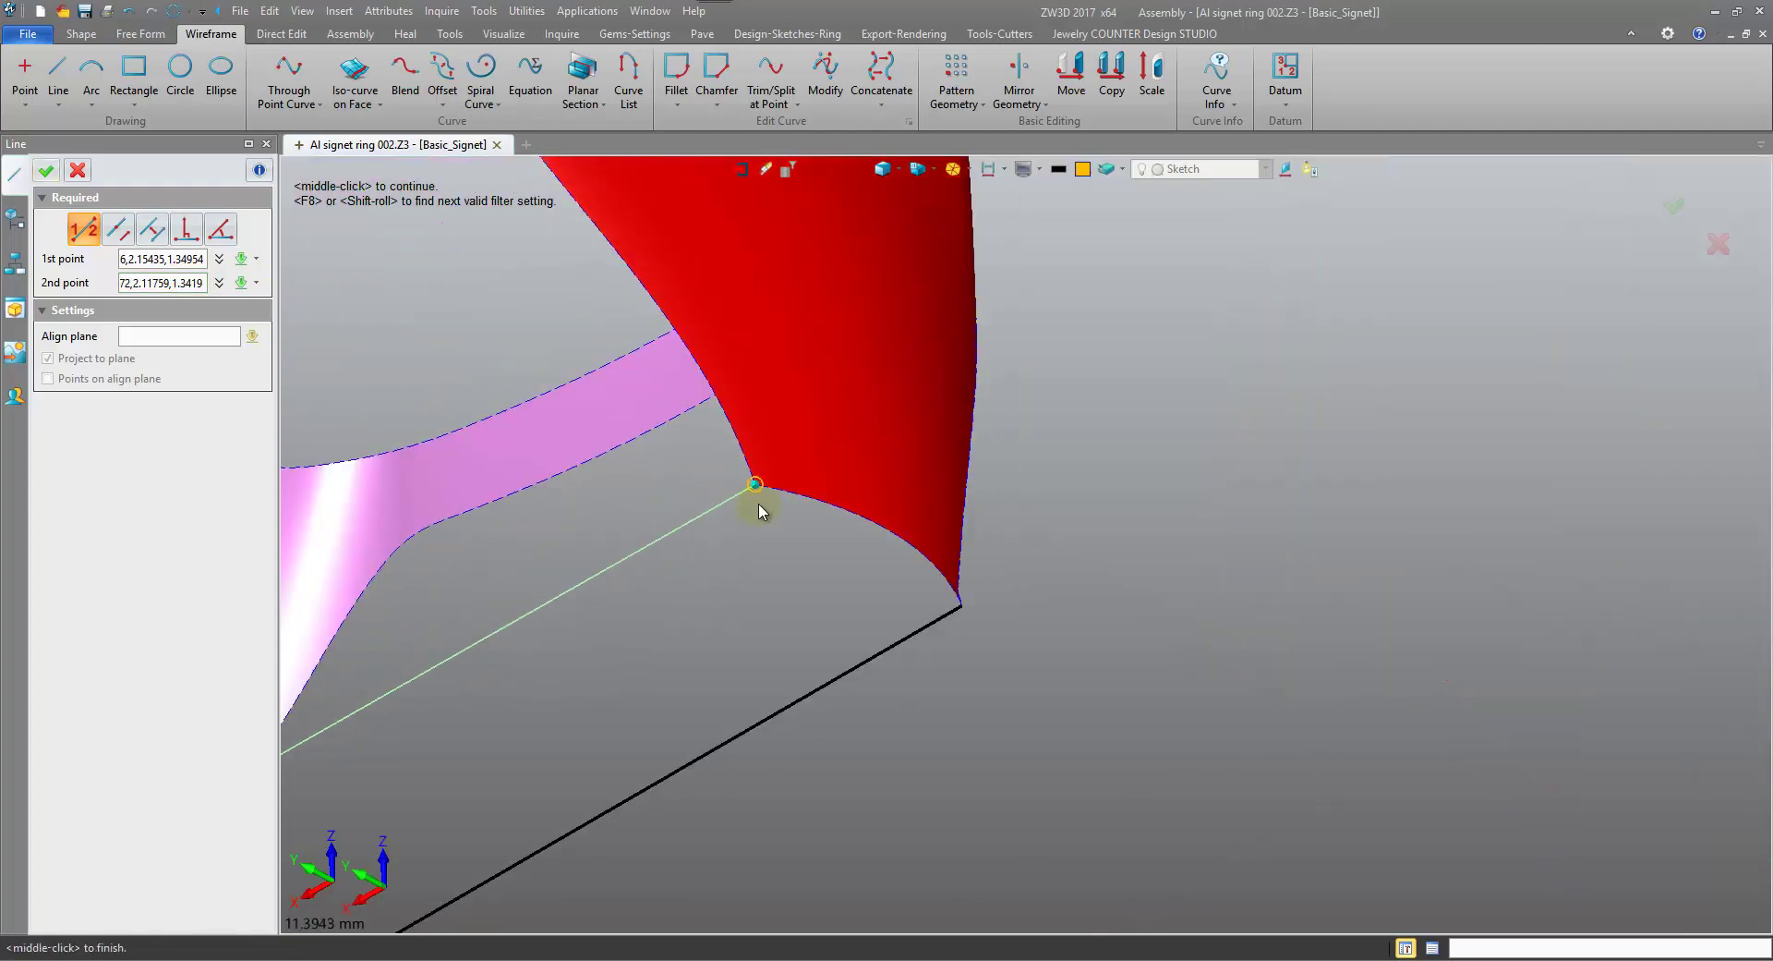
click(45, 170)
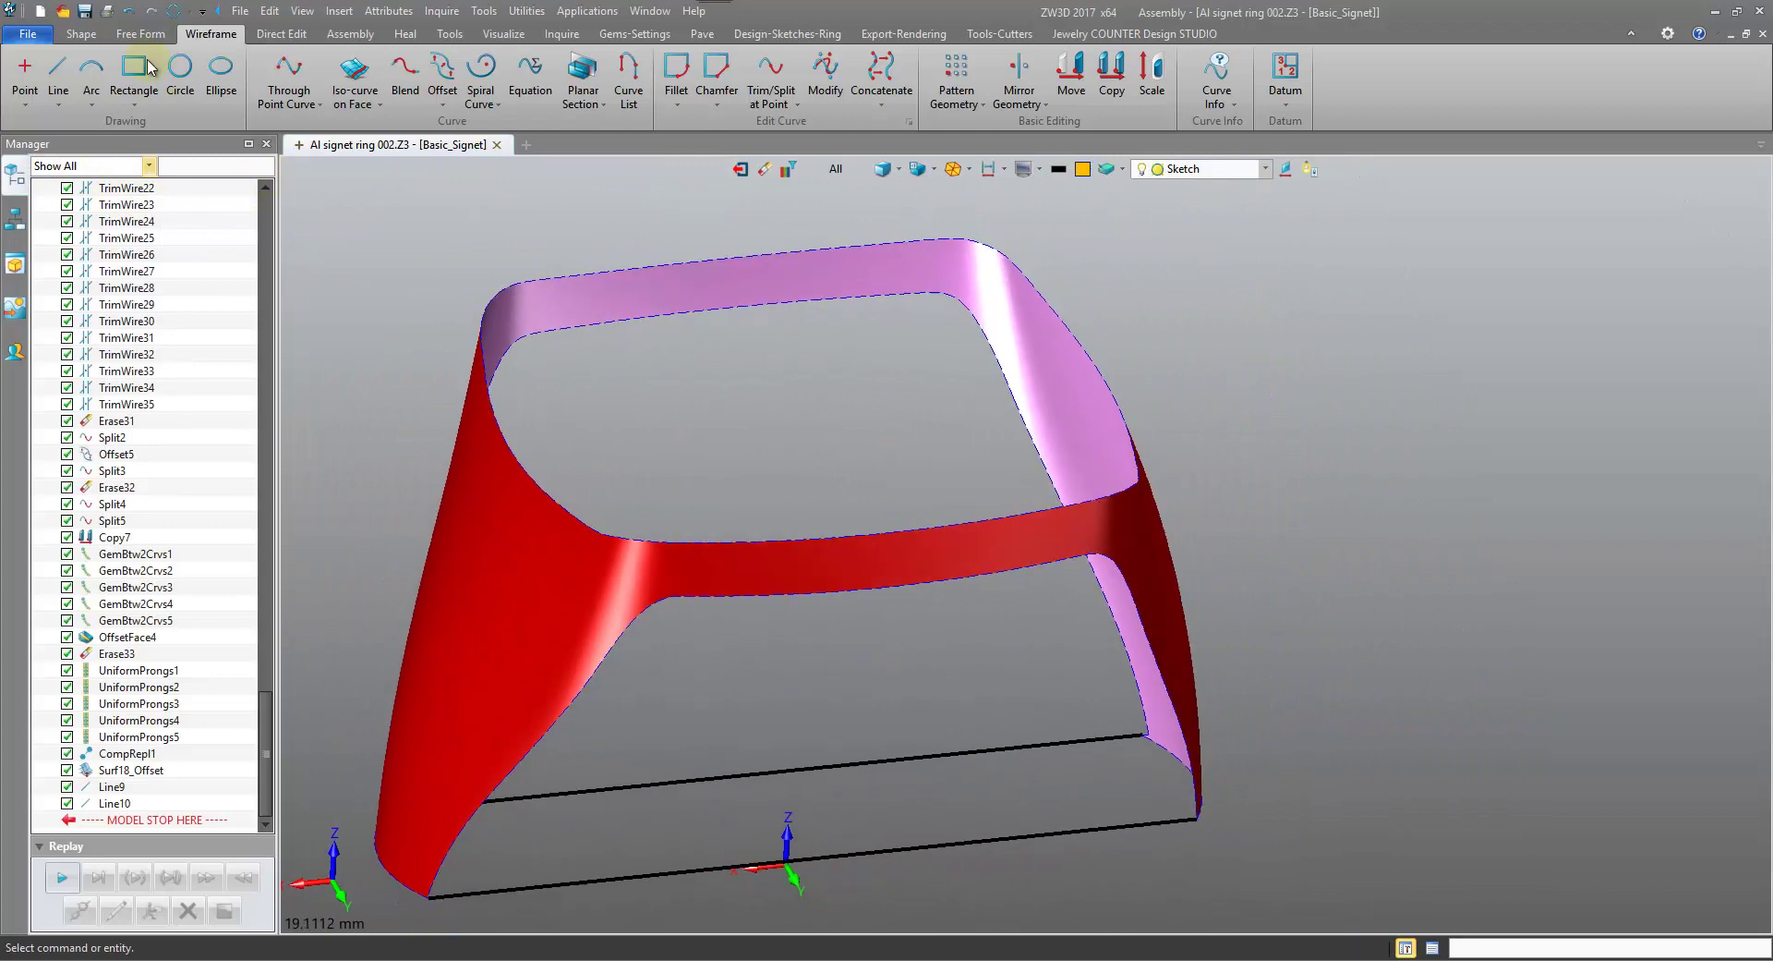
Close the top opening of the offset surface with an N-sided patch.
click(136, 35)
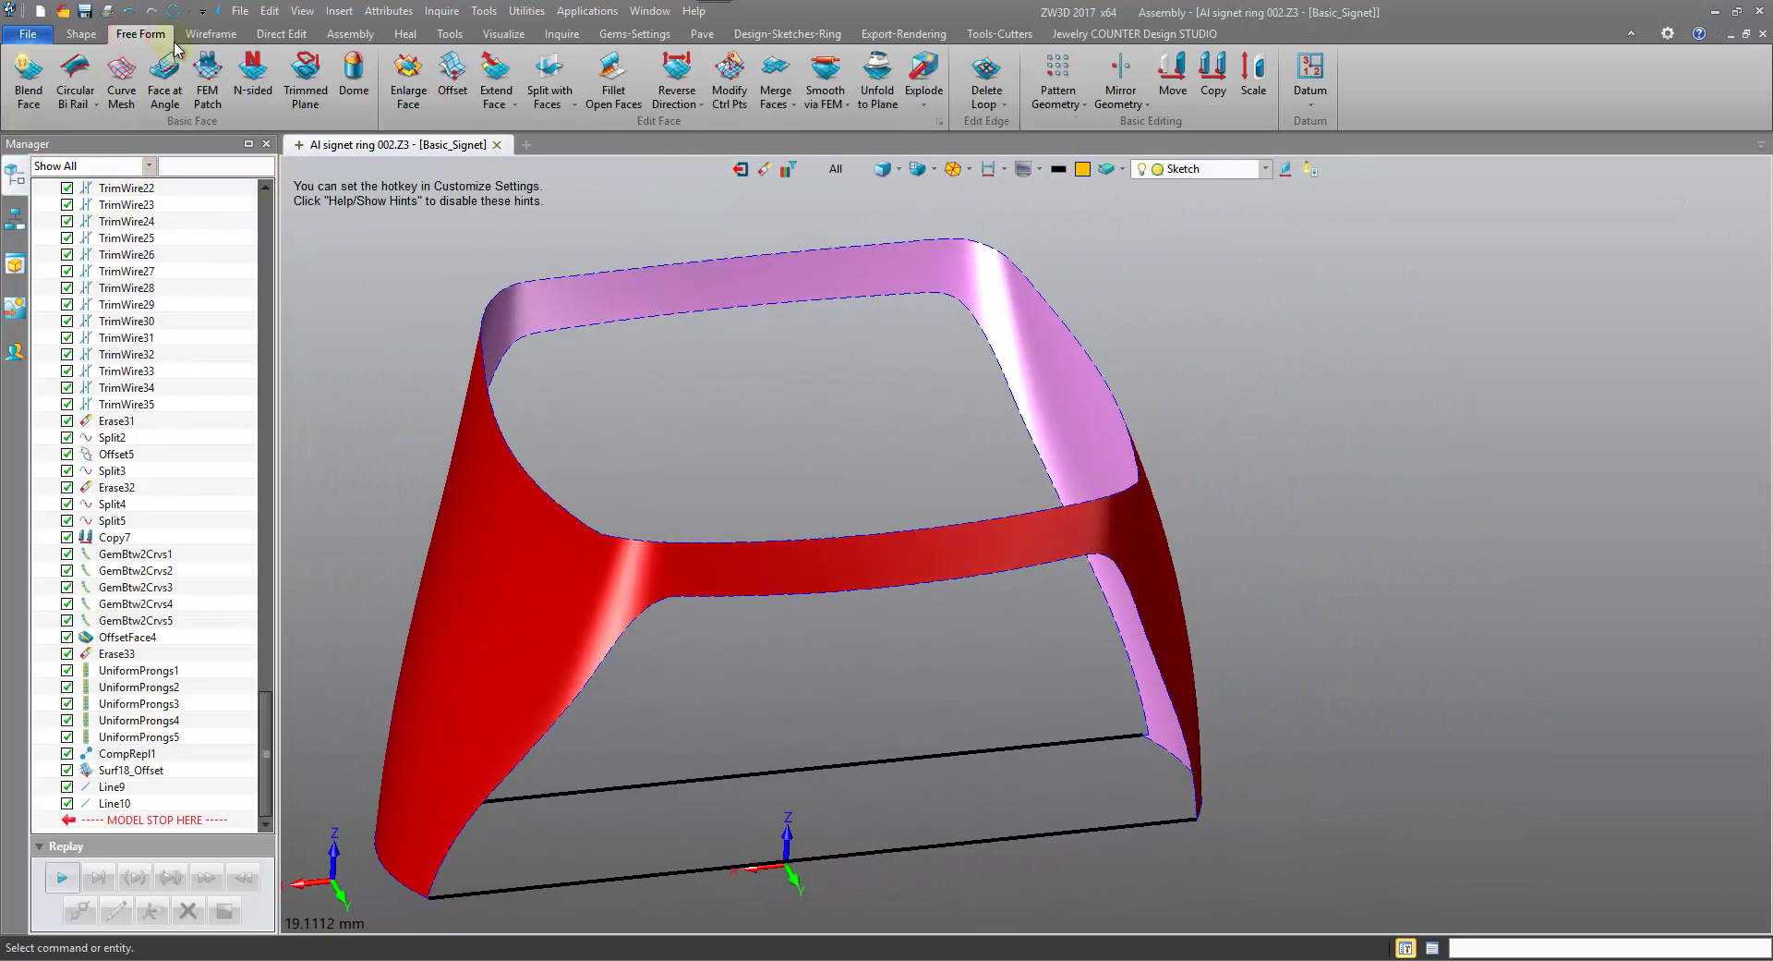
click(253, 78)
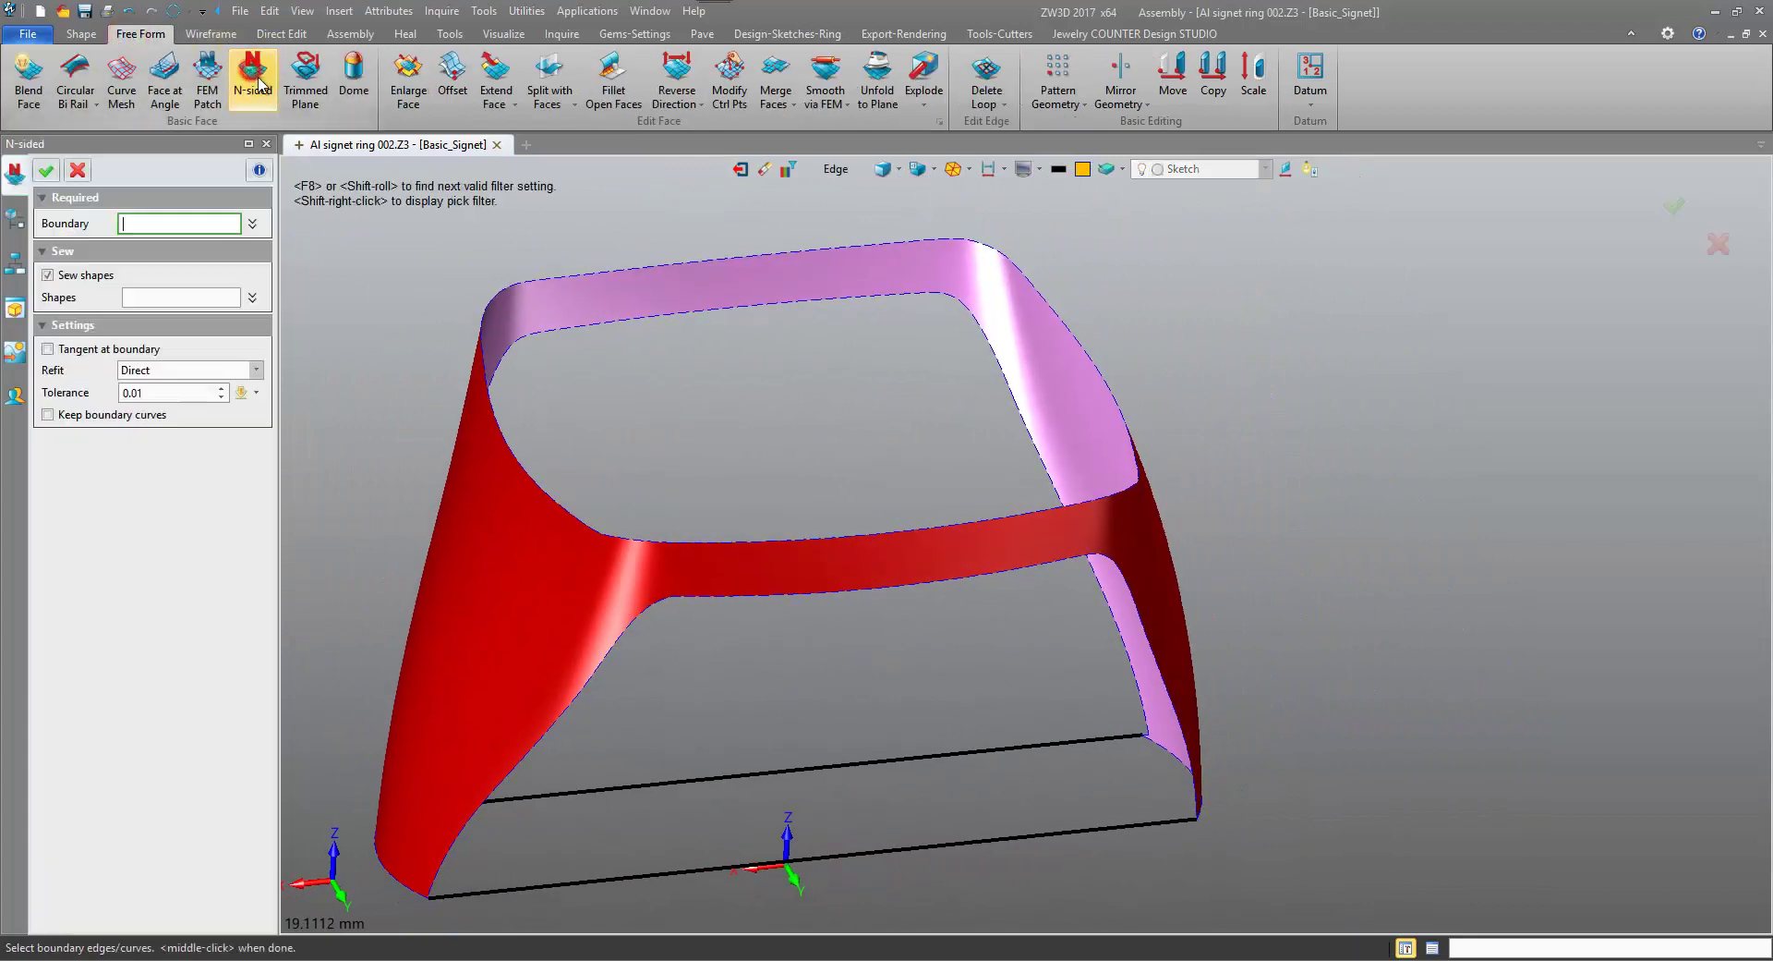
click(46, 171)
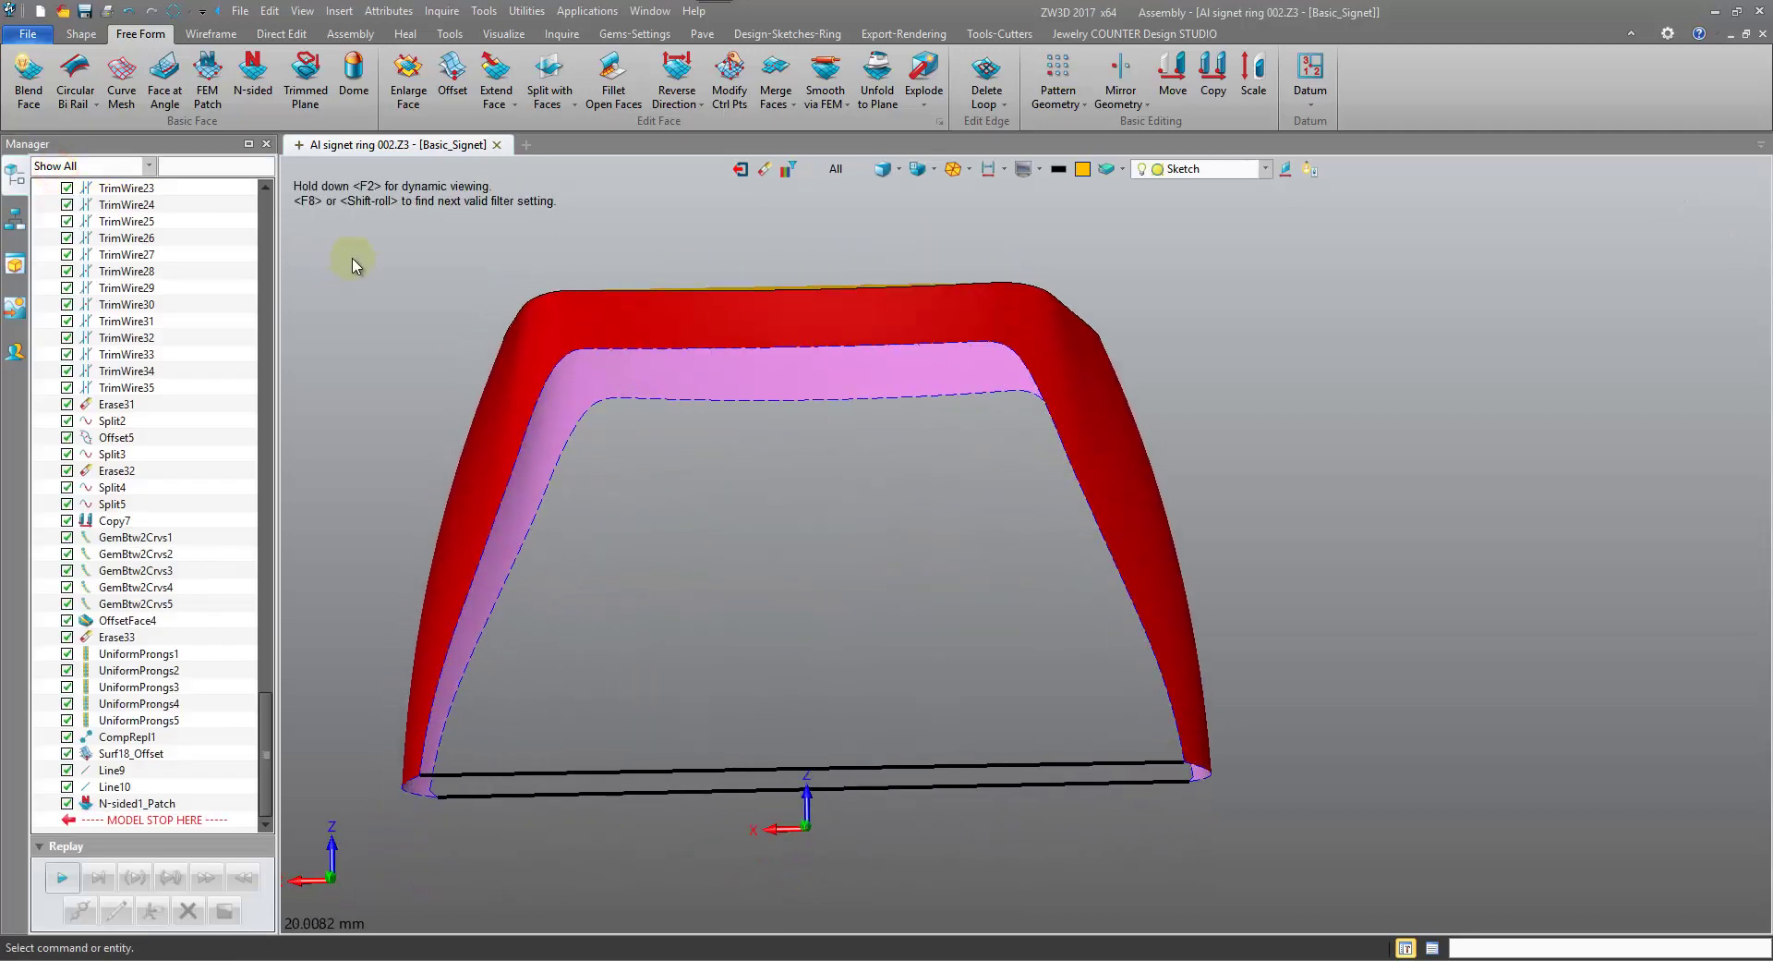
Start an FEM Patch for one side opening and select the red surface's arched edges, including the short segments, as its boundary.
click(207, 79)
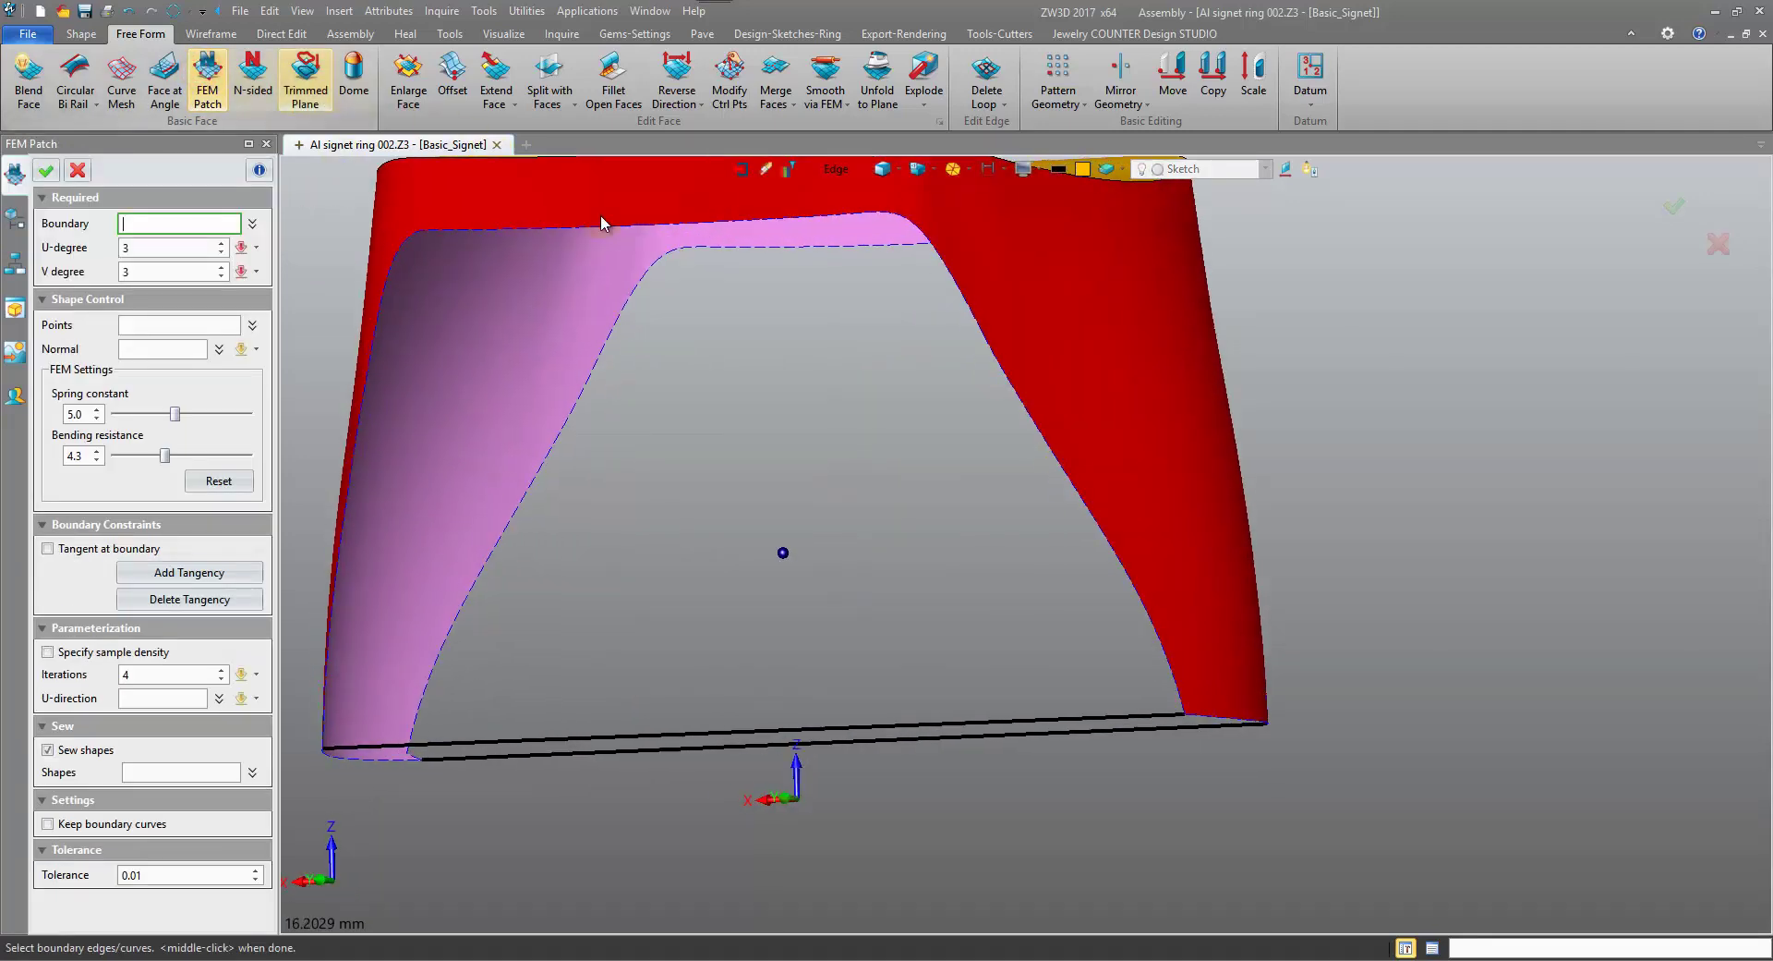
click(520, 232)
right_drag(631, 233, 689, 242)
click(689, 238)
right_drag(874, 281, 1016, 403)
scroll(1019, 405, up, 1)
scroll(1014, 379, up, 5)
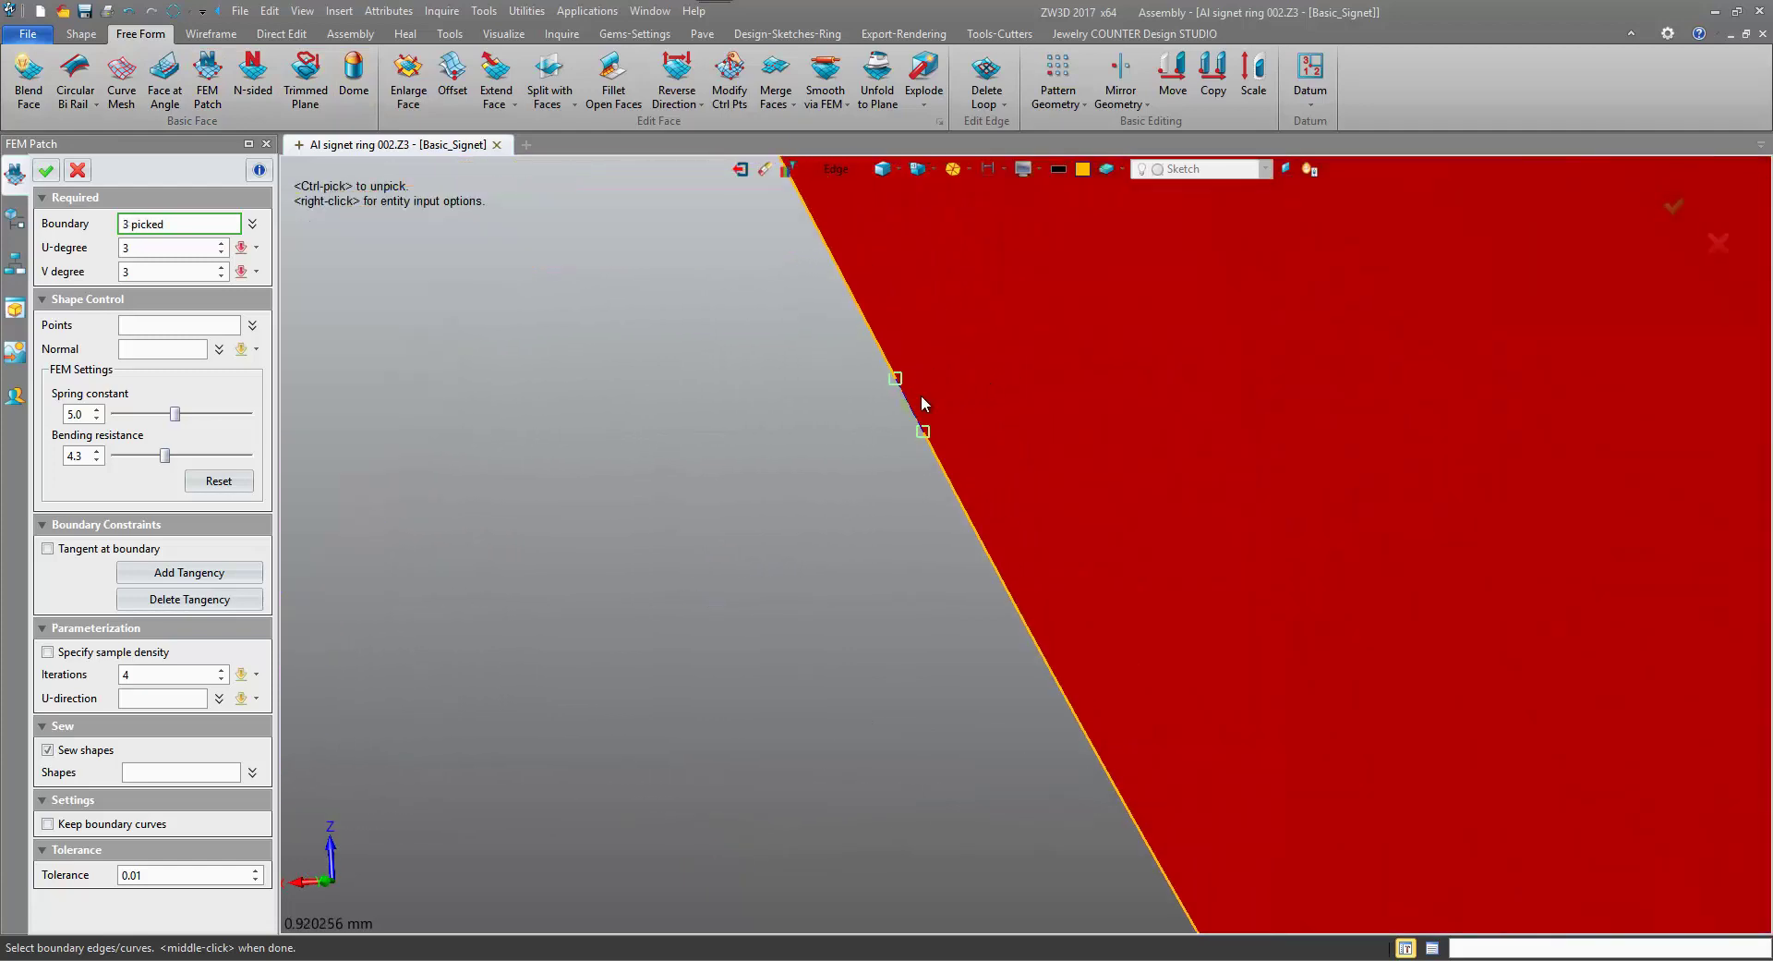
scroll(909, 407, down, 8)
scroll(1049, 628, up, 5)
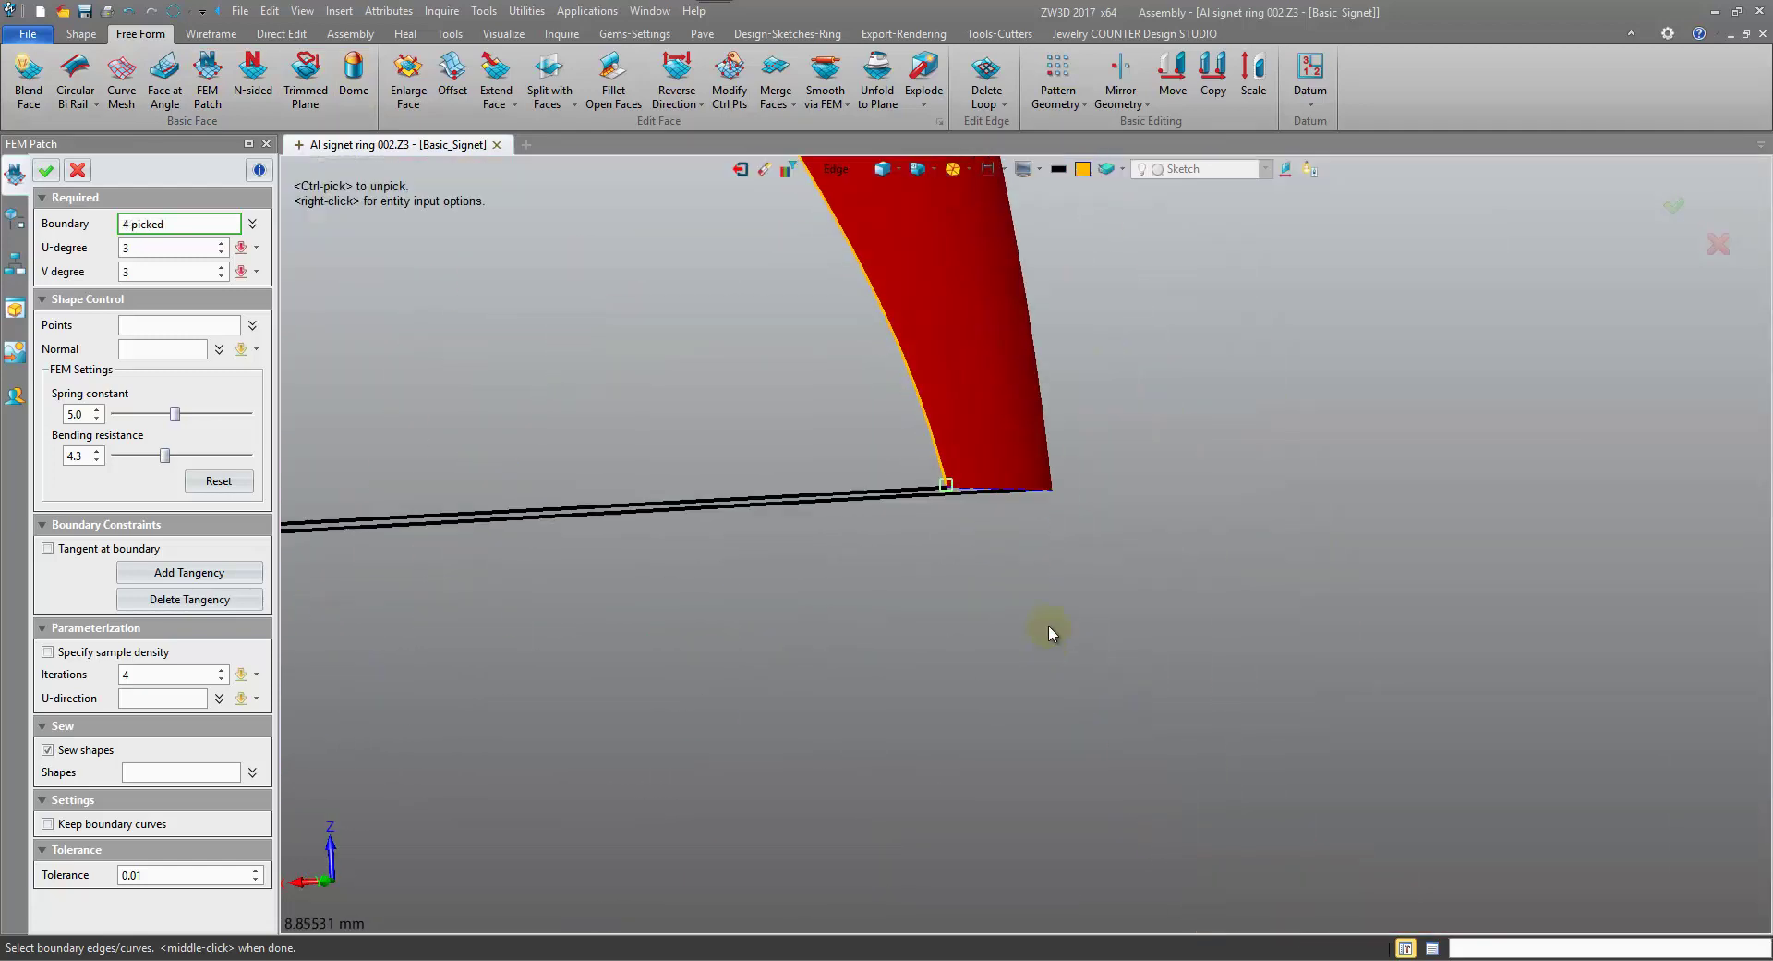
scroll(944, 496, up, 4)
click(883, 504)
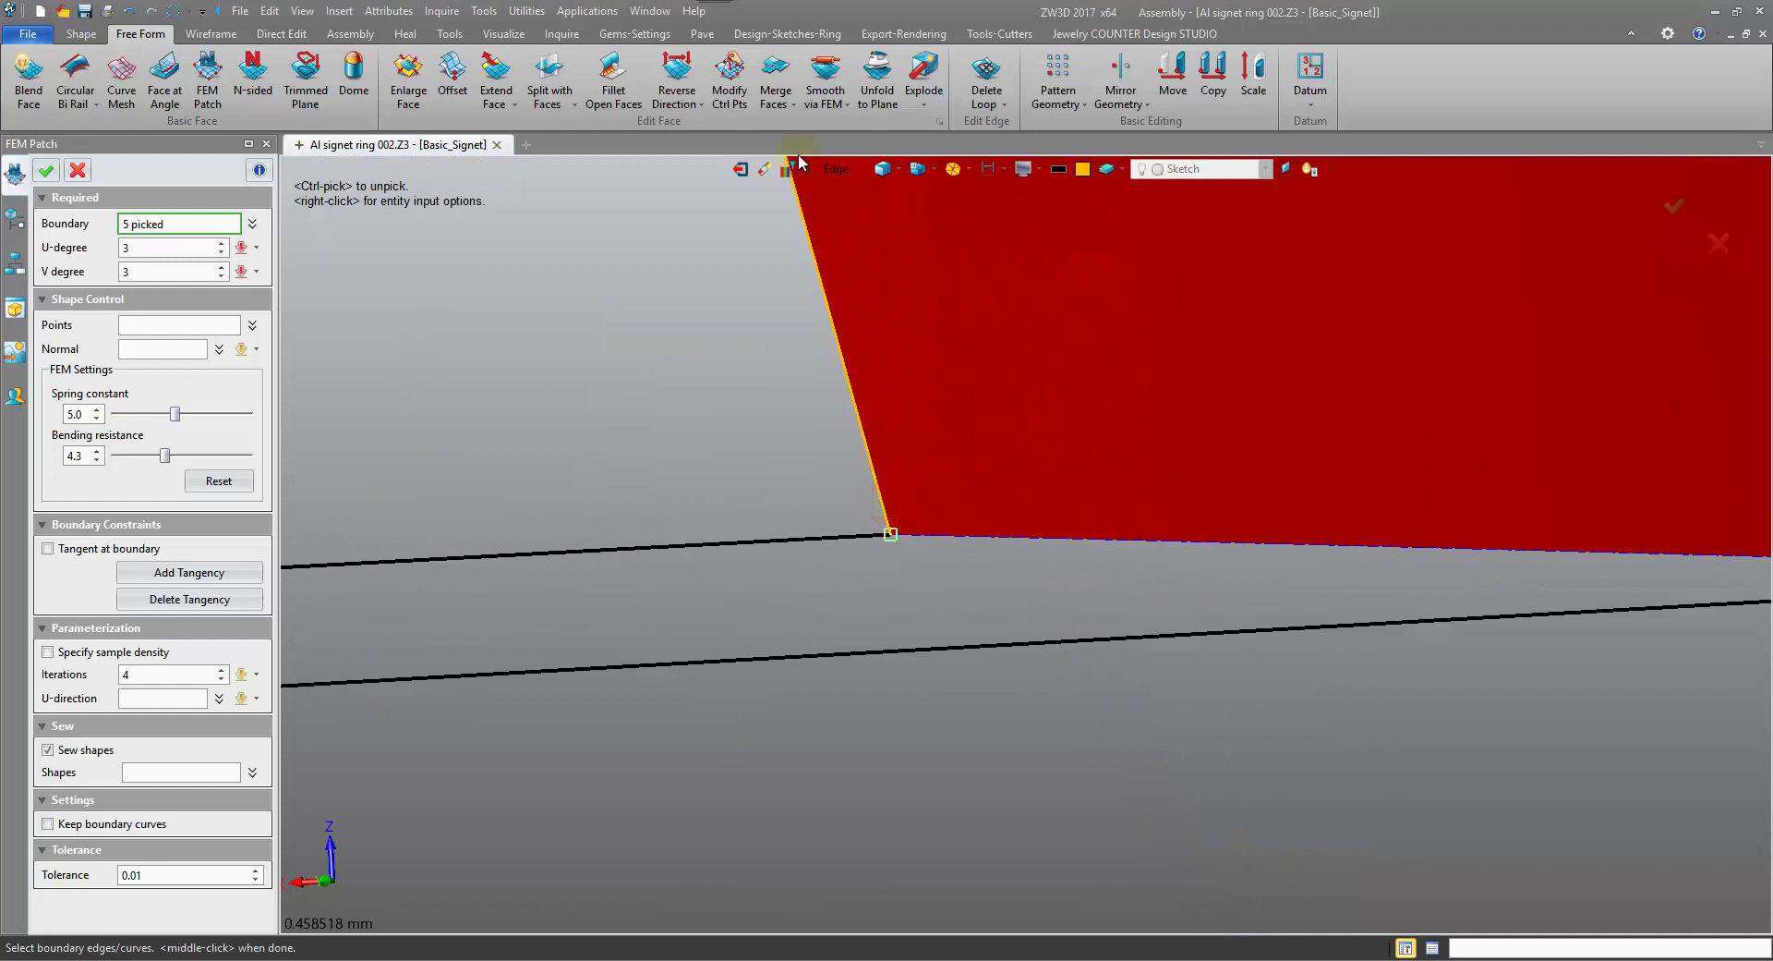
Add the lower line and the short corner edge to the FEM Patch boundary and create the side patch.
click(827, 173)
click(877, 266)
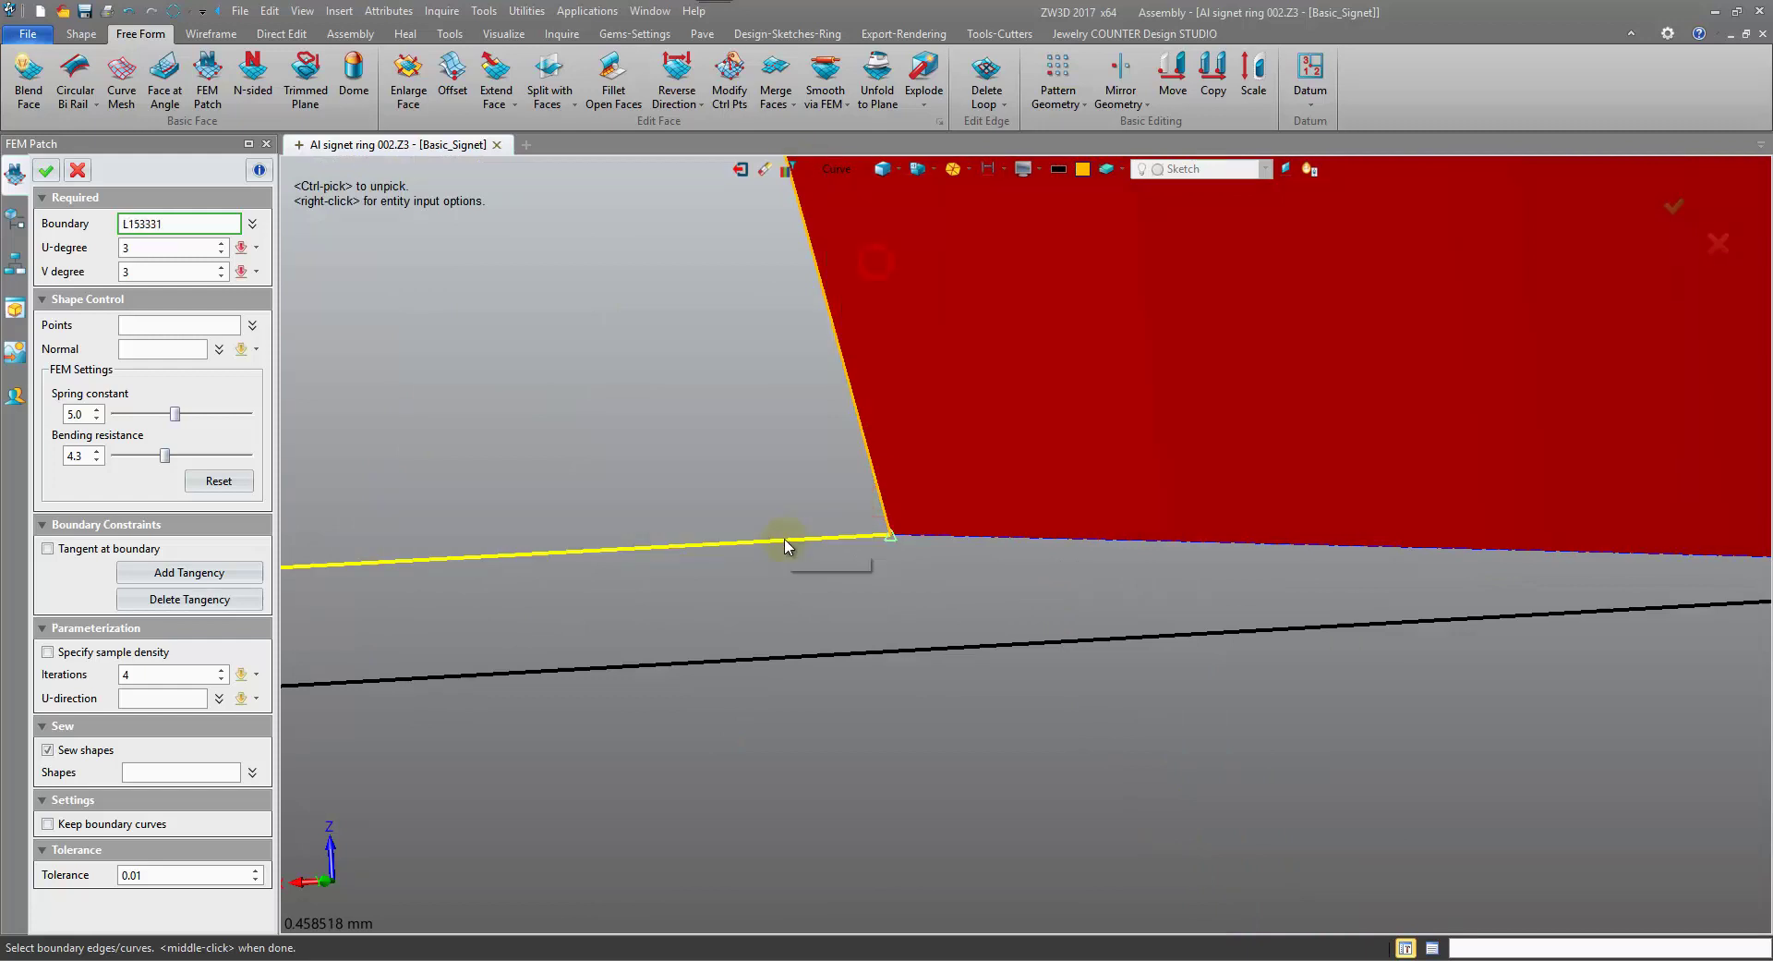
scroll(786, 545, down, 10)
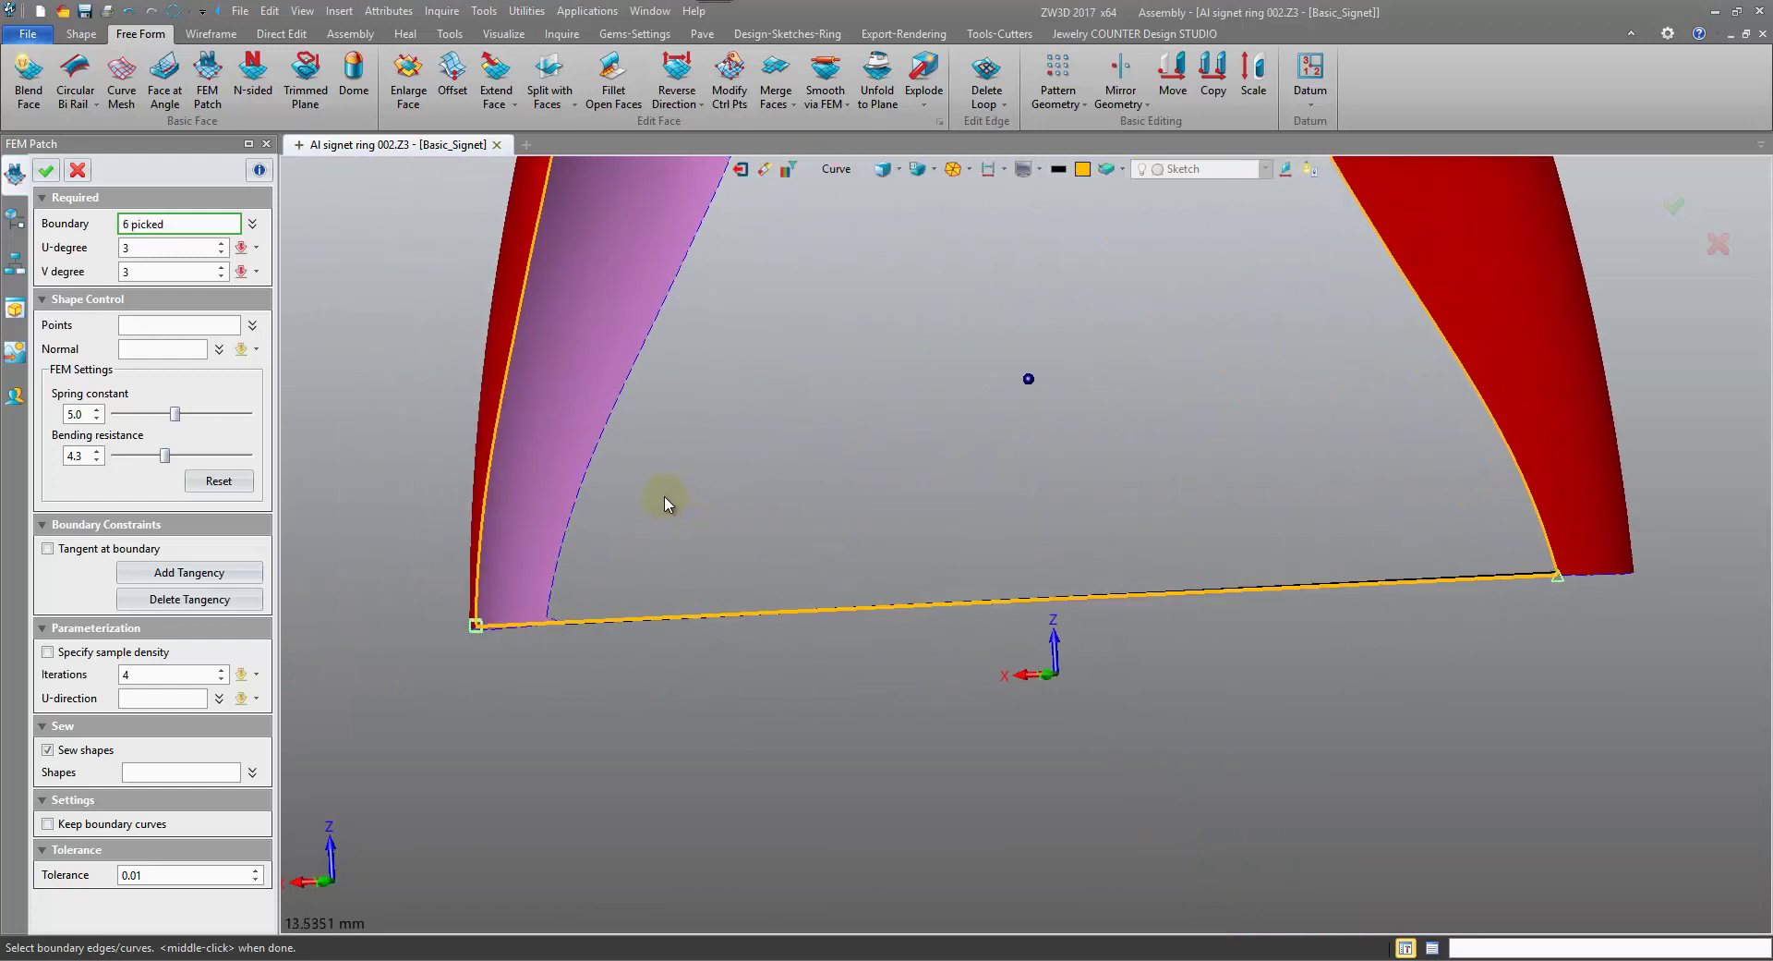
scroll(547, 621, up, 10)
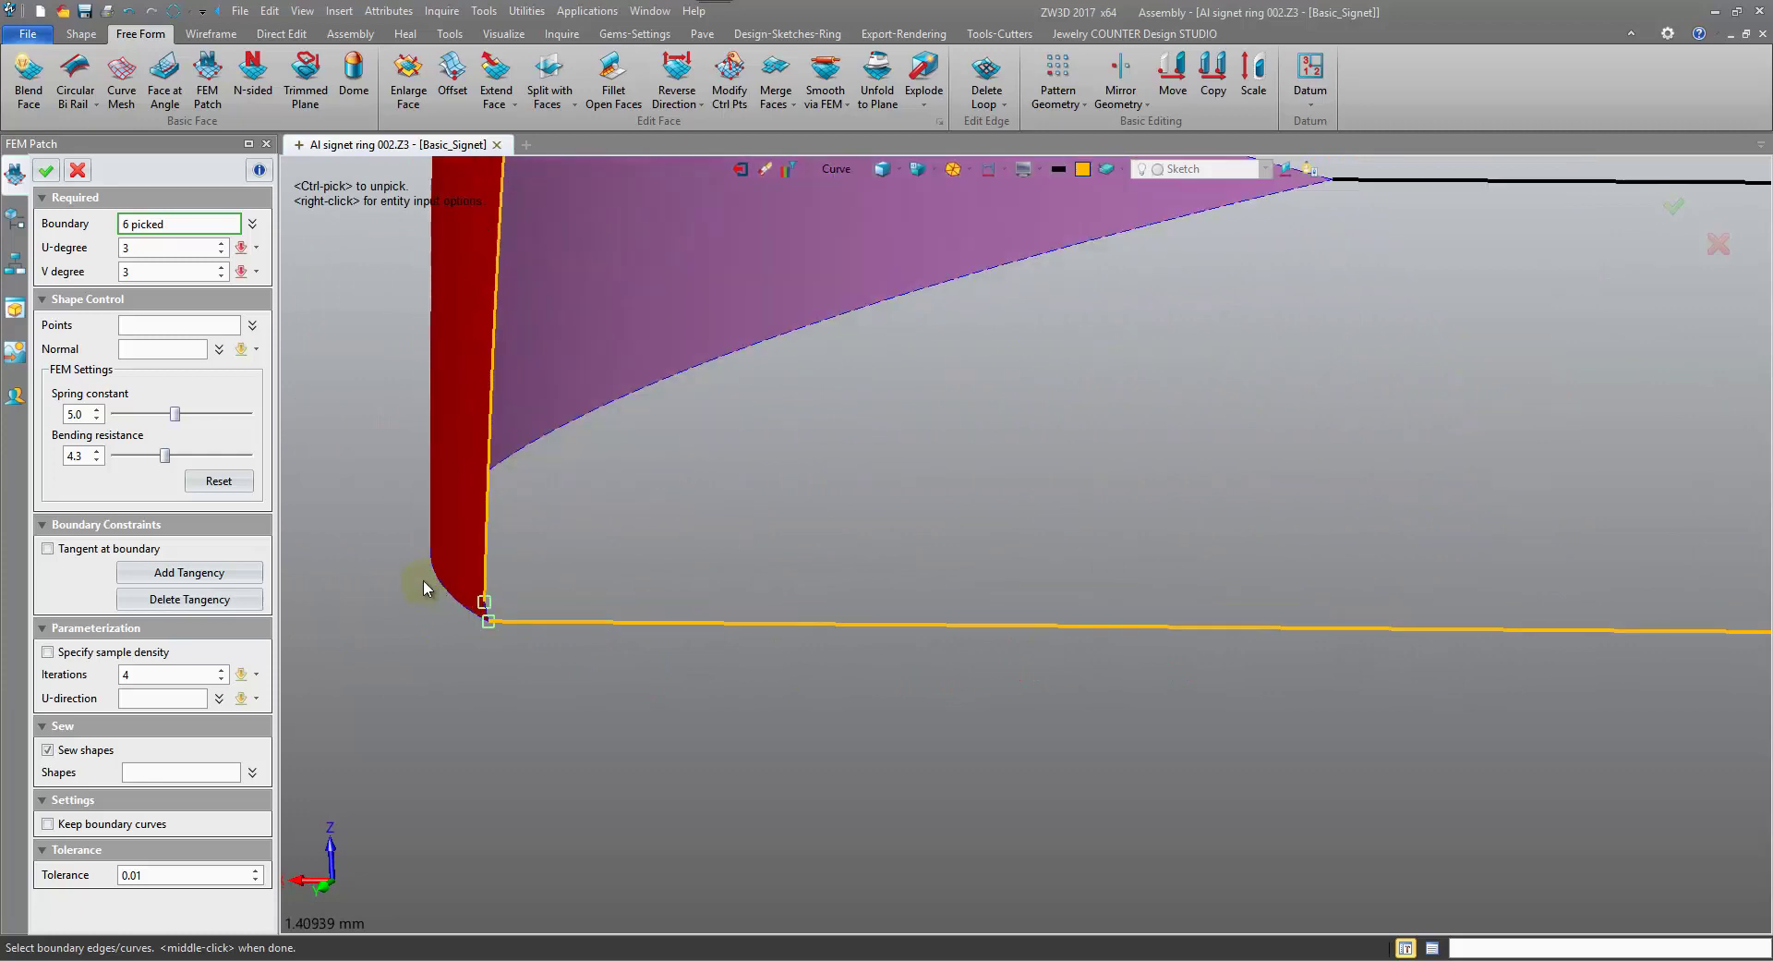
click(840, 169)
click(872, 278)
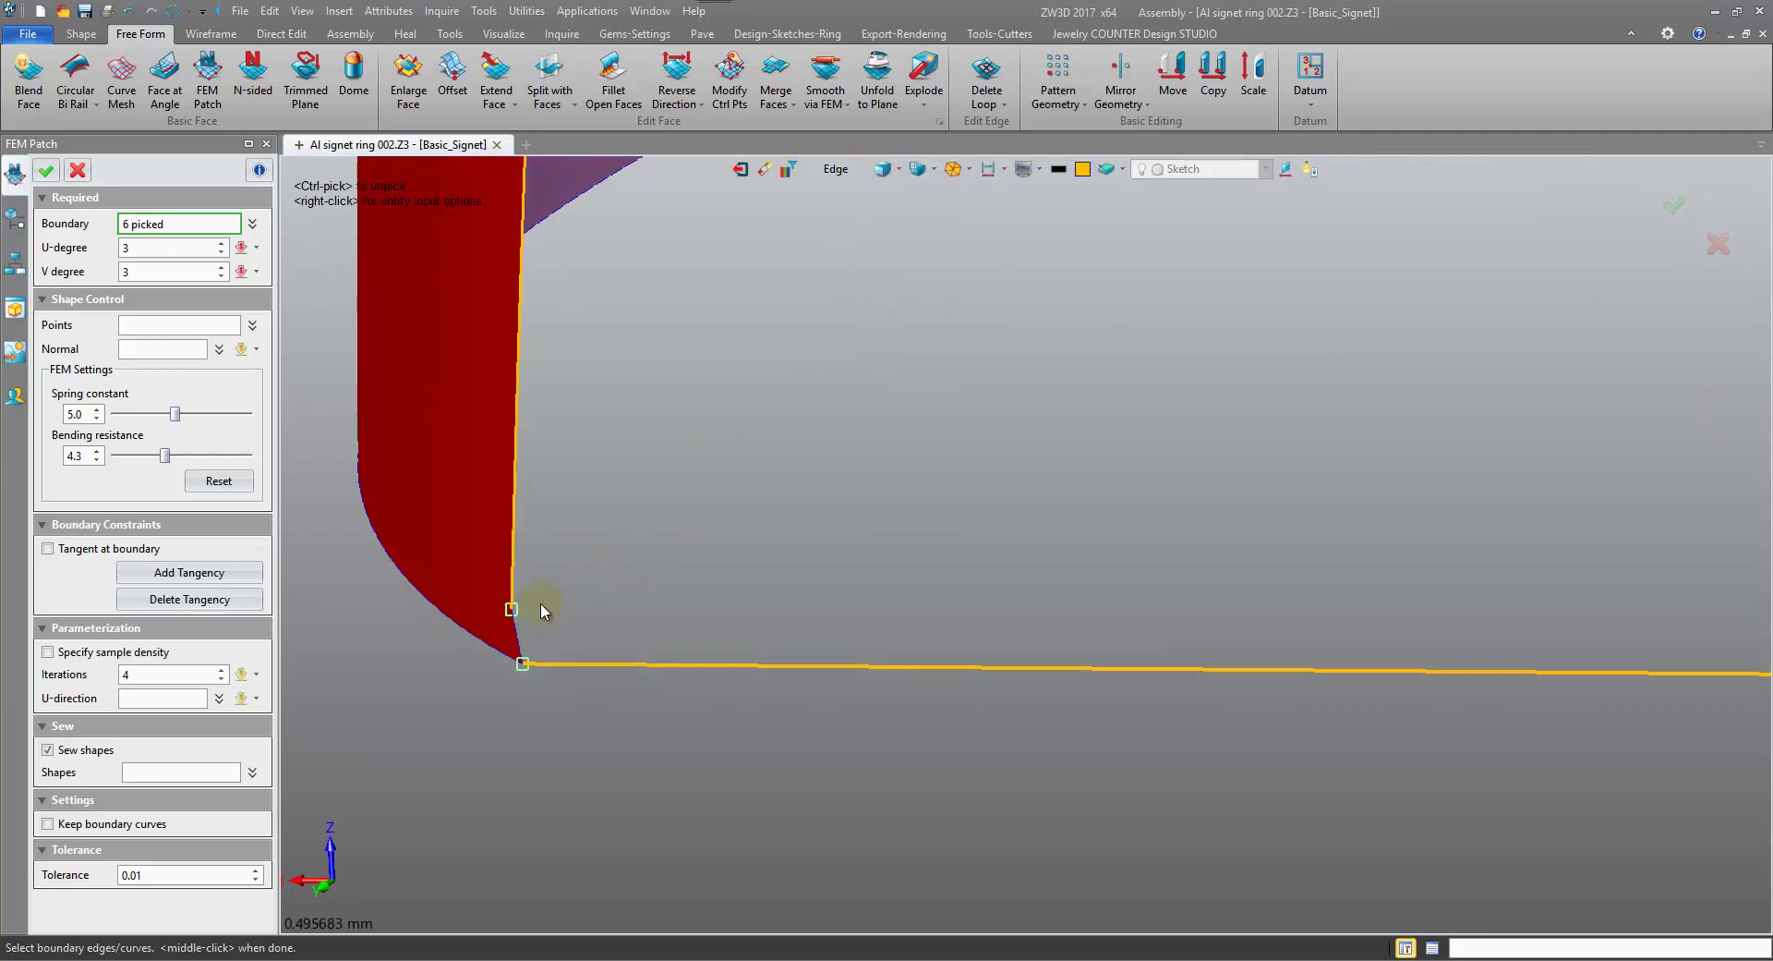
click(515, 635)
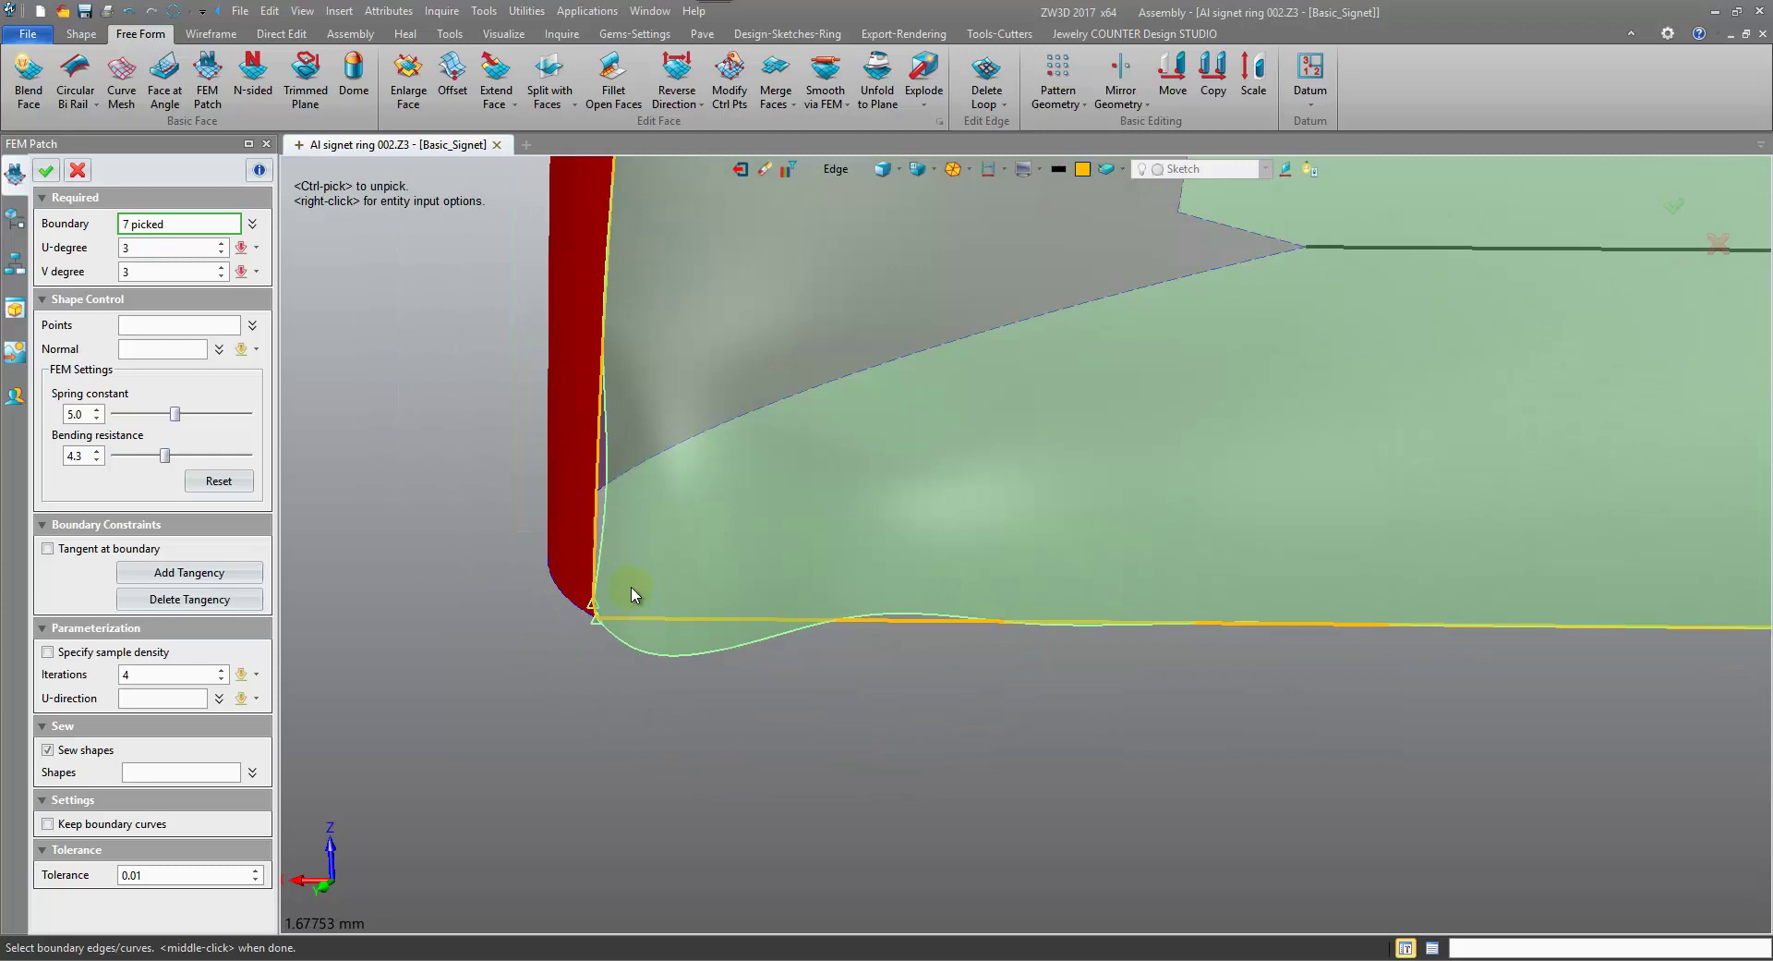
scroll(628, 593, down, 3)
scroll(628, 593, down, 5)
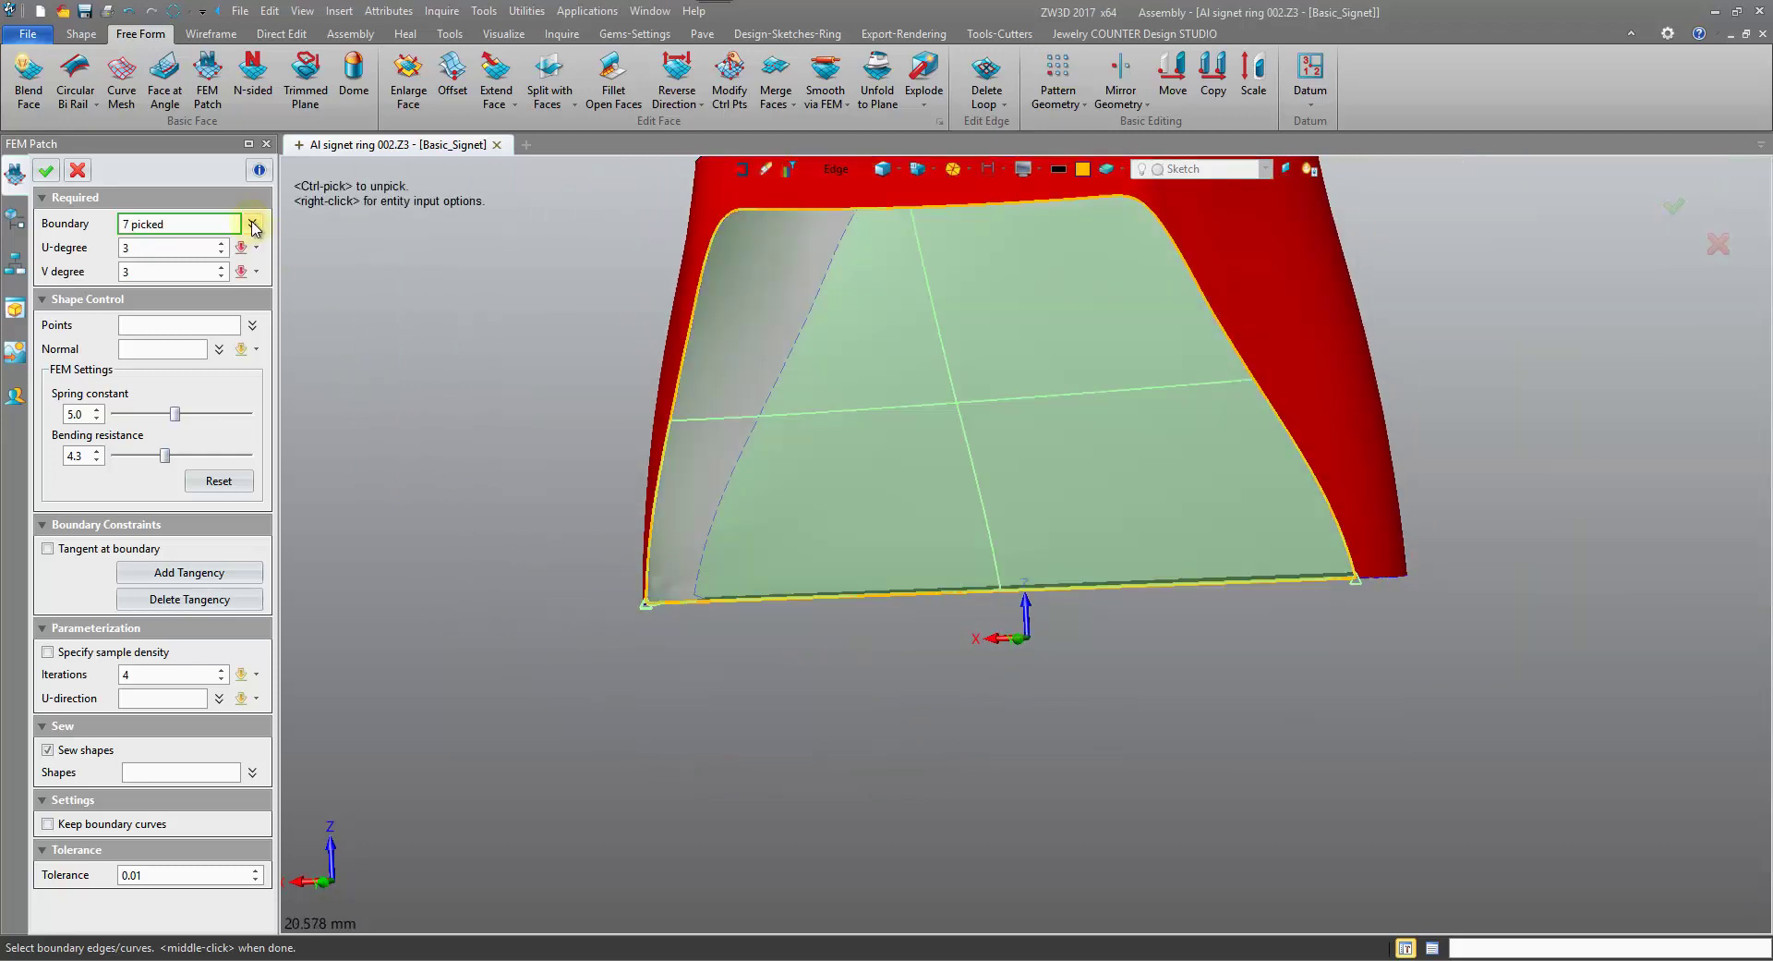
key(Down)
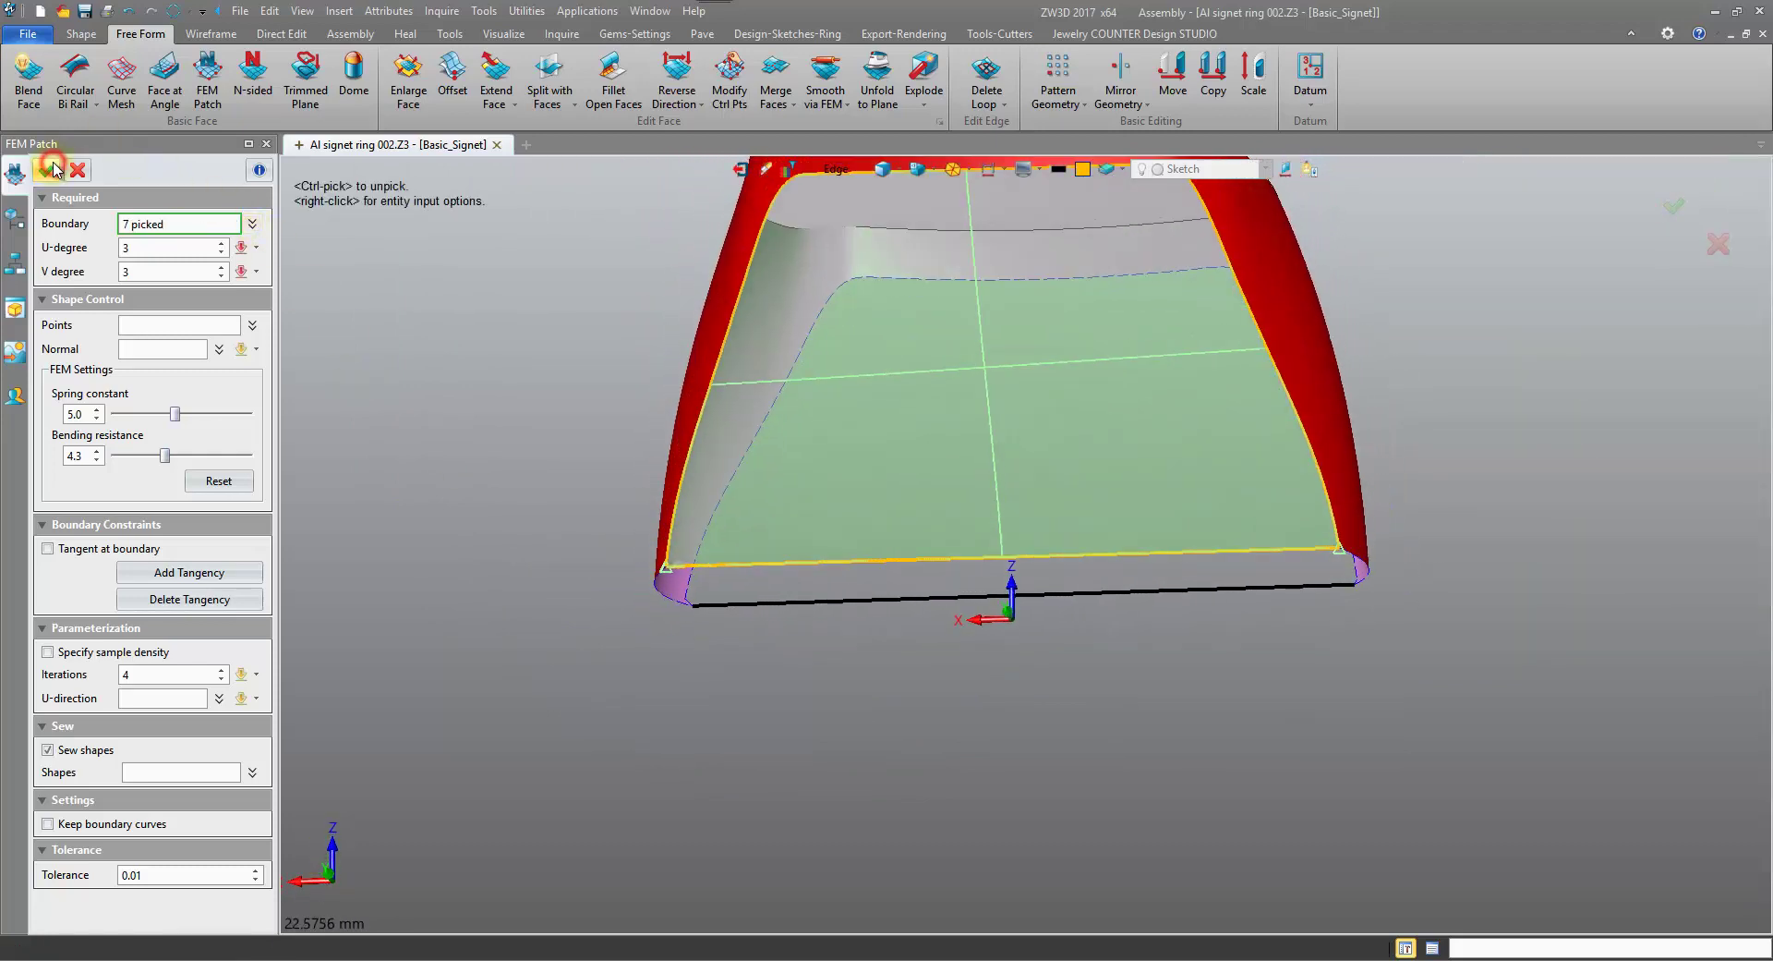
click(52, 169)
Inspect the new side patch along its lower corner and undo the FEM patch.
key(Left)
key(Left)
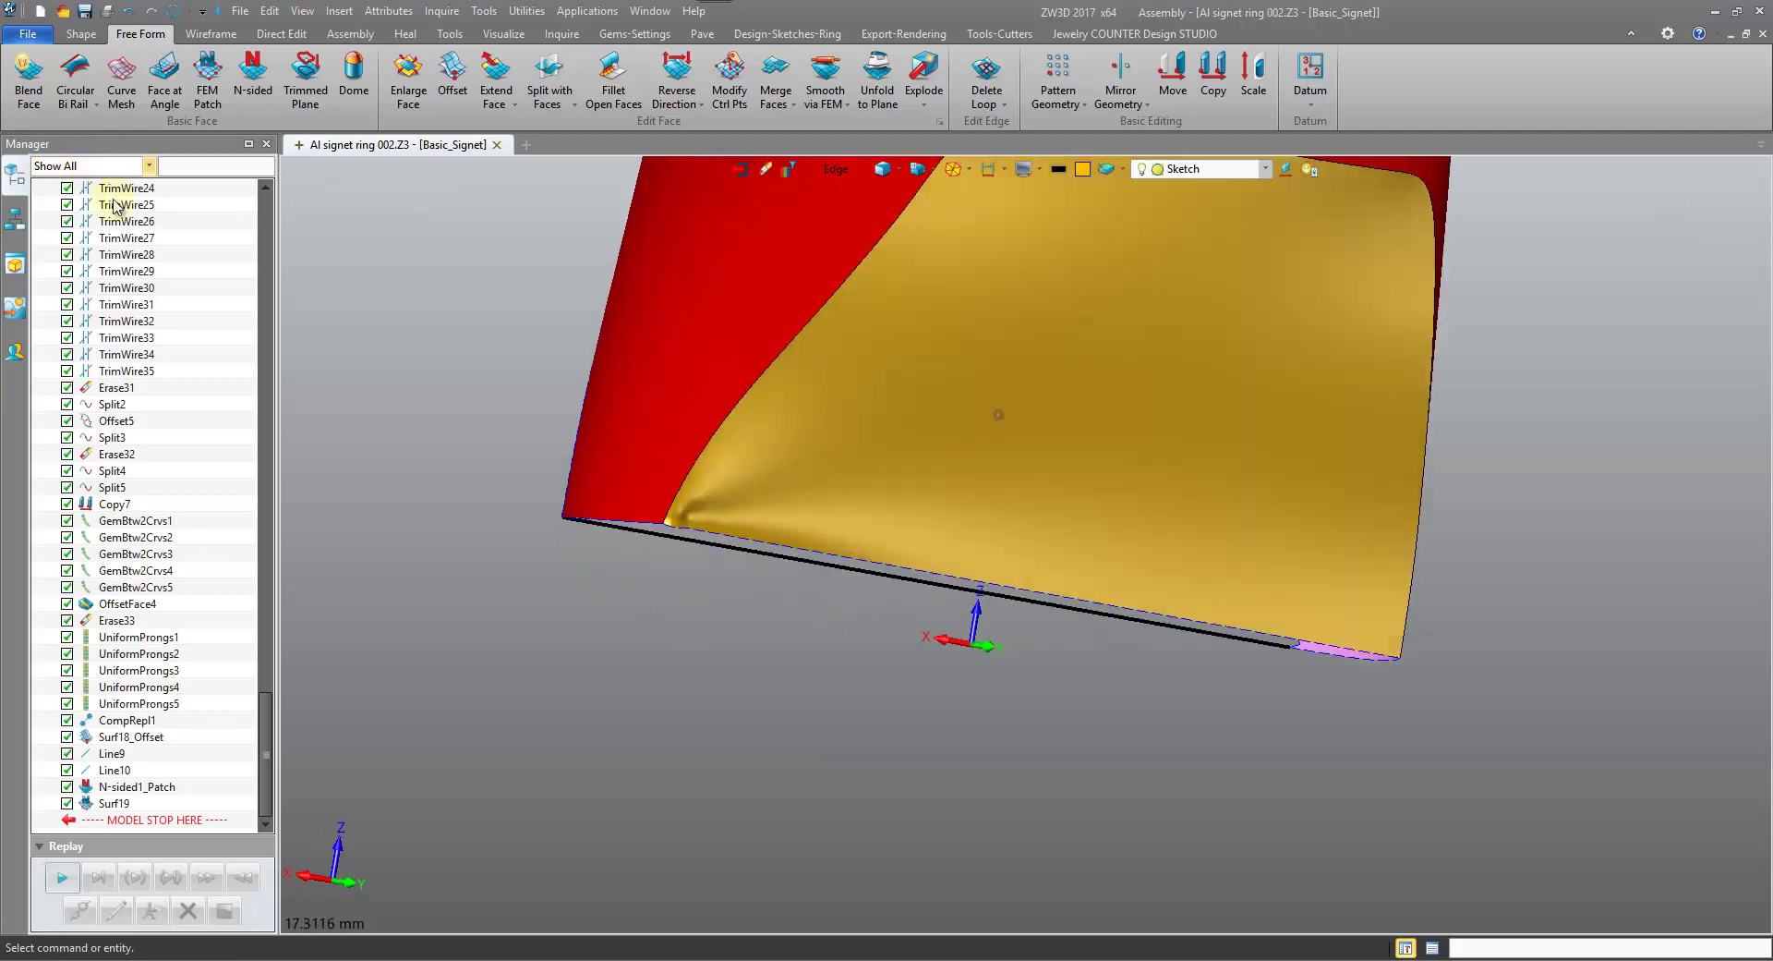
key(Left)
scroll(752, 292, up, 5)
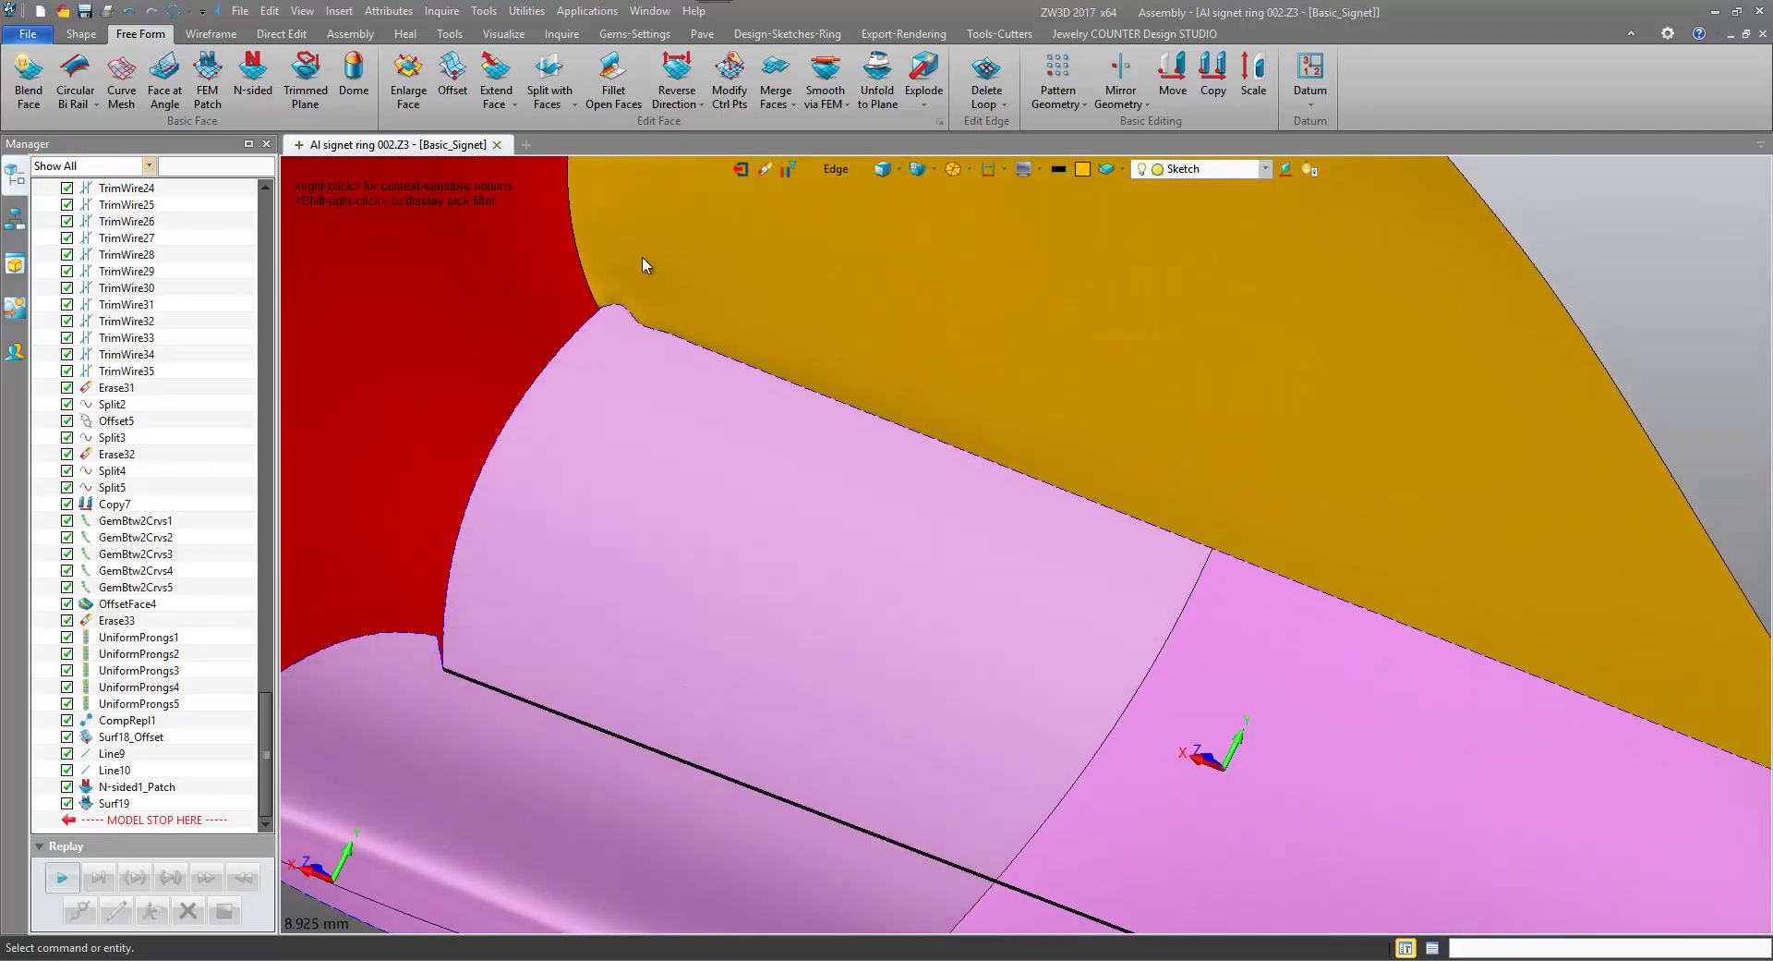
right_drag(642, 258, 1124, 391)
scroll(1124, 391, up, 15)
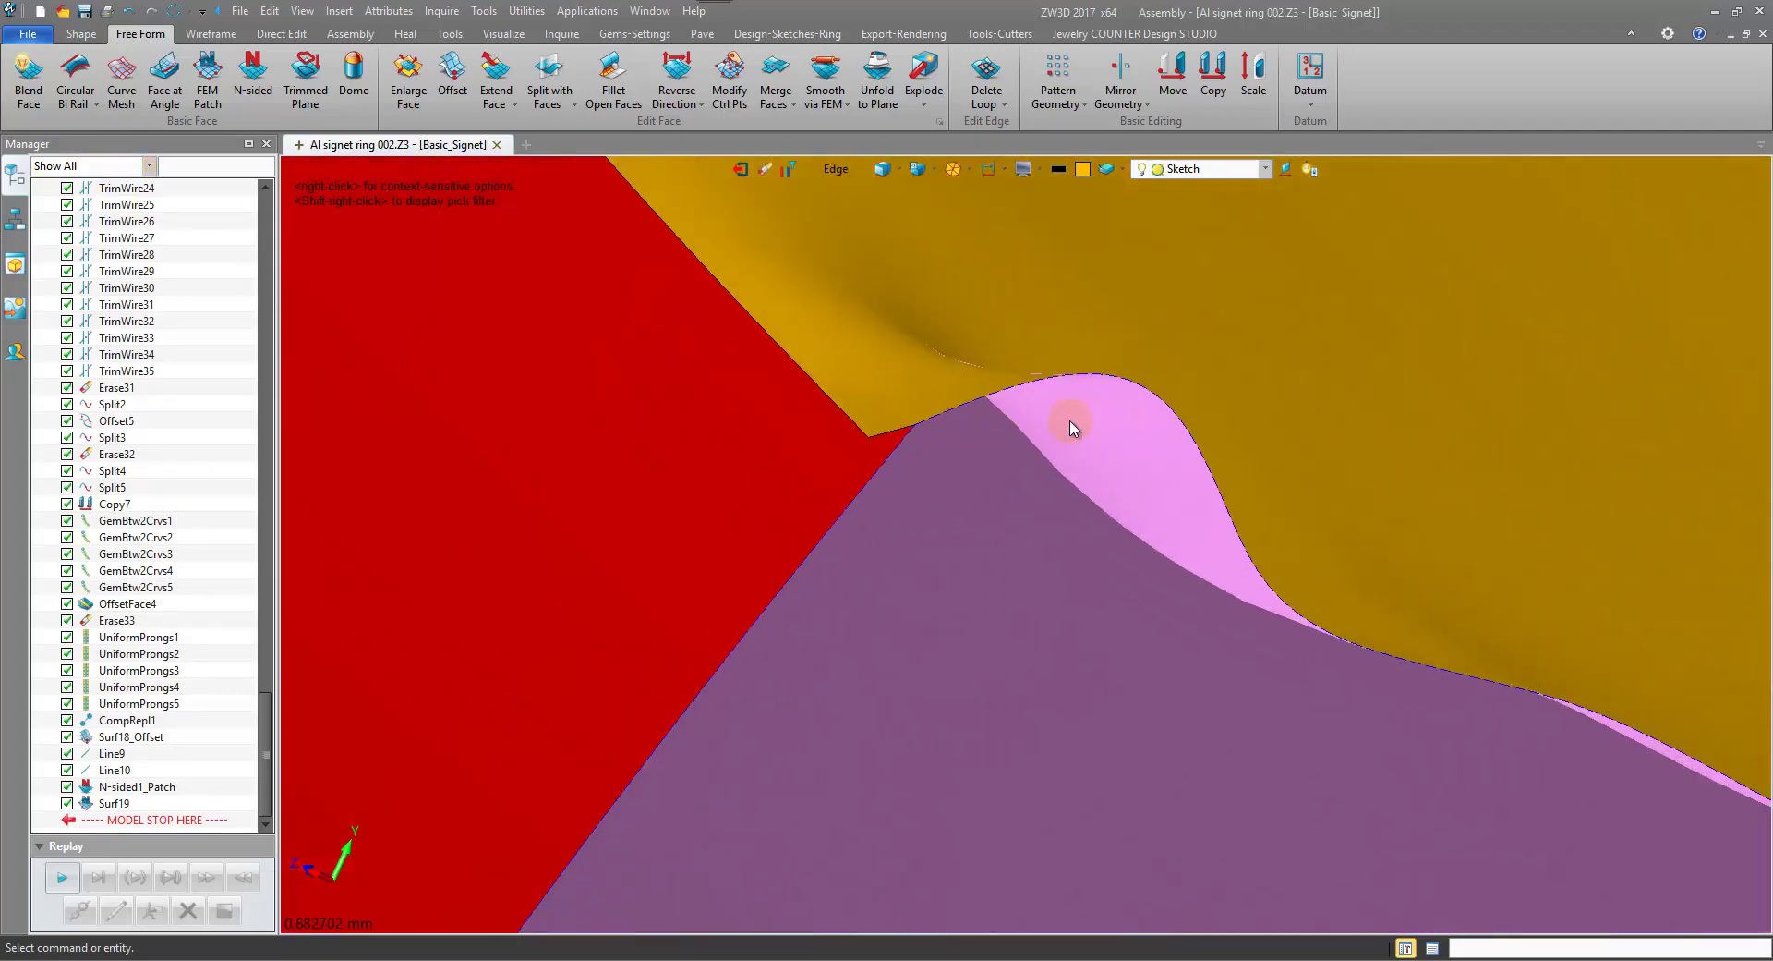
scroll(1071, 424, down, 4)
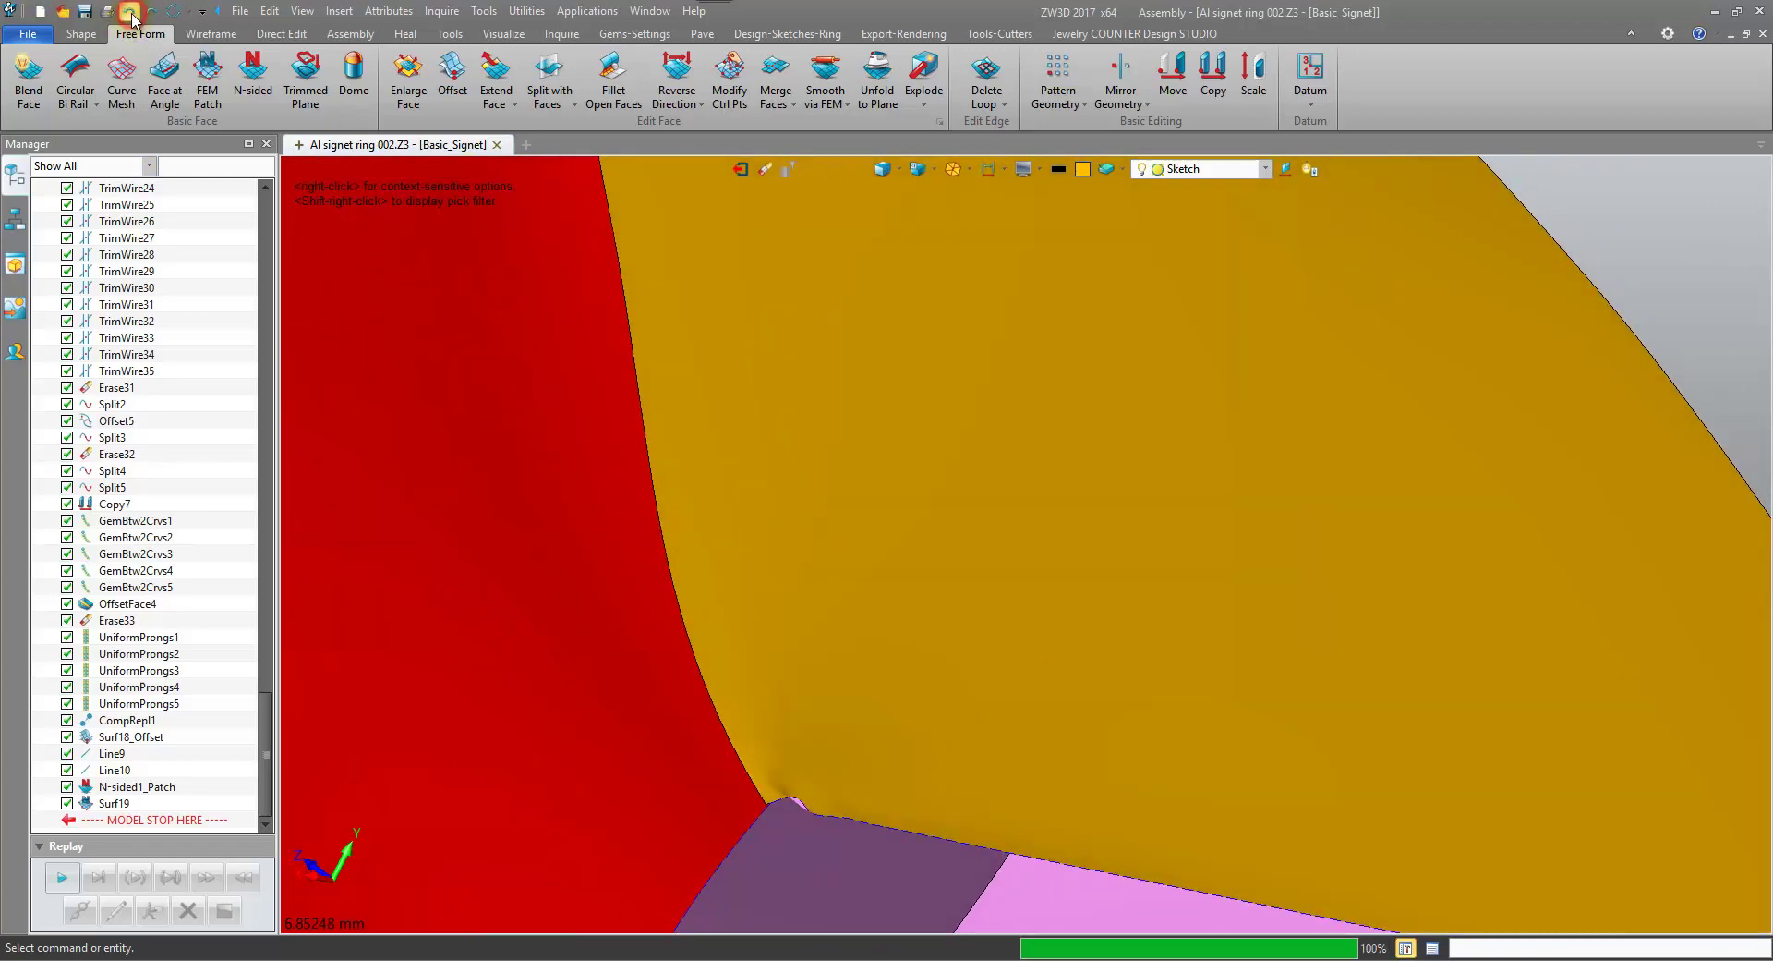
click(131, 13)
Examine the lower corners of the offset surface's legs, including the short edges and the end points of both lower lines.
right_drag(634, 499, 922, 591)
scroll(867, 557, up, 10)
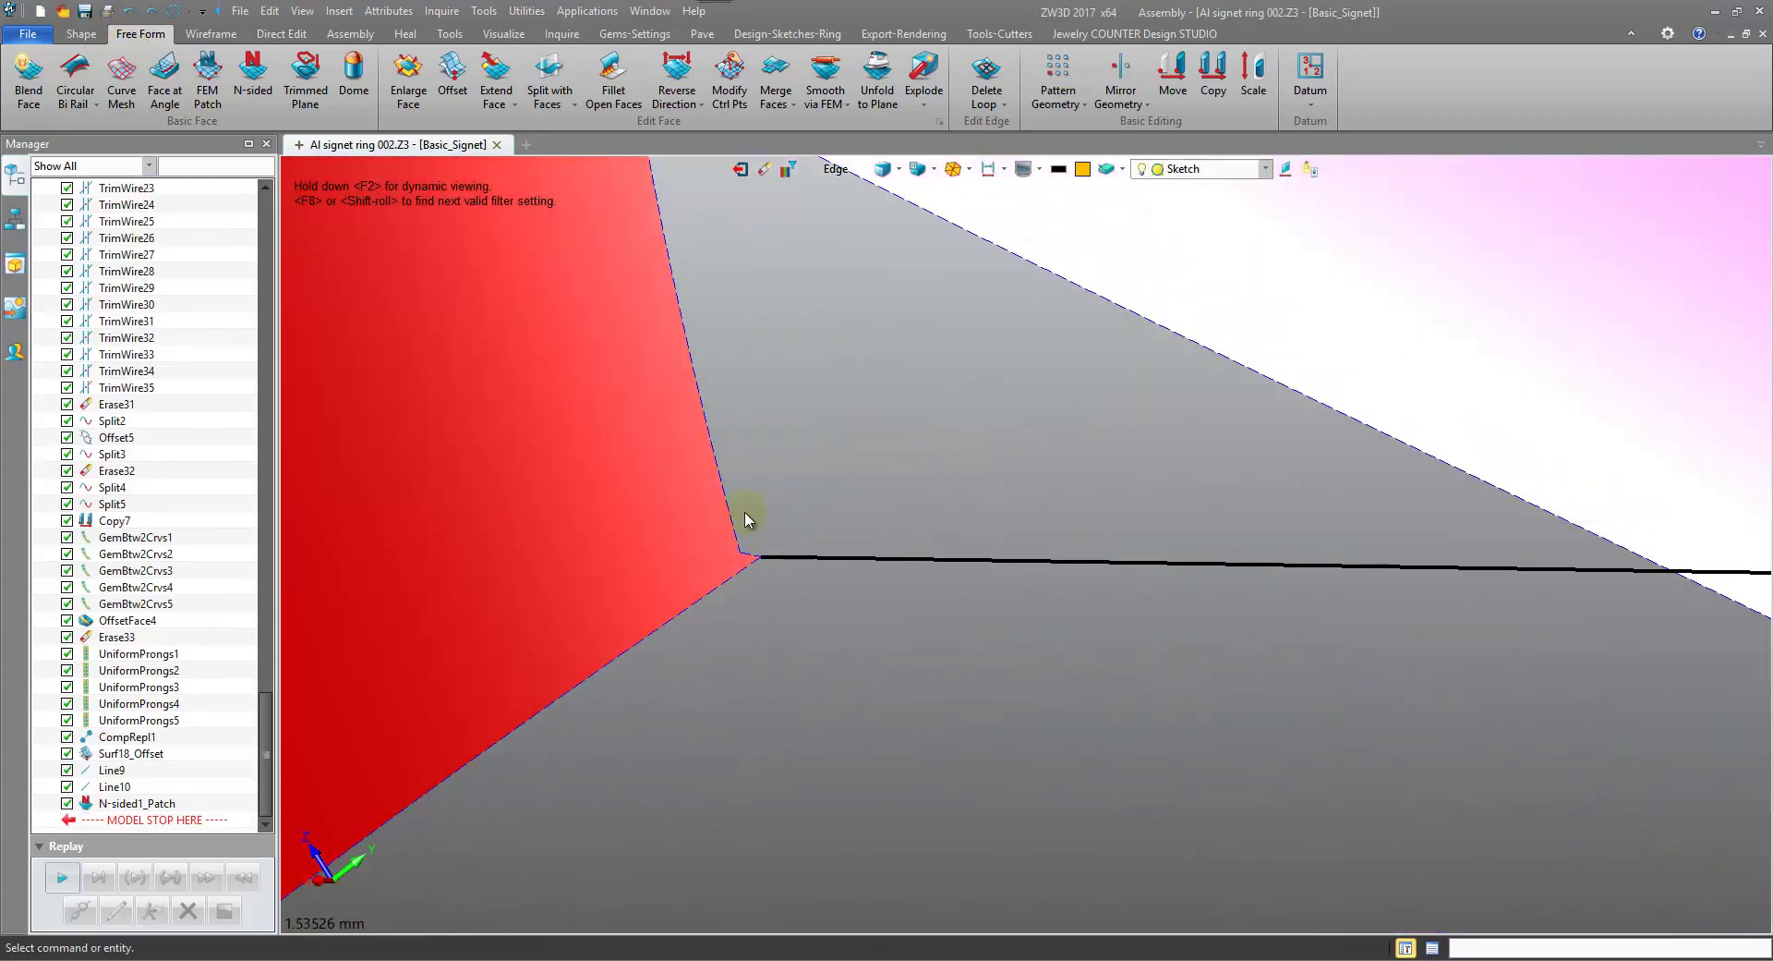
scroll(774, 592, up, 7)
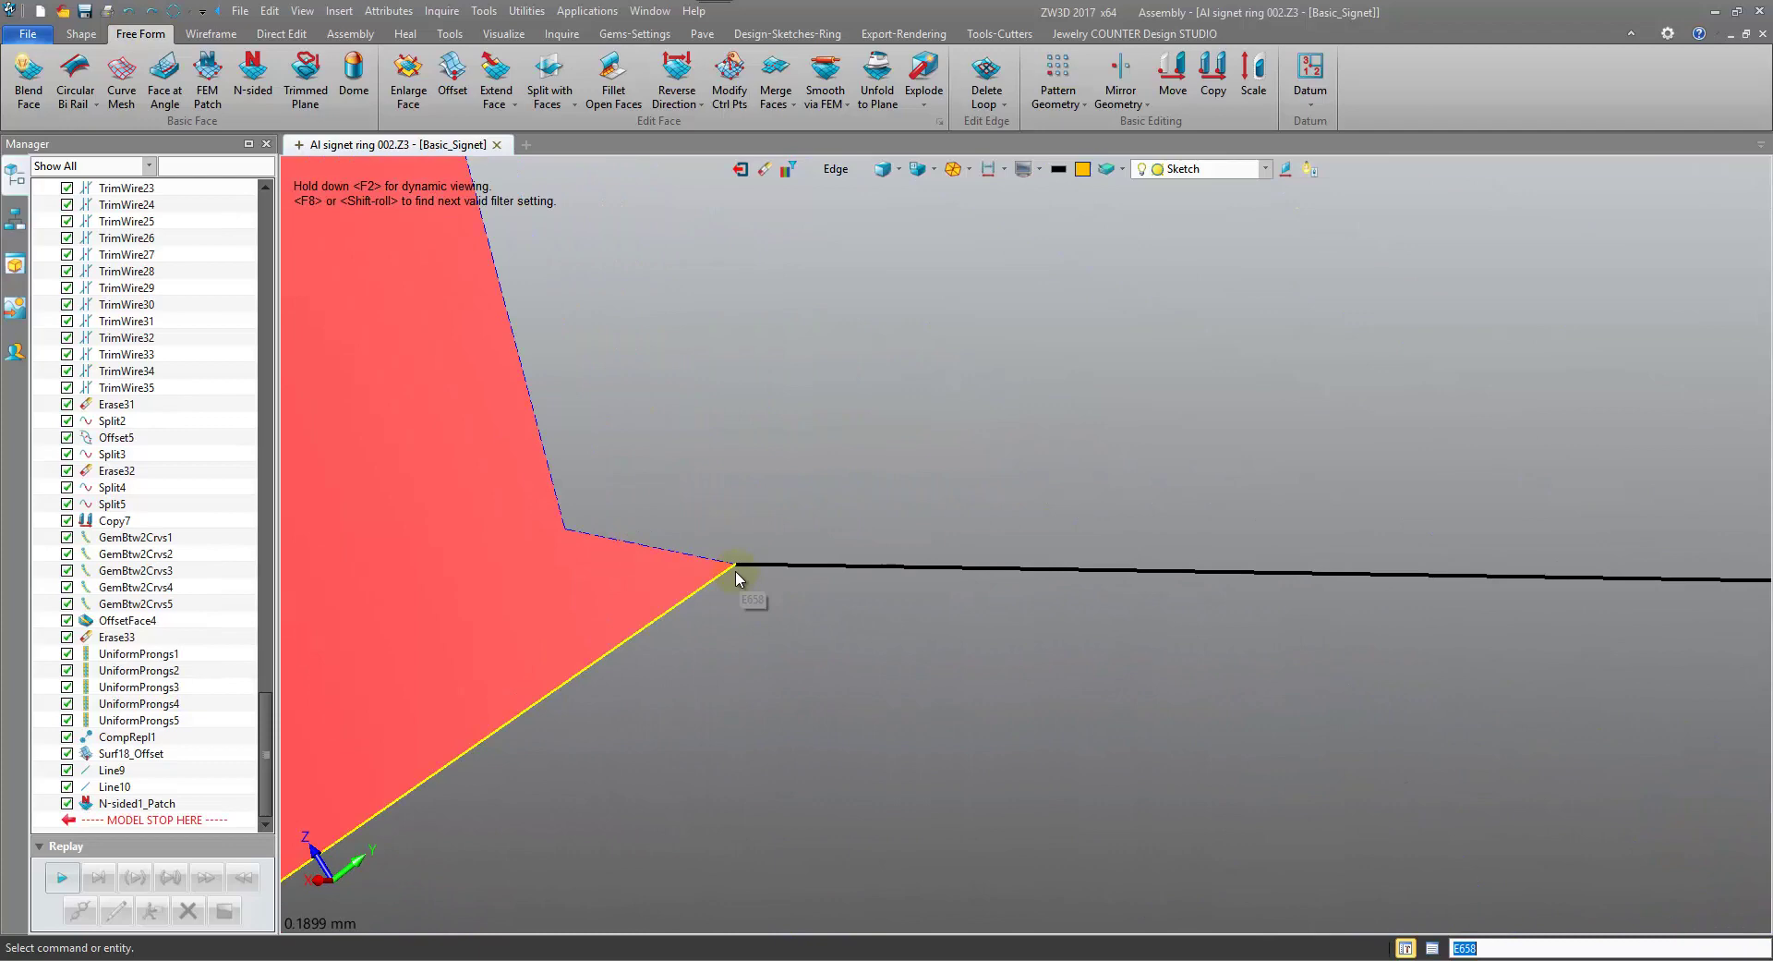
scroll(735, 575, down, 7)
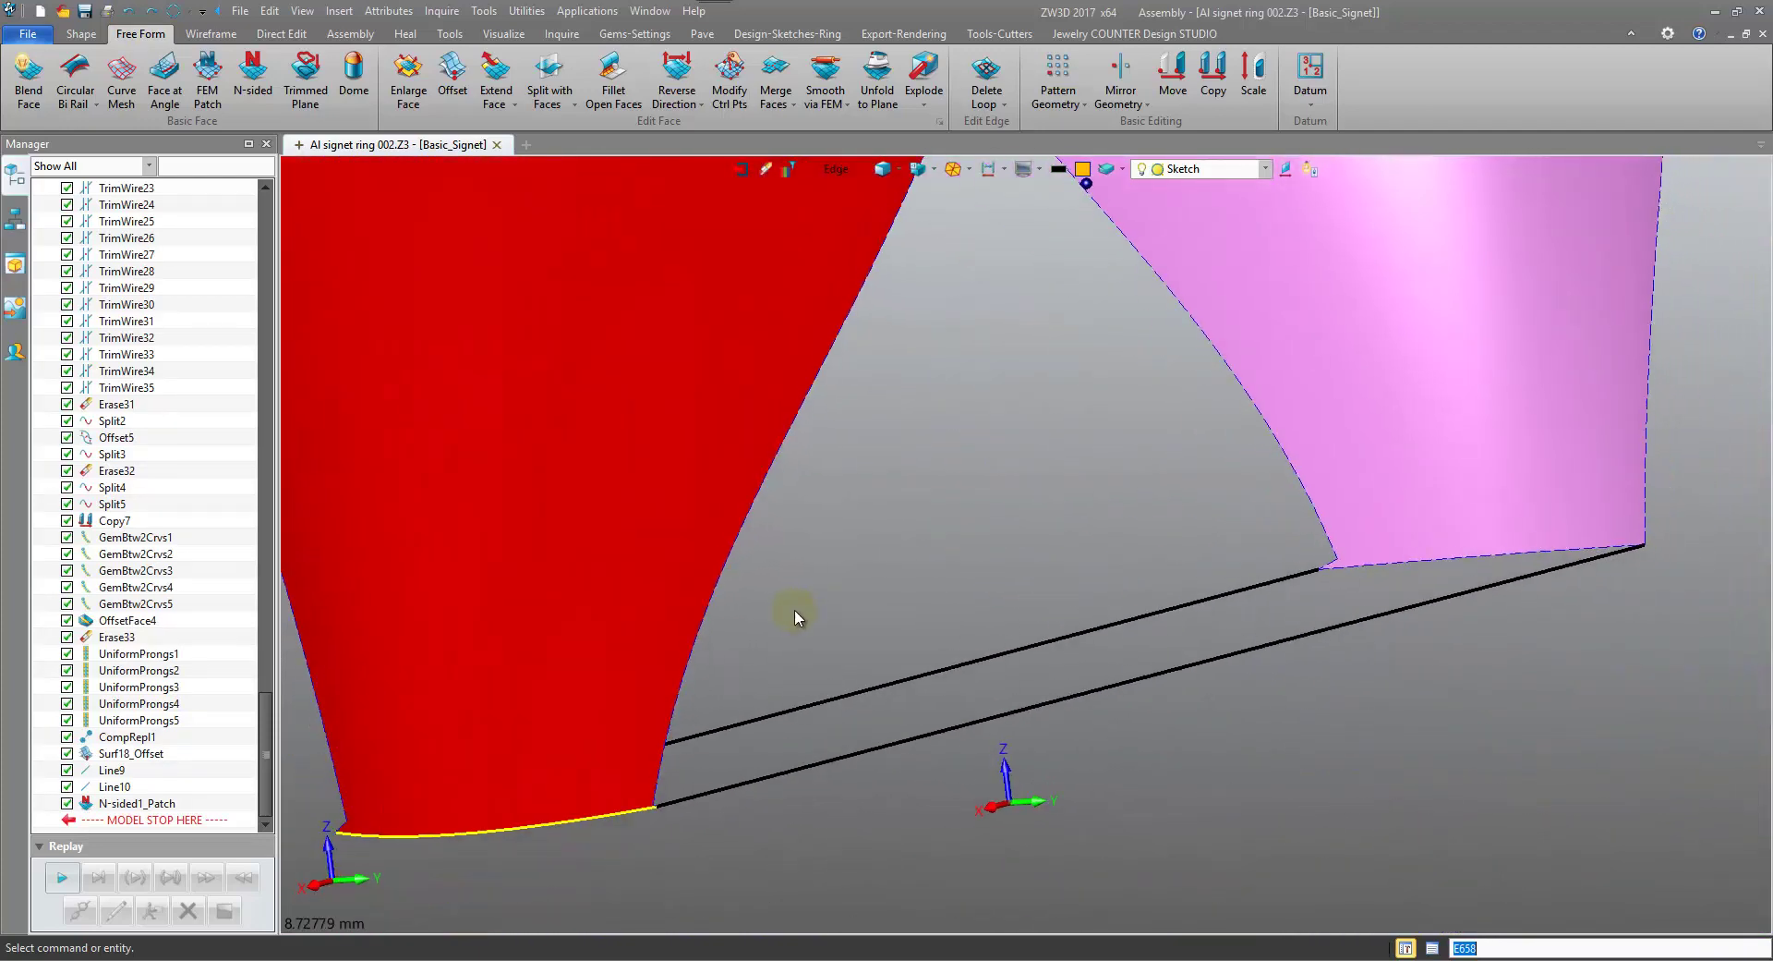
key(Left)
key(Left)
key(Left)
key(Left)
key(Left)
key(Left)
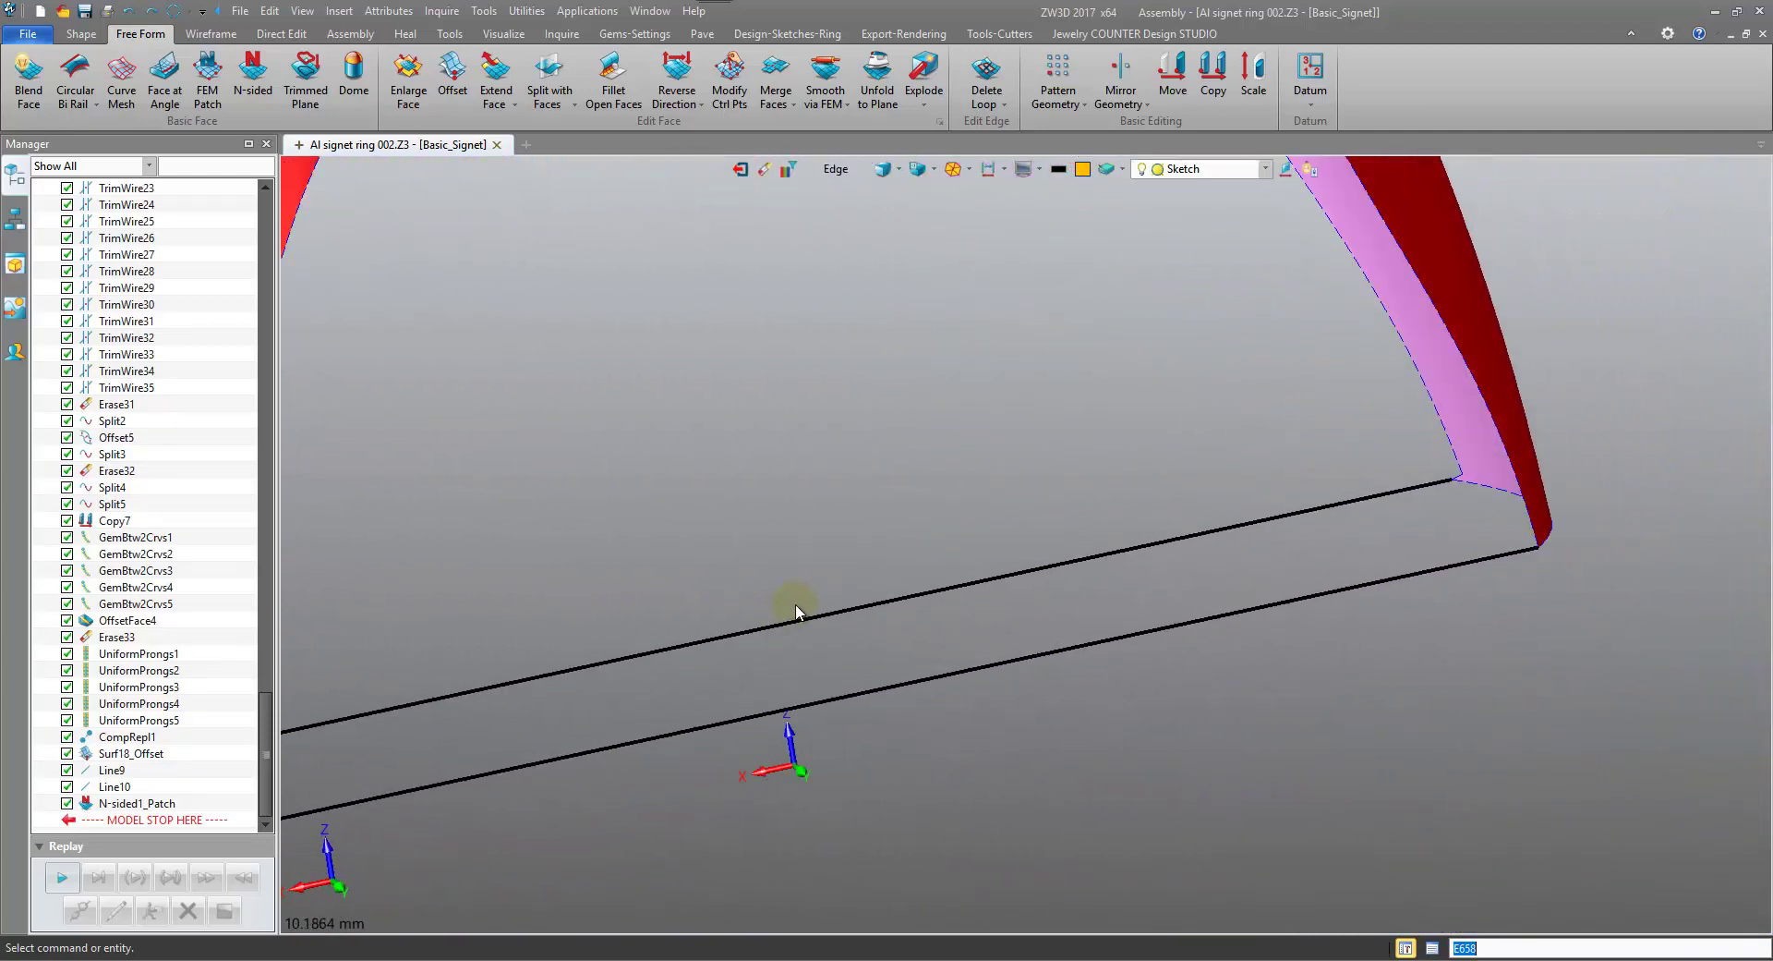
key(Left)
key(Left)
key(Left)
key(Left)
key(Left)
key(Left)
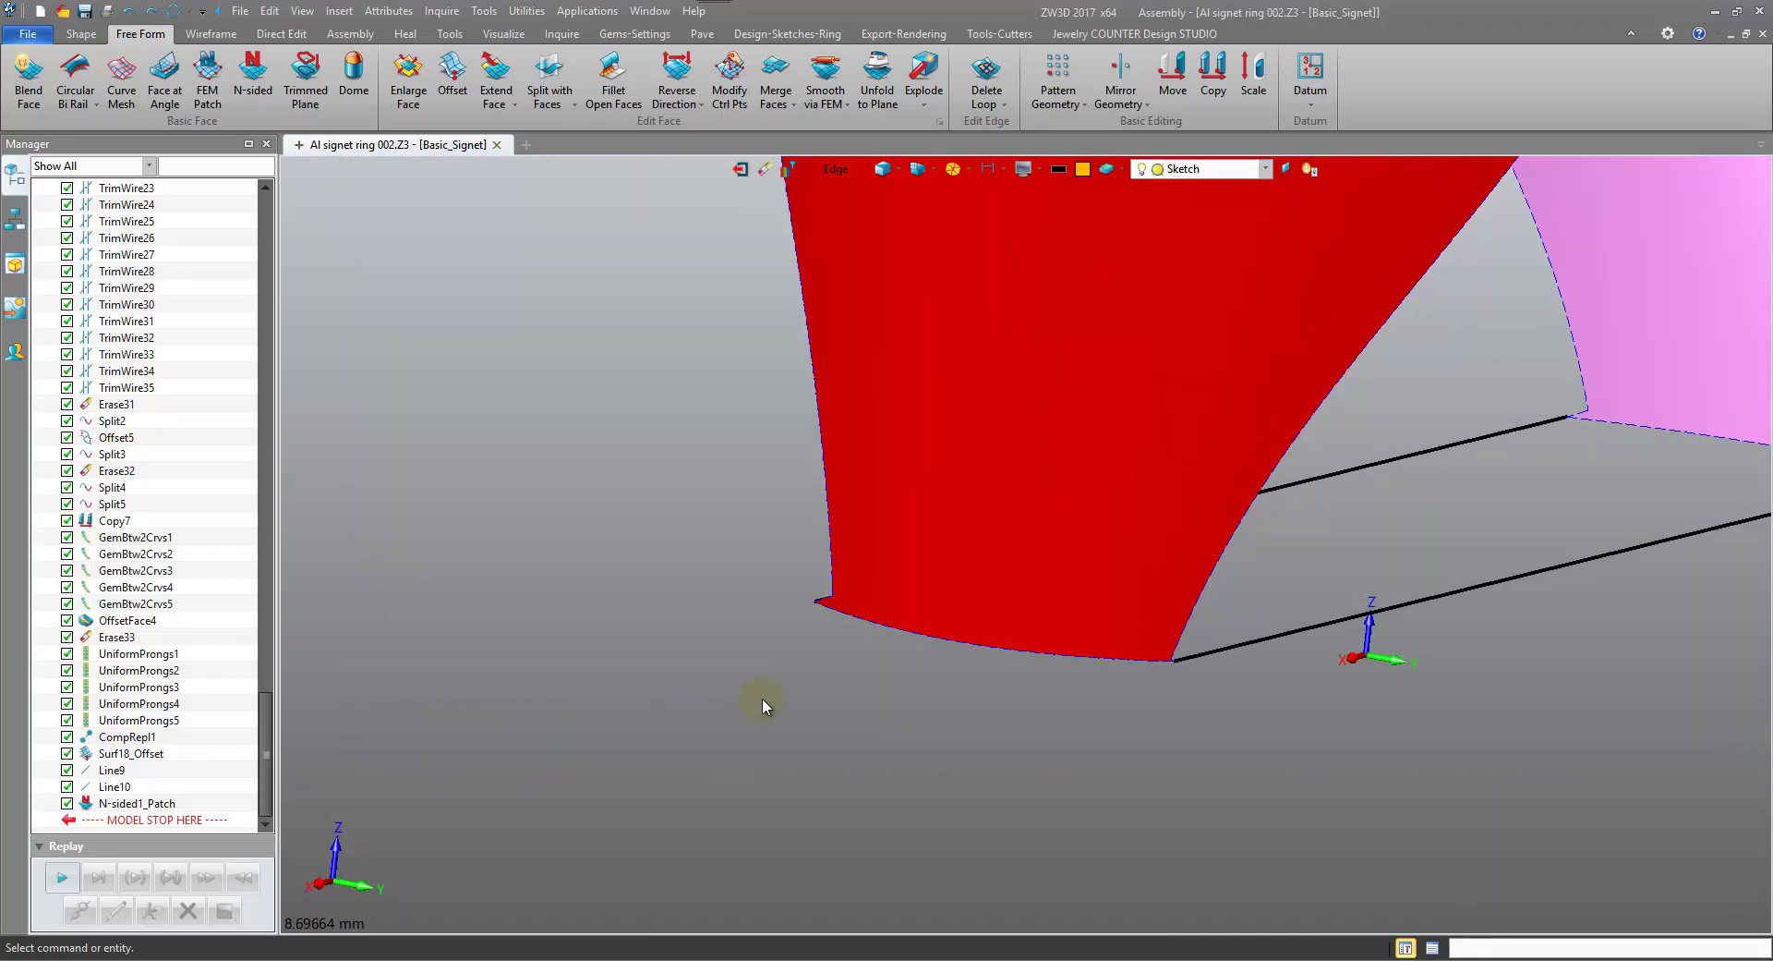
key(Left)
key(Left)
scroll(1061, 582, up, 6)
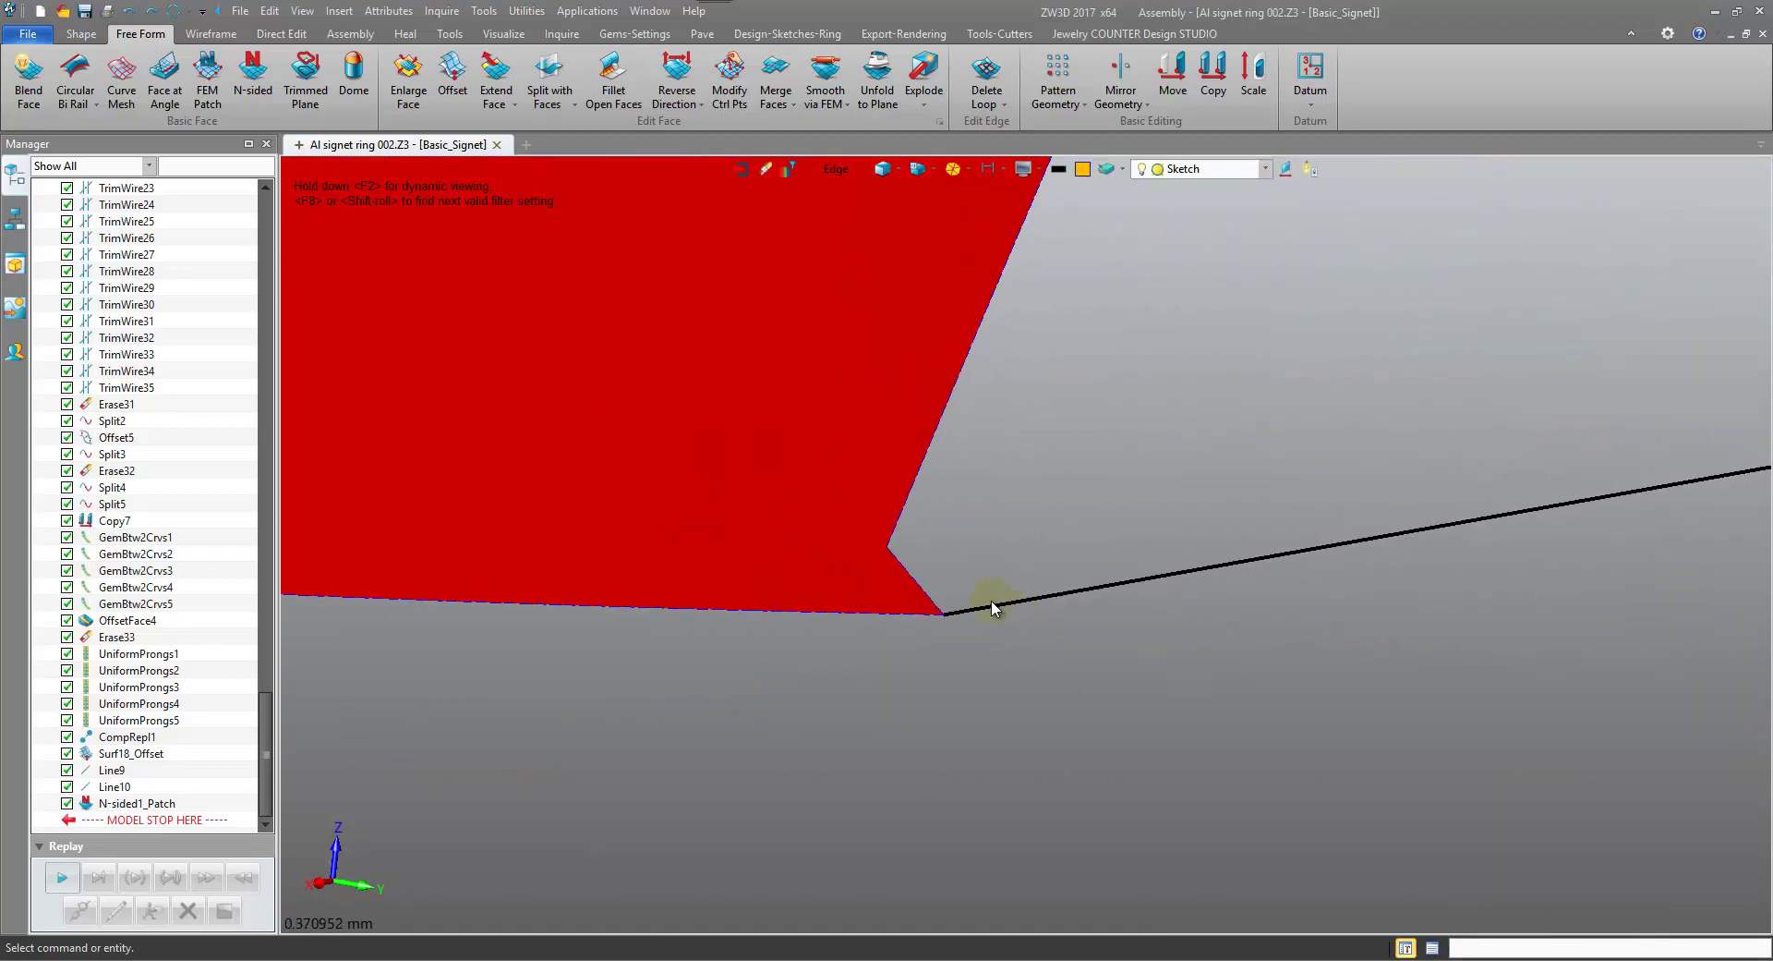
scroll(993, 608, down, 6)
key(Left)
key(Left)
key(Left)
key(Left)
key(Left)
key(Left)
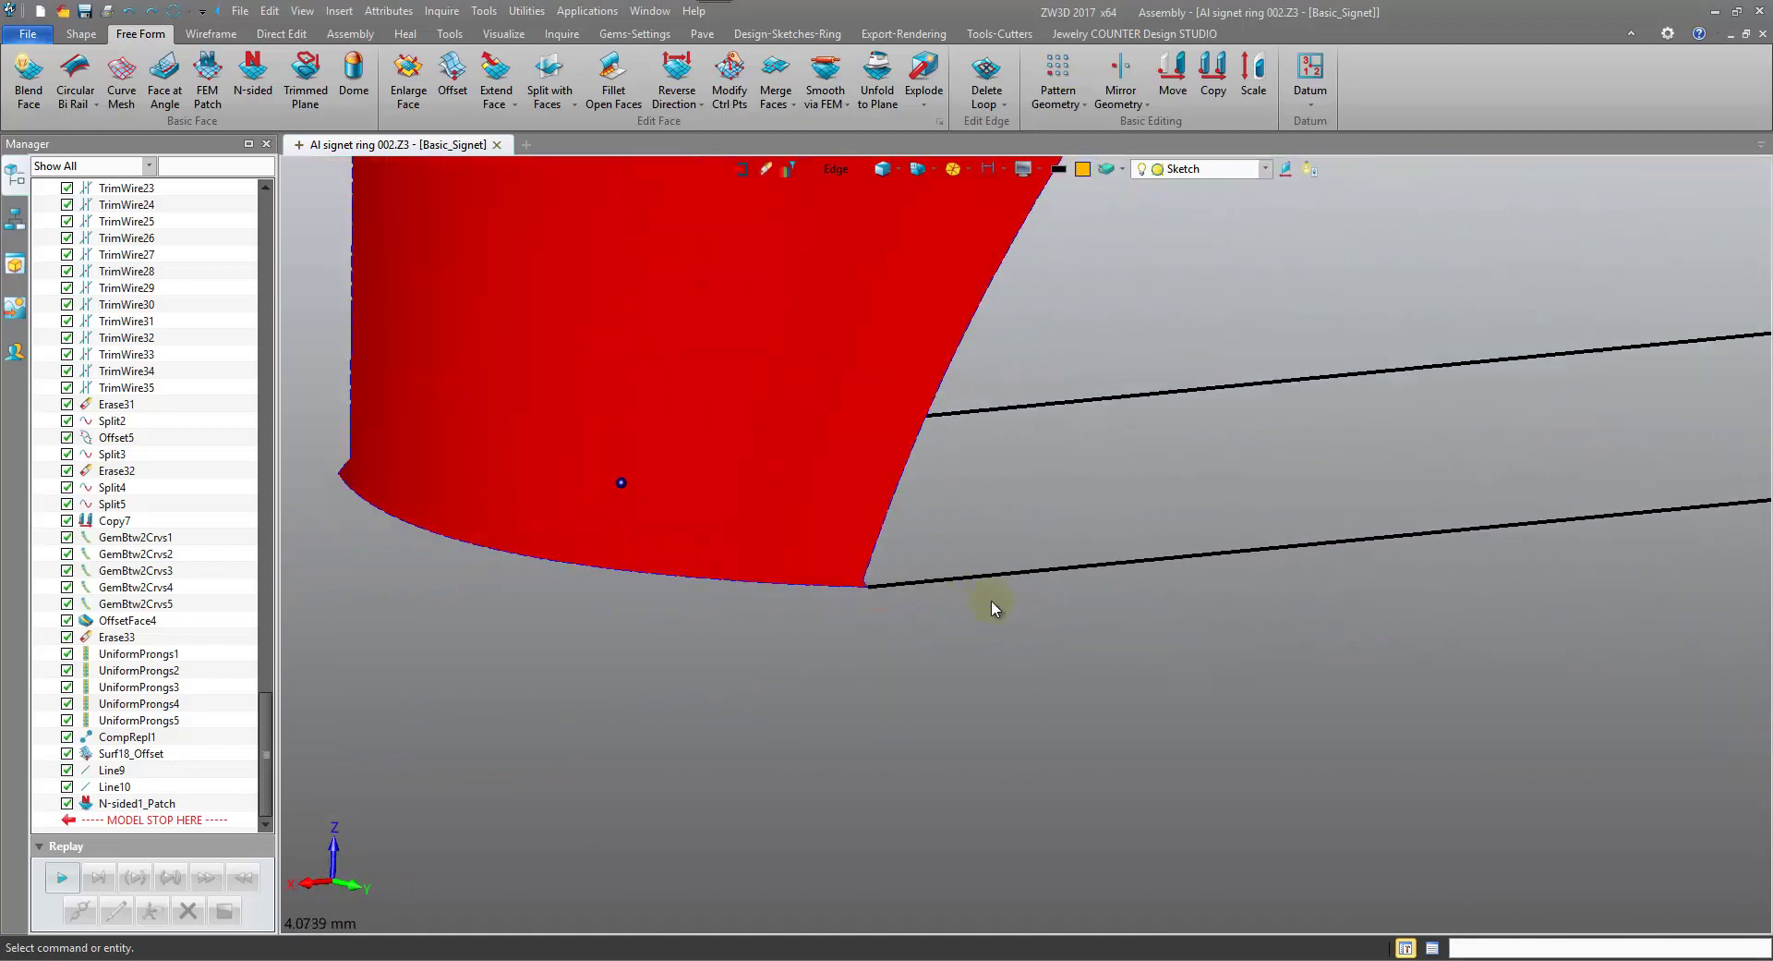
scroll(1381, 744, up, 10)
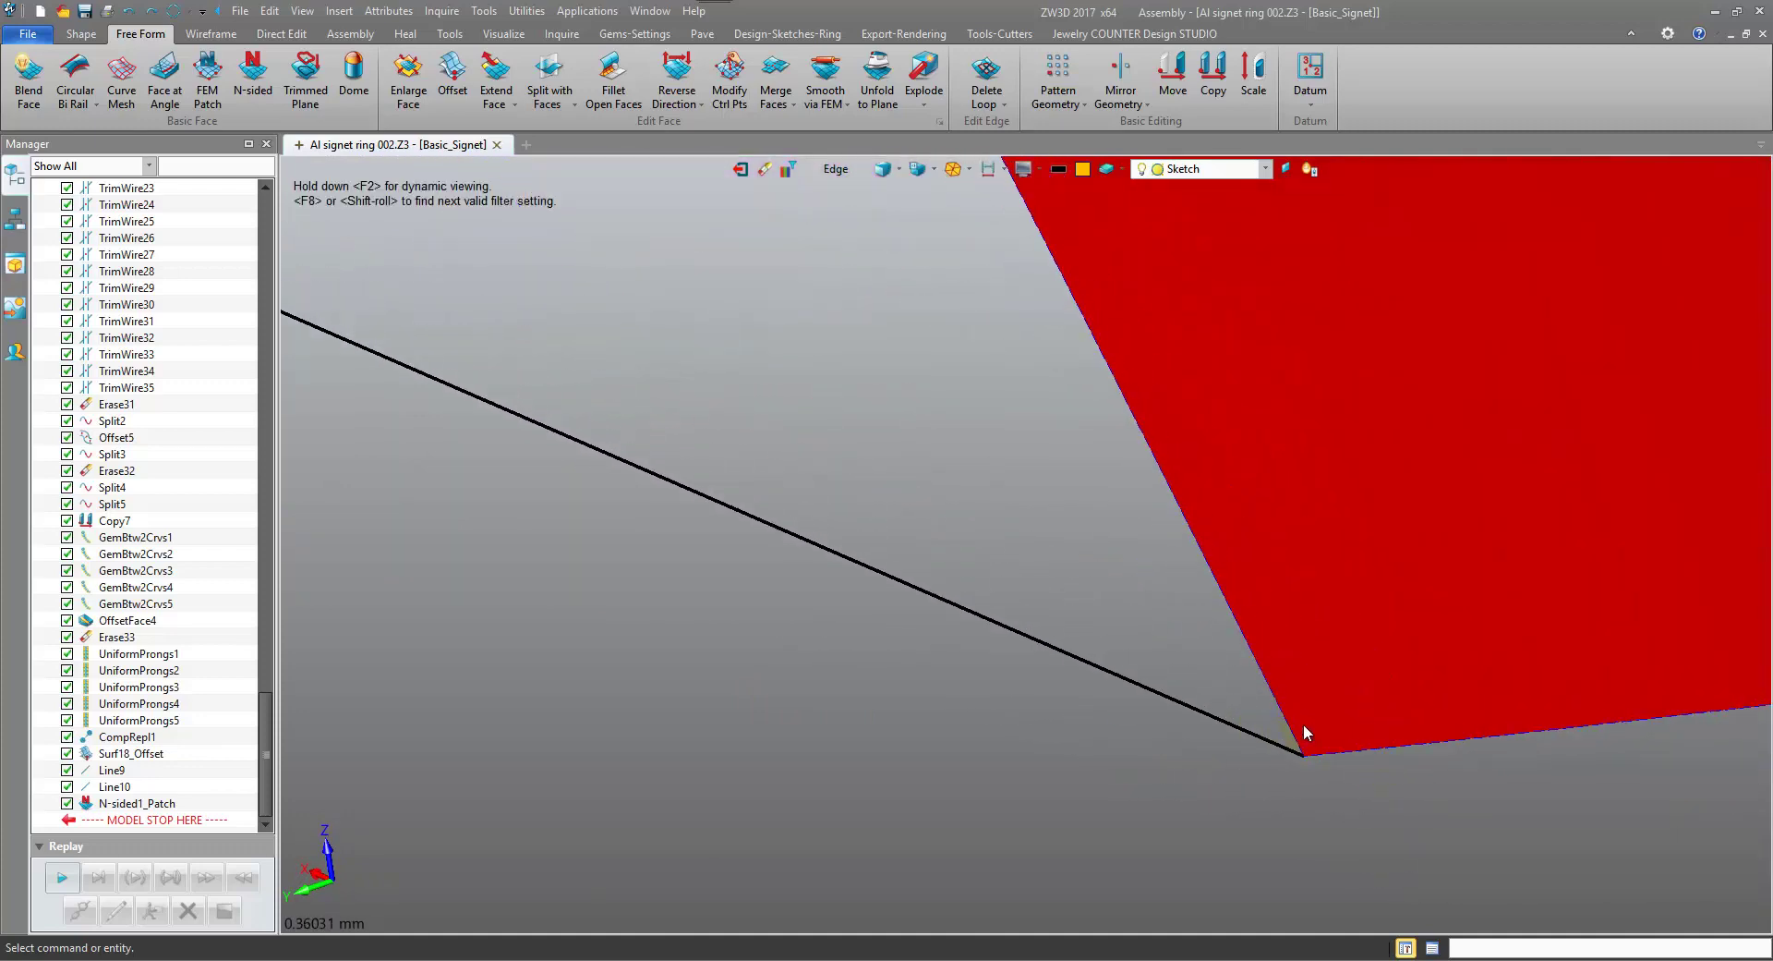
scroll(1294, 733, down, 7)
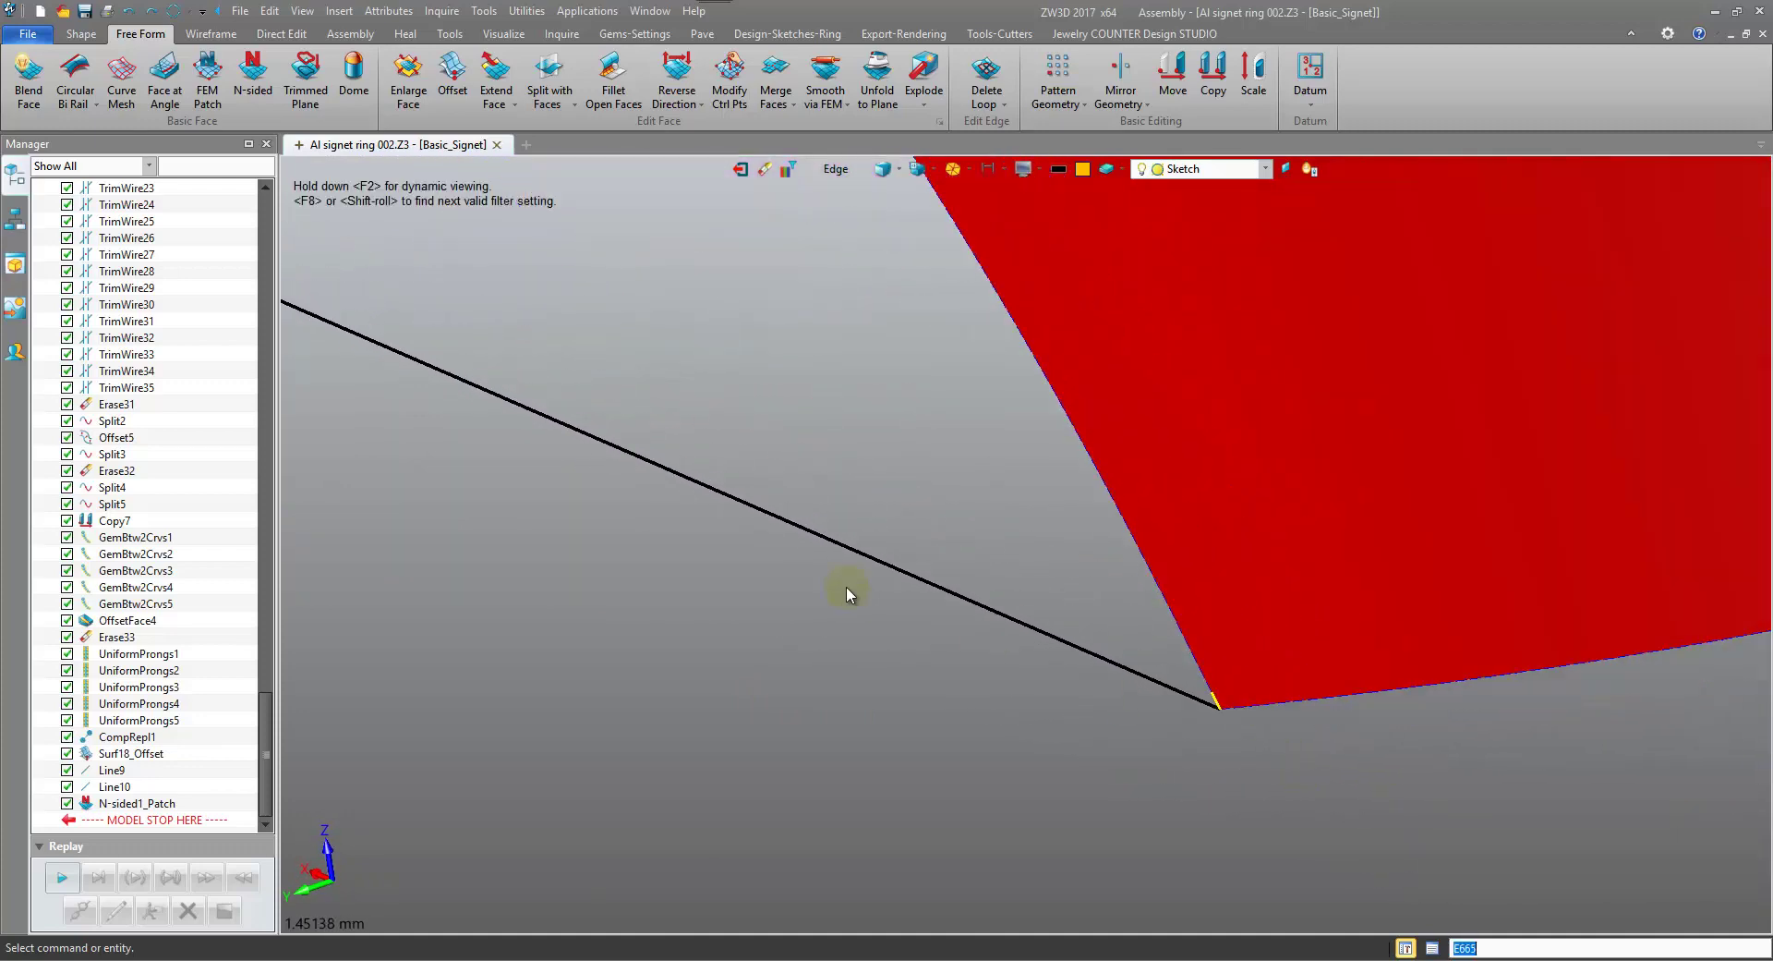
Draw a line from one leg's lower corner to the upper vertex of the short edge on the opposite leg.
click(211, 34)
click(57, 66)
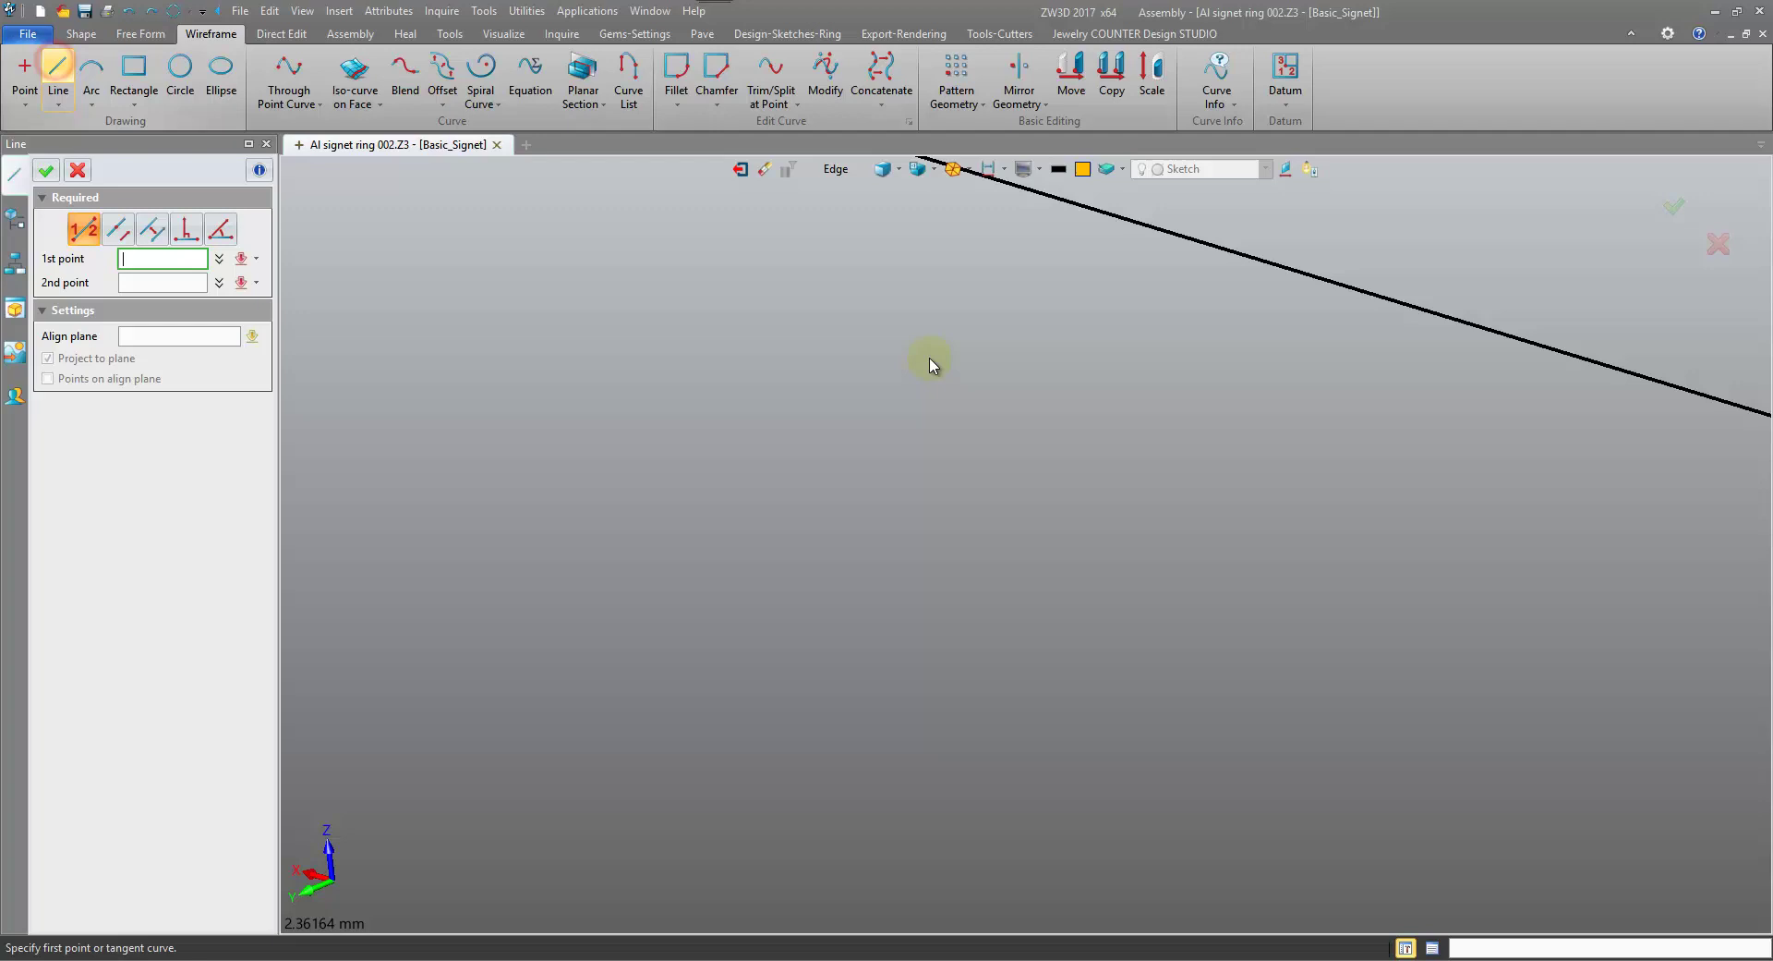
scroll(1437, 517, down, 3)
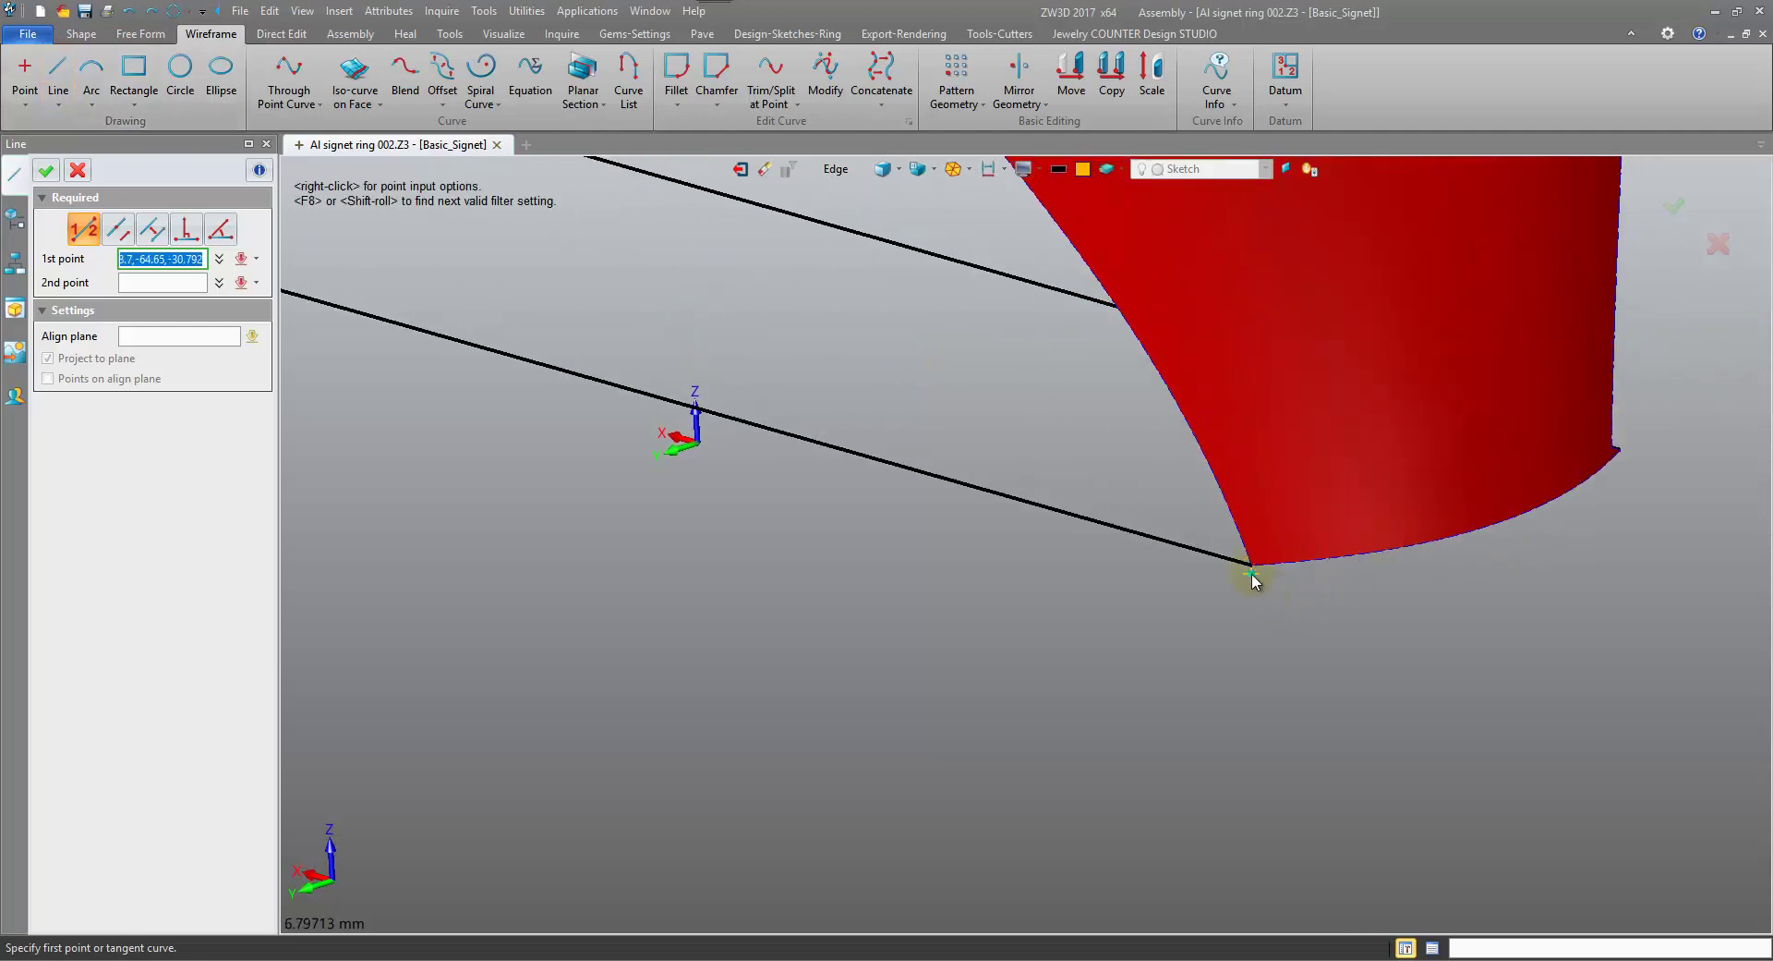
click(836, 170)
click(865, 218)
scroll(1201, 578, down, 3)
right_drag(813, 499, 909, 479)
scroll(950, 497, up, 7)
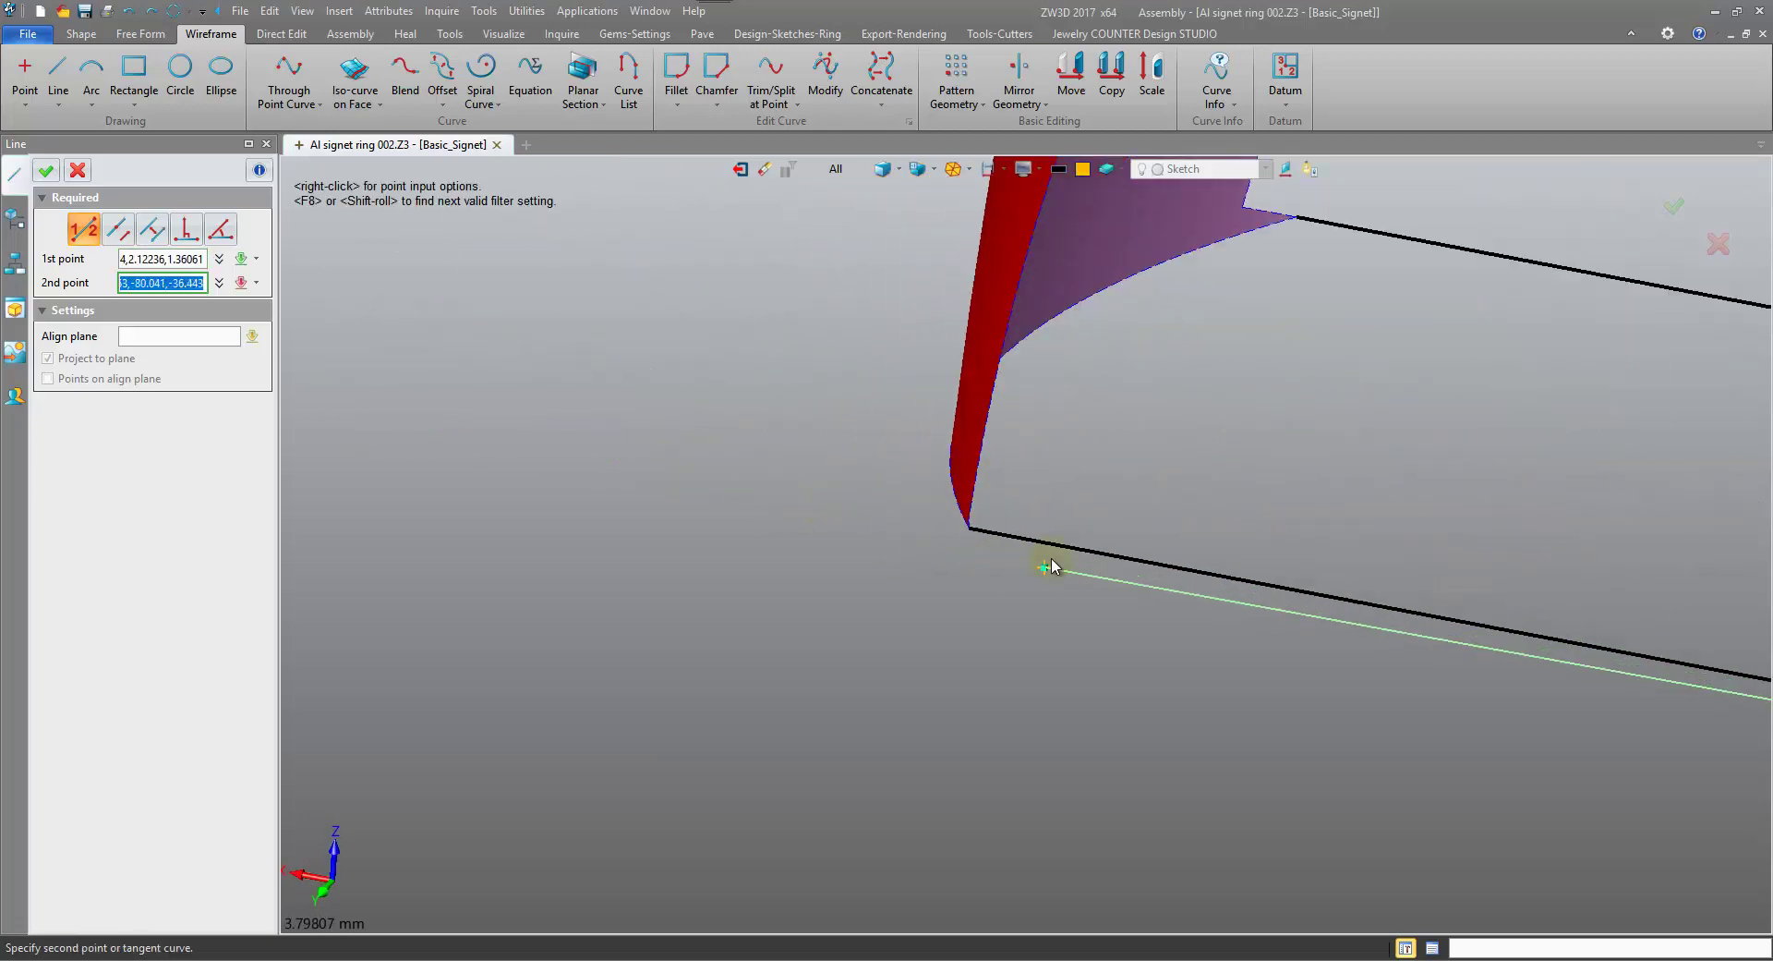
middle_drag(1042, 501, 891, 462)
scroll(858, 457, up, 3)
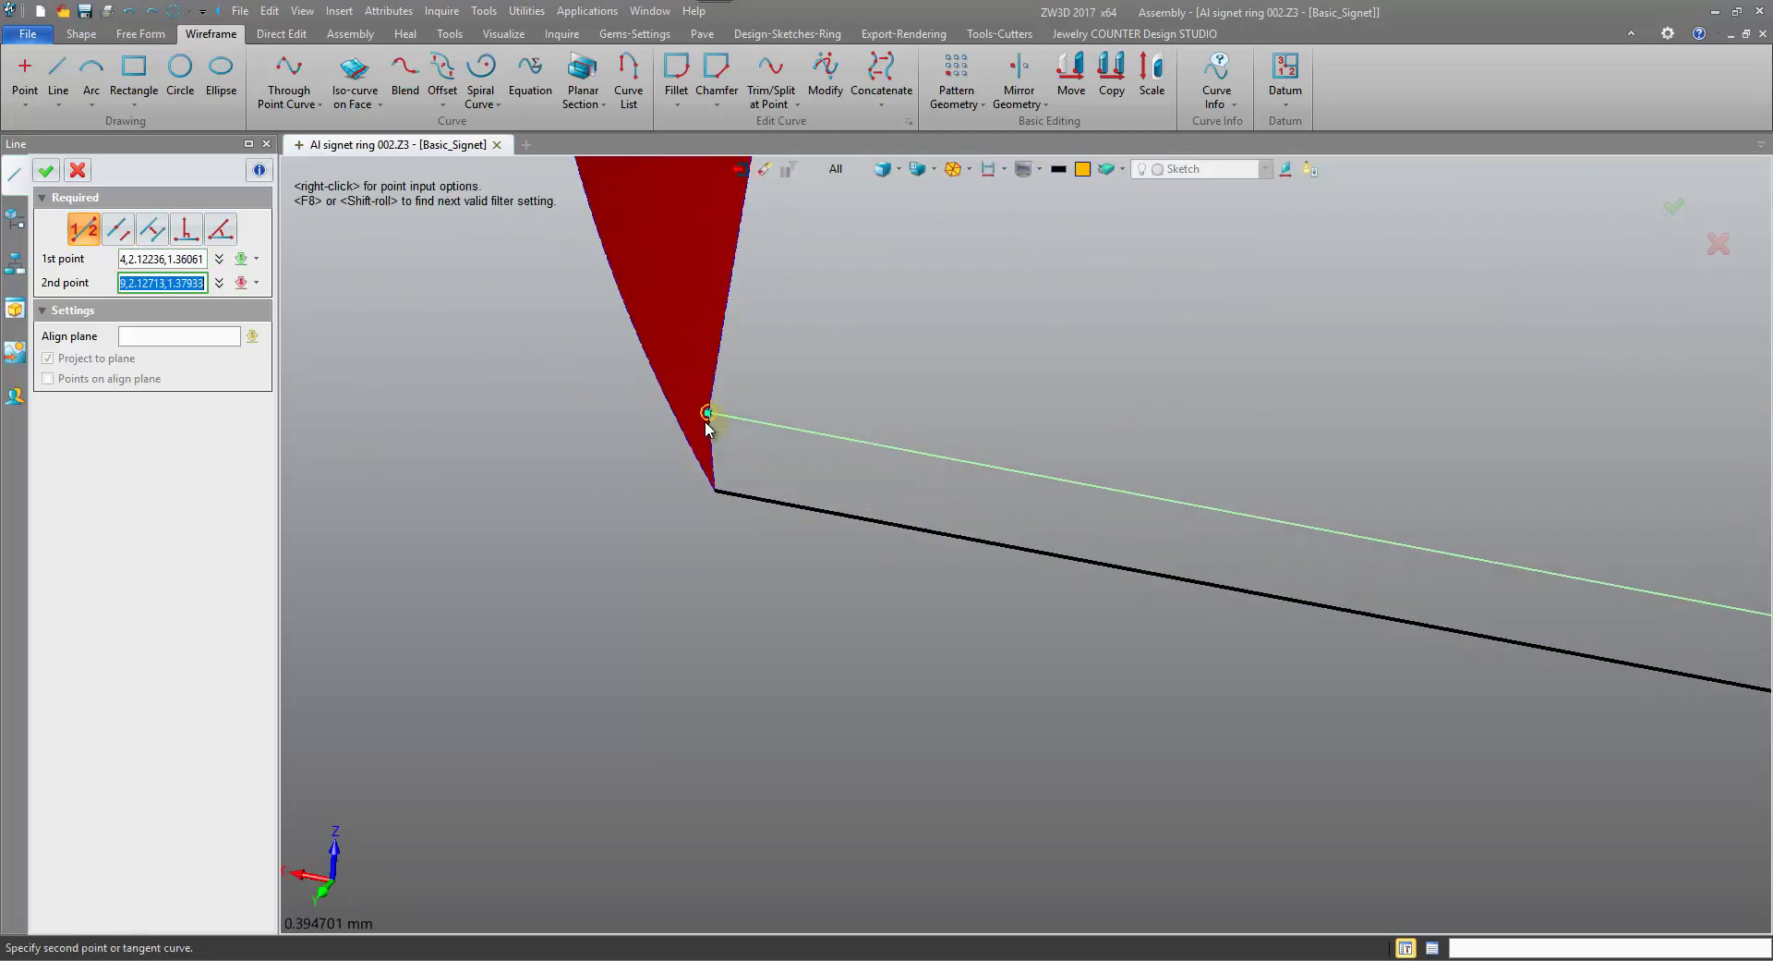
click(46, 171)
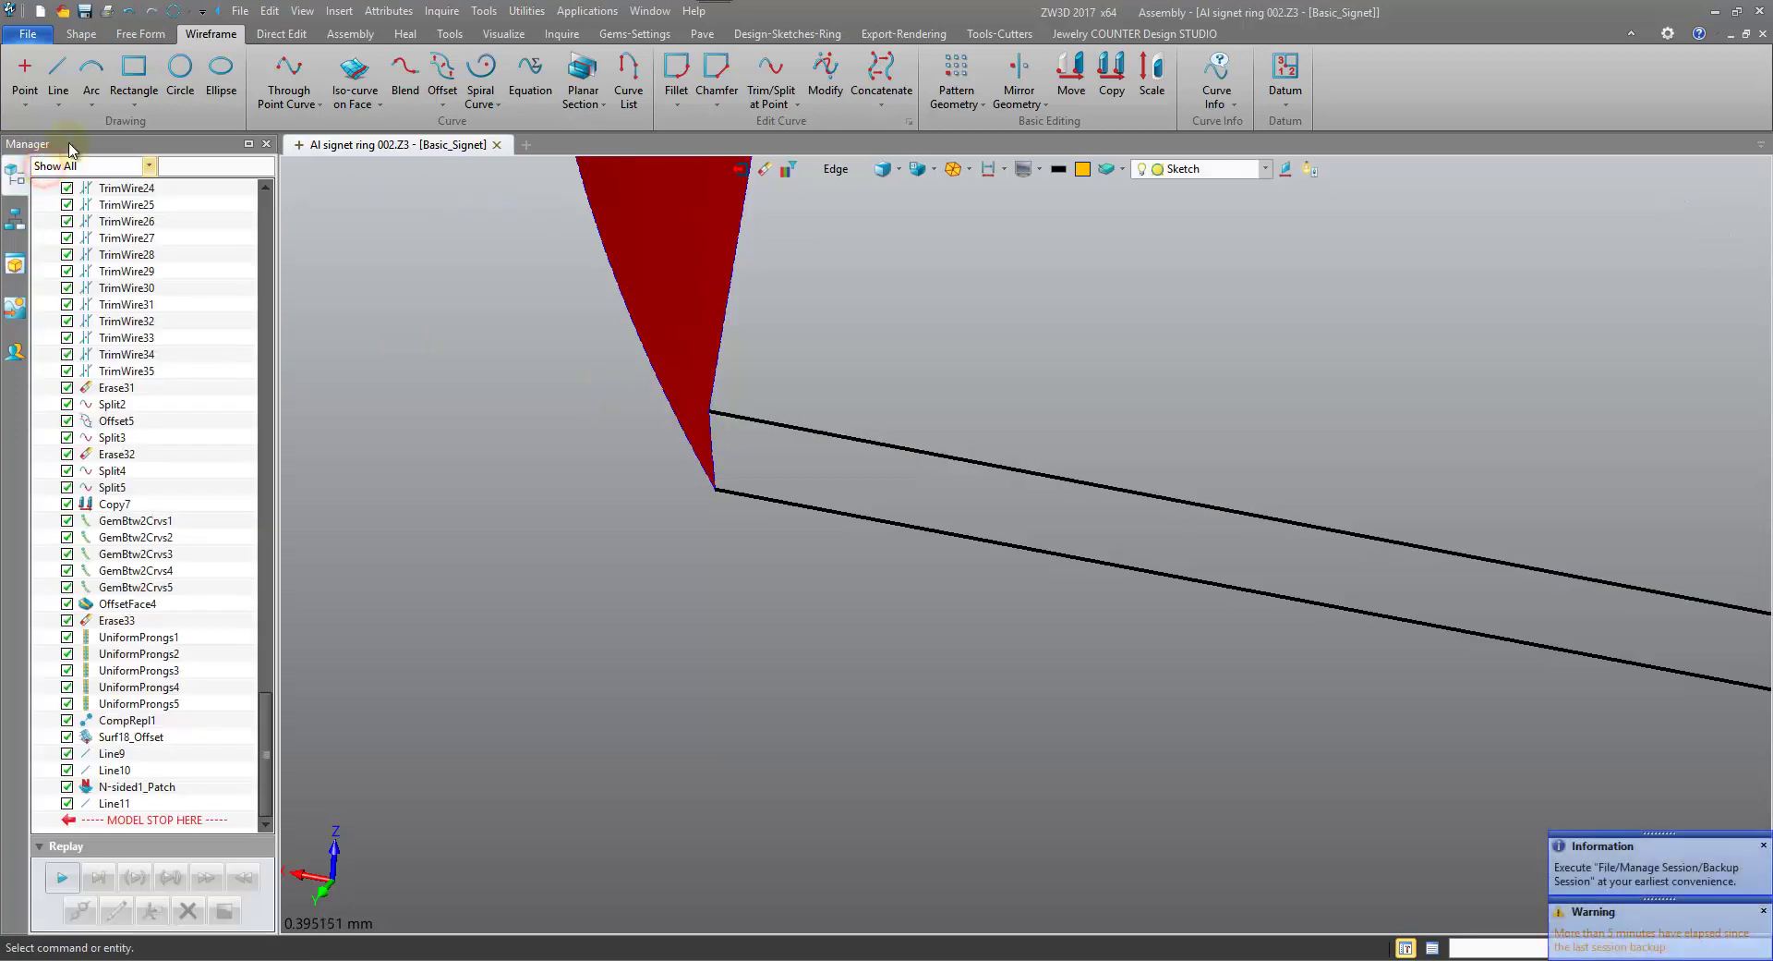
Try an N-sided patch bounded by the short edge and the two nearly parallel lines, and undo the upper line.
click(141, 33)
click(252, 79)
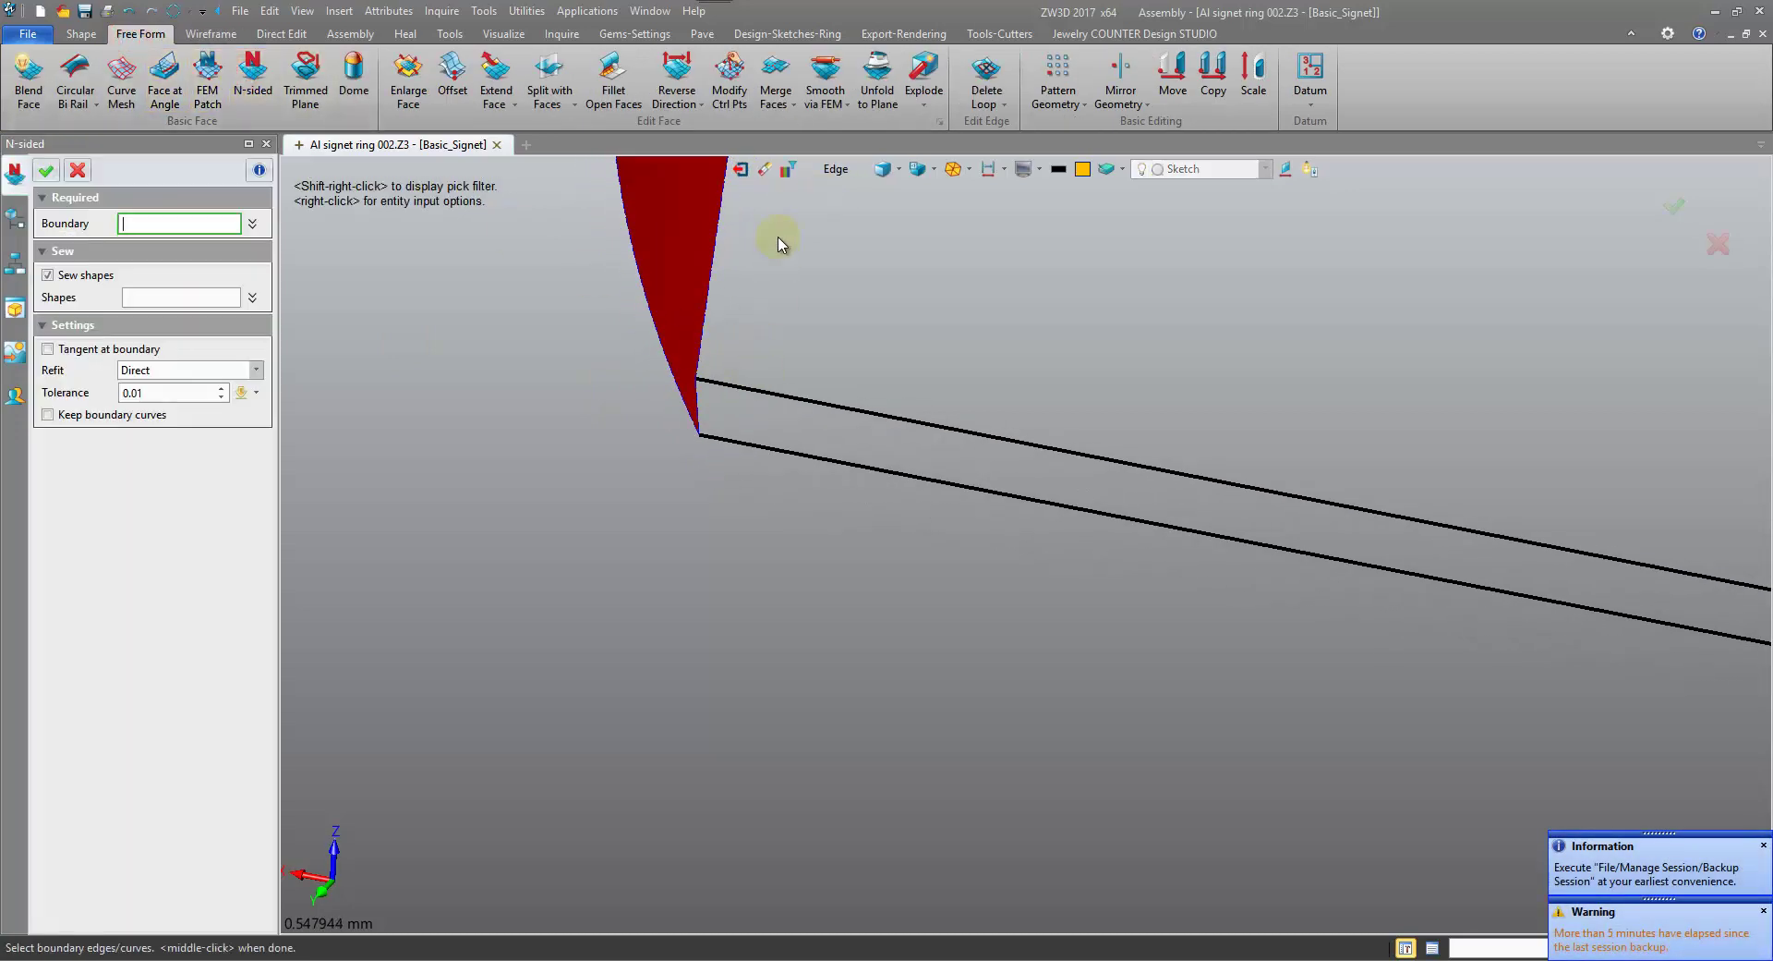
click(829, 172)
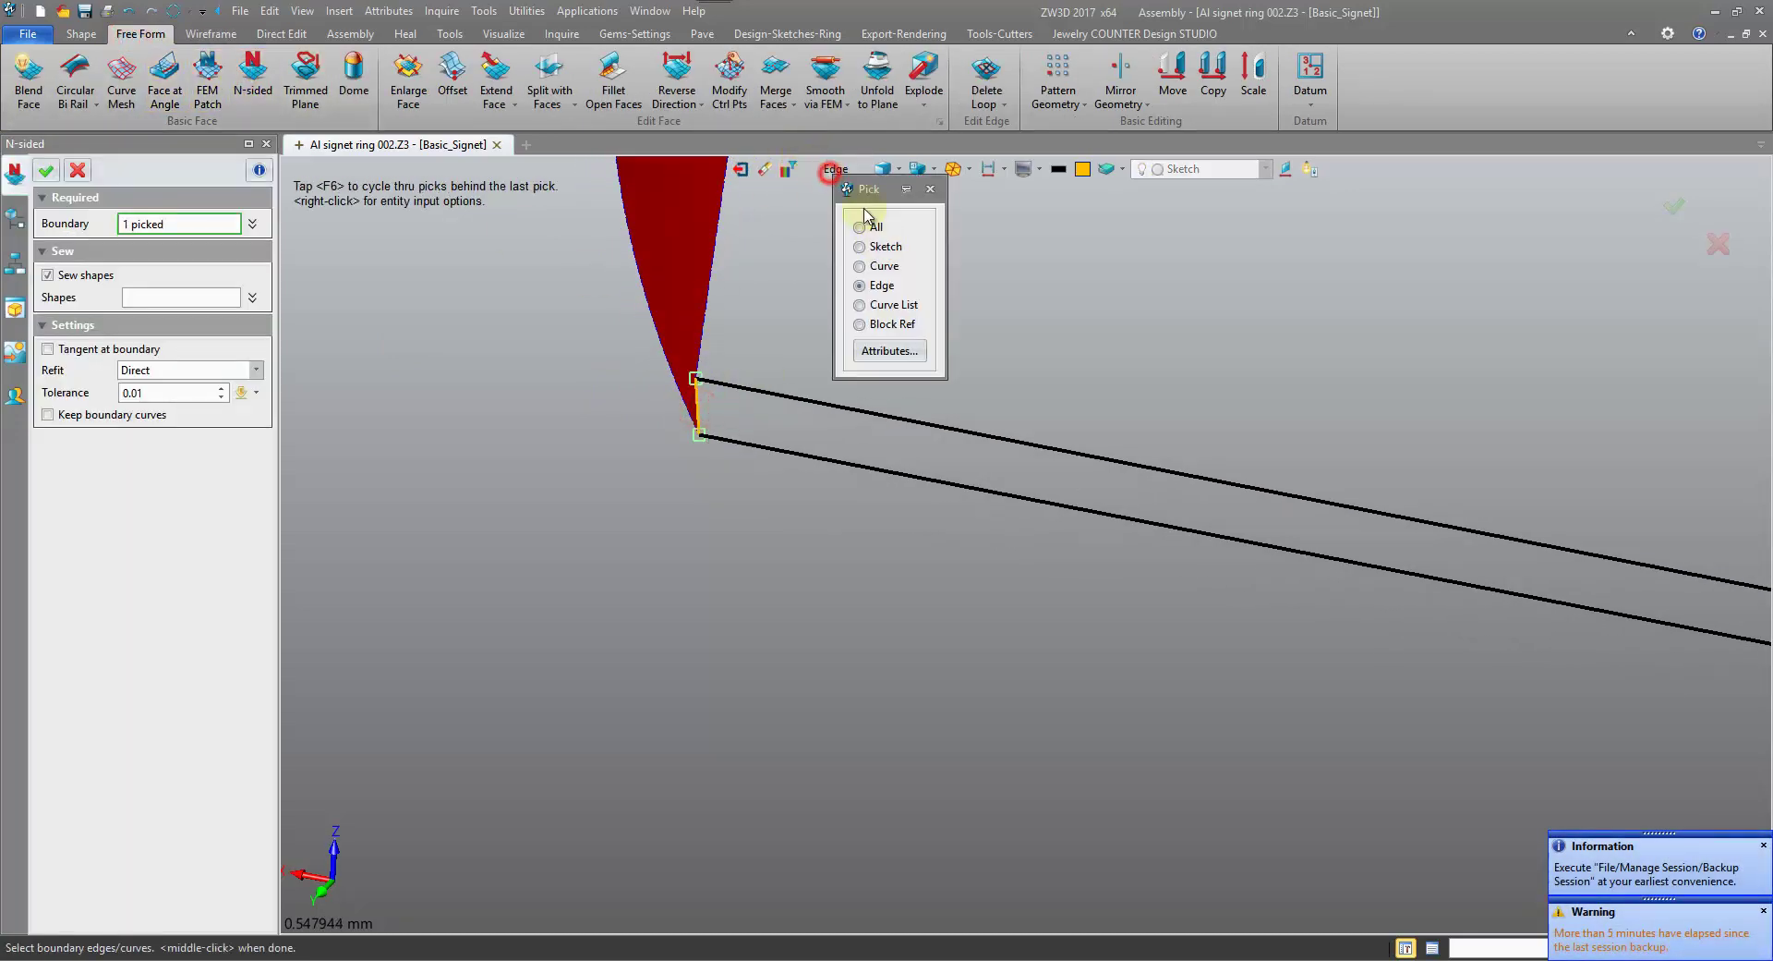
click(884, 266)
click(796, 396)
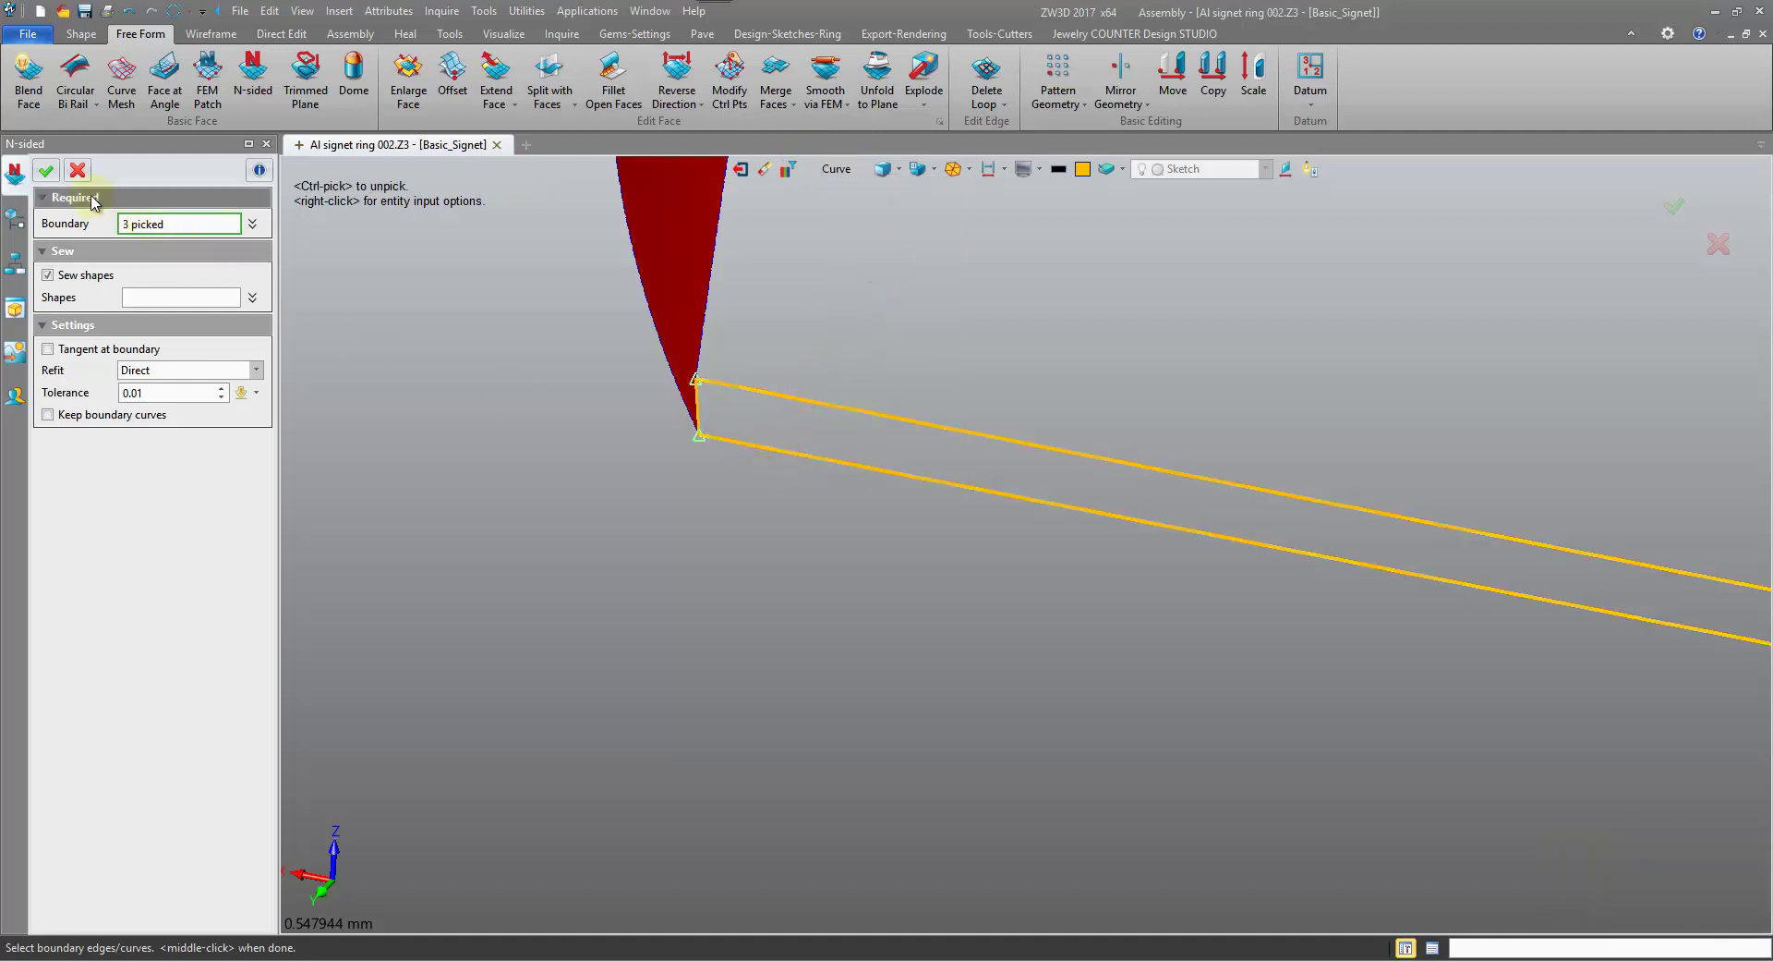
click(181, 225)
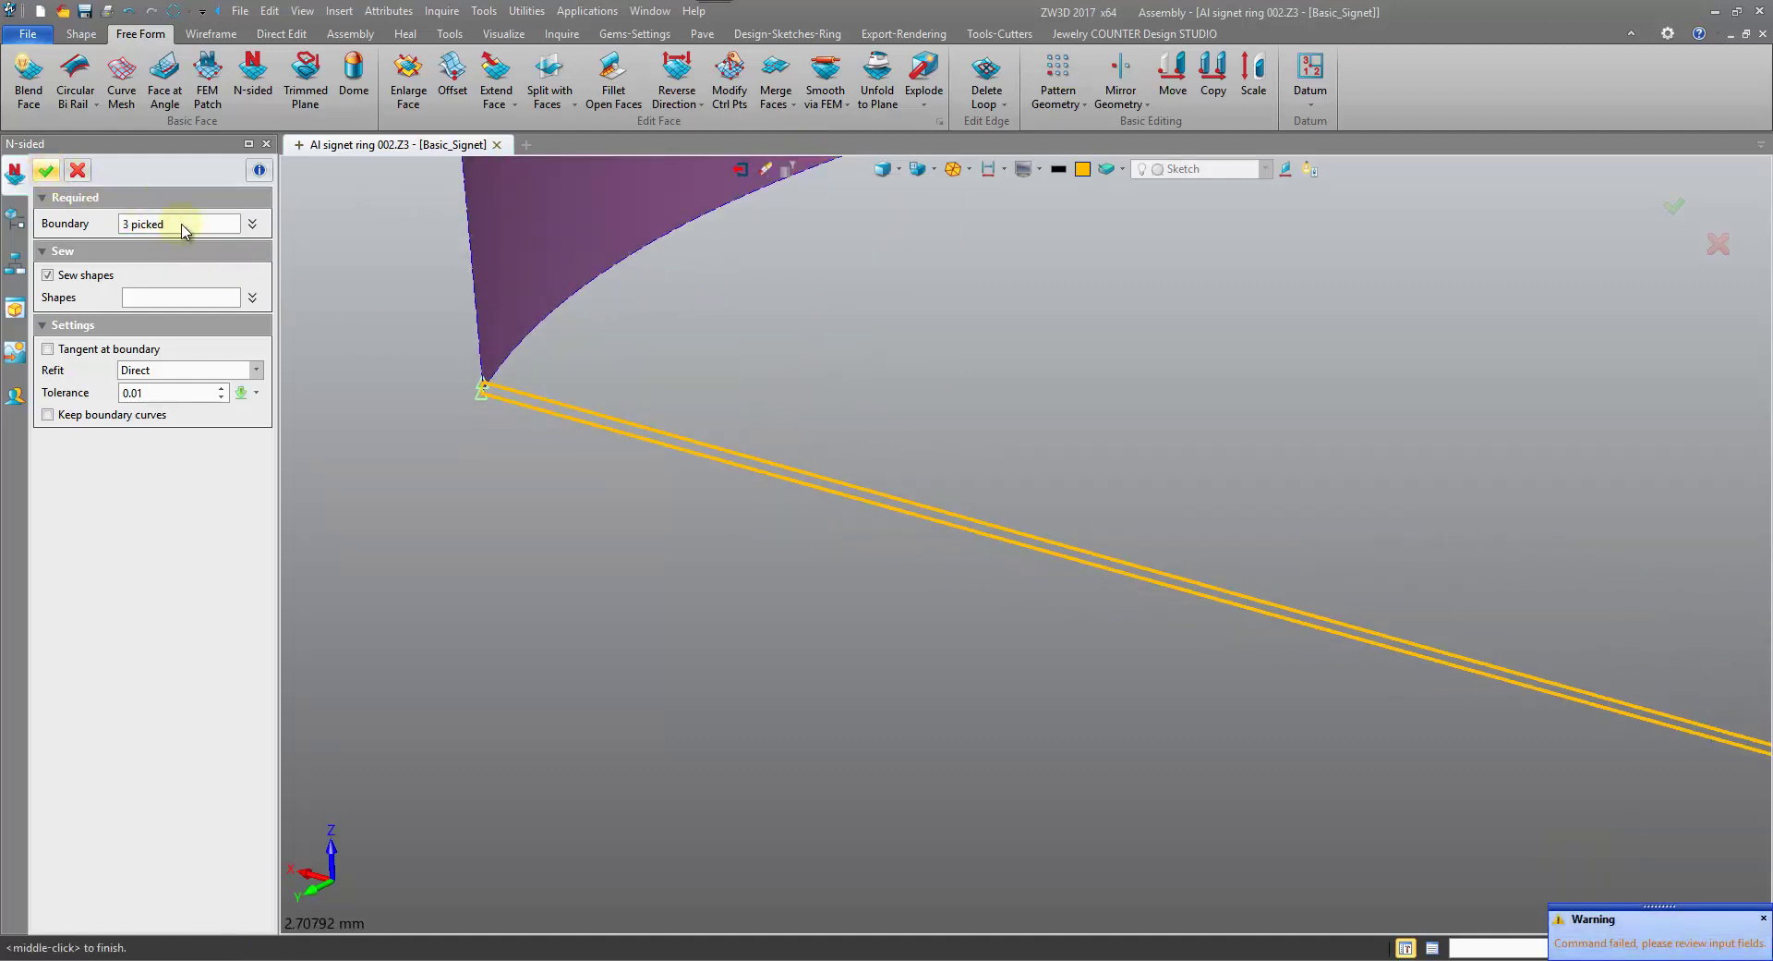
scroll(1559, 540, up, 10)
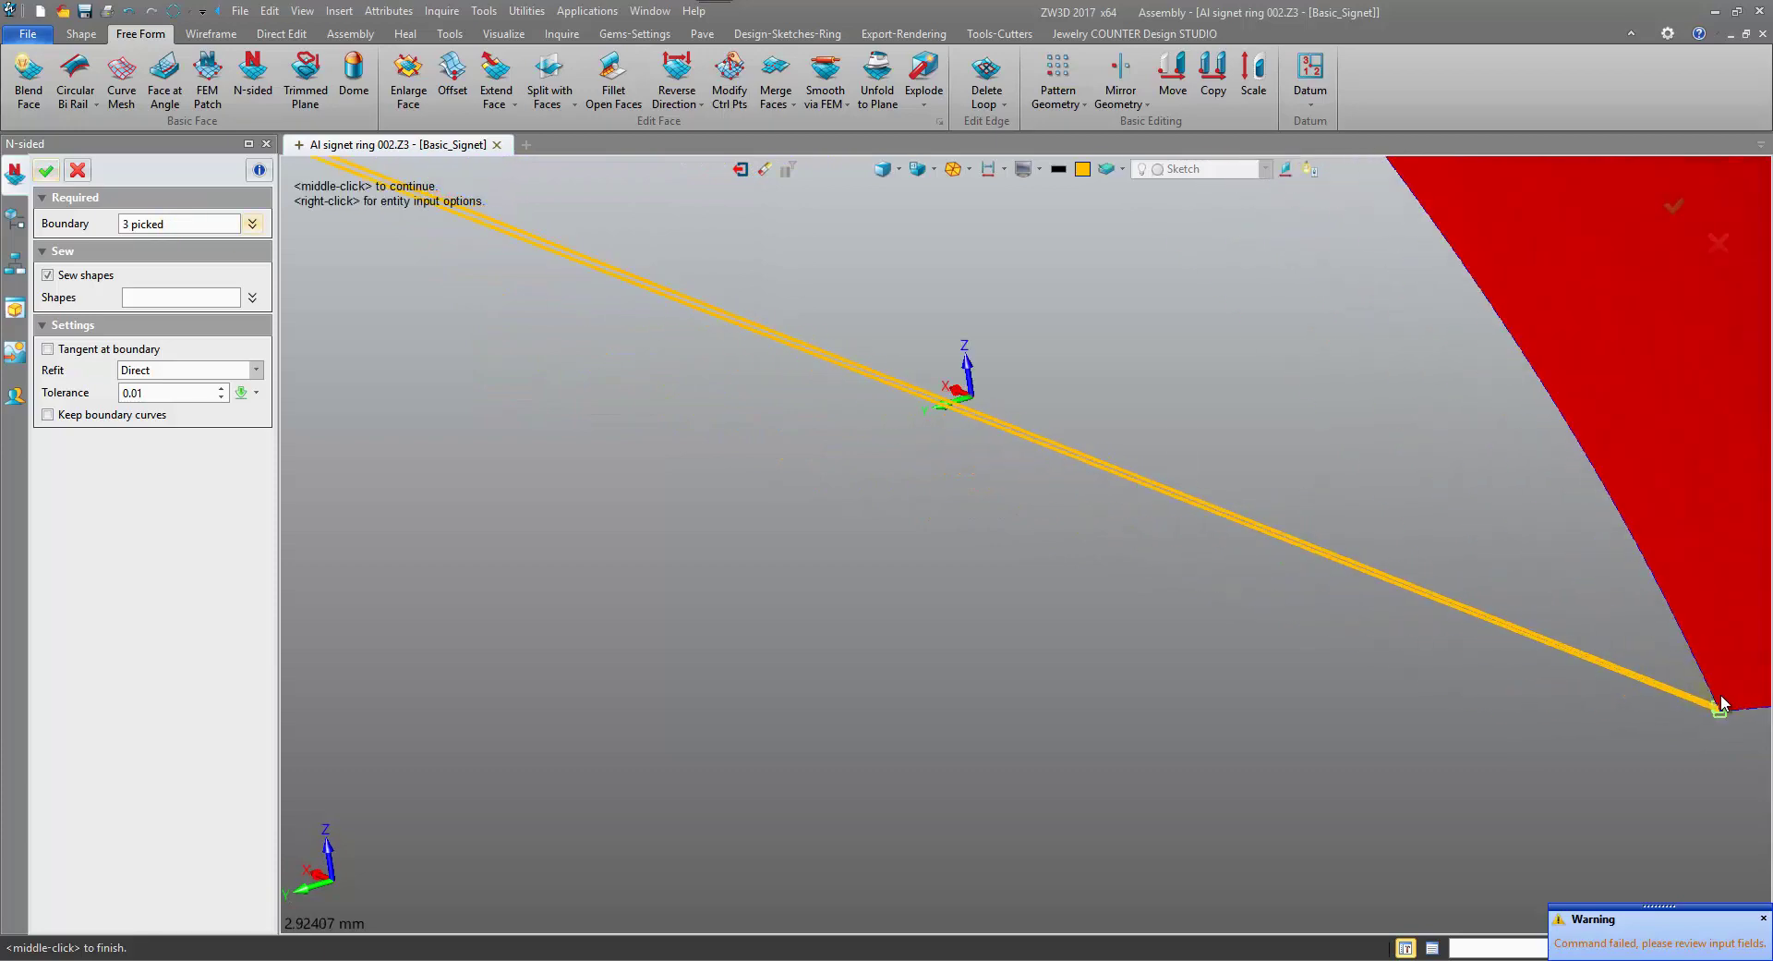
right_drag(1709, 708, 1609, 688)
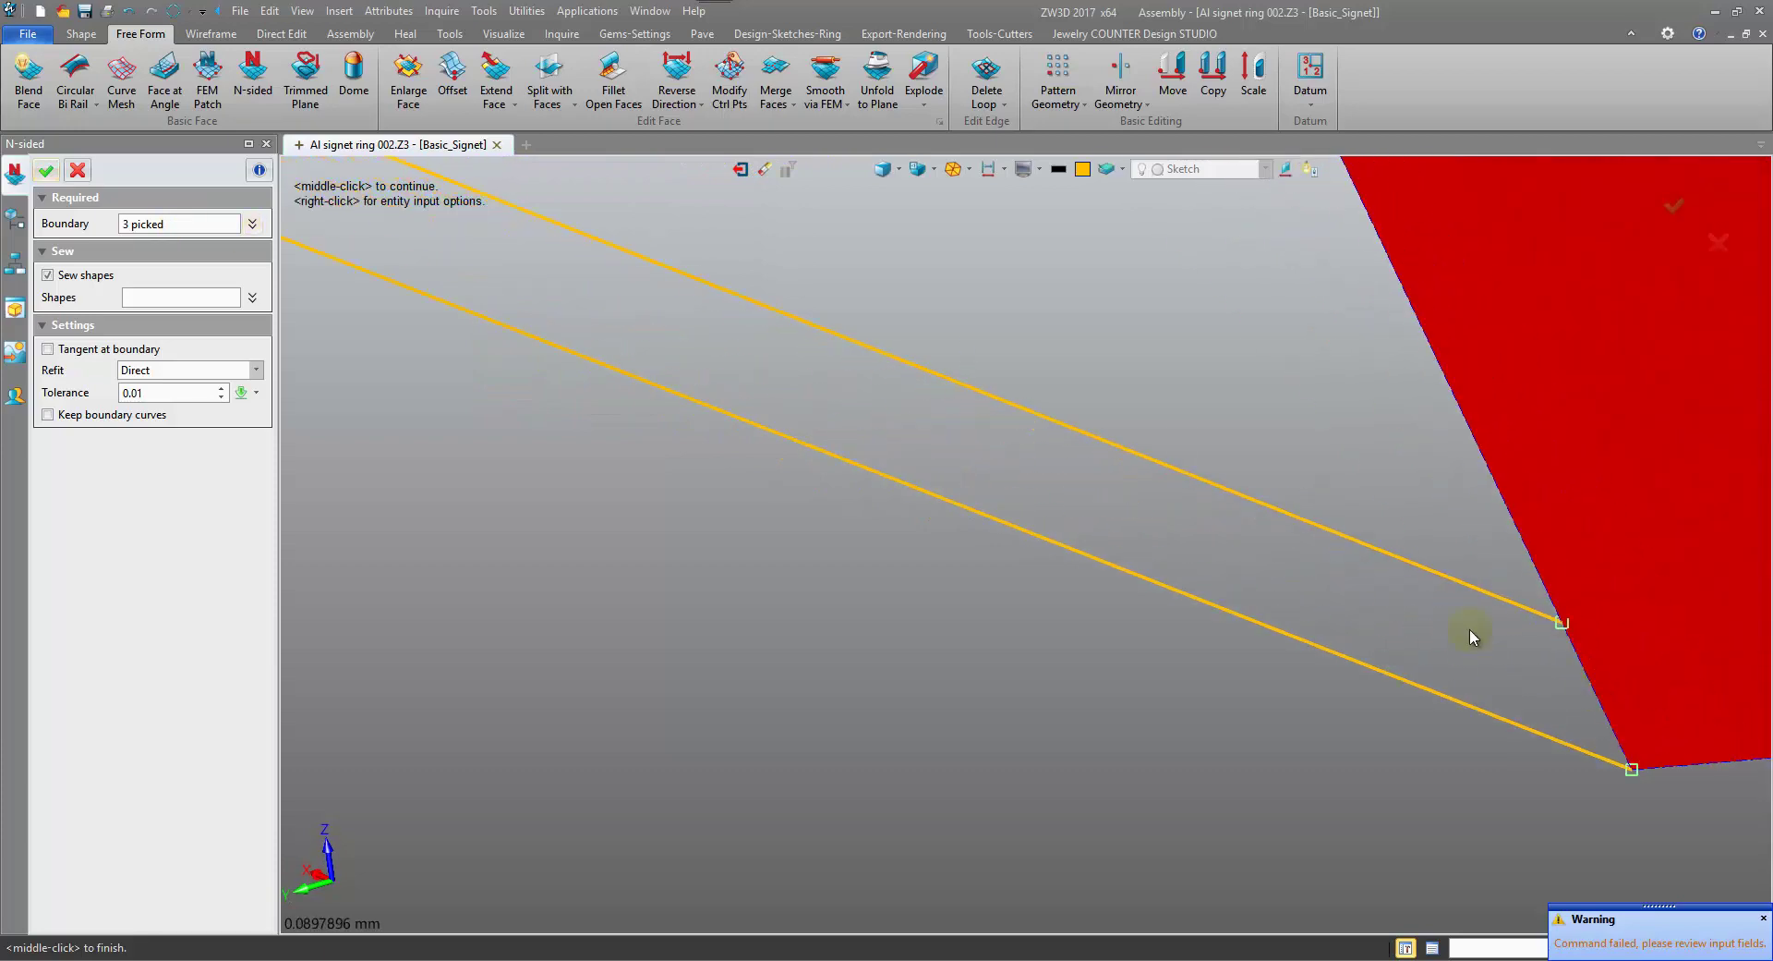
click(78, 169)
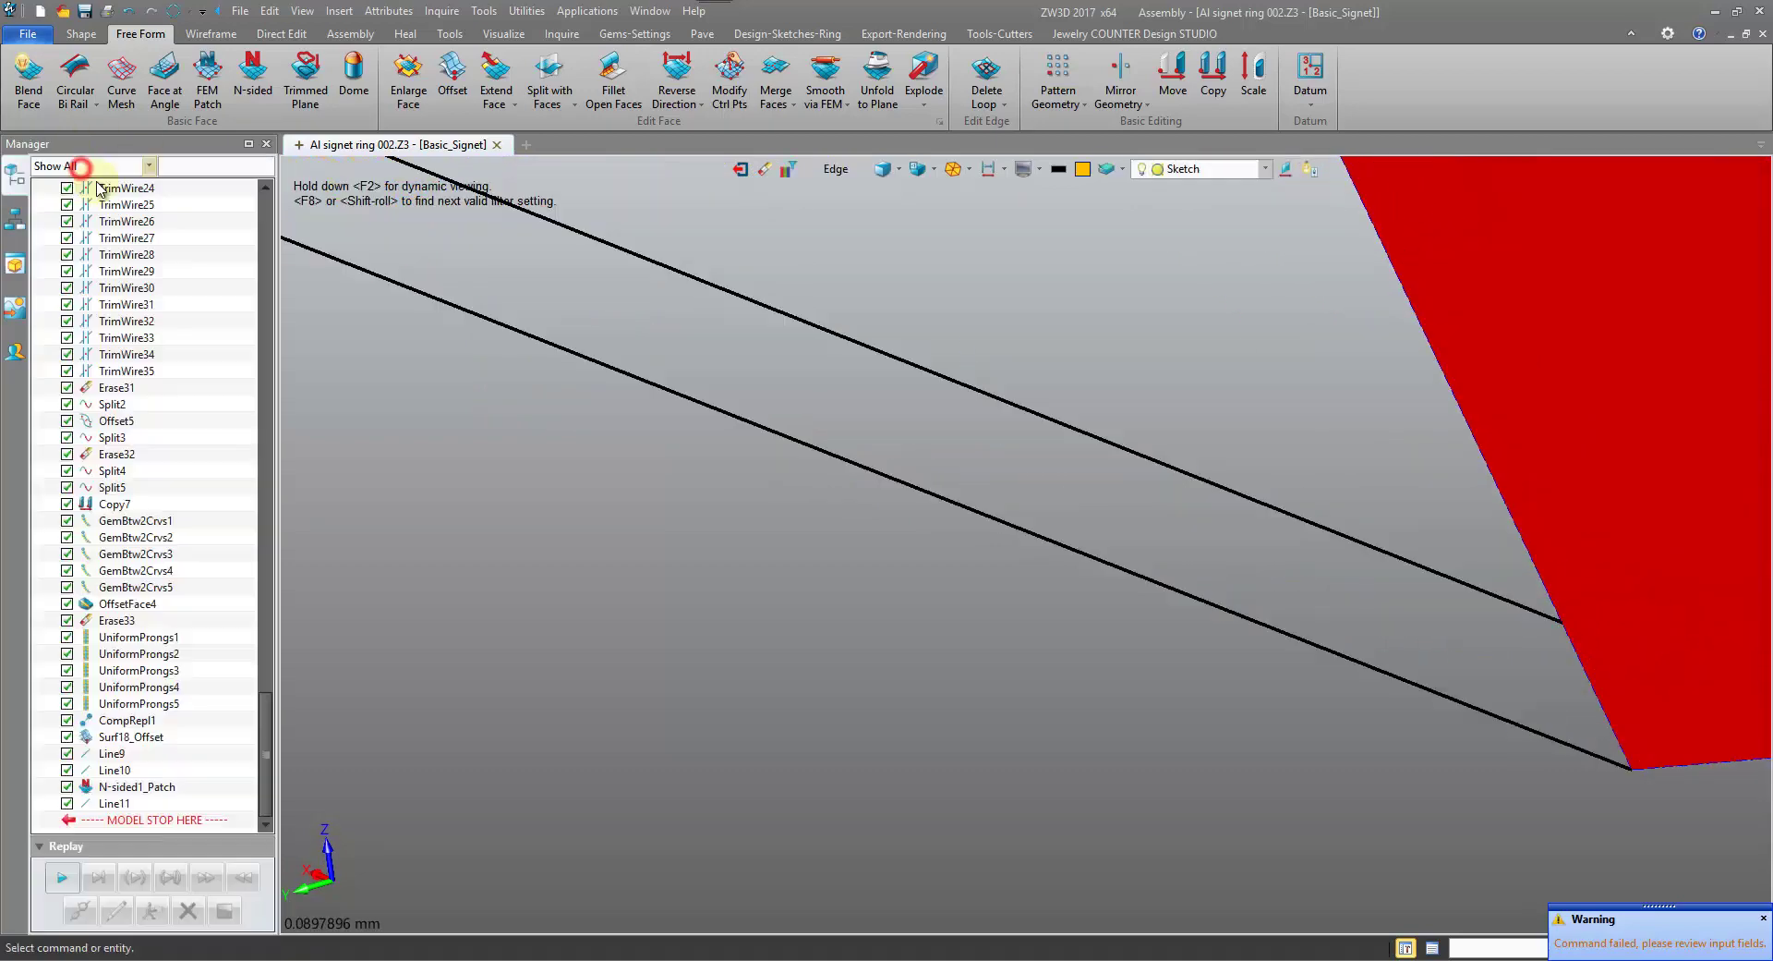
click(127, 11)
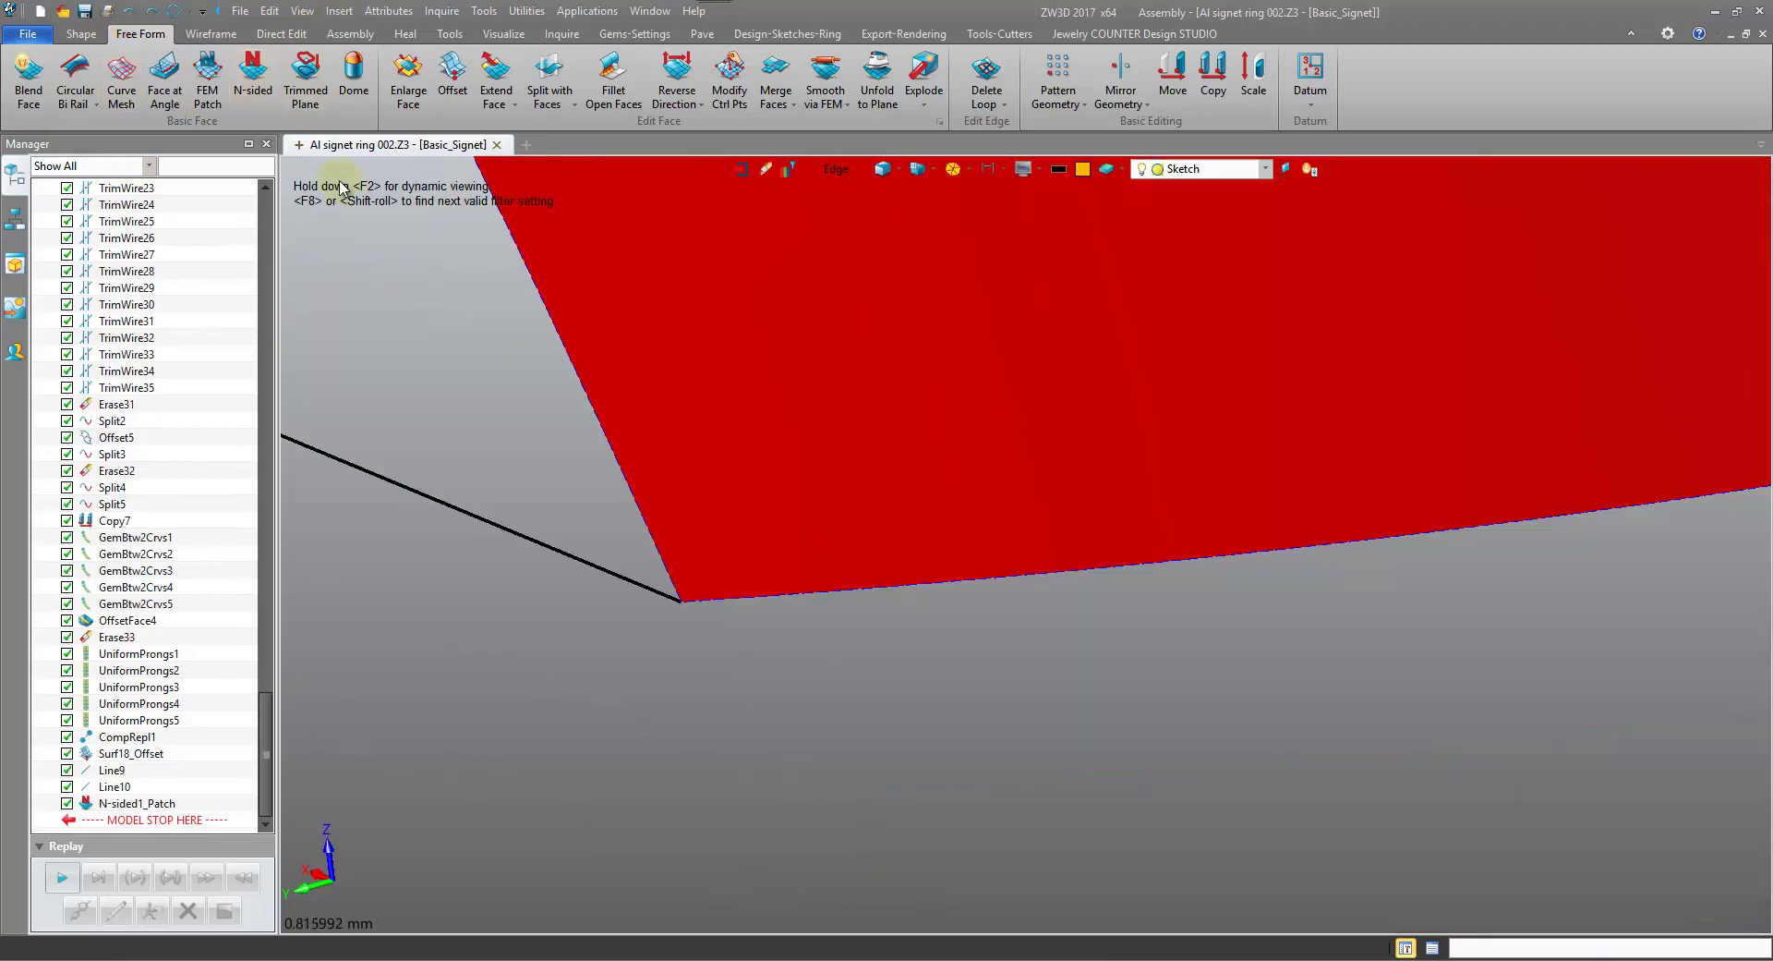
Draw a line from one leg's lower corner to the upper vertex of the short edge on the opposite leg, picking with the All filter.
click(211, 34)
click(58, 78)
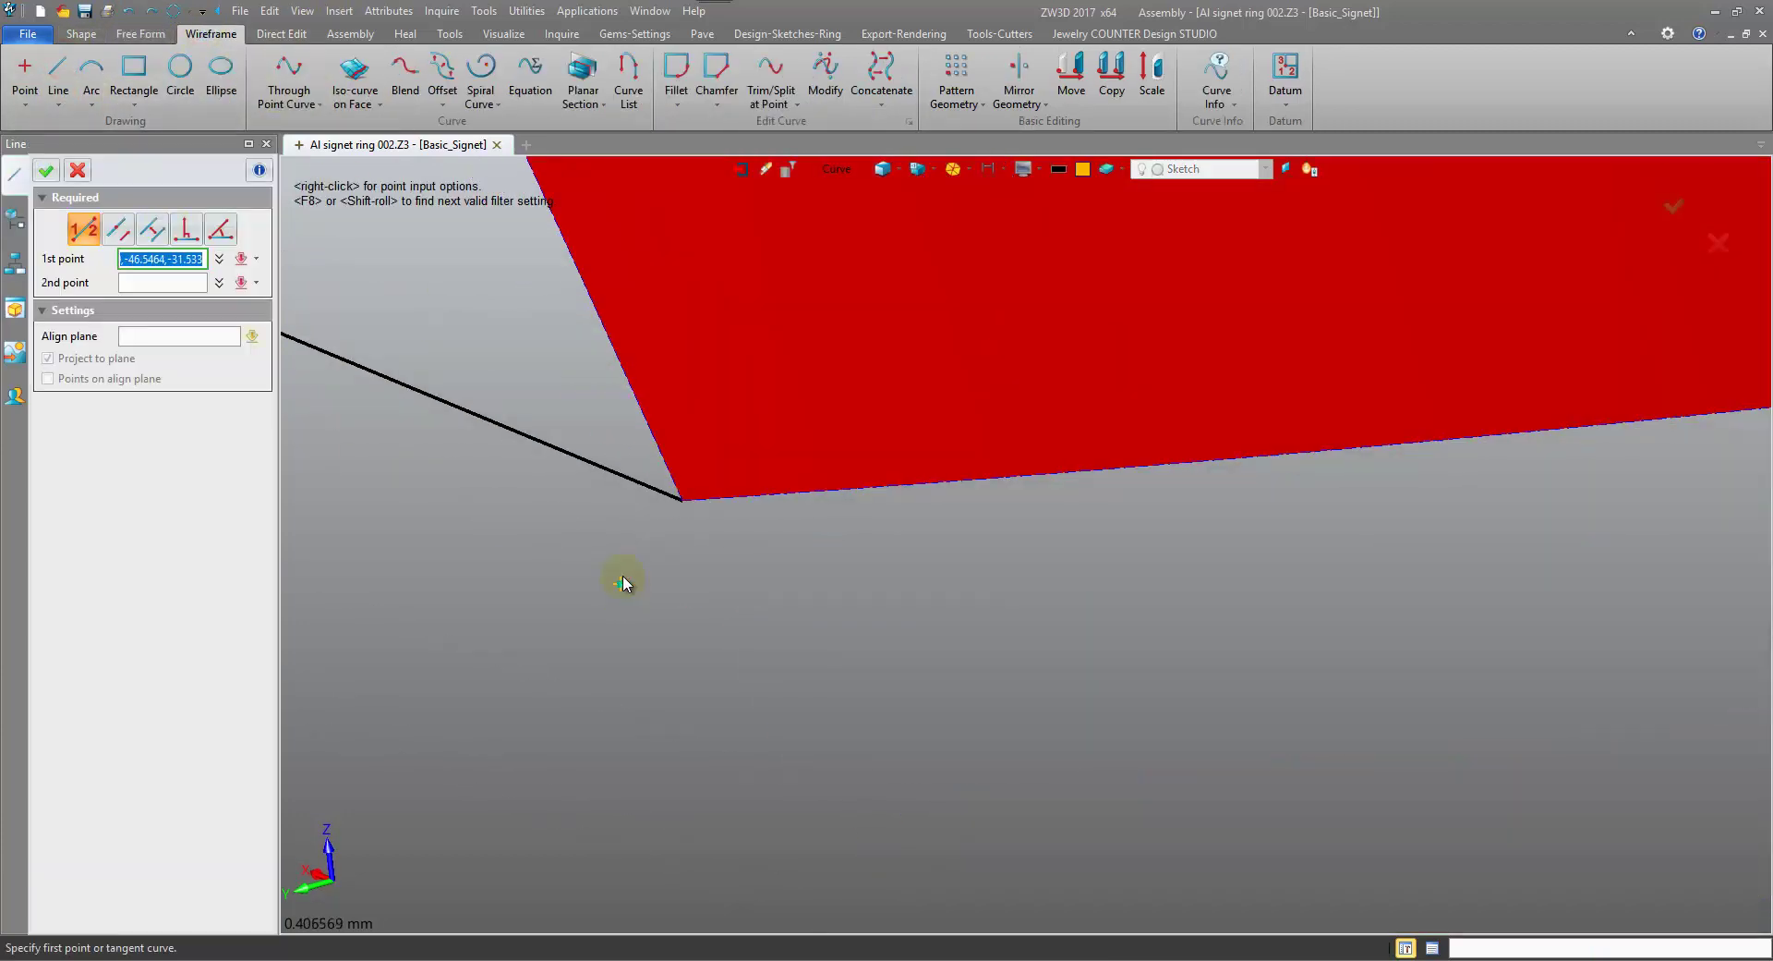
click(679, 508)
scroll(681, 506, down, 4)
right_drag(710, 512, 544, 362)
scroll(520, 512, up, 9)
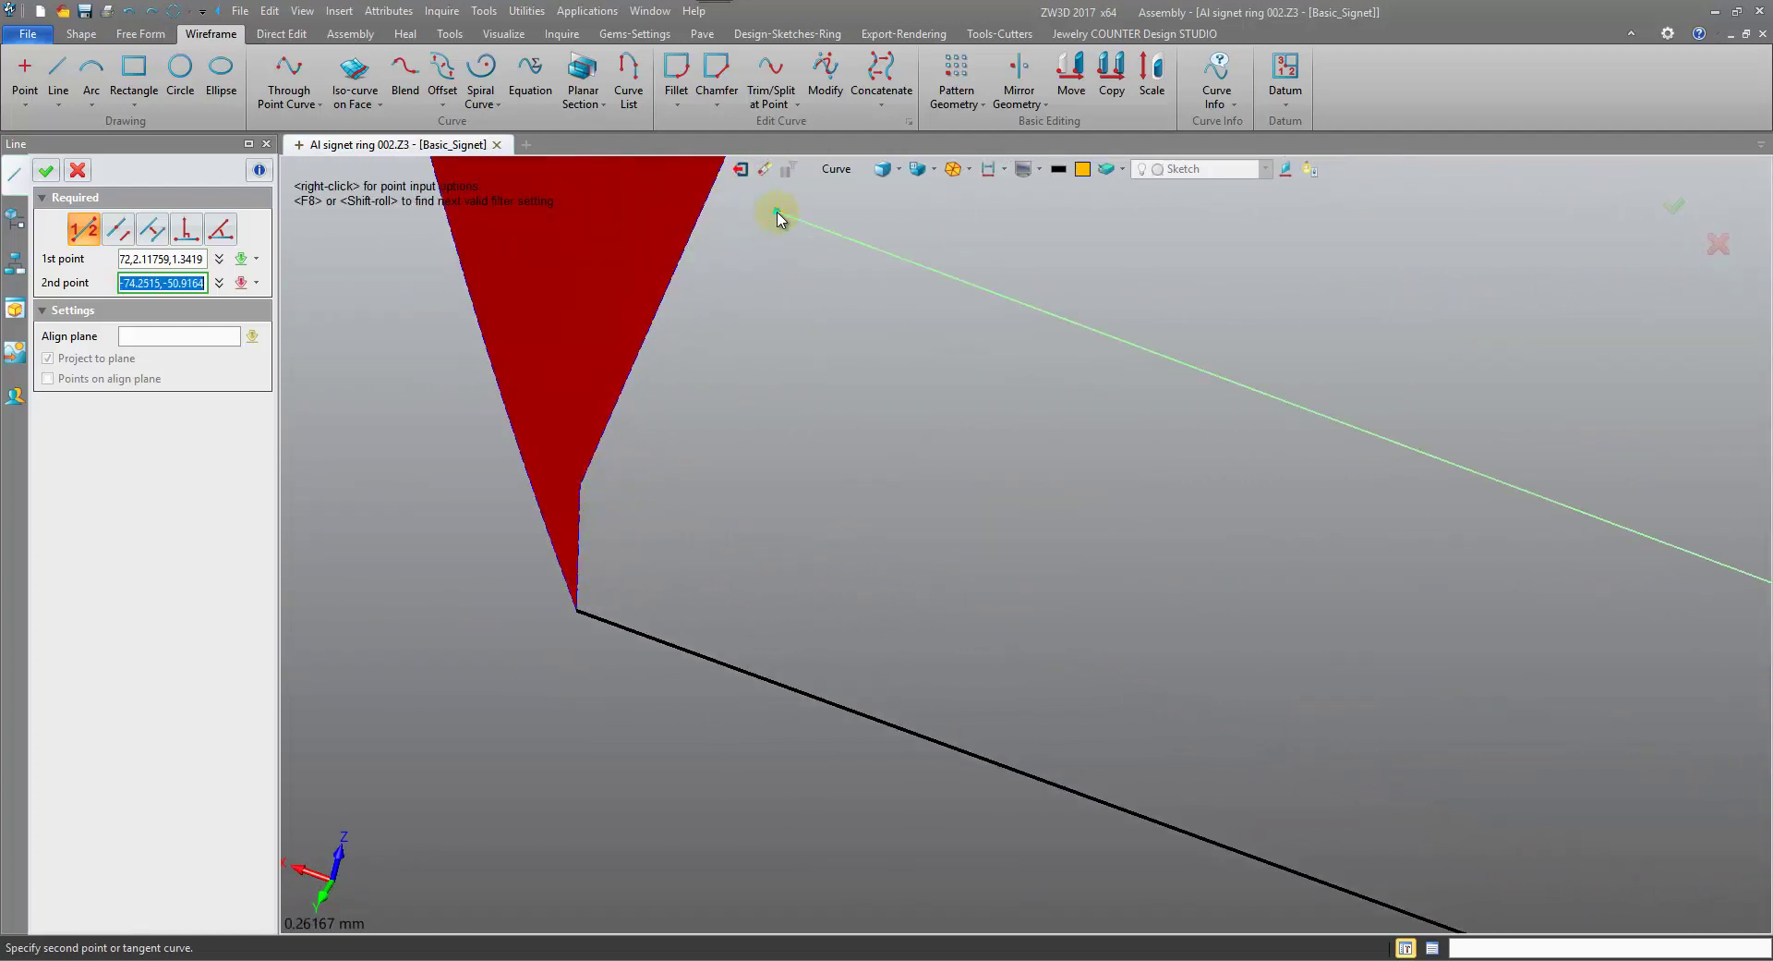
click(812, 170)
click(839, 225)
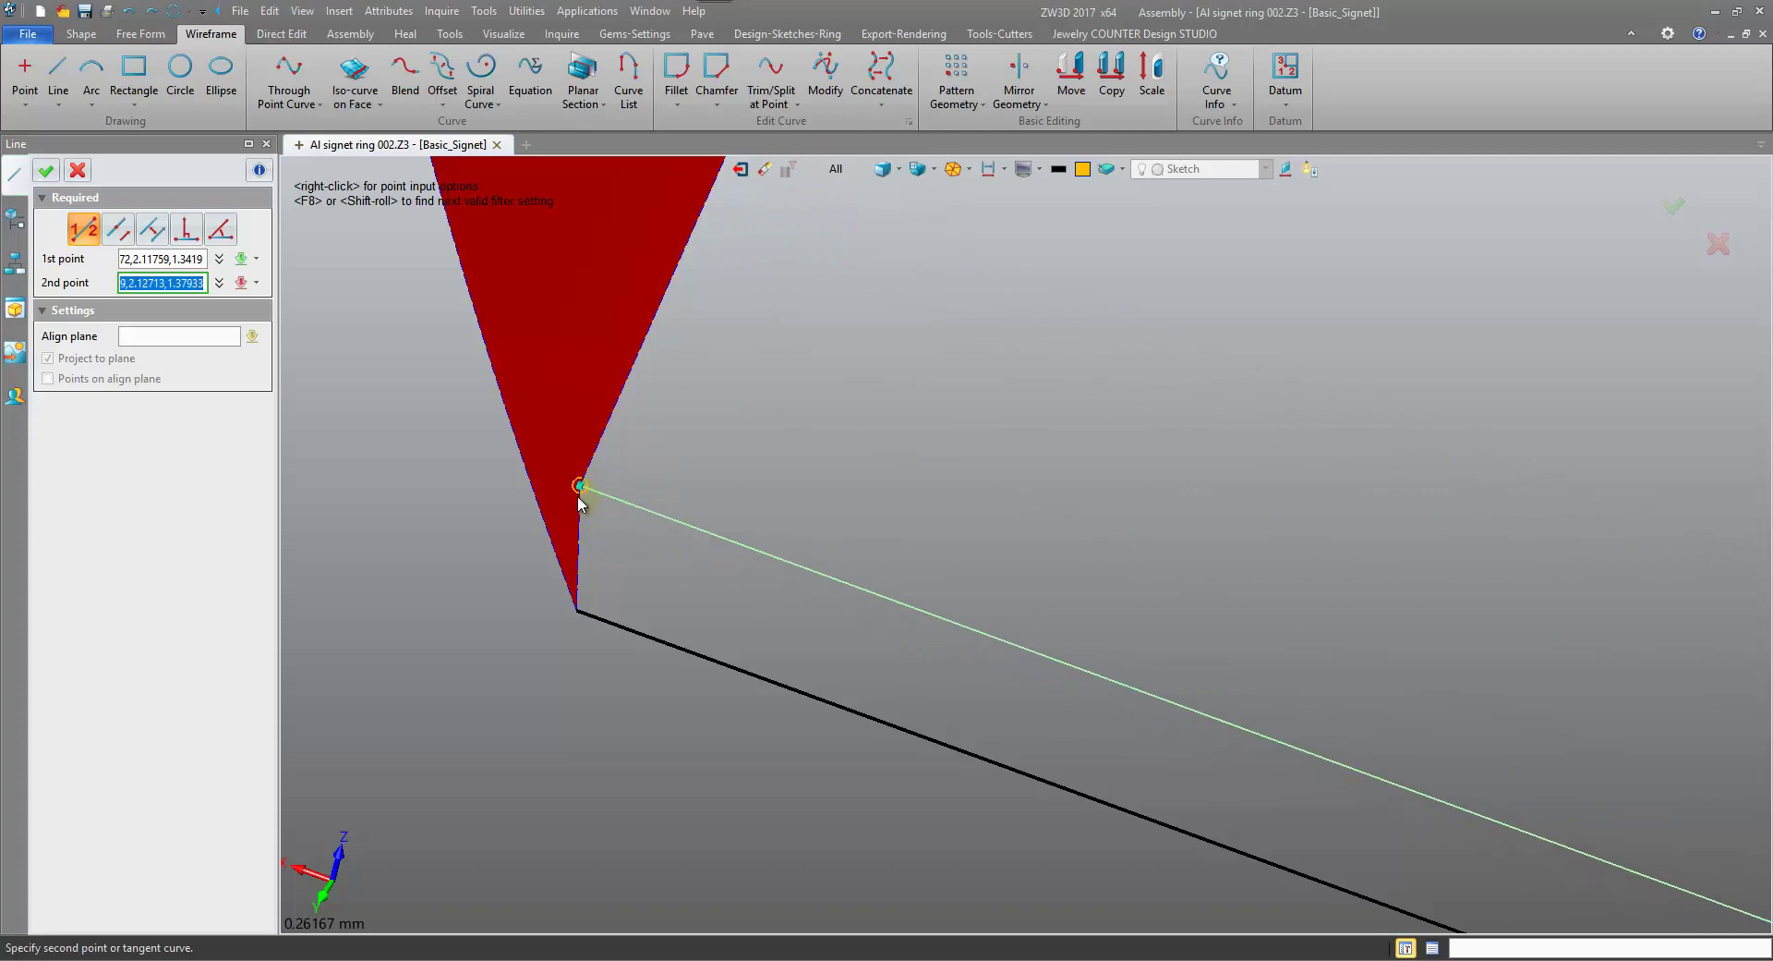
click(578, 496)
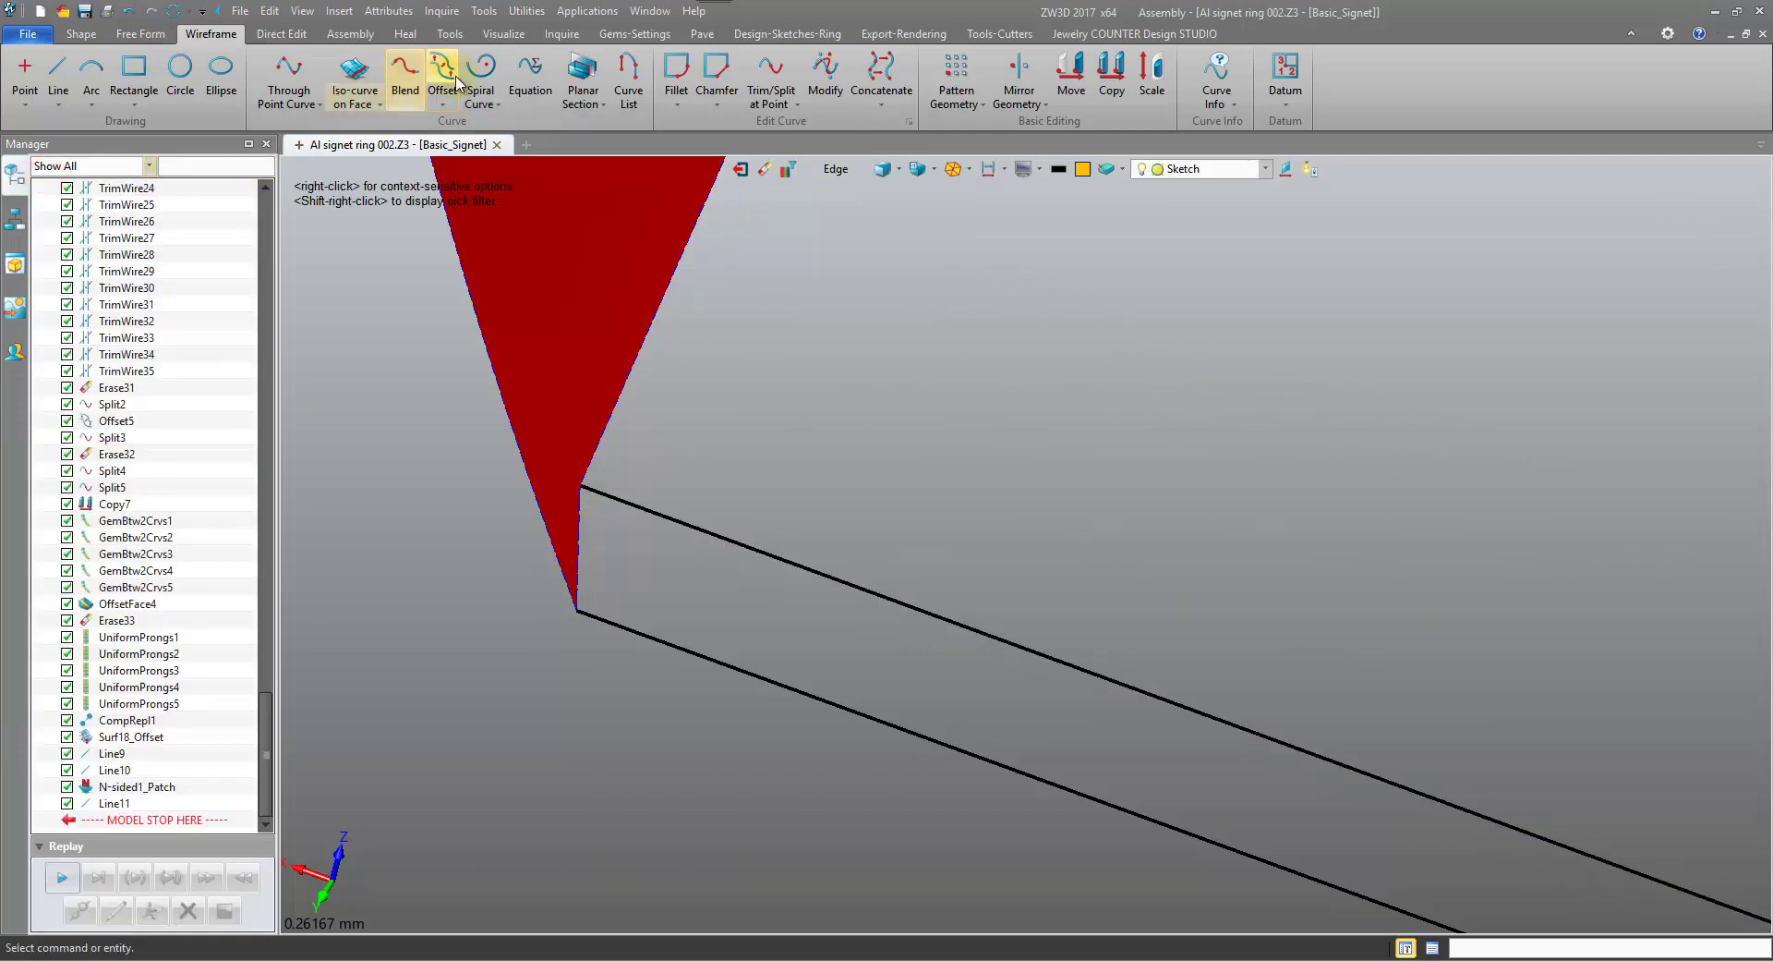
Create an N-sided patch between the two nearly parallel lower lines and the short corner edge with 0.01 tolerance.
click(141, 34)
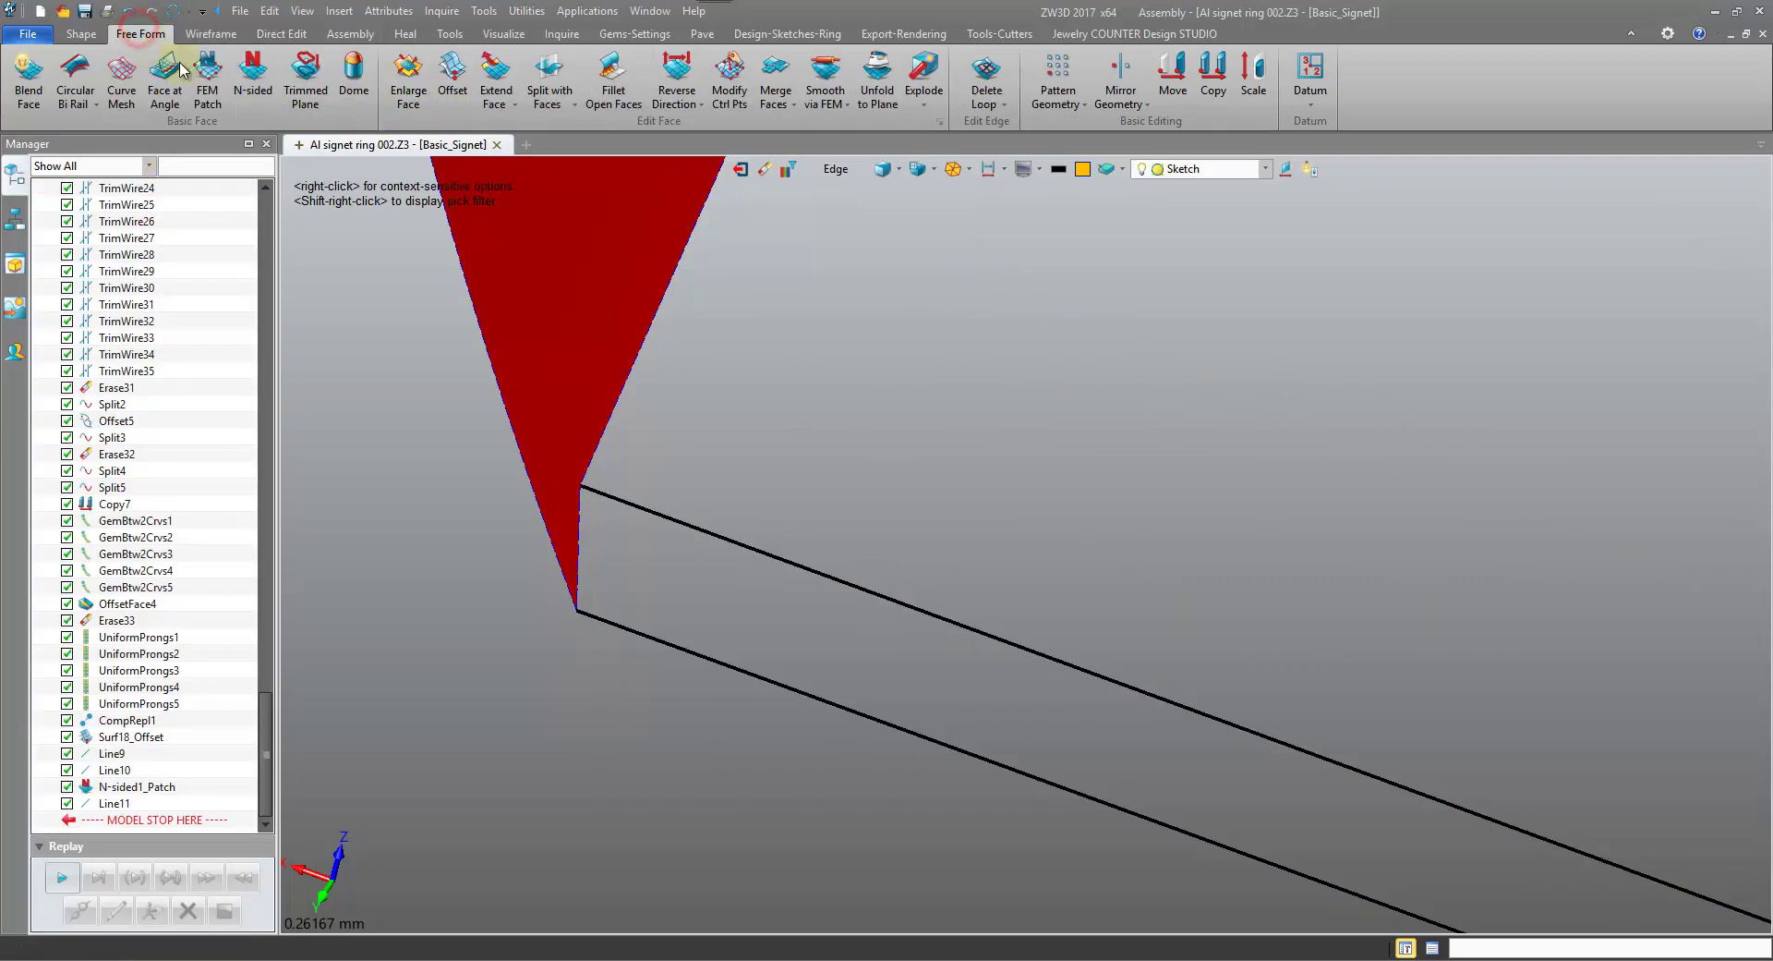
click(254, 82)
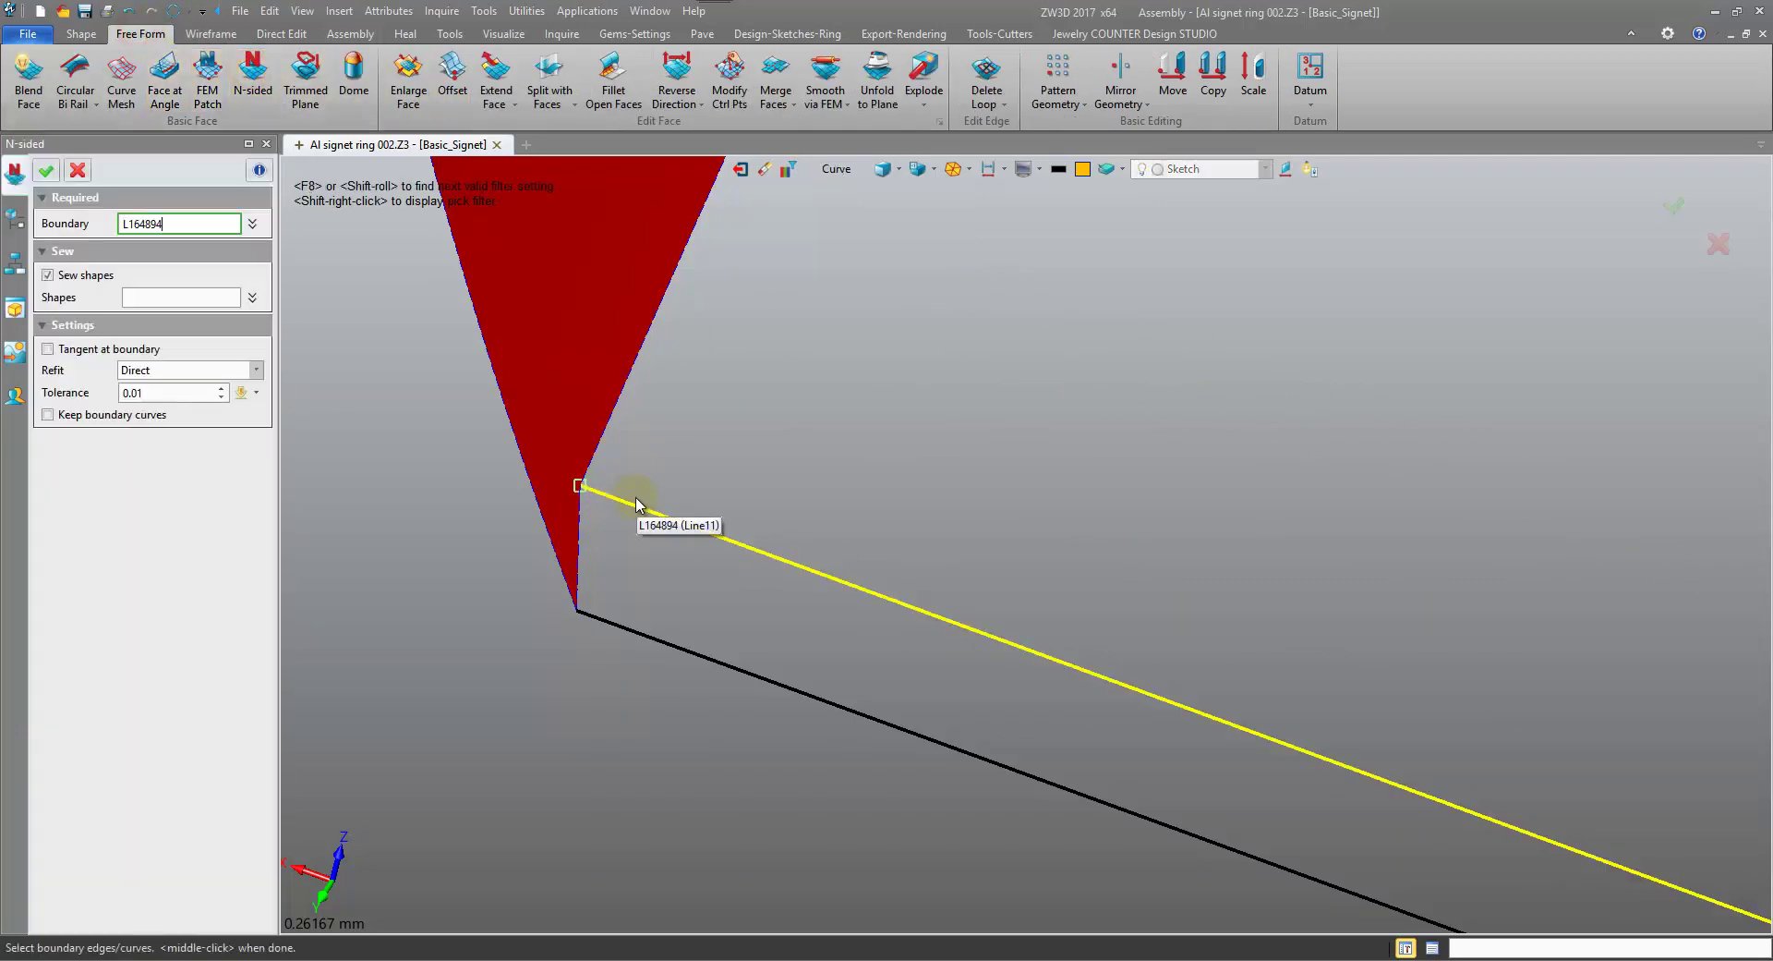
click(836, 168)
click(878, 277)
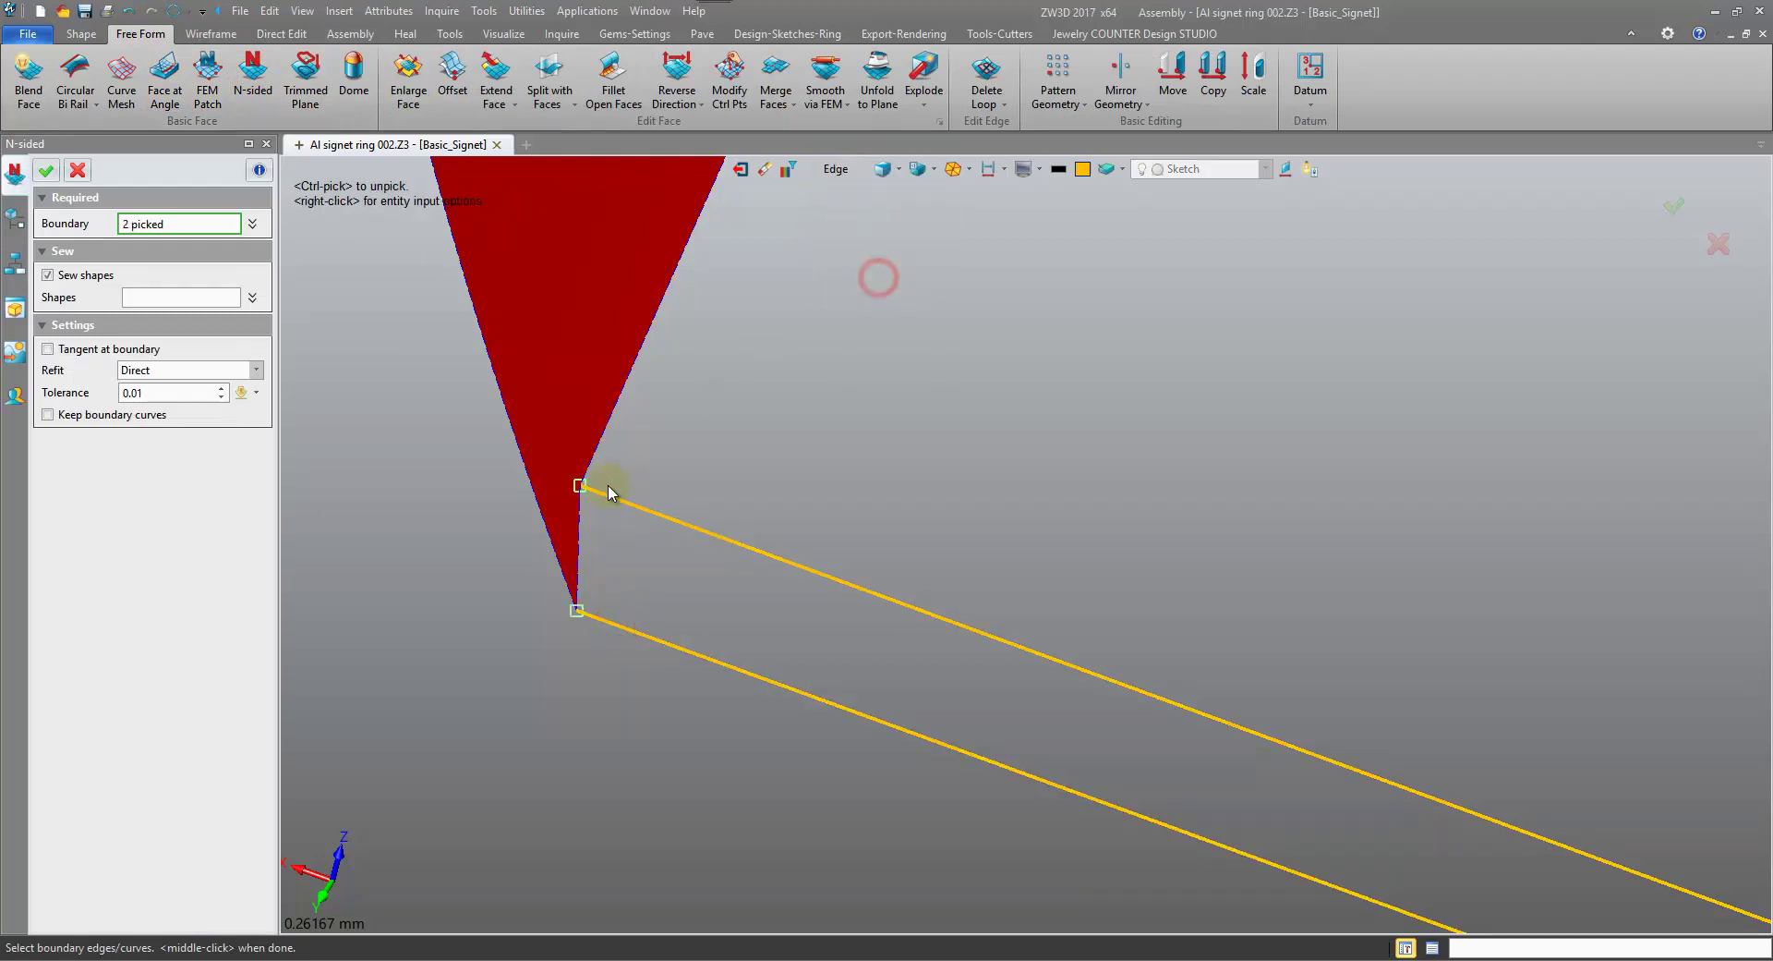
click(46, 172)
scroll(854, 595, down, 3)
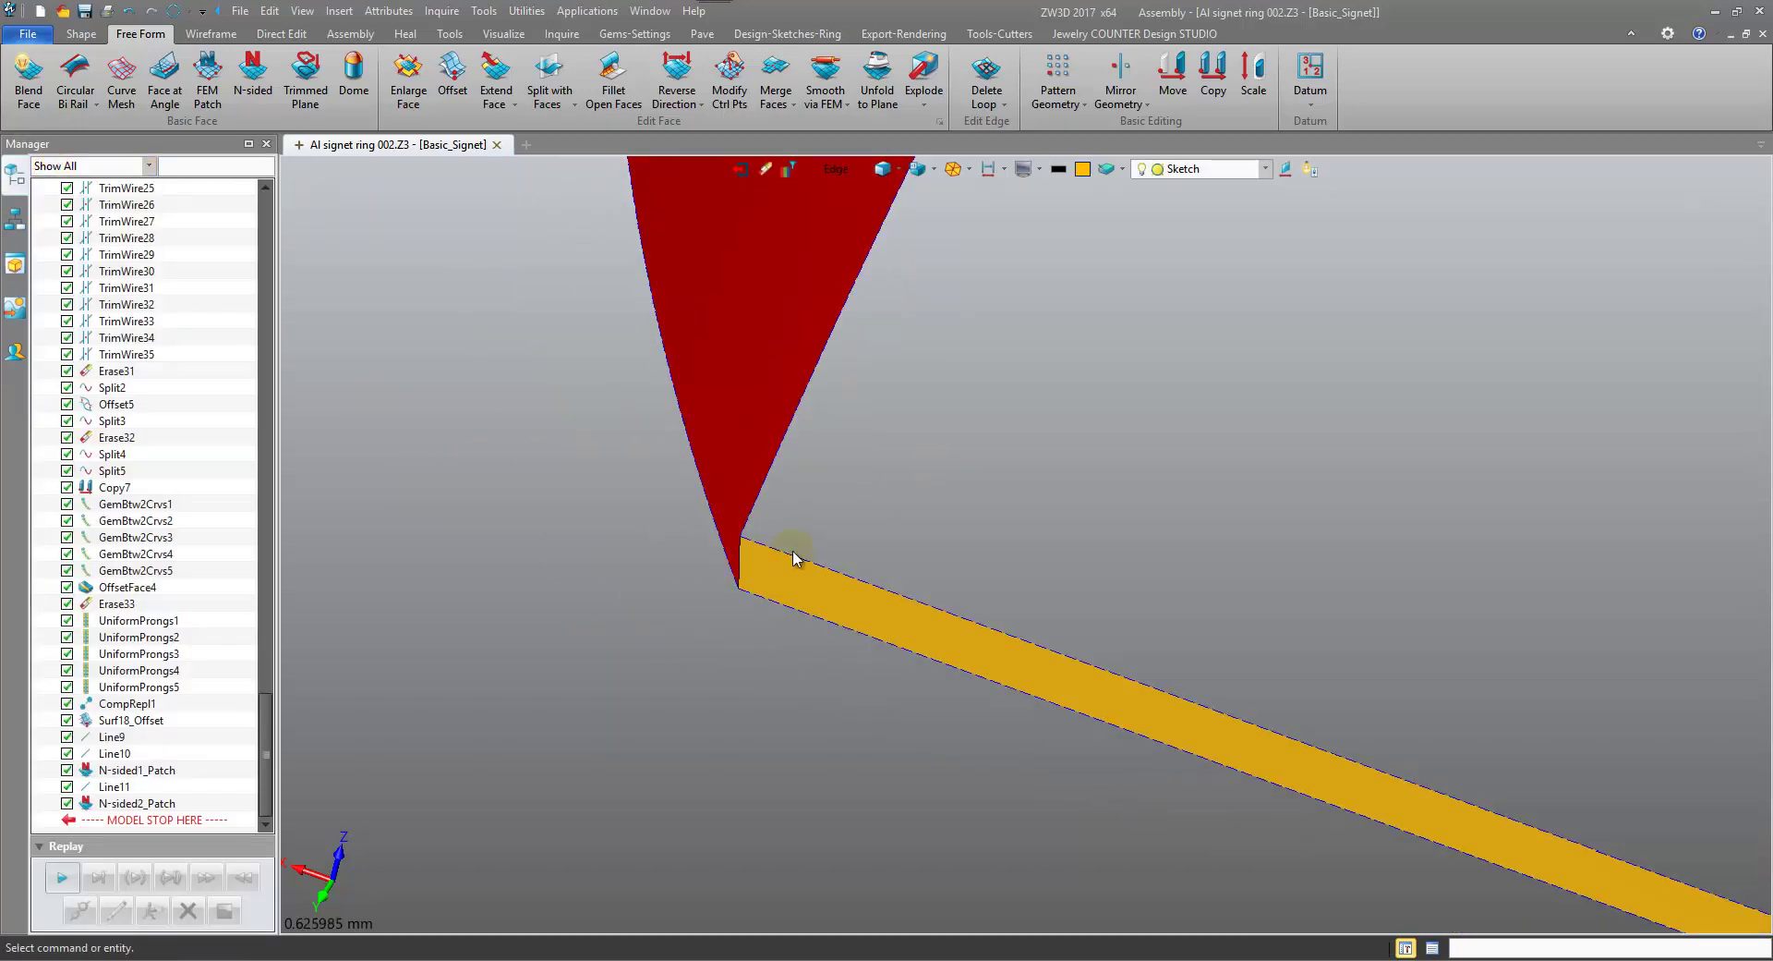
Begin a FEM patch over the adjoining side opening, picking its arched edges and the long edge of the narrow bottom strip.
scroll(1029, 578, down, 10)
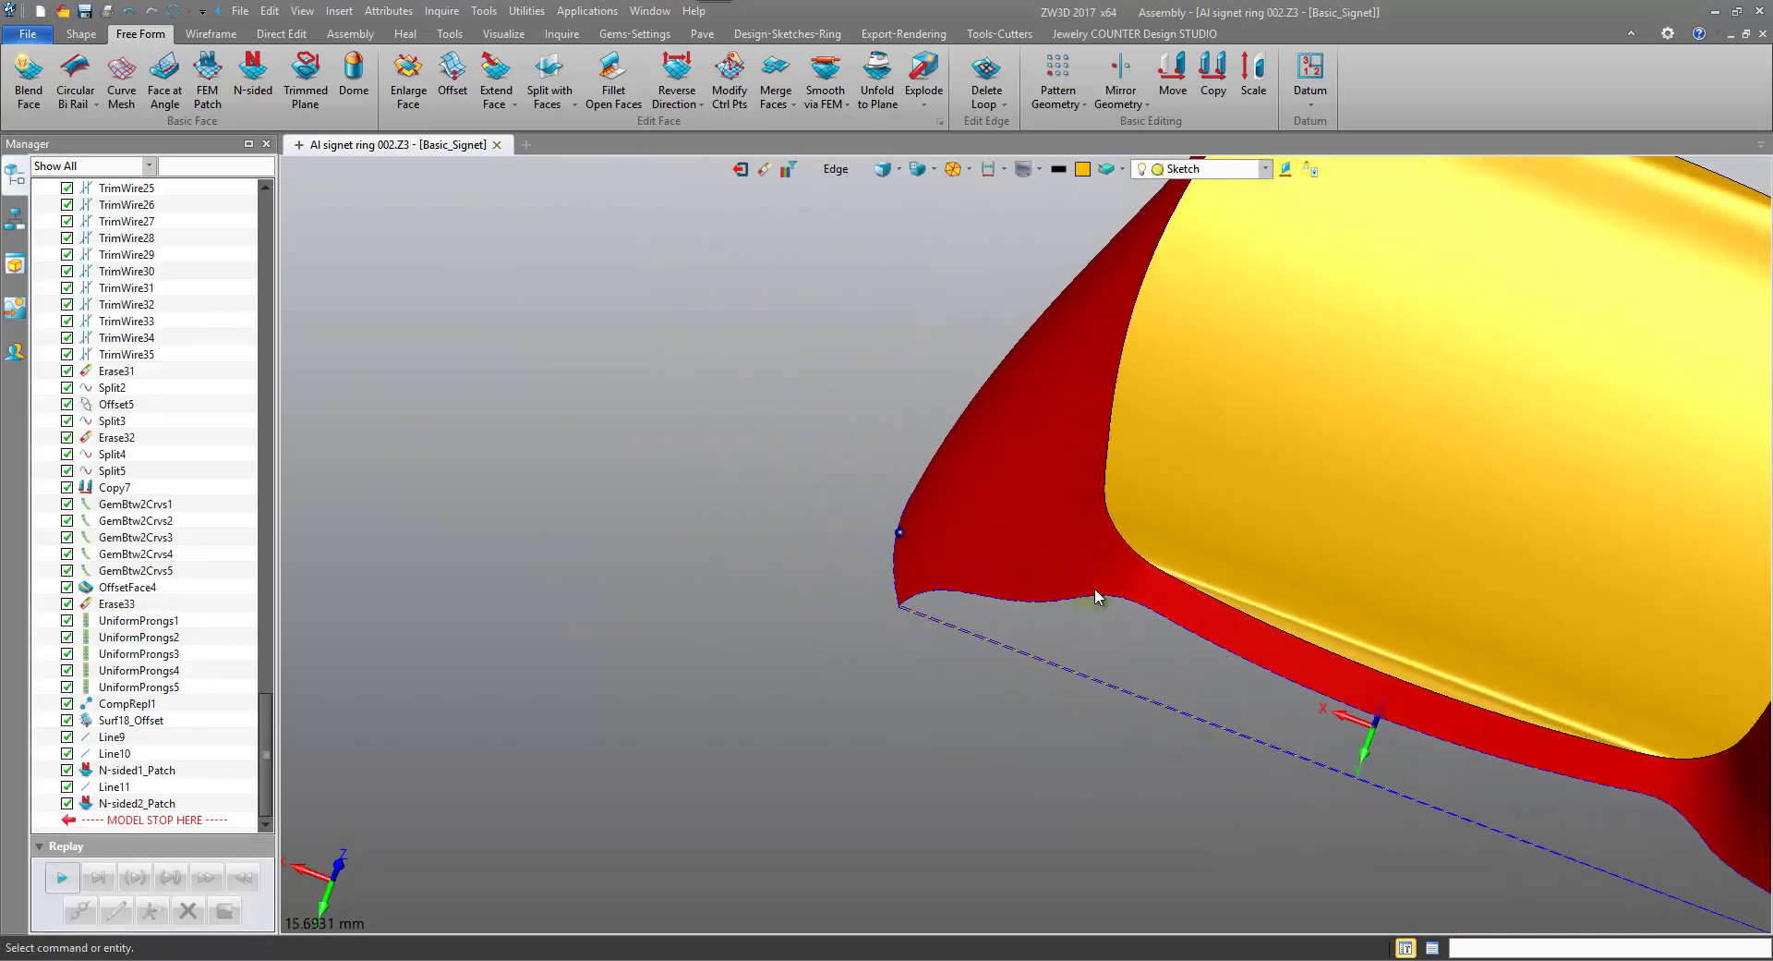
middle_drag(1095, 587, 918, 391)
scroll(934, 374, down, 1)
click(205, 79)
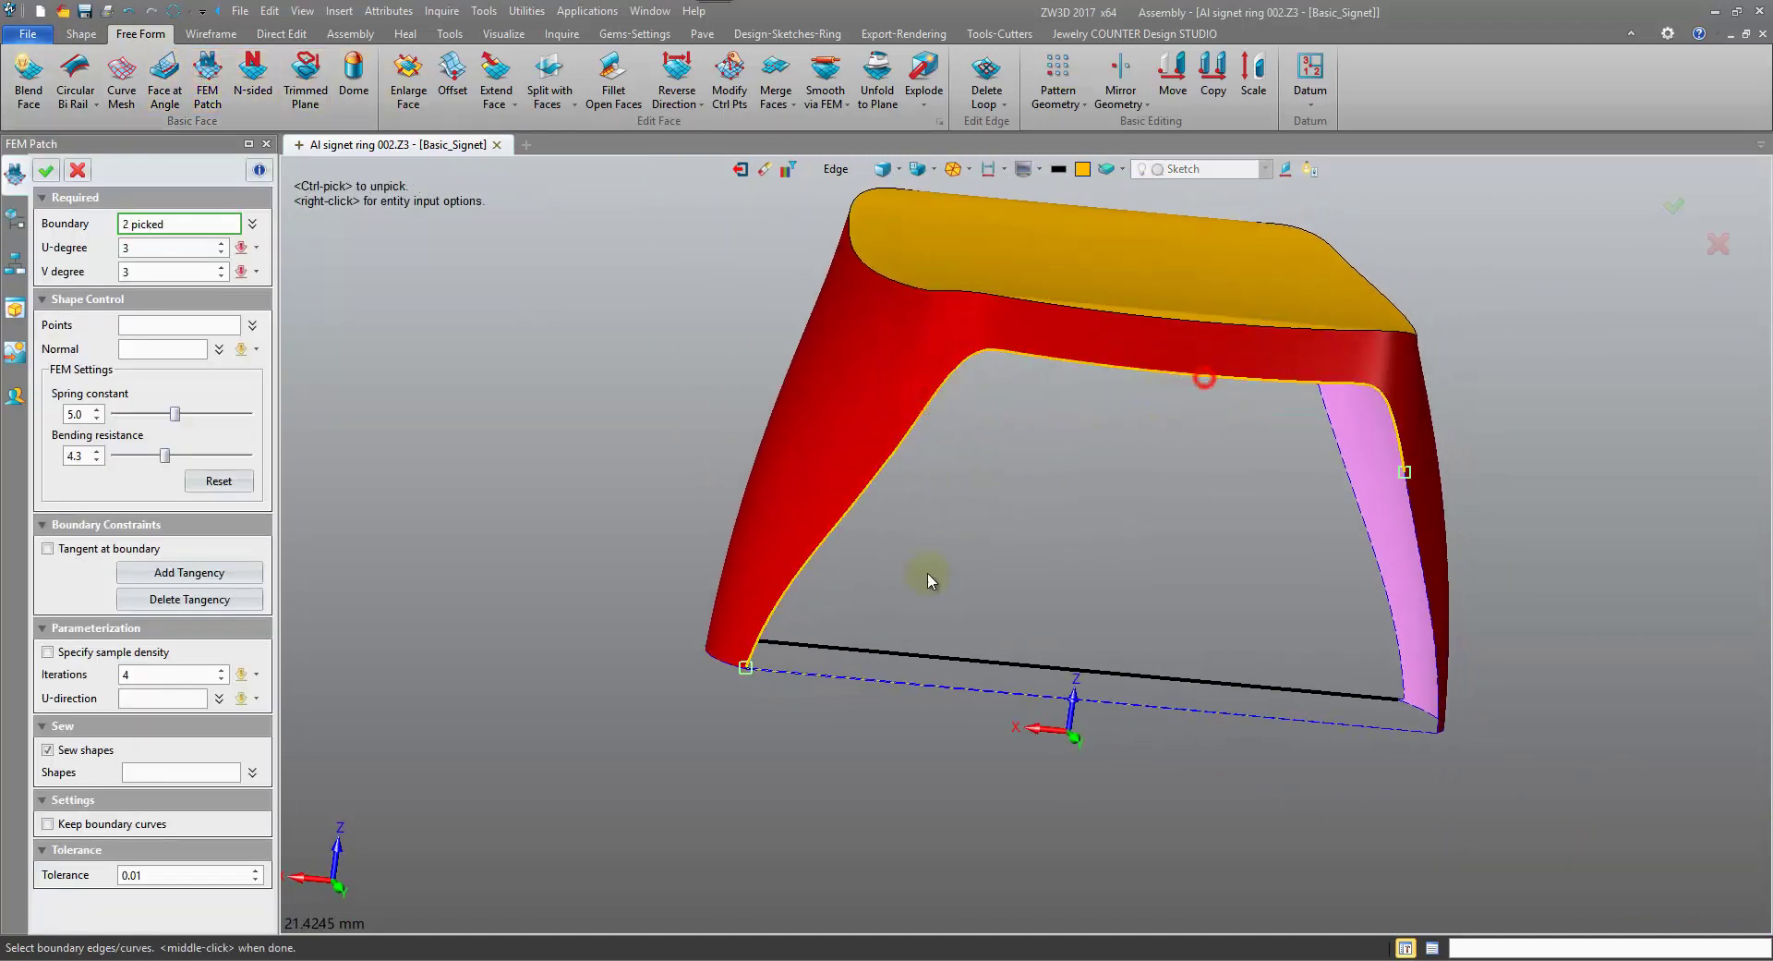
scroll(739, 684, up, 10)
click(683, 768)
scroll(700, 681, down, 6)
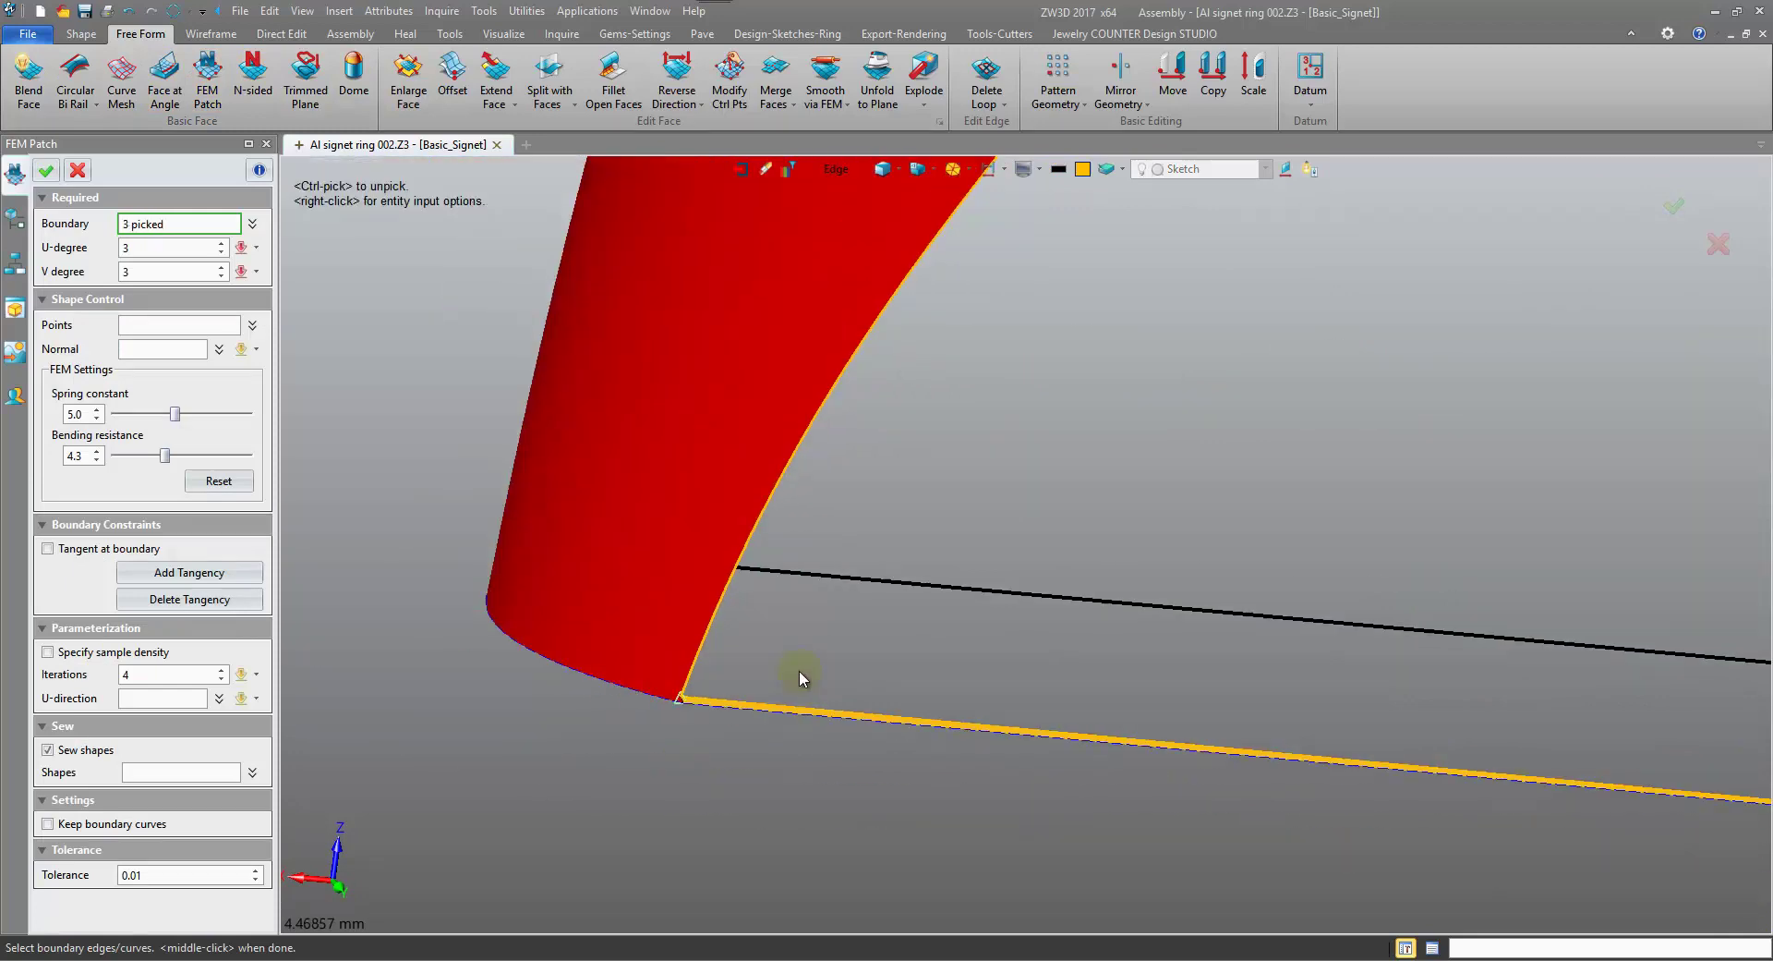
Add the tiny edge at the opposite leg's lower corner and the edge directly above it to the FEM patch boundary.
right_drag(800, 669, 665, 711)
scroll(1644, 785, up, 2)
scroll(1391, 810, up, 5)
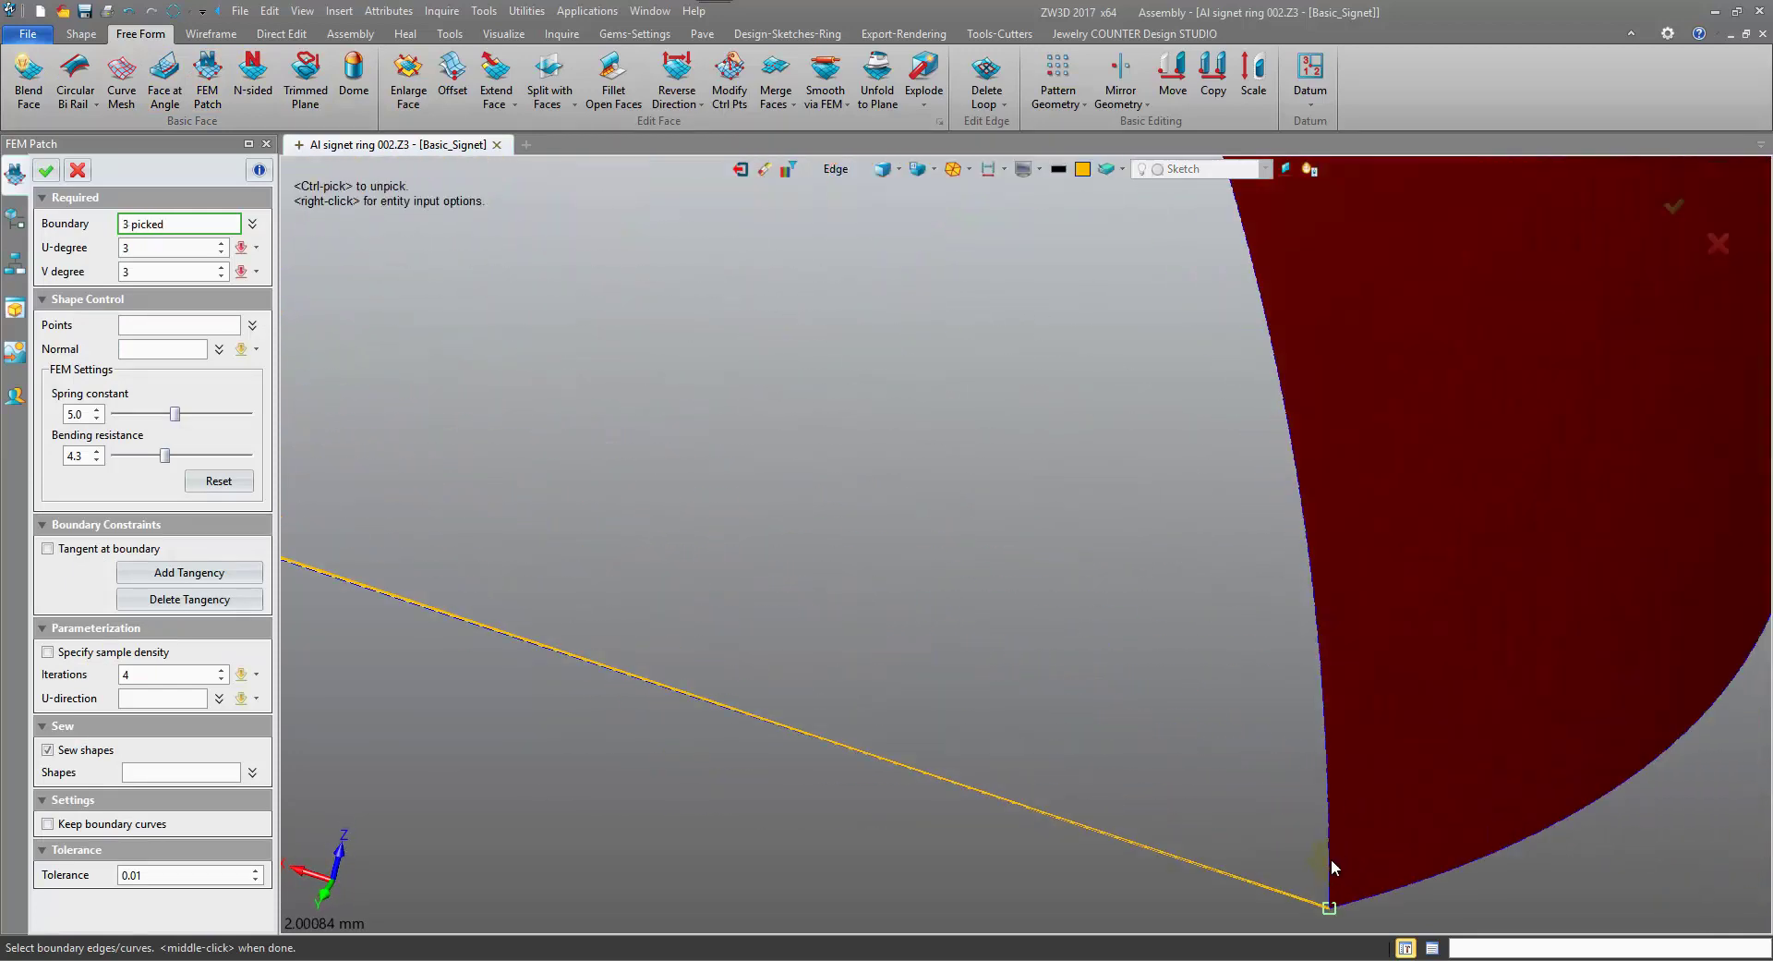
right_drag(1334, 844, 1057, 399)
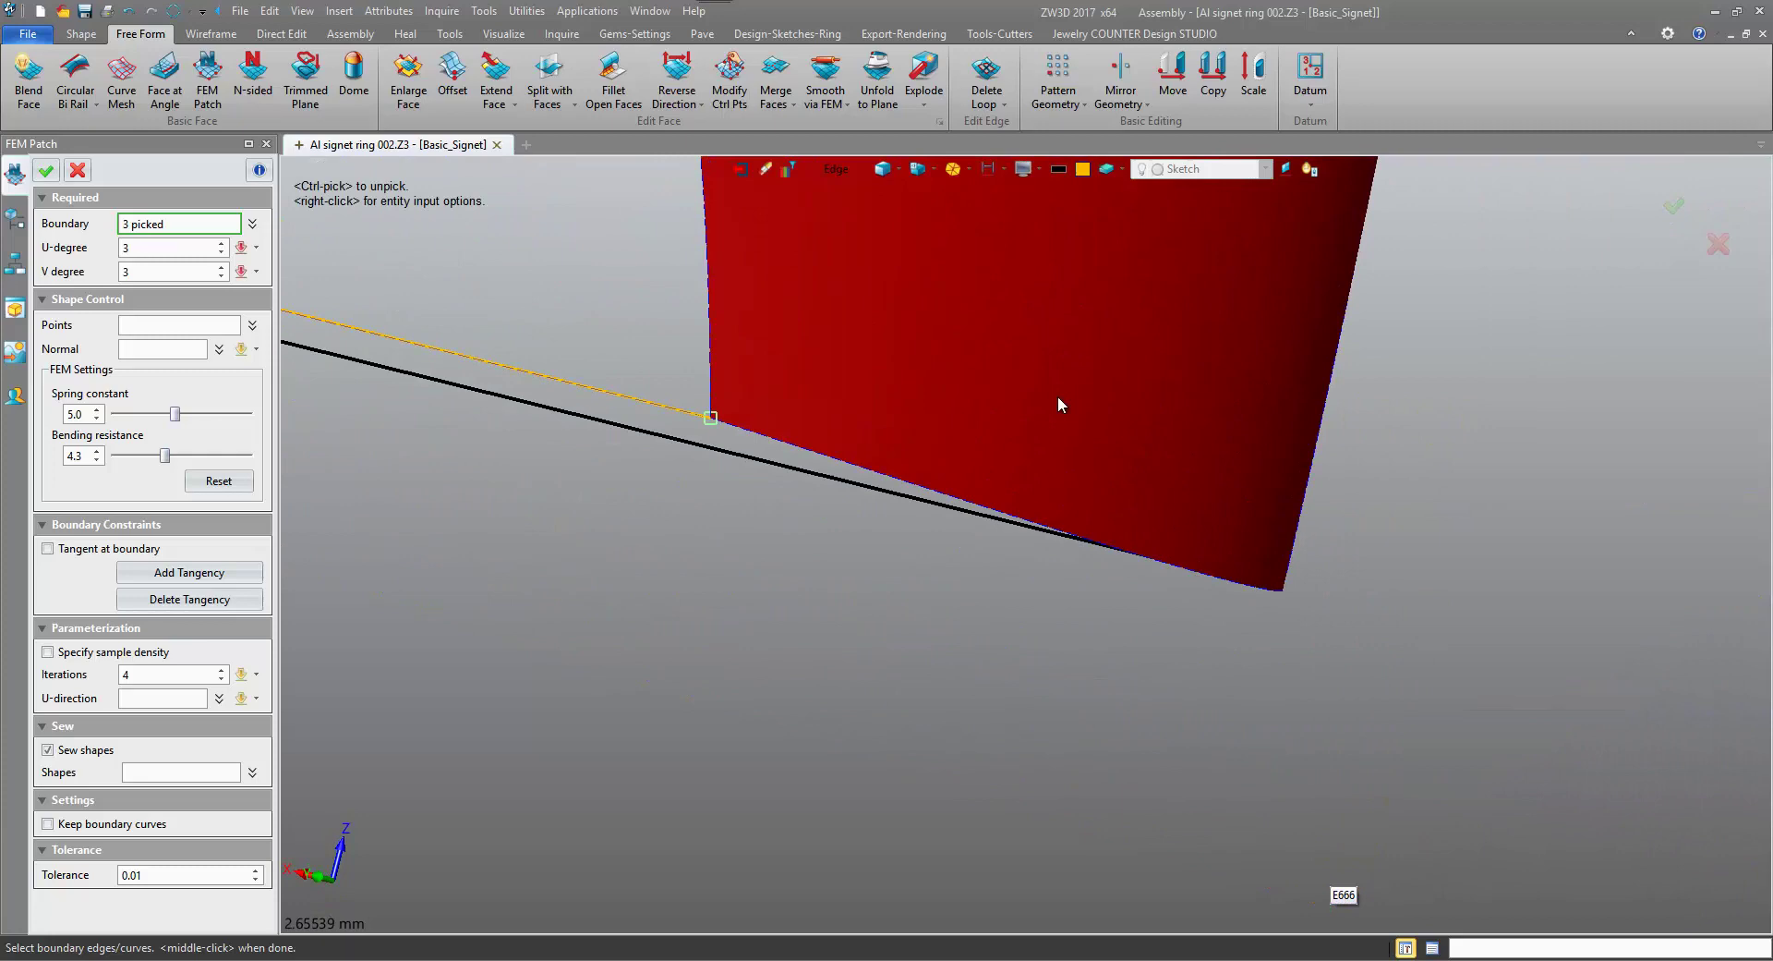
scroll(647, 399, up, 8)
scroll(901, 543, up, 2)
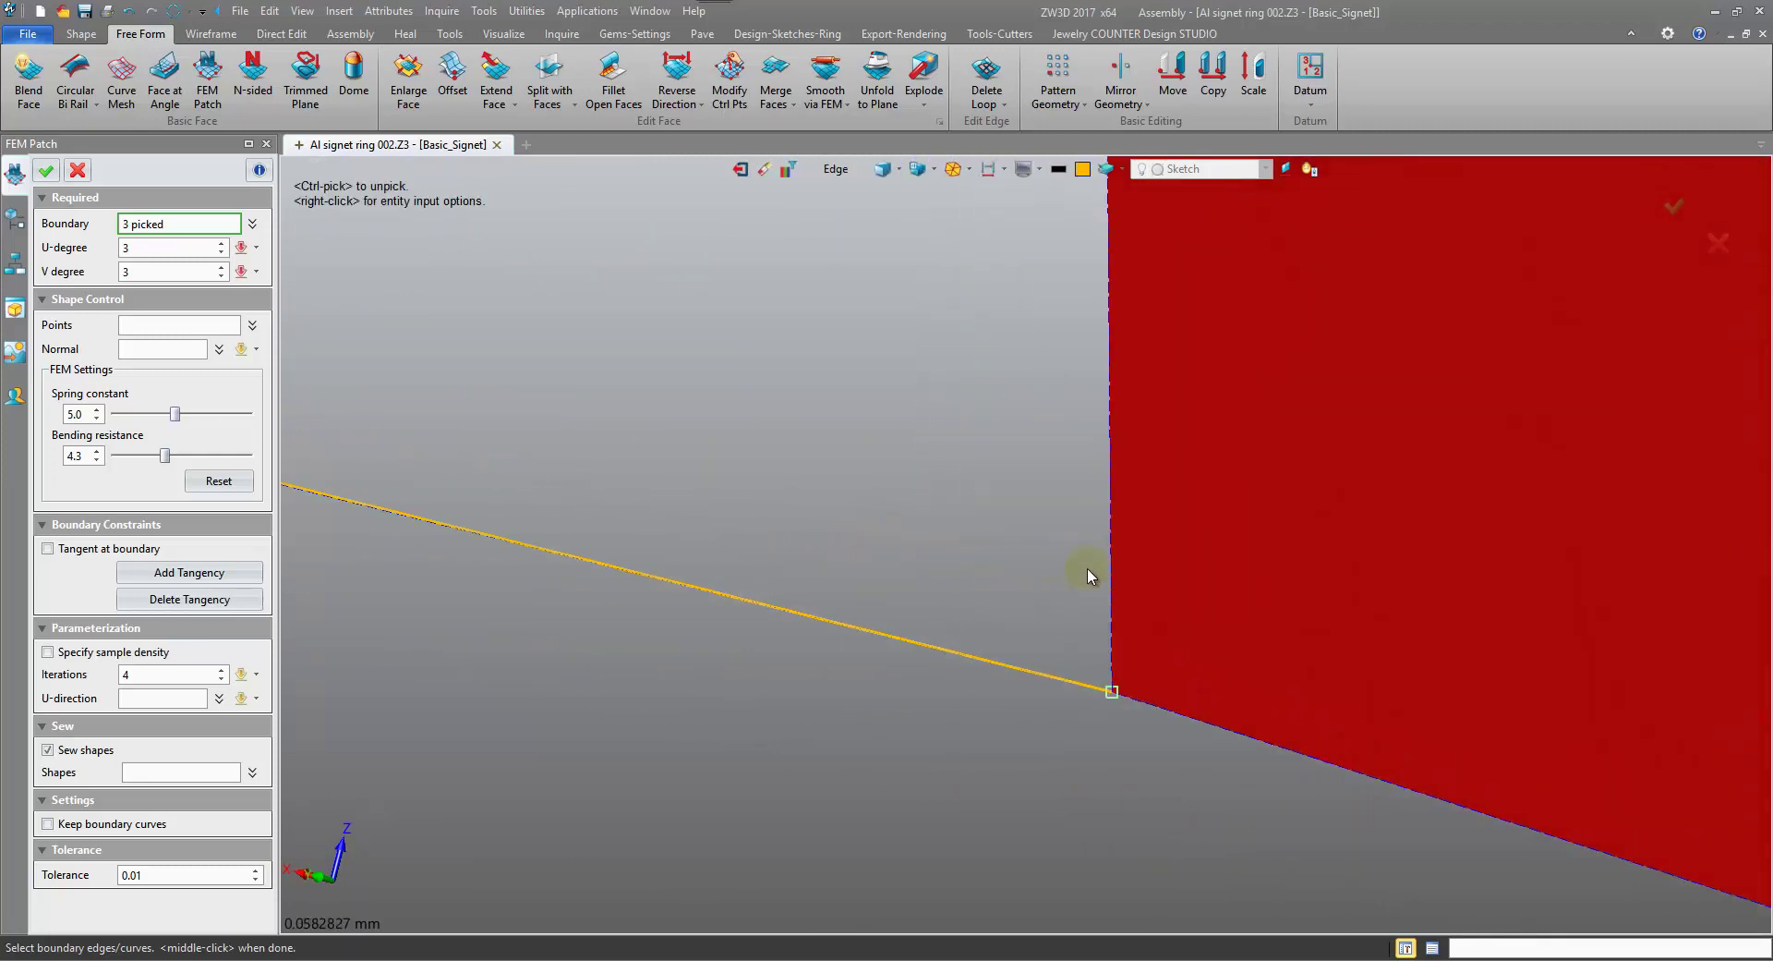
scroll(1115, 579, down, 2)
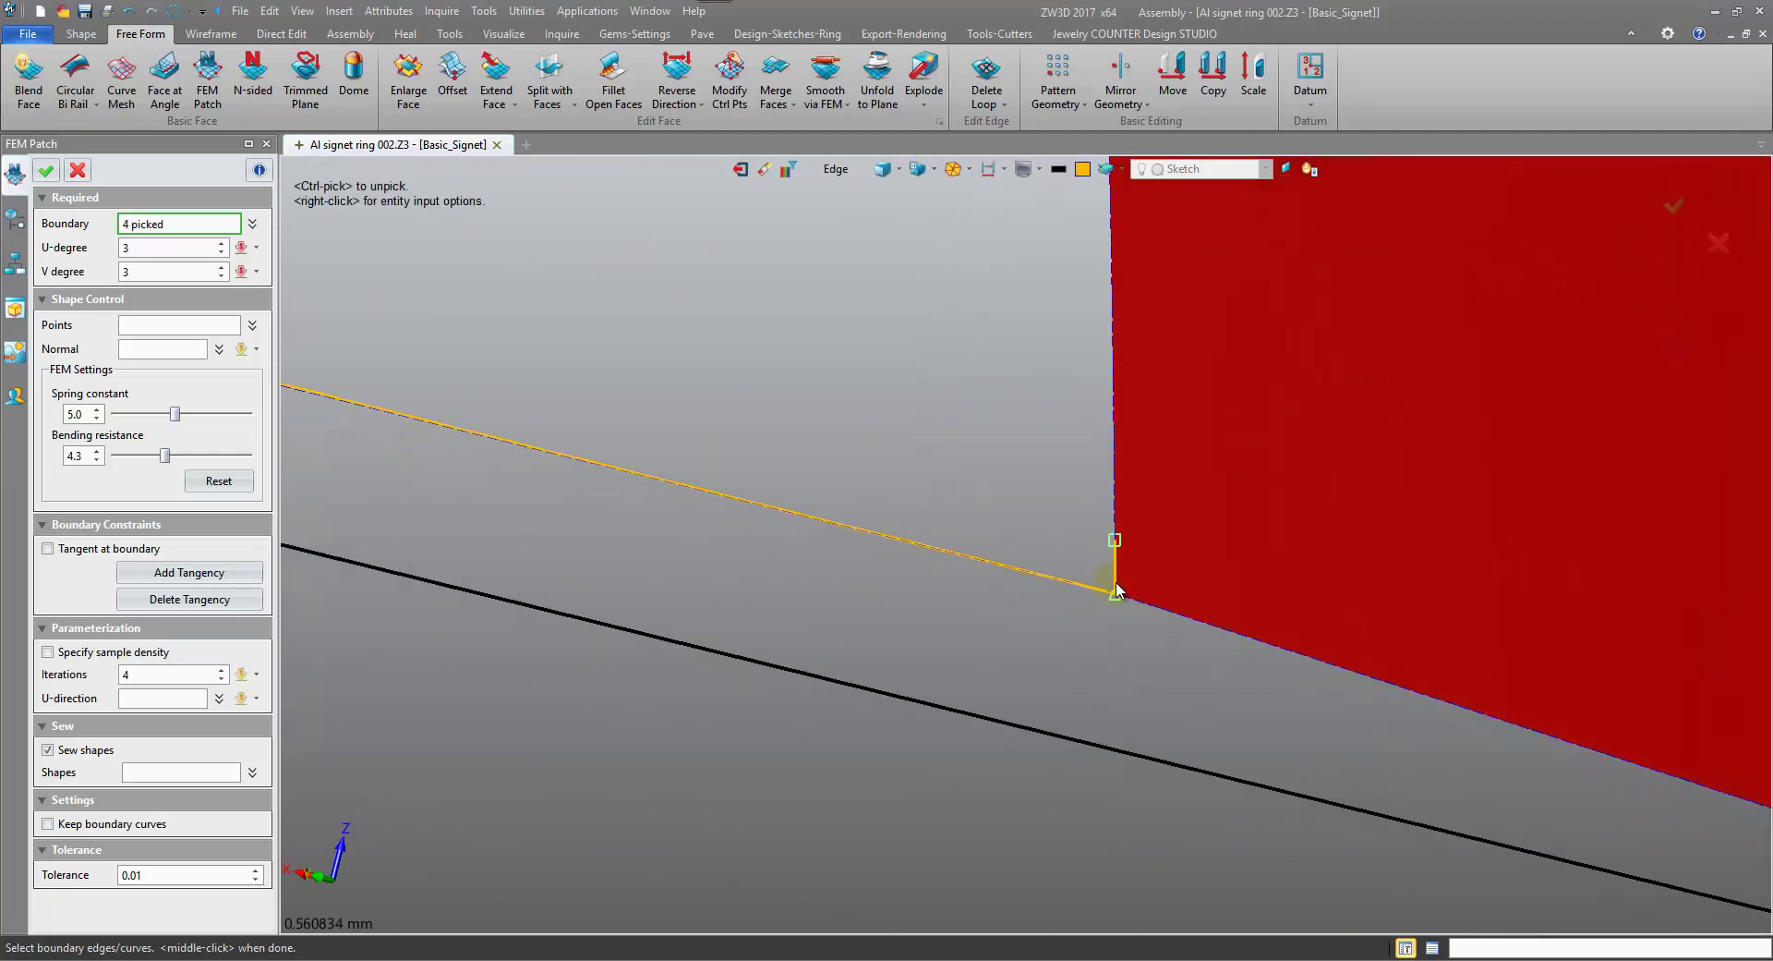
click(1117, 496)
Add the remaining short edge segment along the leg to the boundary and create the FEM patch with U and V degree 3.
scroll(1118, 495, down, 1)
right_drag(1118, 495, 1040, 412)
scroll(1010, 470, down, 2)
scroll(1025, 716, up, 4)
click(918, 641)
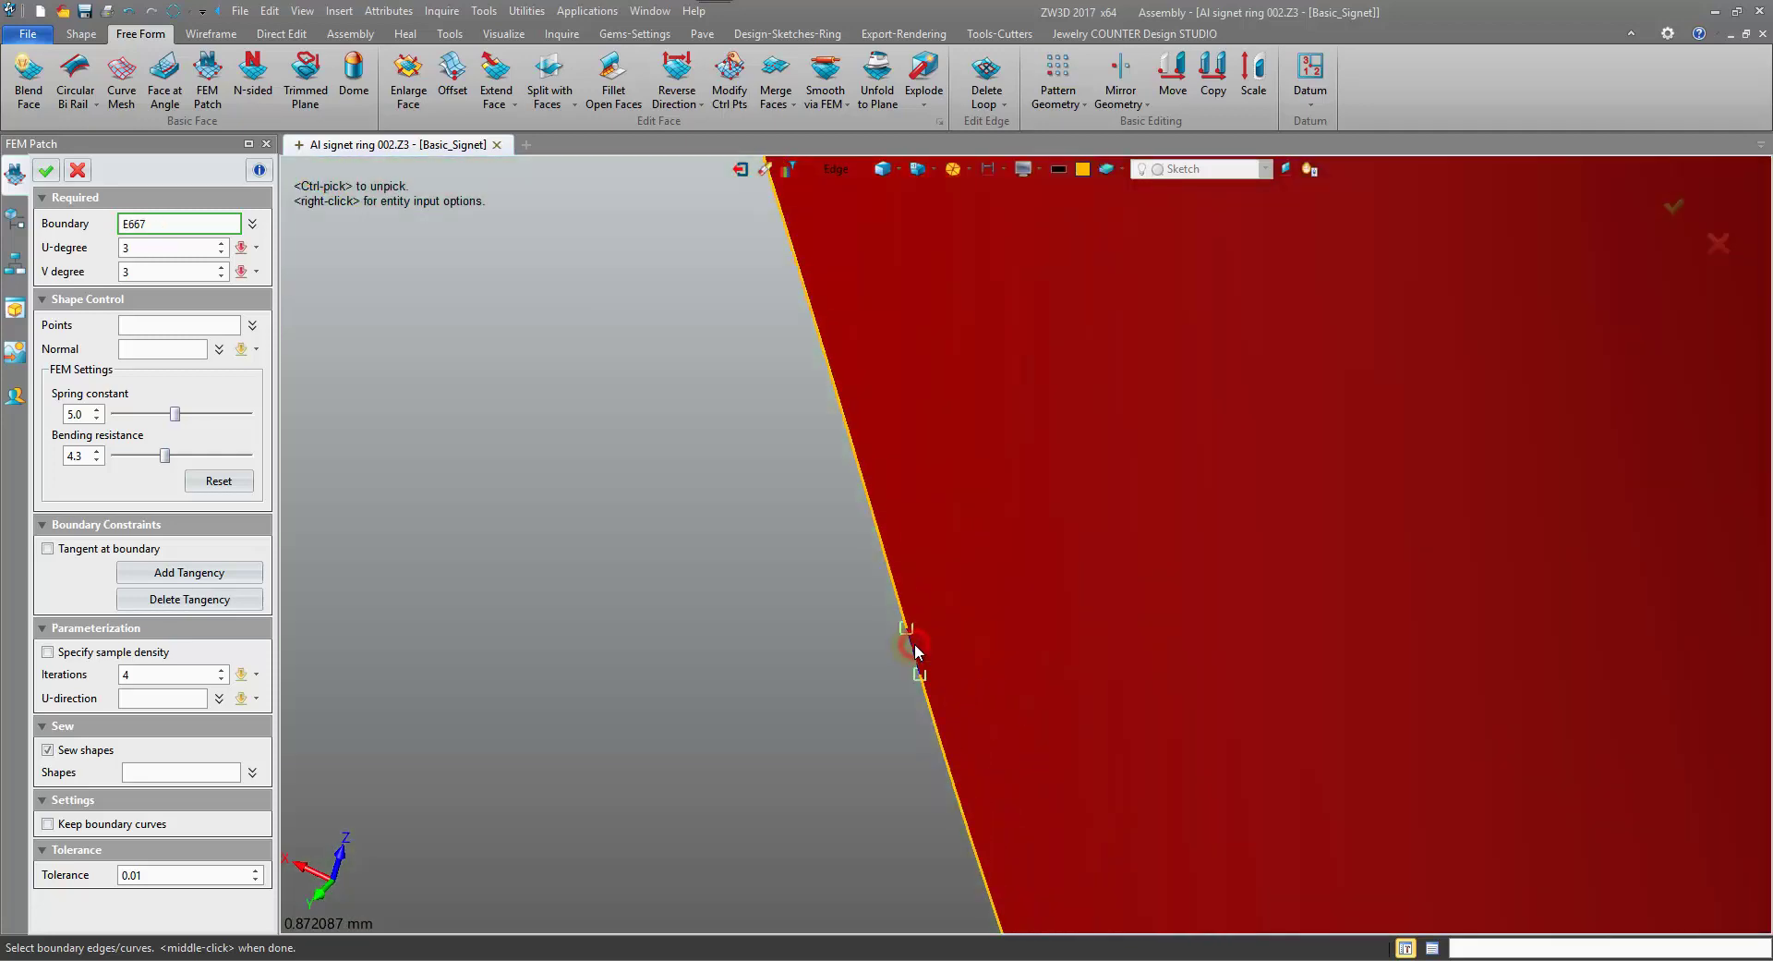
scroll(939, 634, down, 5)
scroll(957, 637, down, 3)
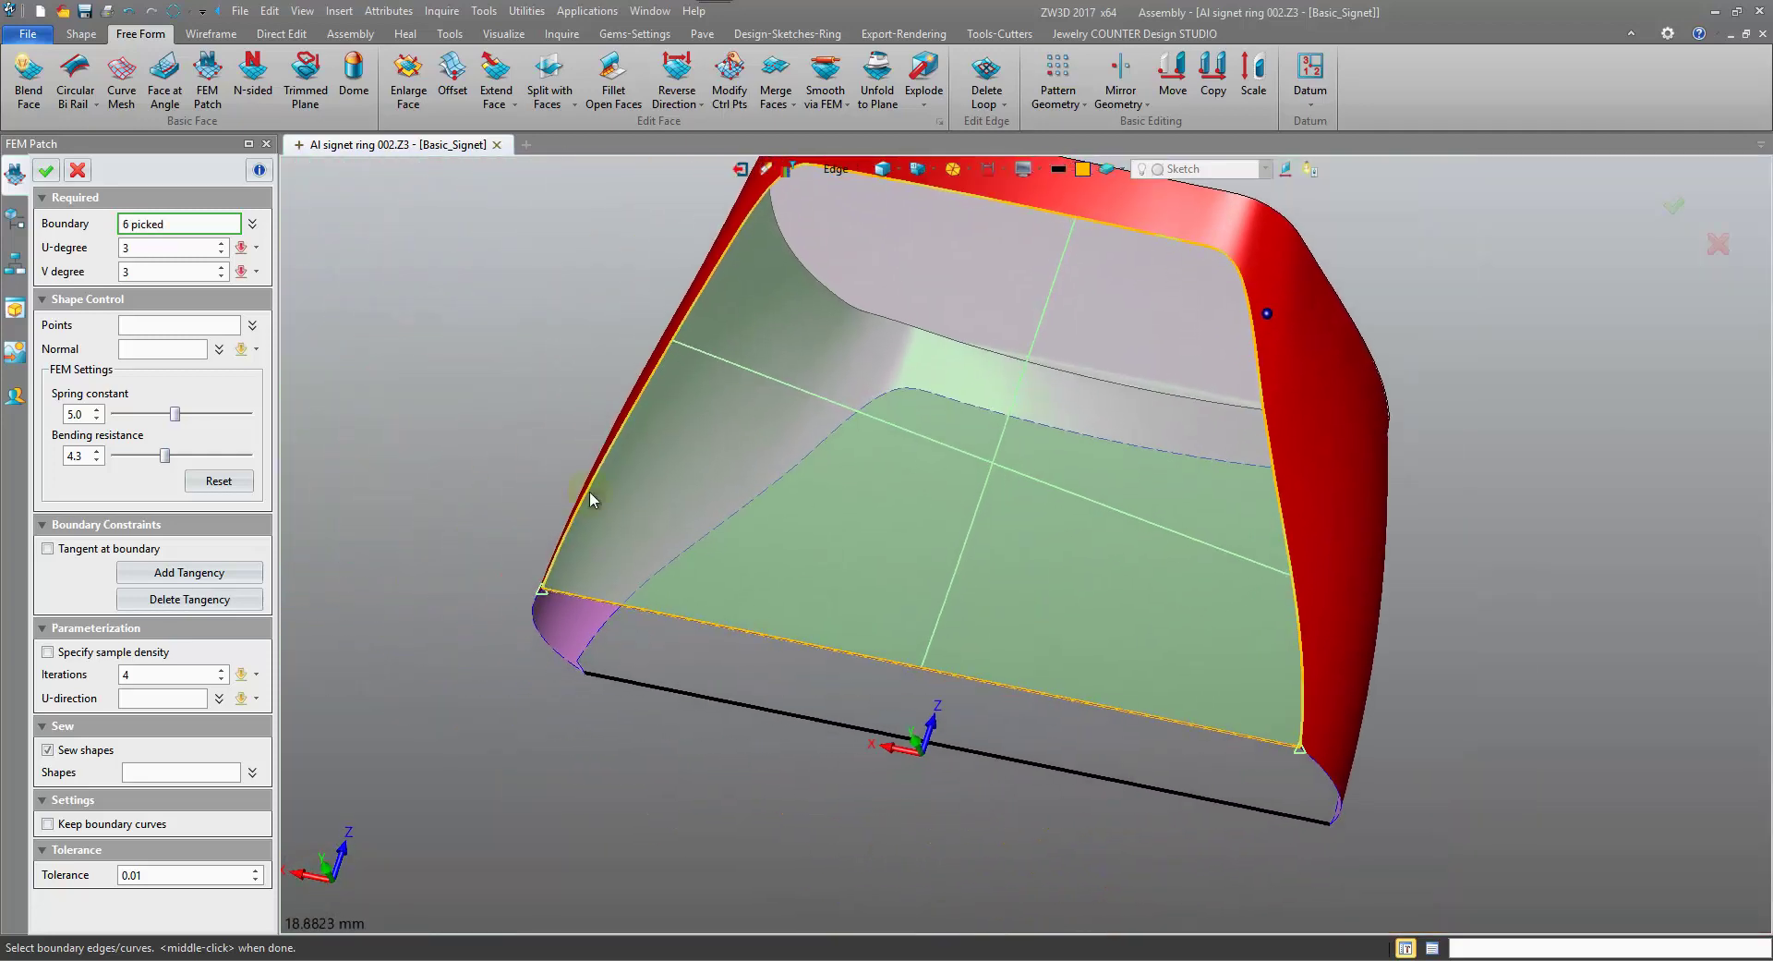
click(47, 170)
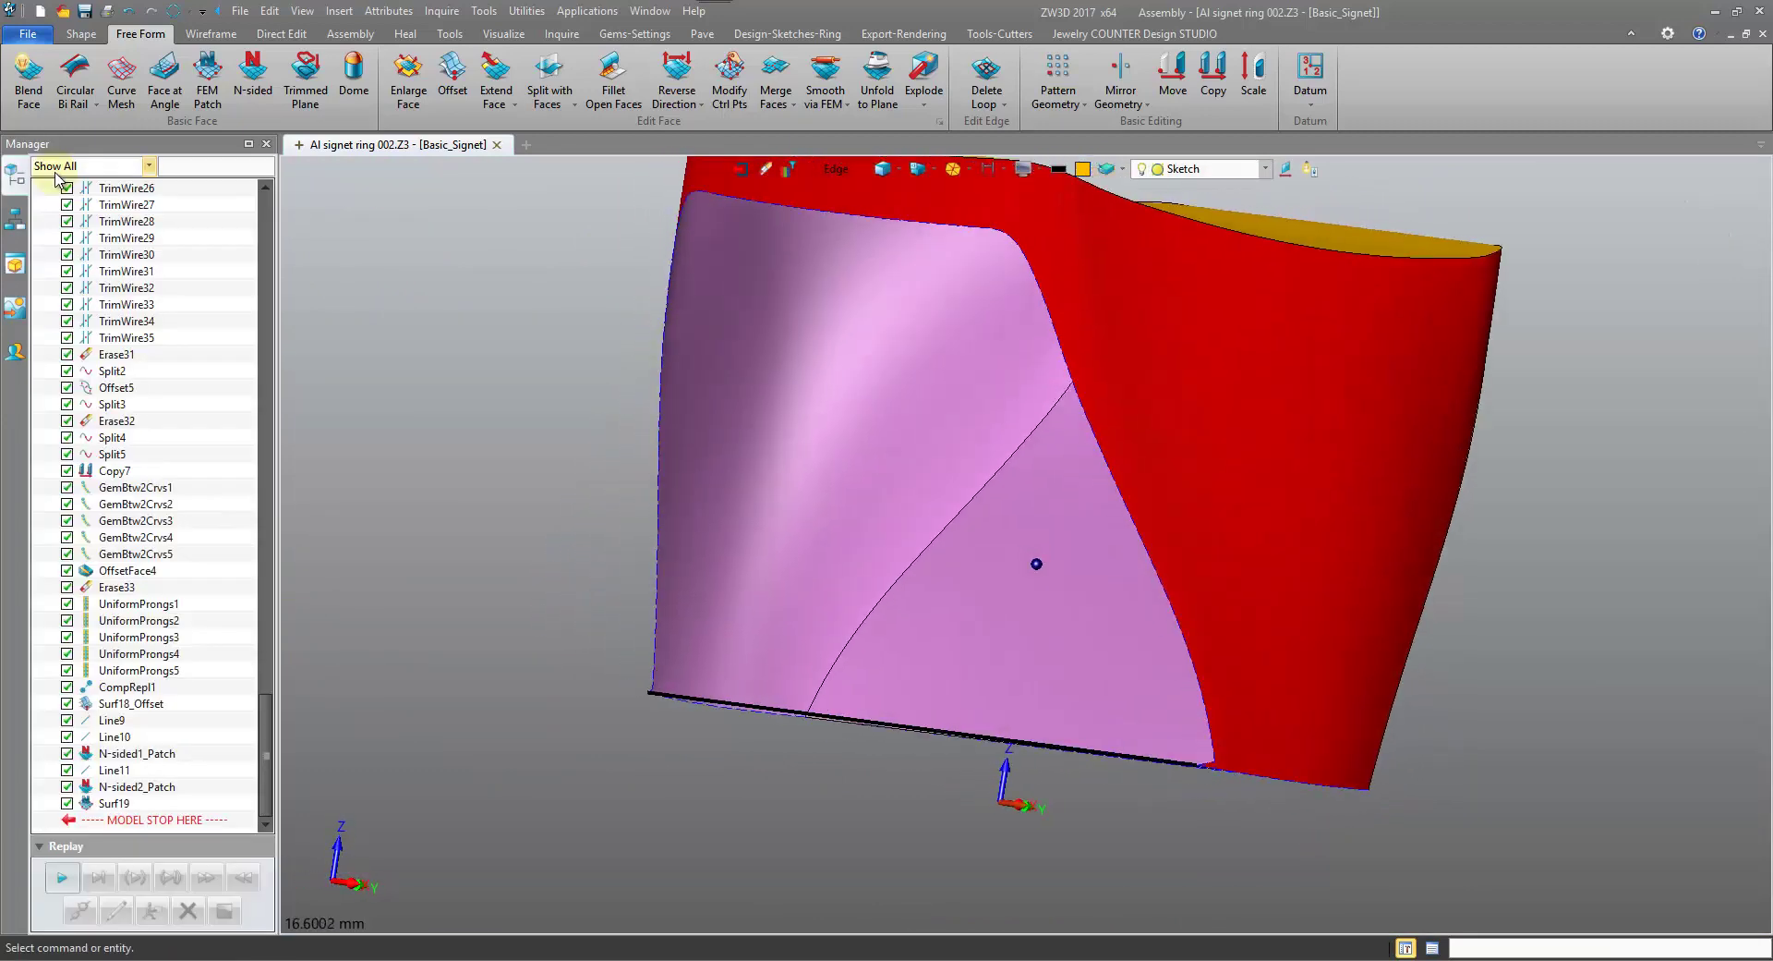
Draw a line across the remaining open side, joining the upper vertices of the two legs' short corner edges.
scroll(720, 552, up, 10)
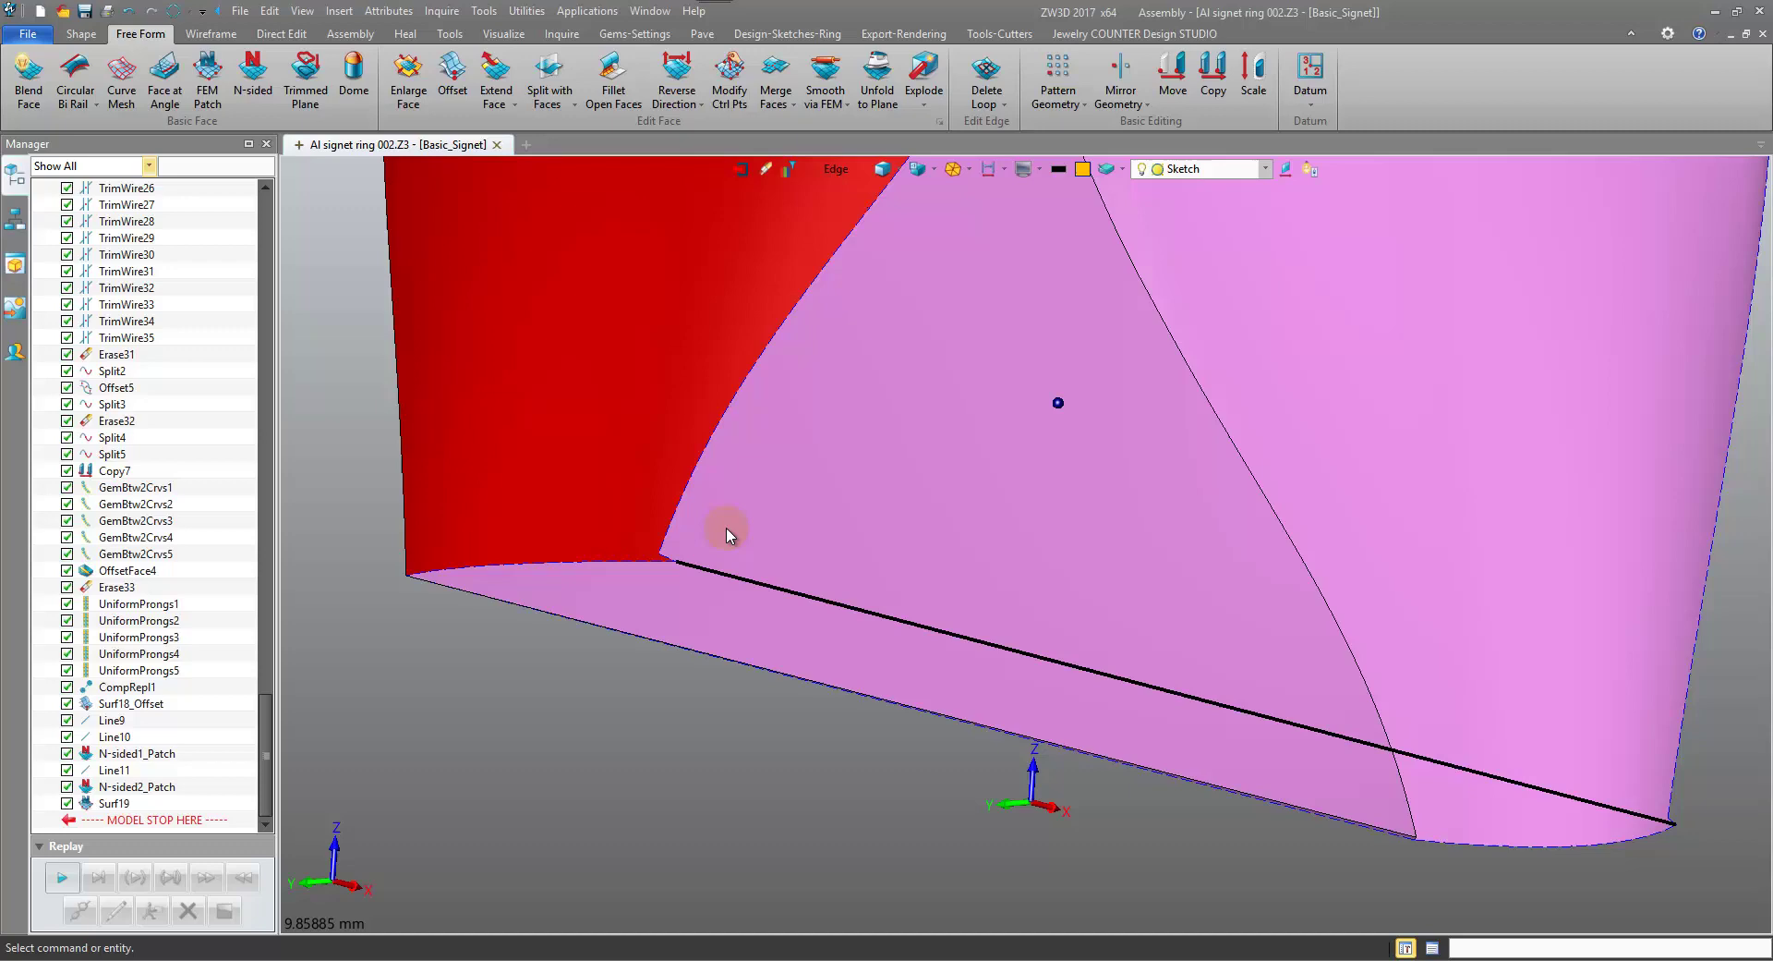
click(210, 34)
click(59, 74)
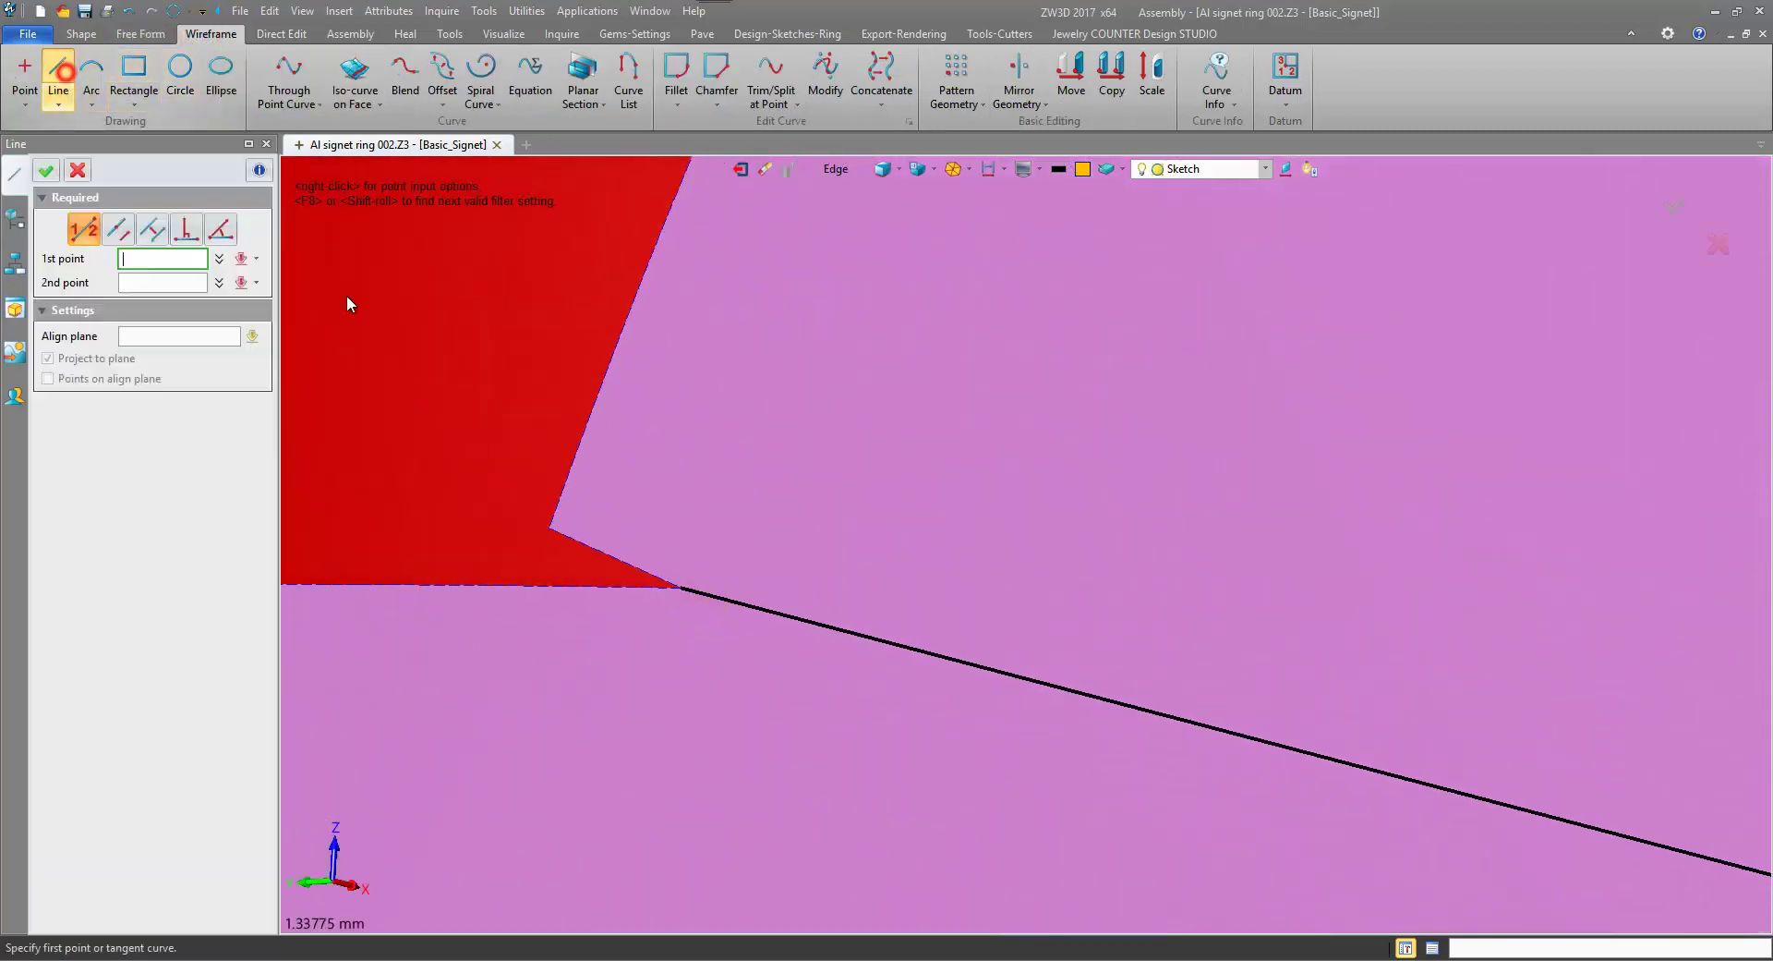
click(551, 528)
scroll(554, 526, down, 12)
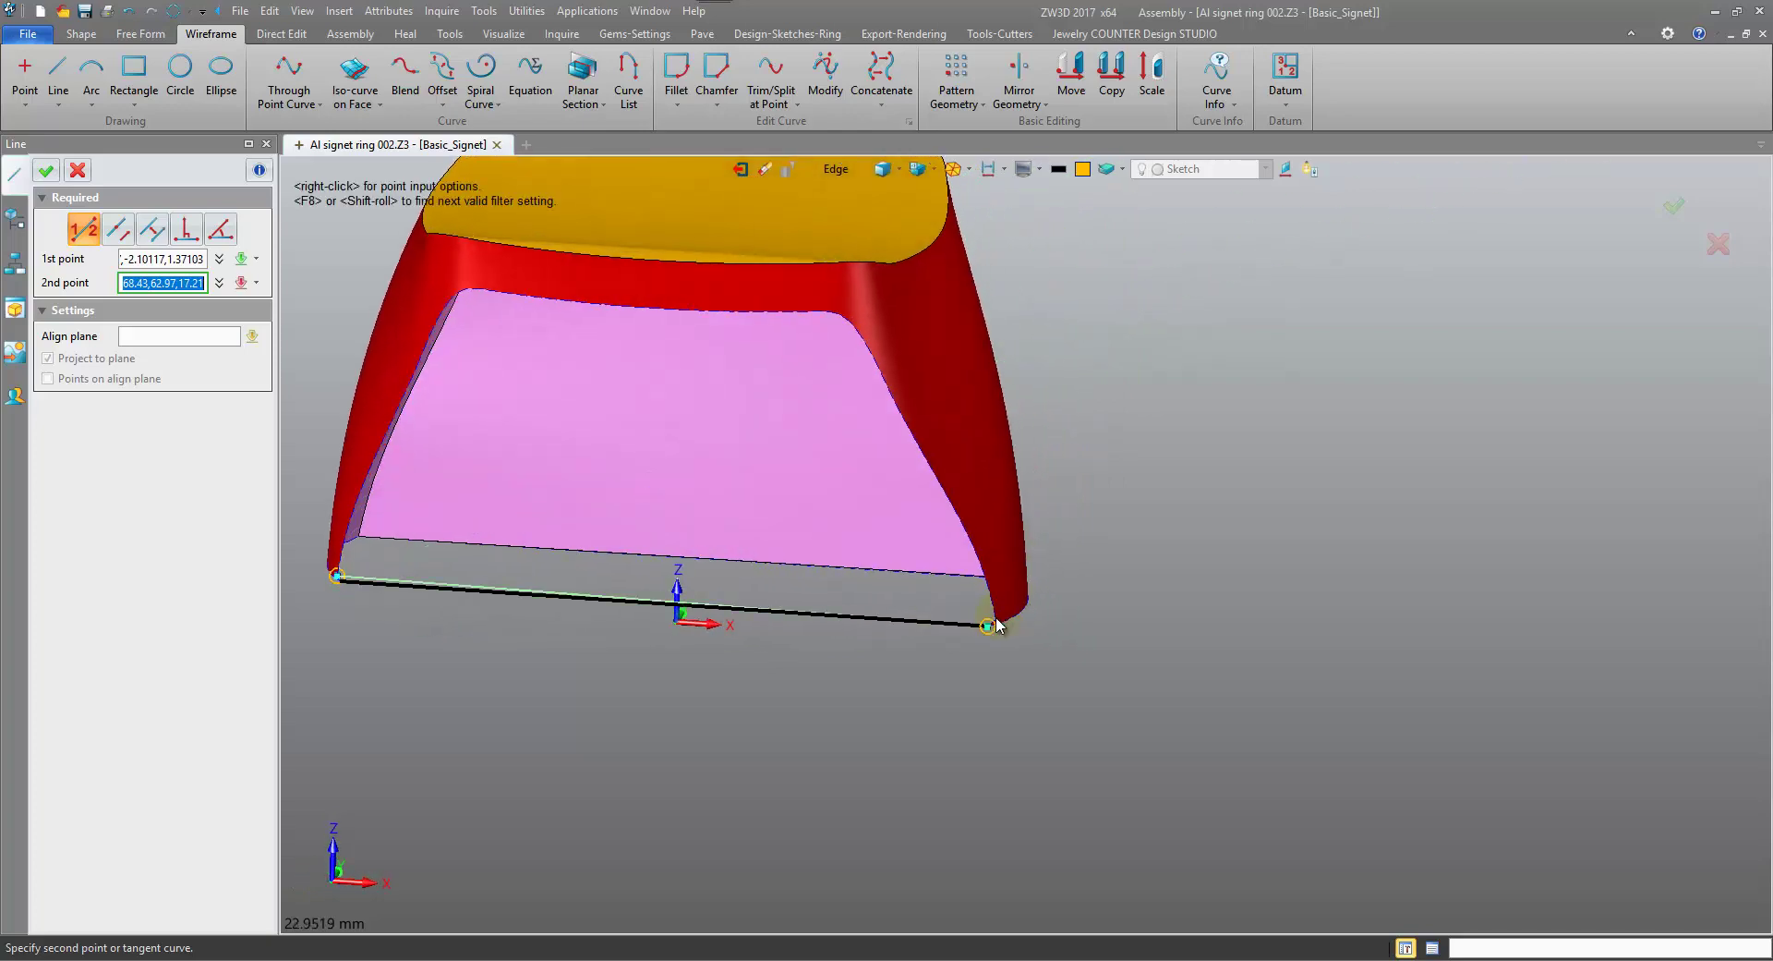
scroll(996, 605, up, 11)
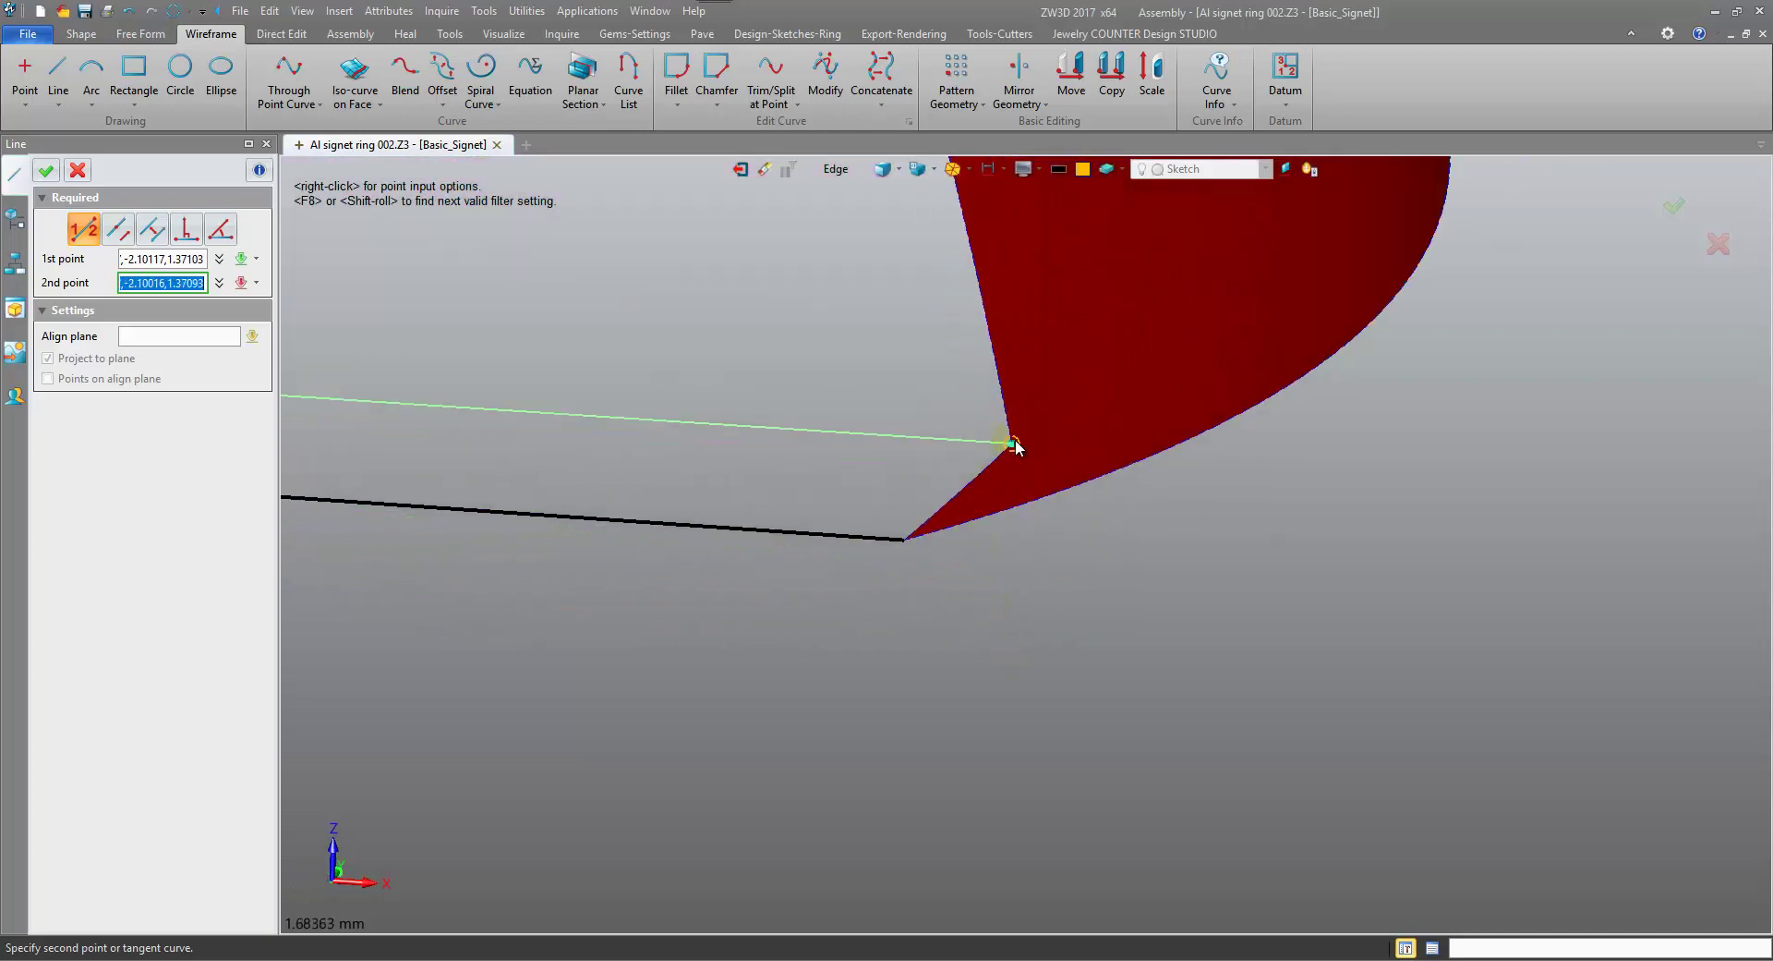
click(48, 172)
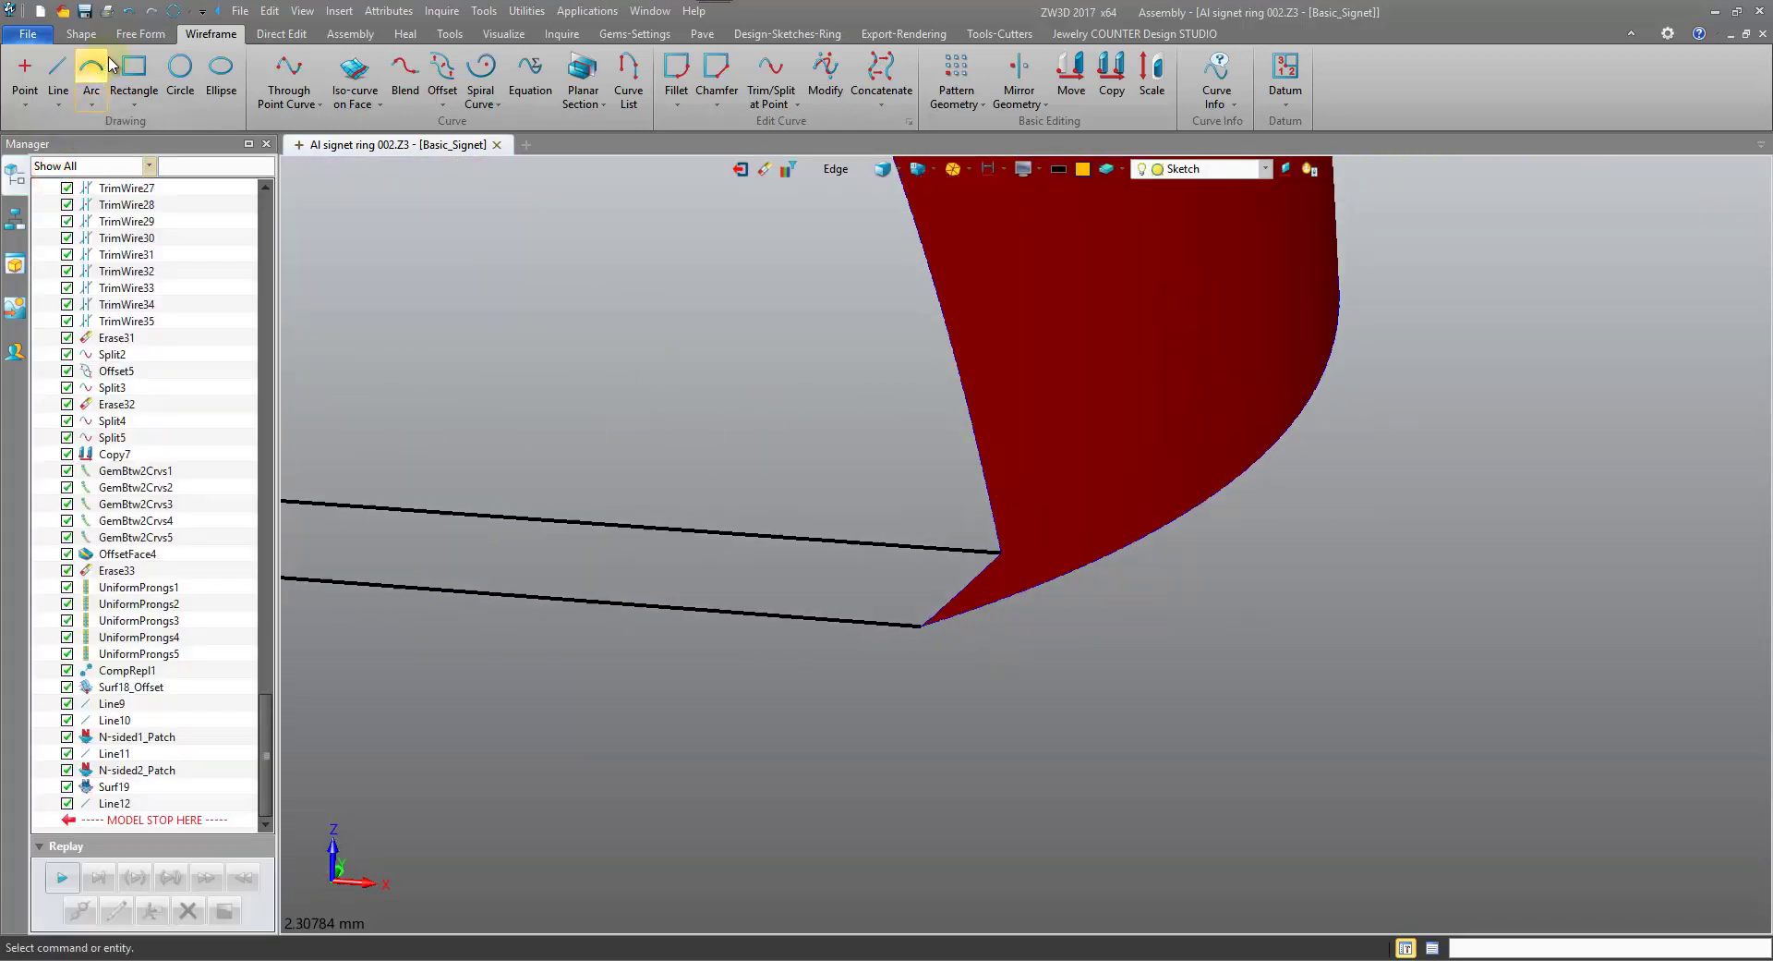
Create a FEM patch strip bounded by the two lower lines and the short corner edges of both legs, with degree 3 and 0.01 tolerance.
click(141, 35)
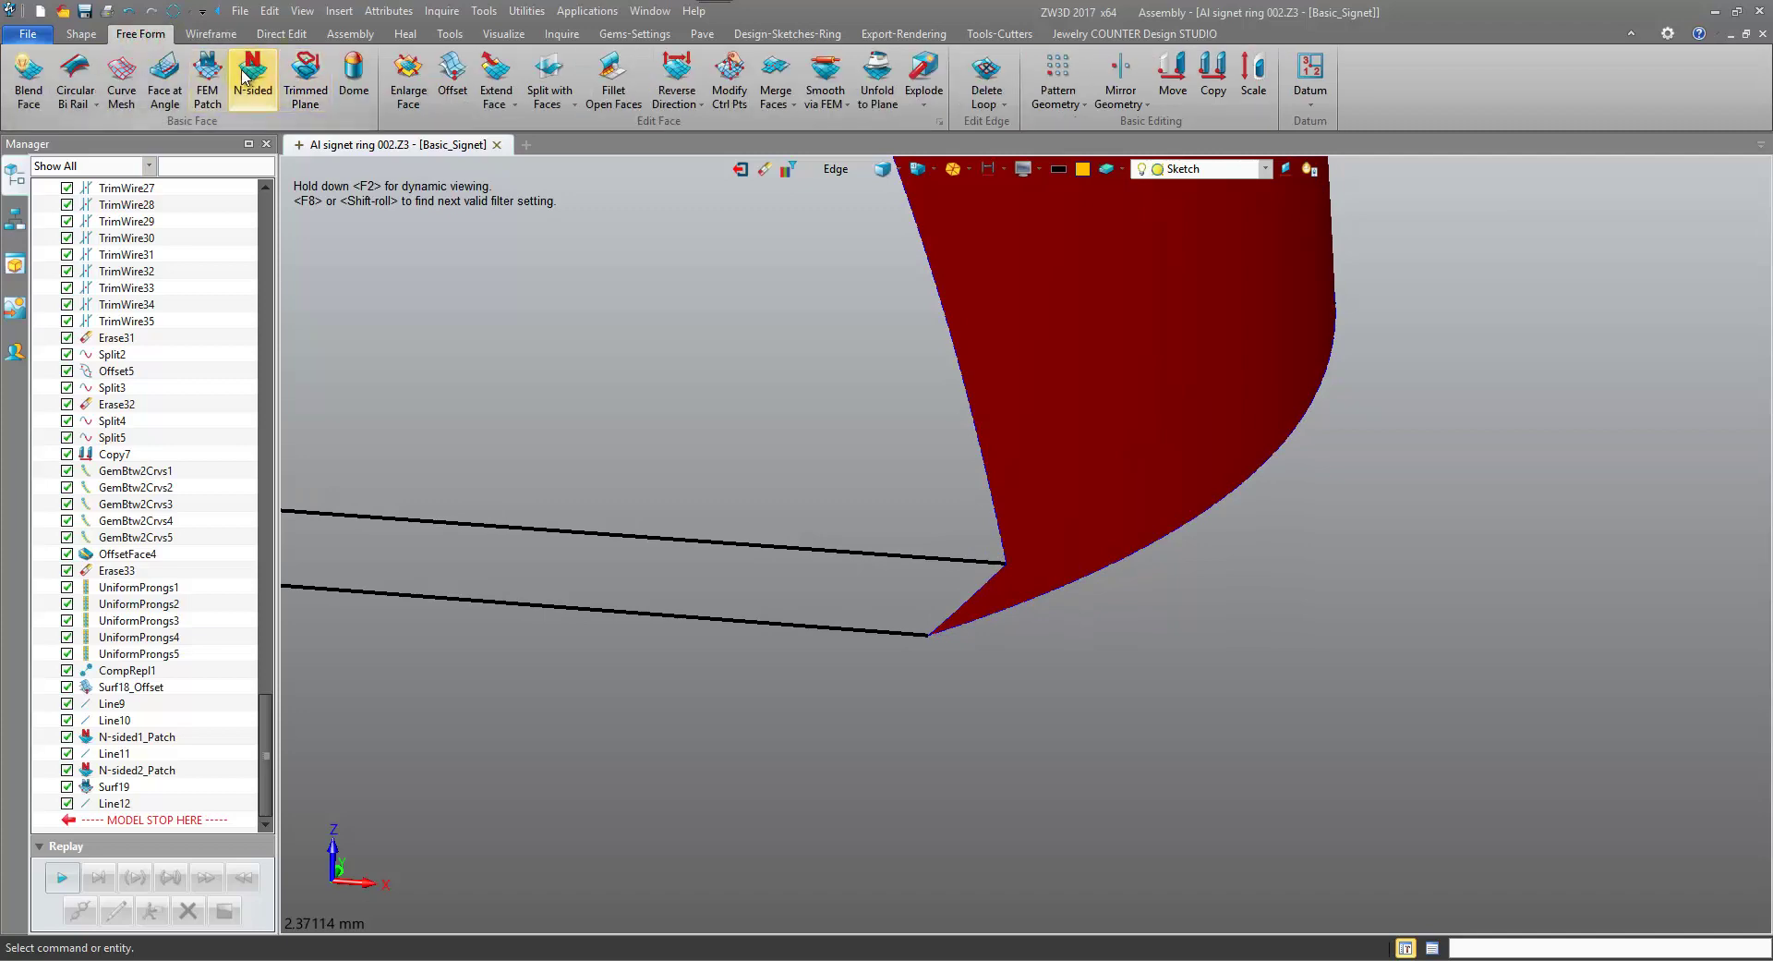
click(208, 78)
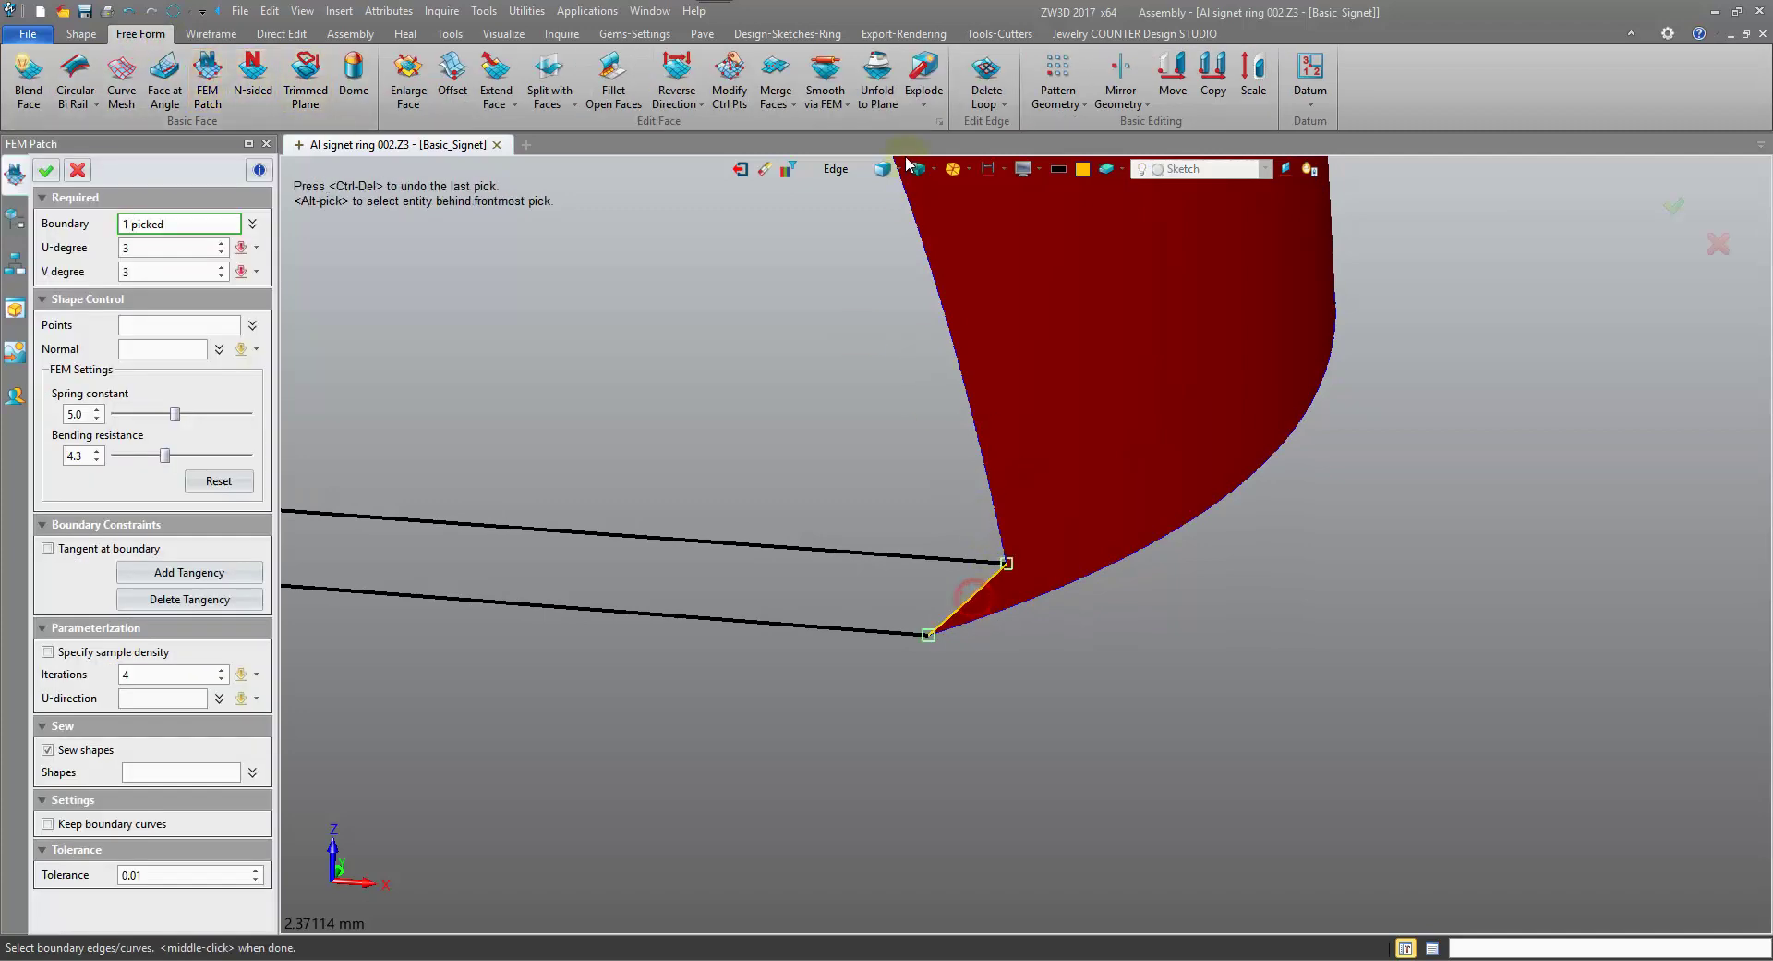
right_click(801, 376)
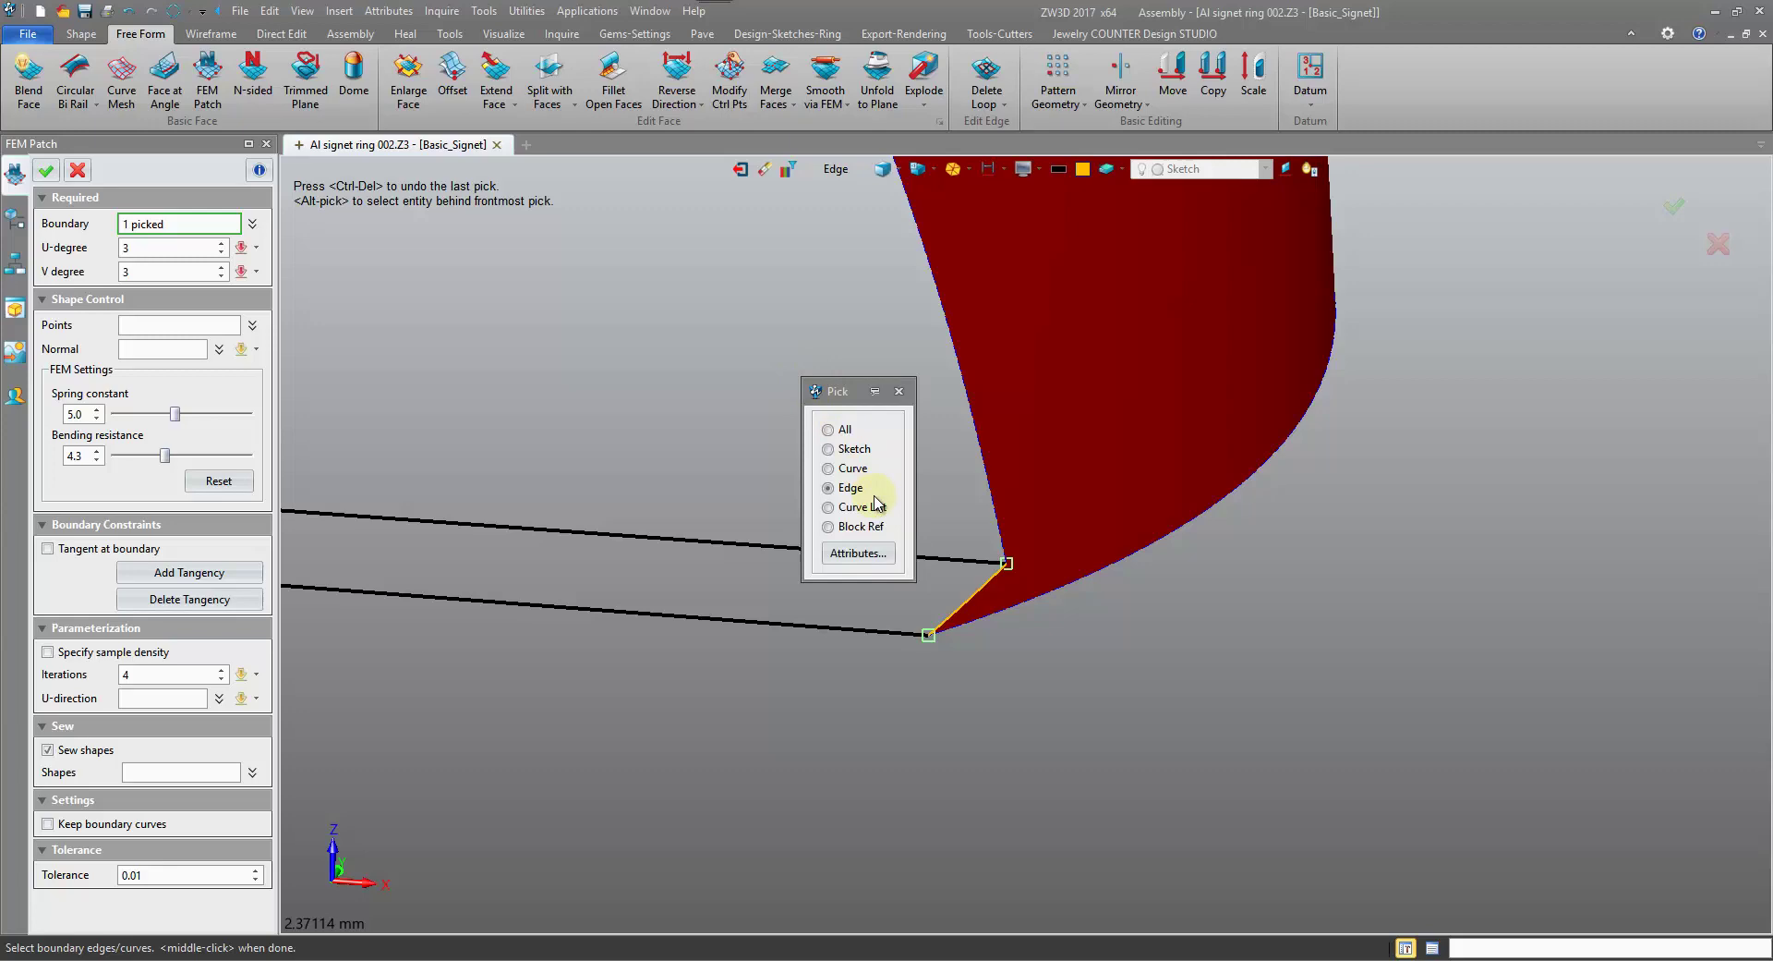
click(852, 468)
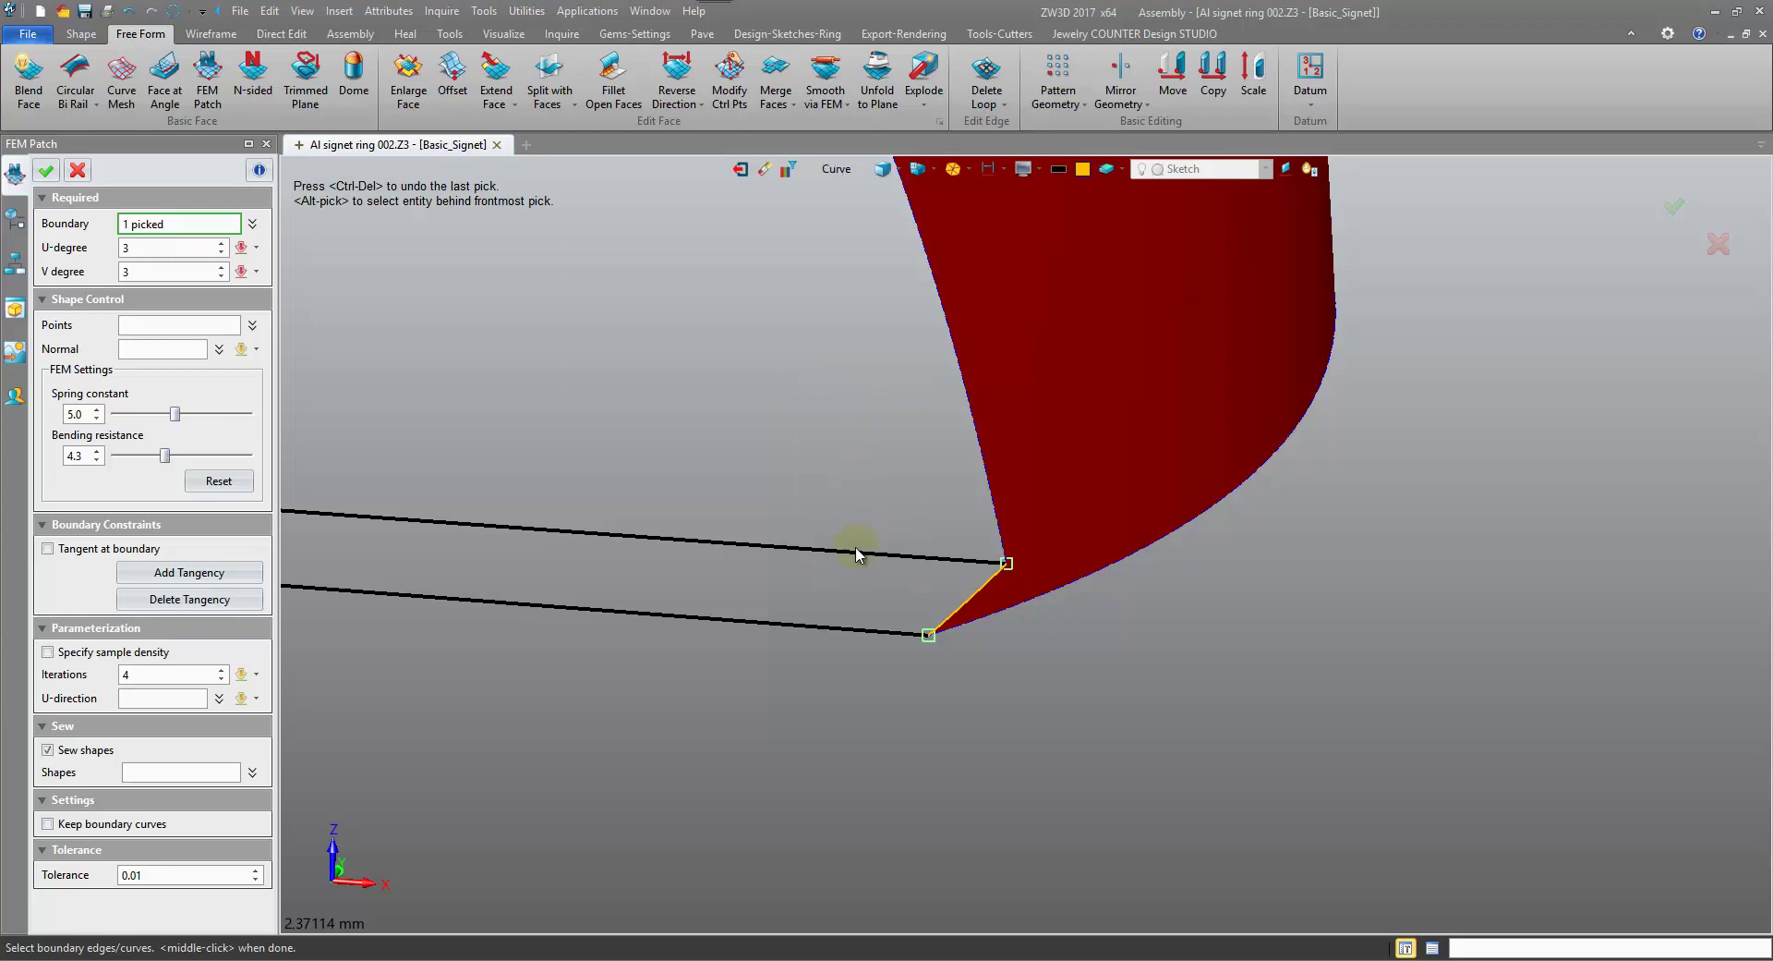
click(823, 628)
scroll(825, 633, down, 5)
scroll(962, 534, up, 6)
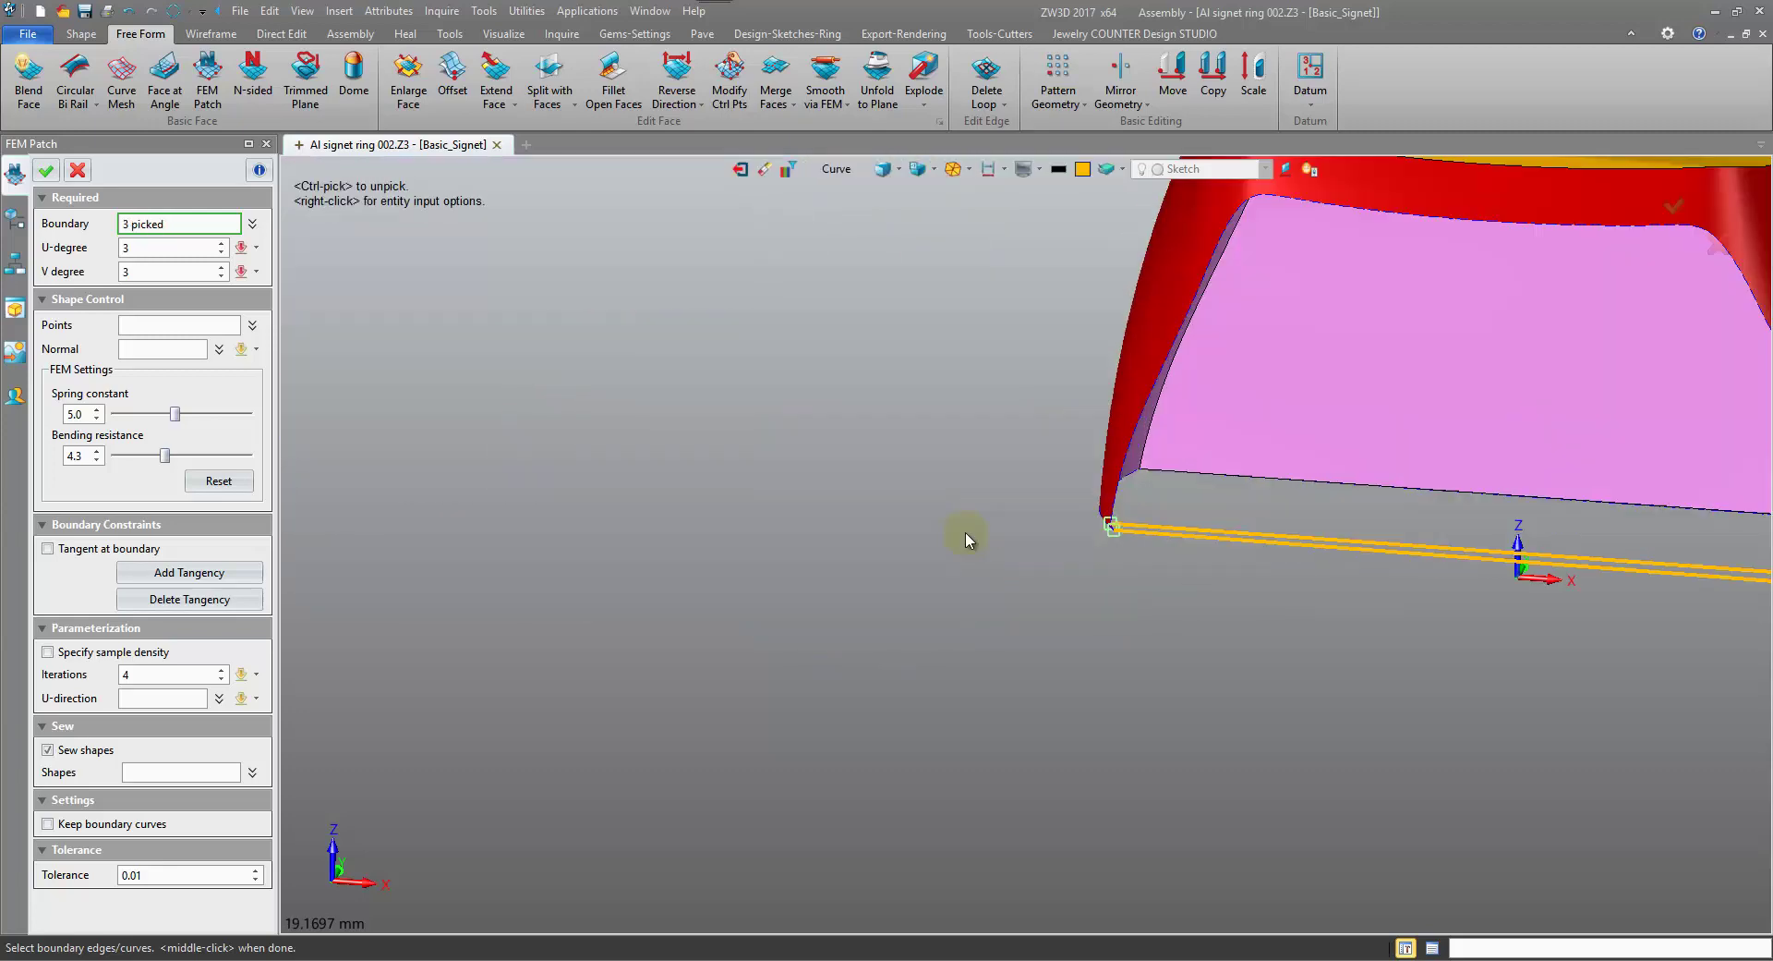
scroll(1157, 566, up, 3)
right_click(1123, 481)
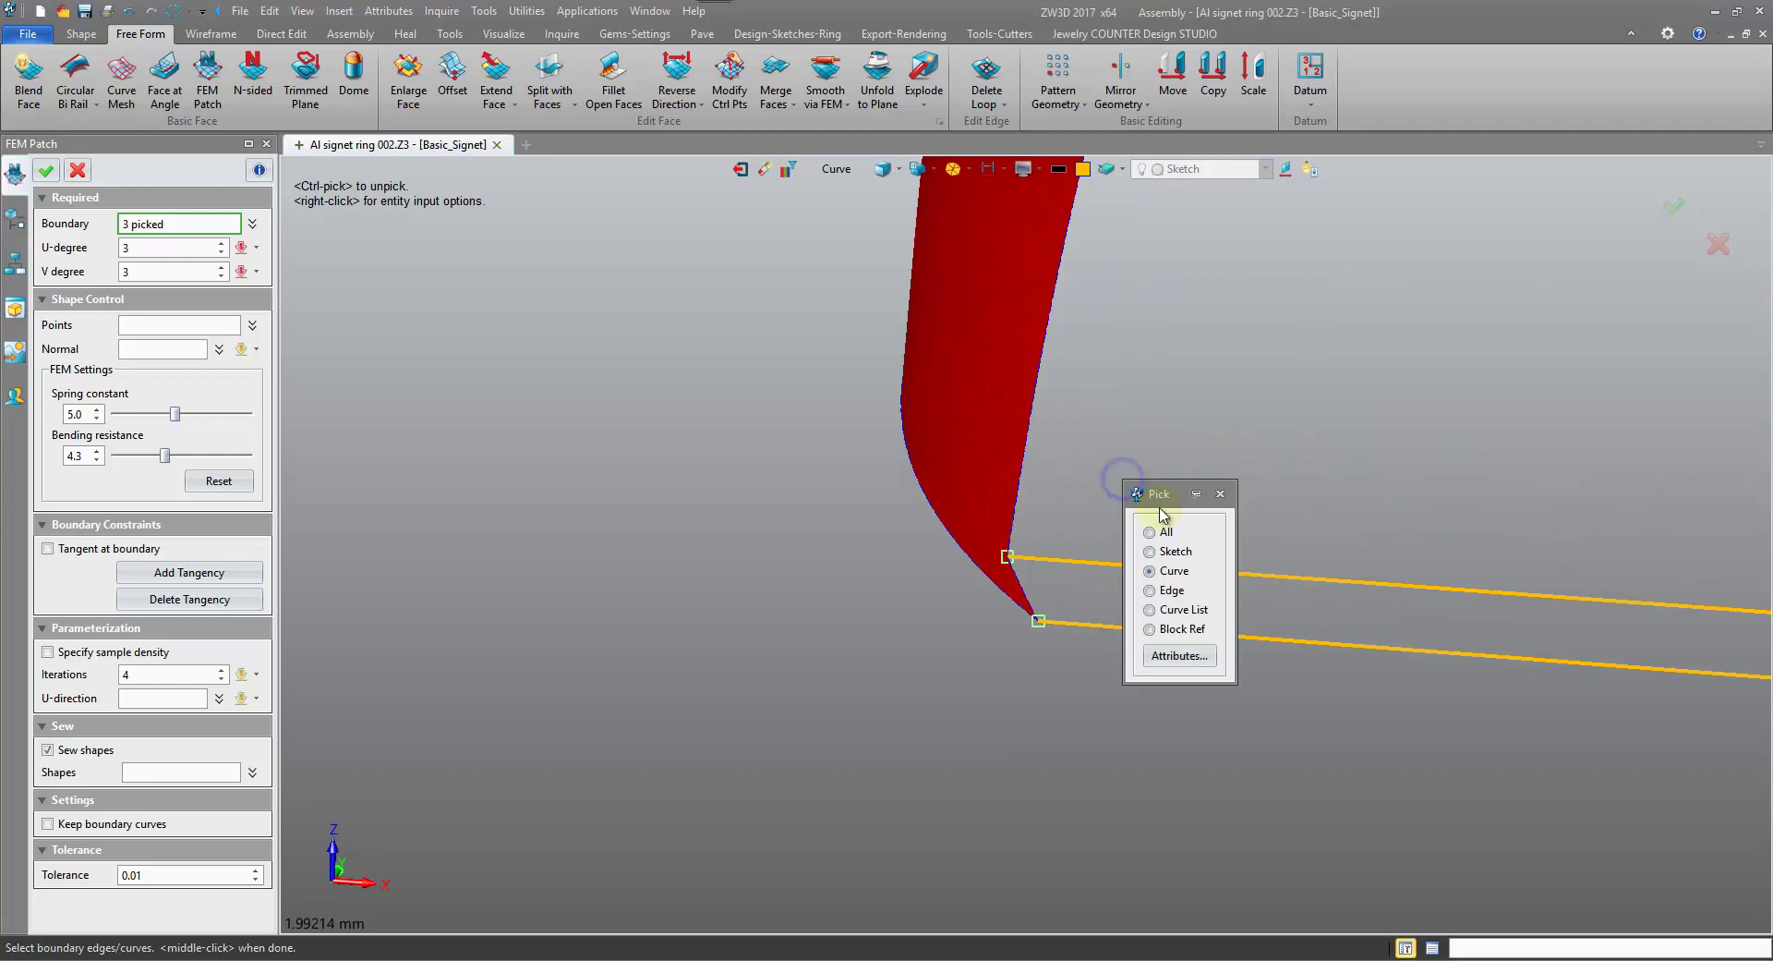
click(1171, 590)
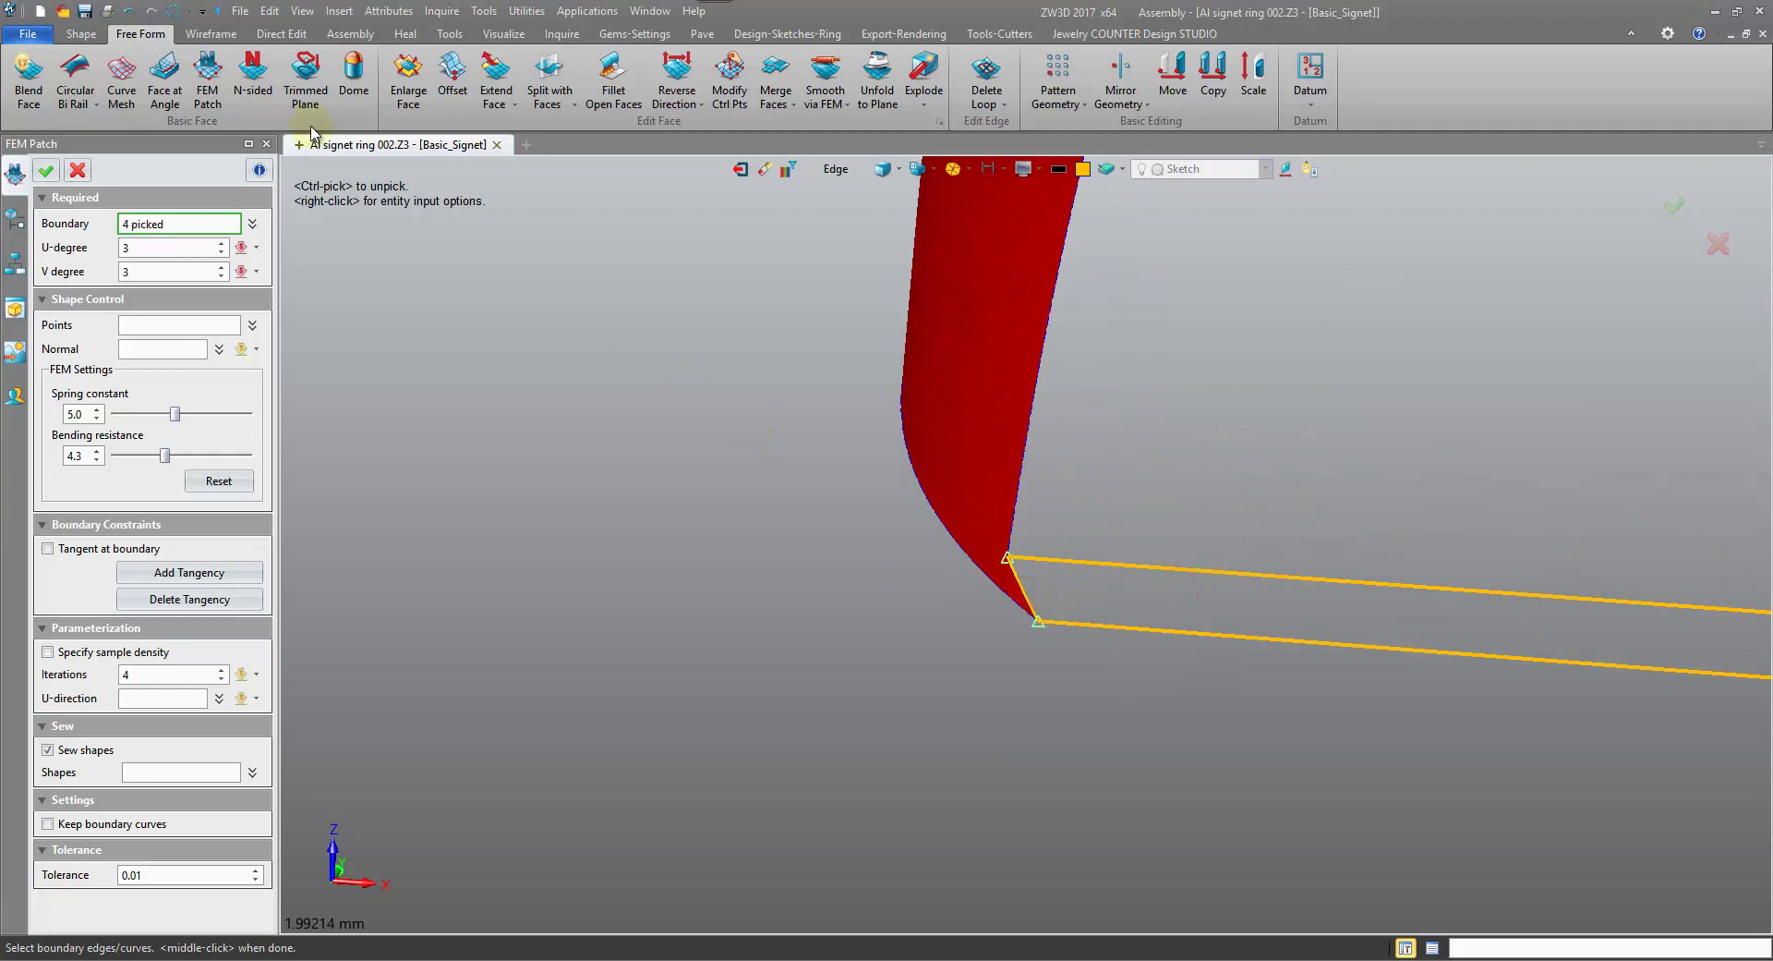
middle_click(1135, 693)
Start a FEM patch over the large side opening with the curved inner edge of the side face as its first boundary.
scroll(1128, 653, down, 7)
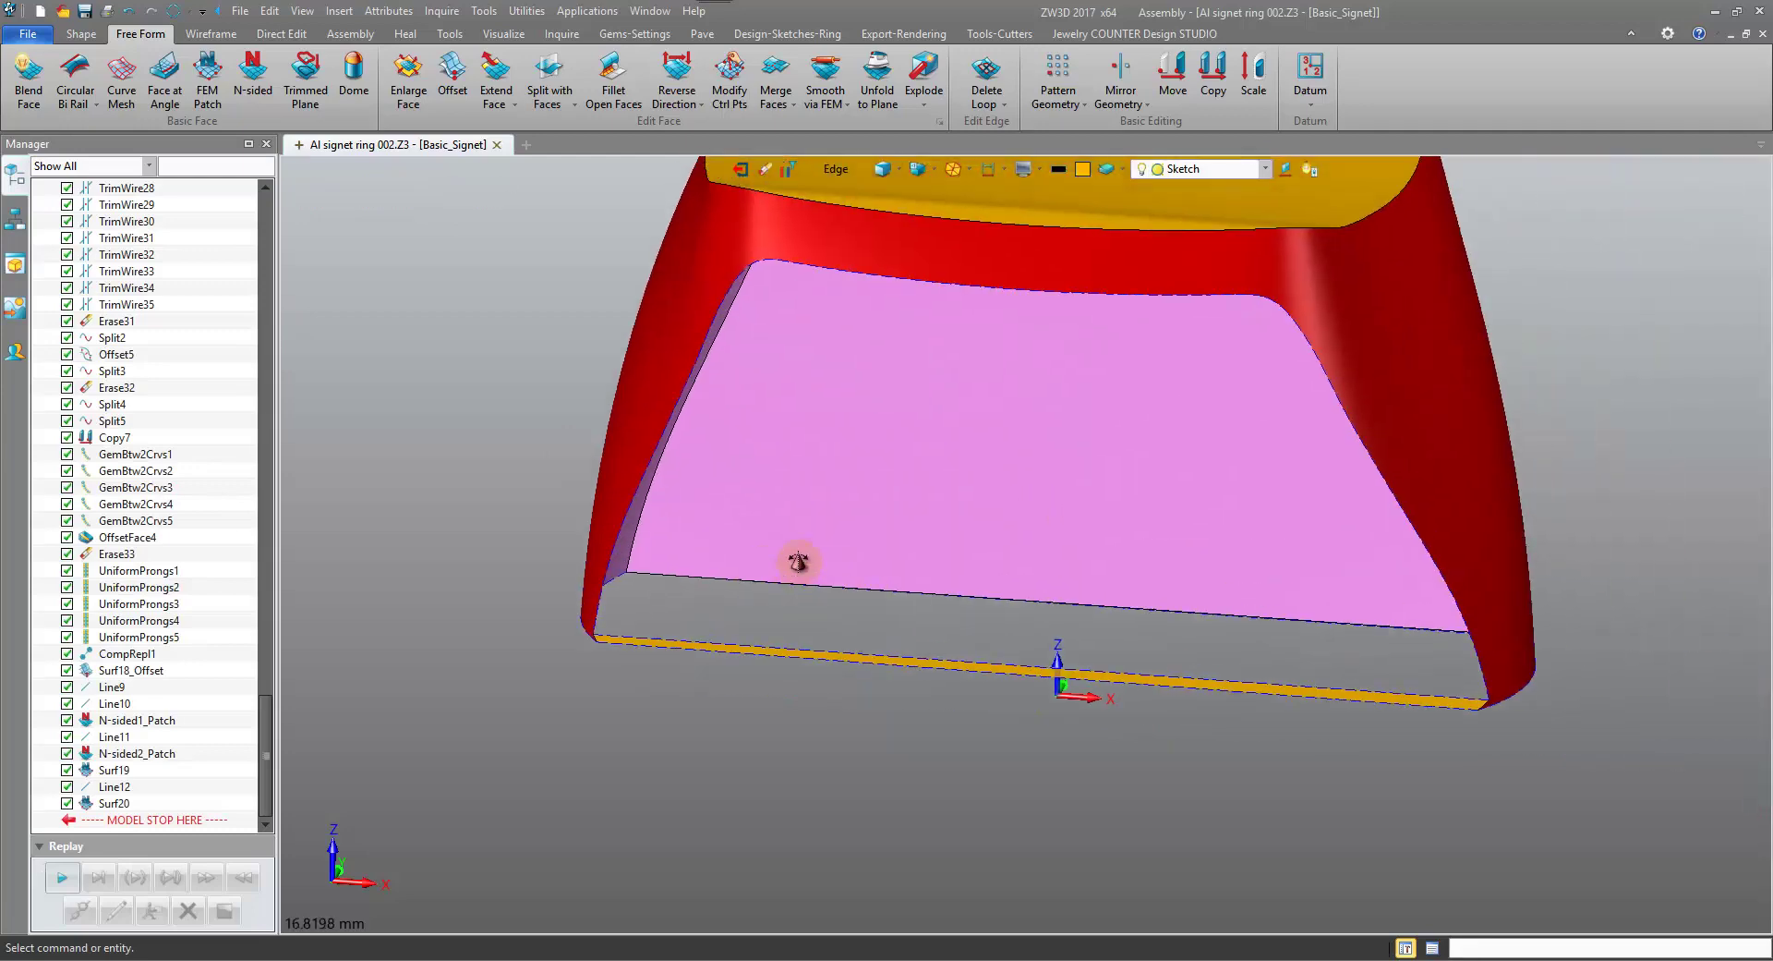
middle_drag(798, 560, 777, 598)
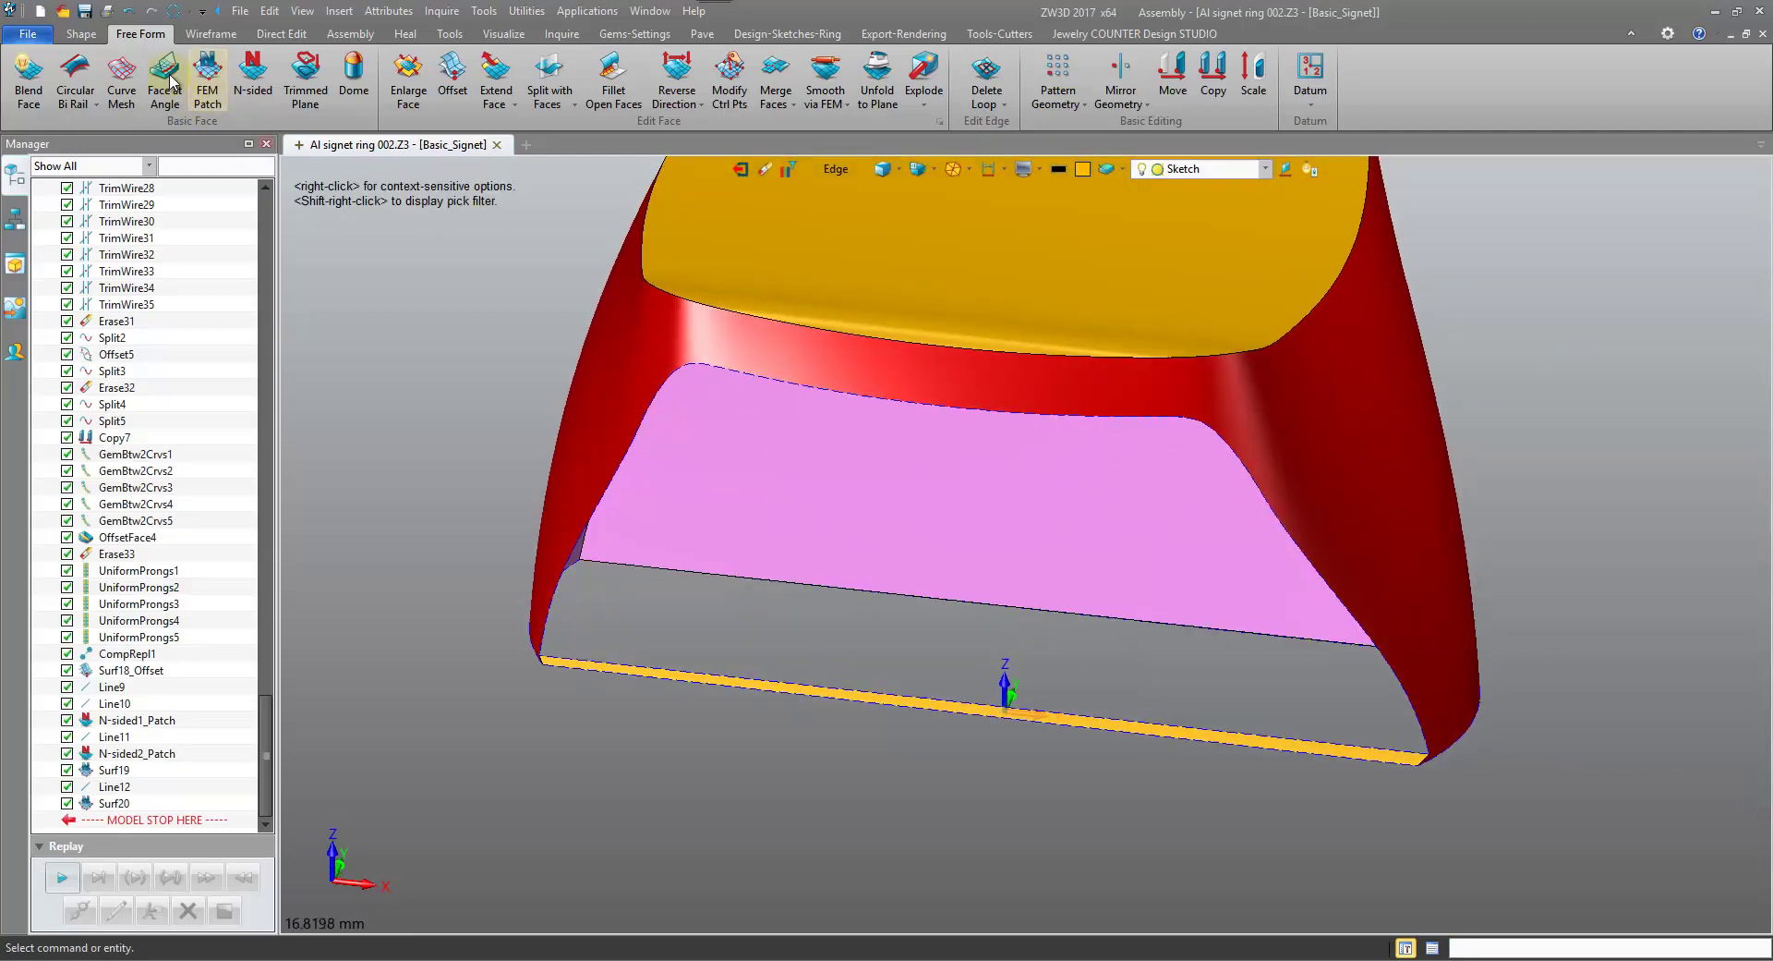
click(208, 77)
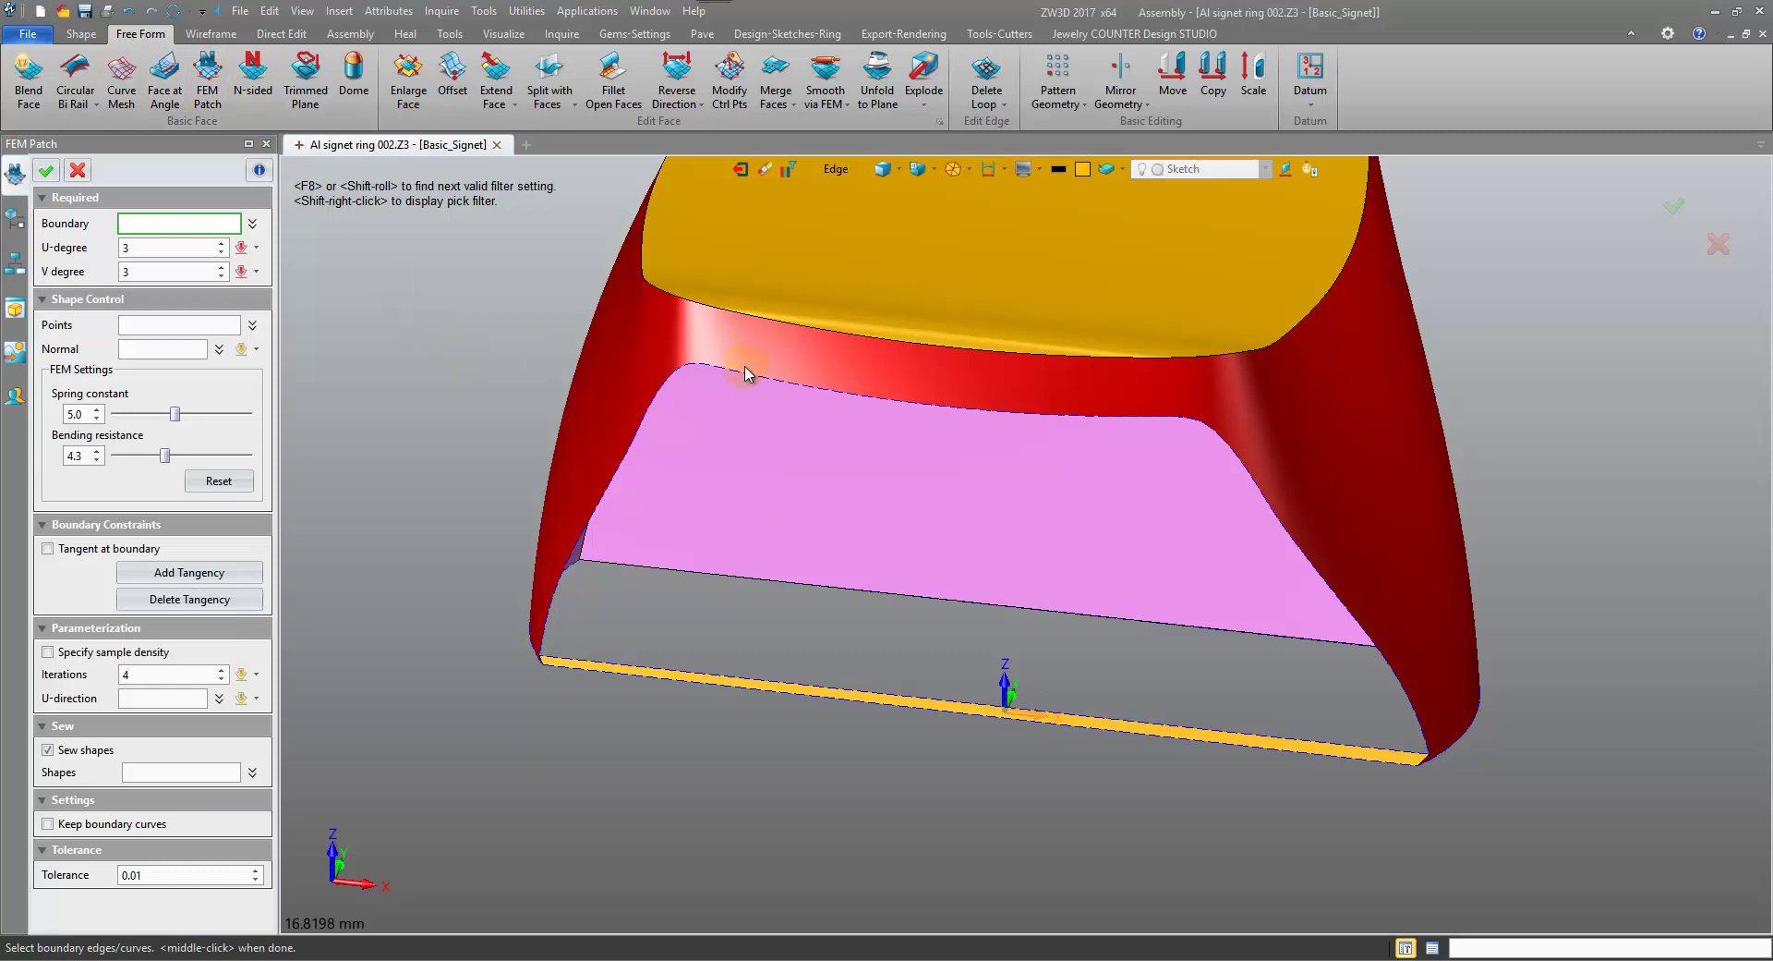
click(634, 459)
scroll(633, 459, up, 7)
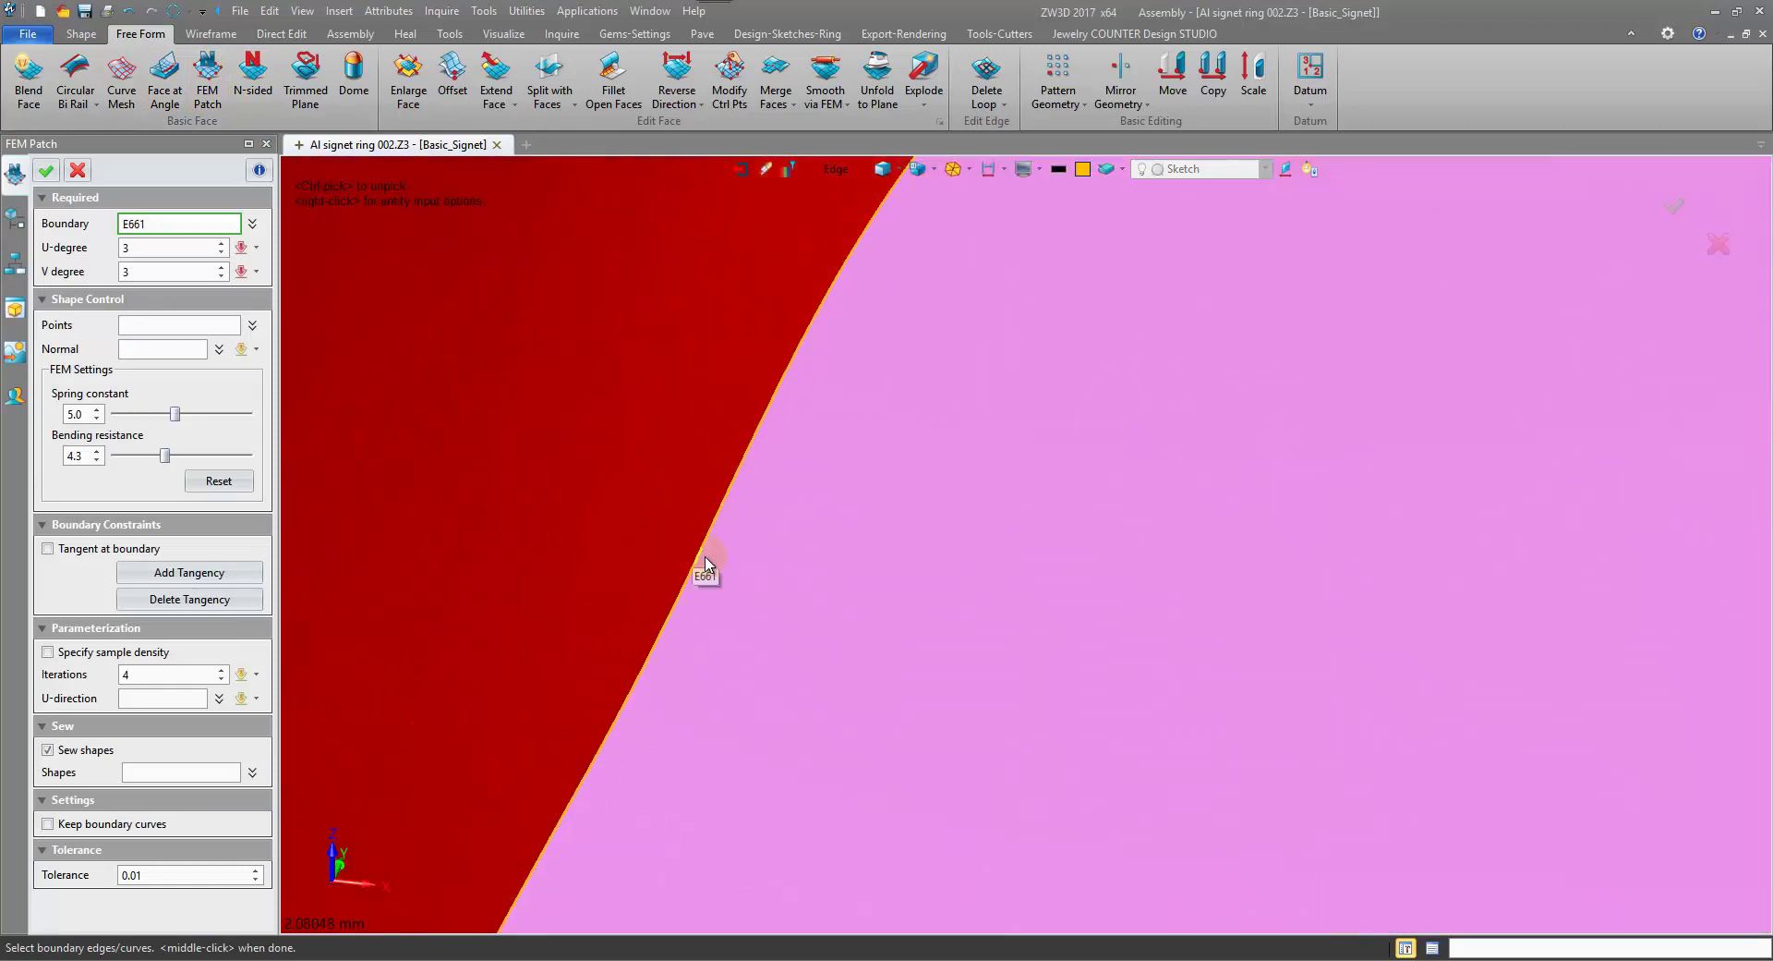
click(700, 557)
Complete the boundary with the strip's upper line and the opposite leg's edge, and create the FEM patch with U and V degree 3 and 0.01 tolerance.
scroll(700, 557, down, 4)
right_drag(712, 578, 673, 550)
scroll(672, 553, up, 3)
scroll(544, 617, up, 3)
click(558, 546)
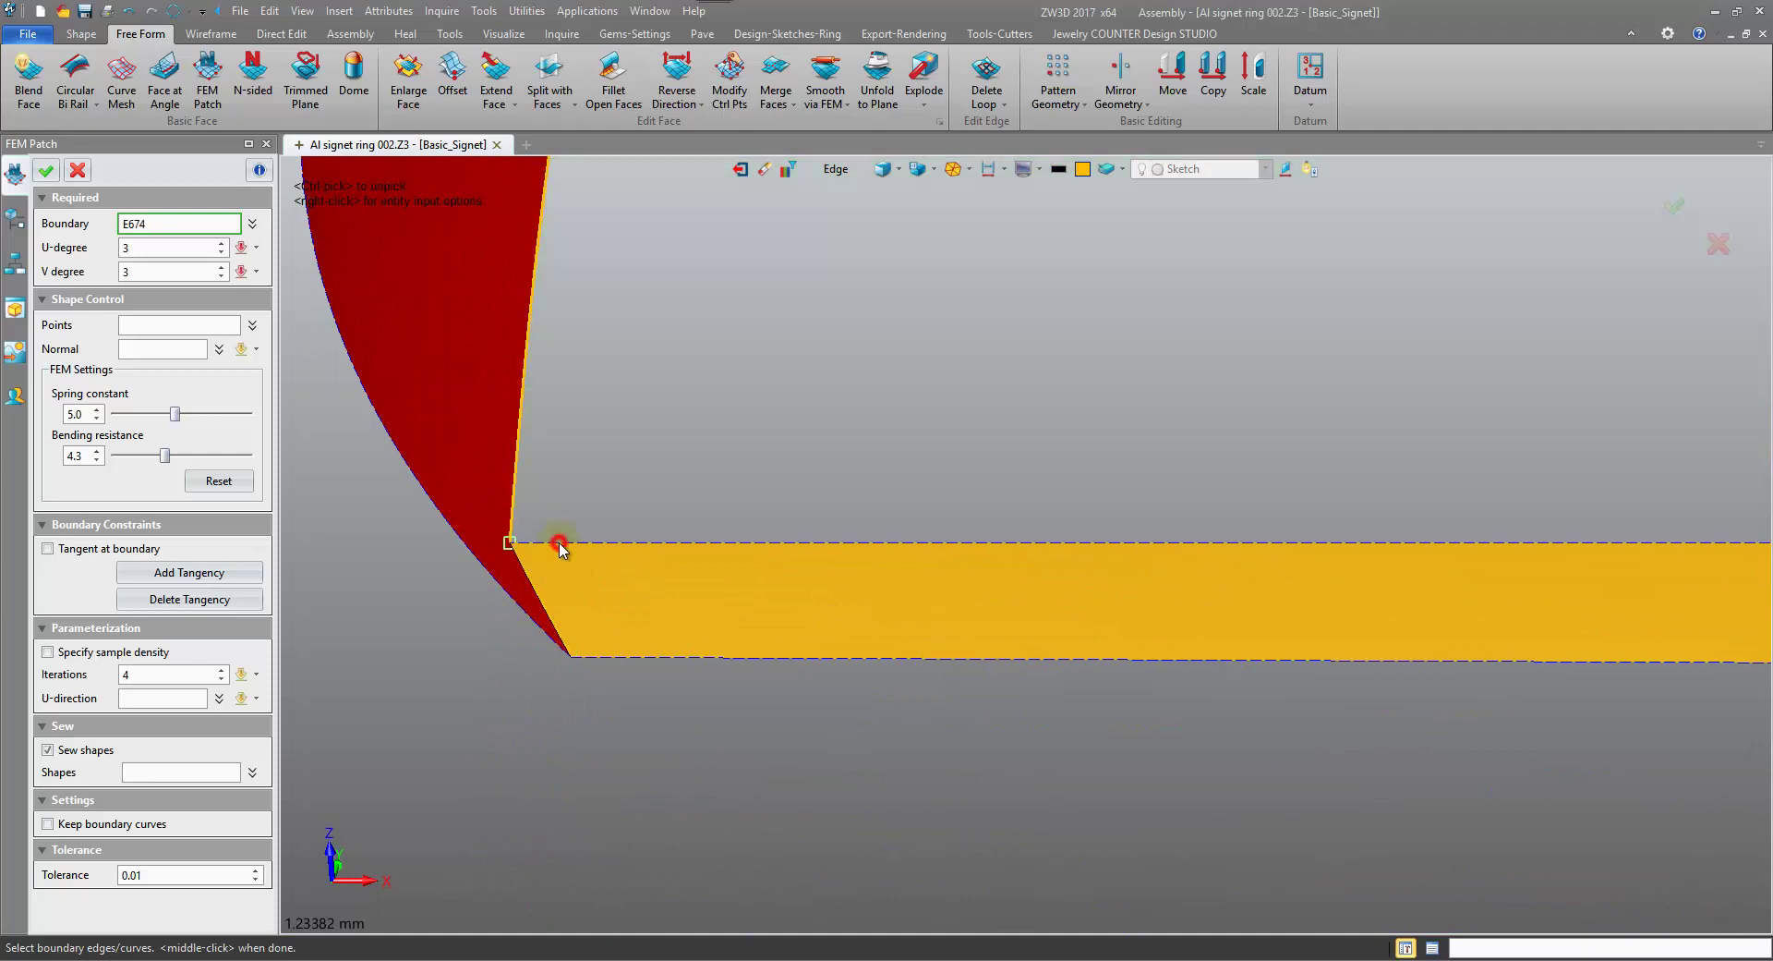
scroll(558, 546, down, 2)
right_drag(910, 564, 1154, 601)
scroll(927, 535, down, 3)
scroll(1156, 601, down, 4)
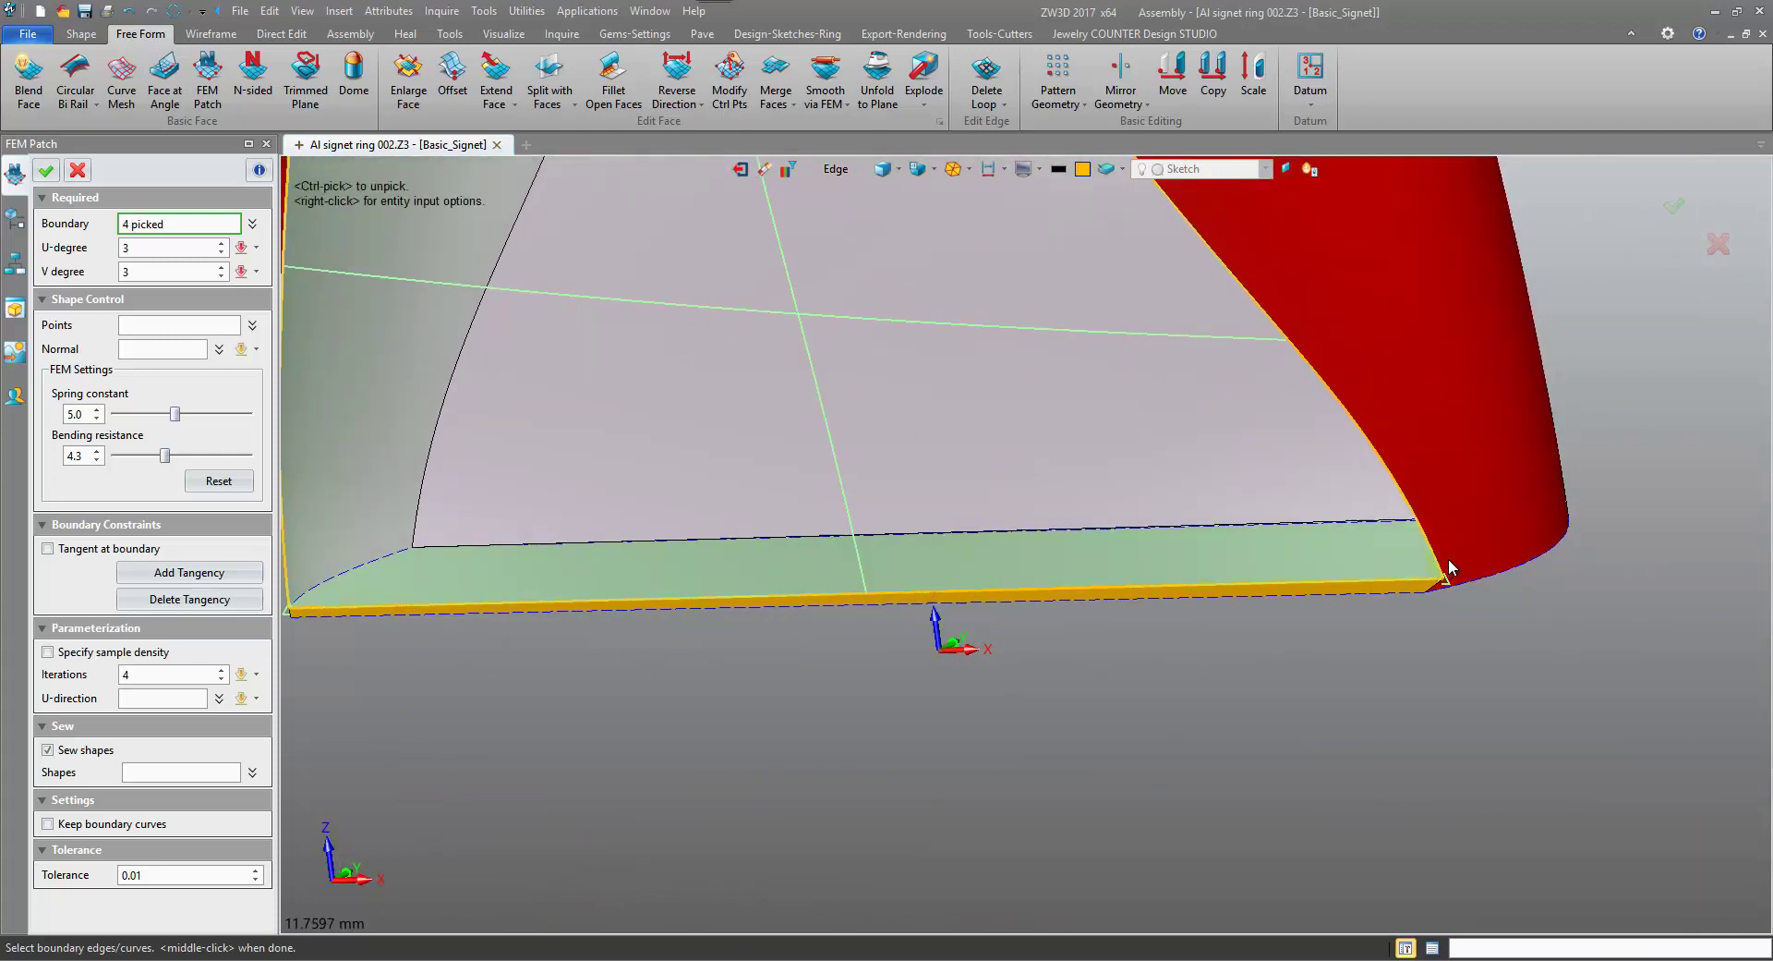
click(49, 172)
Close the remaining open end of the inner shape with Fill Gap from its open edge, using Tangent refit and 0.01 tolerance.
right_drag(415, 305, 541, 406)
middle_click(466, 370)
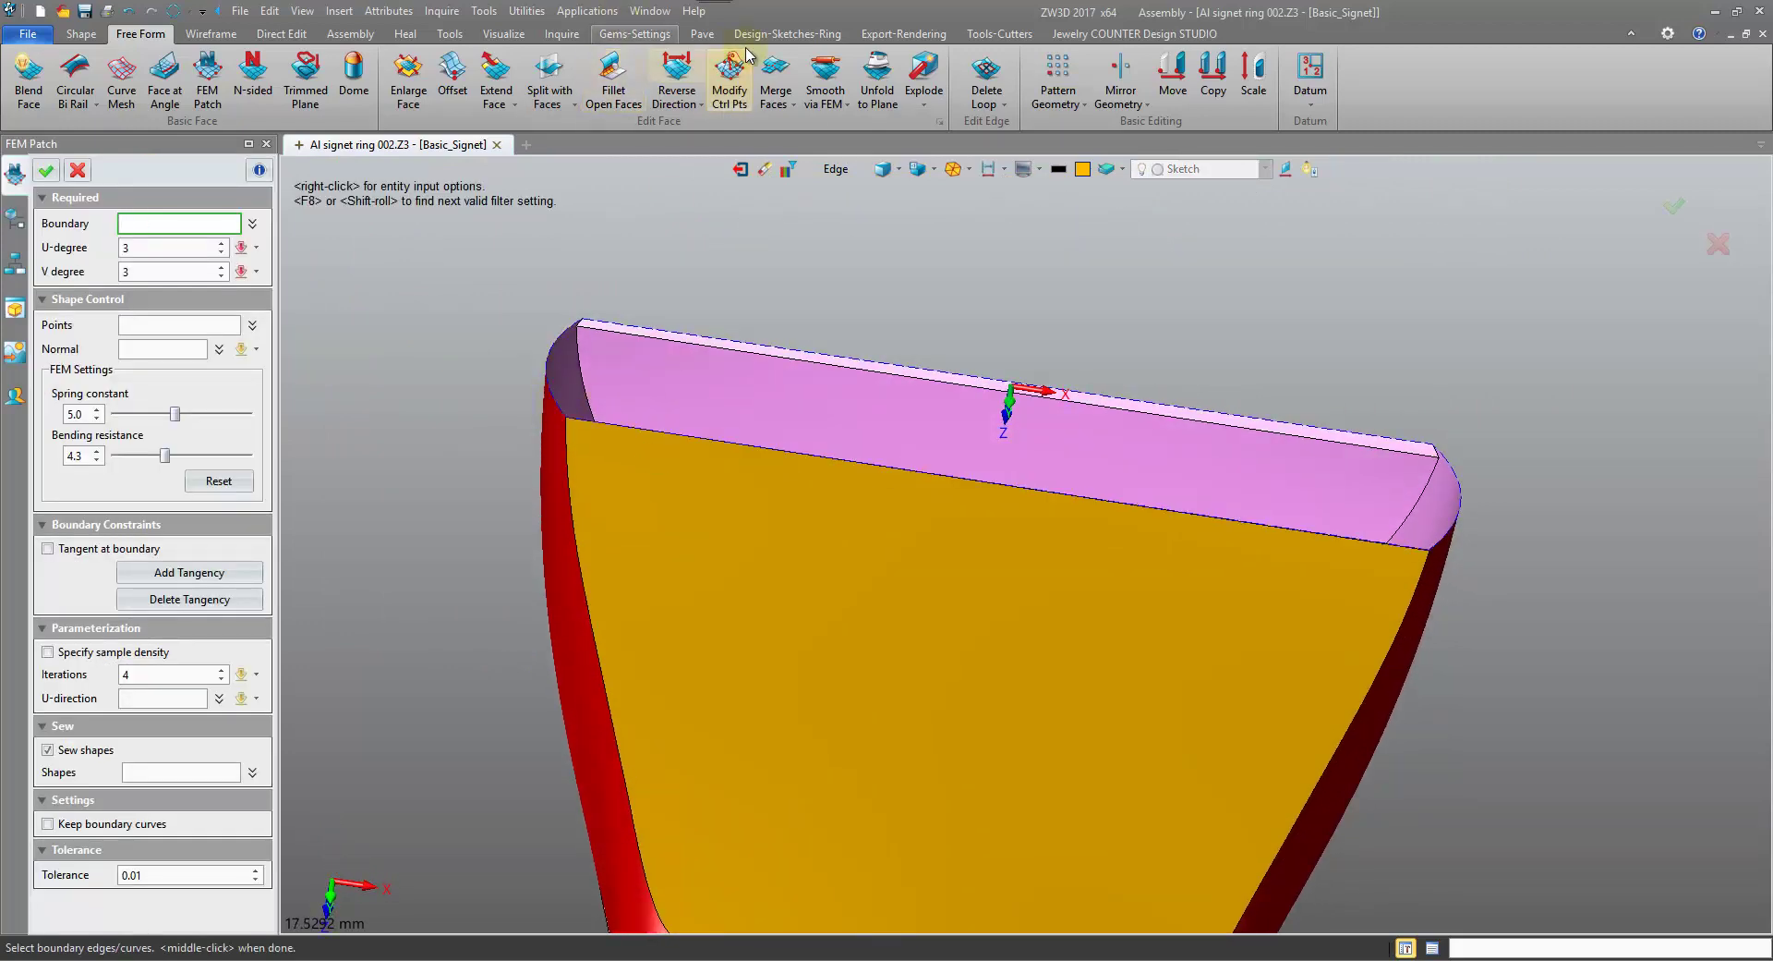
click(407, 37)
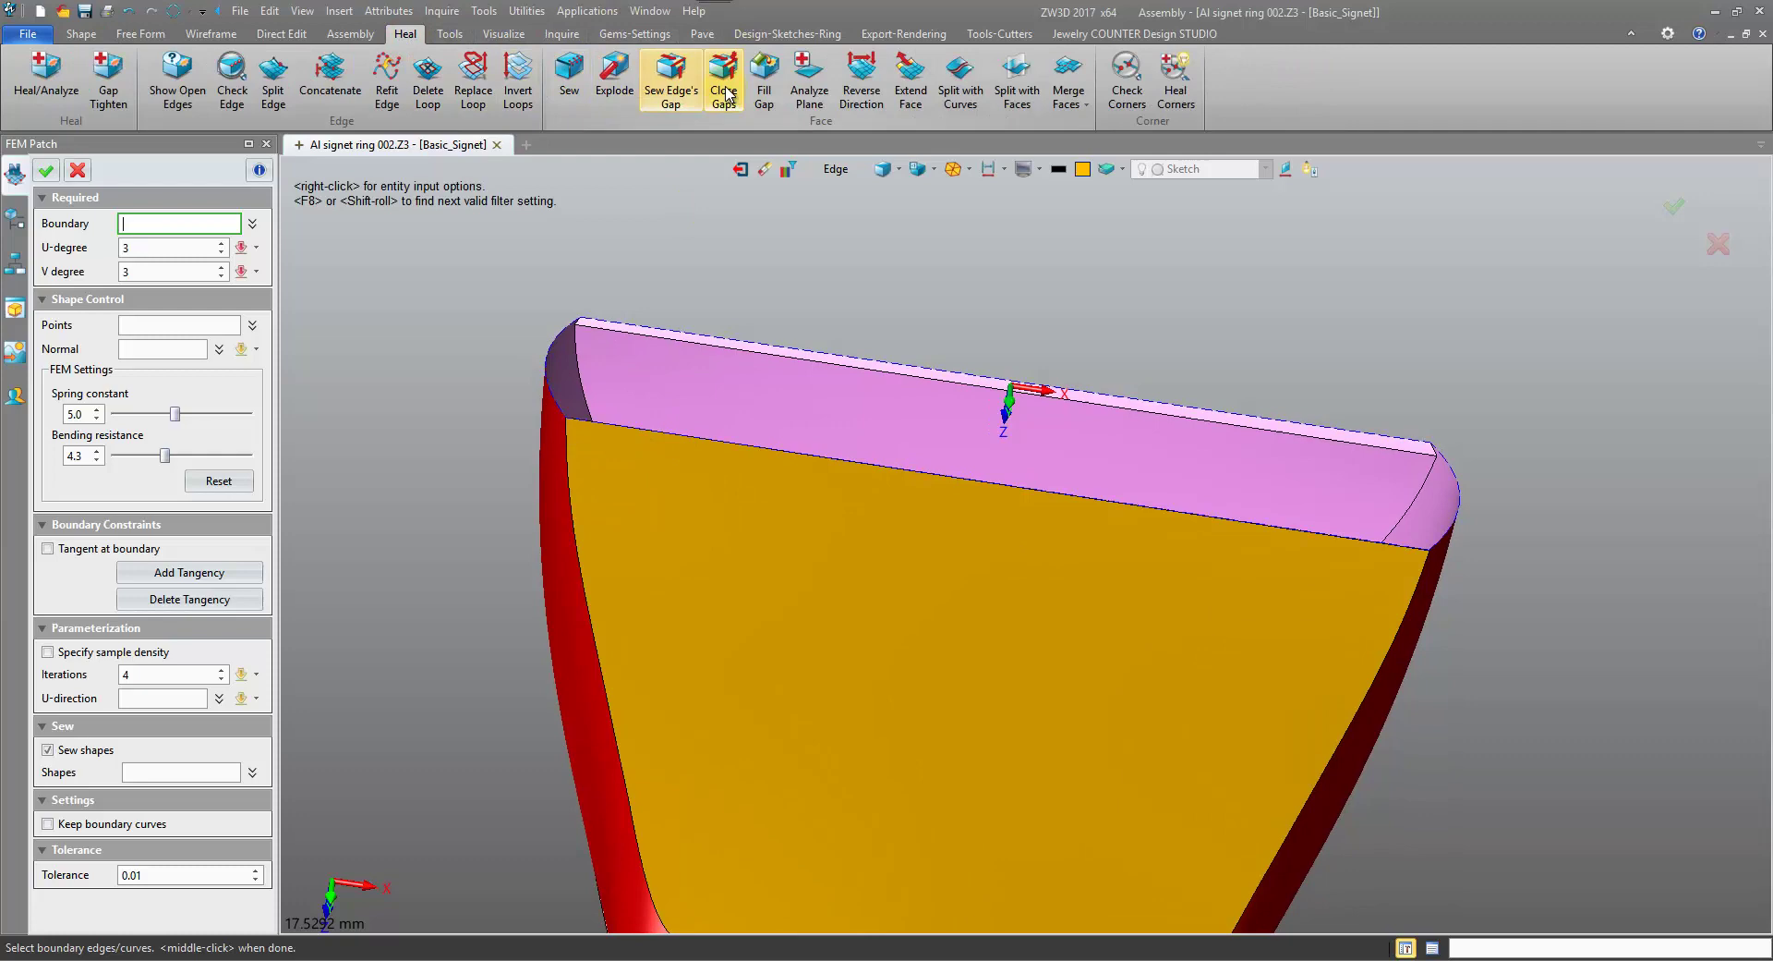
click(558, 351)
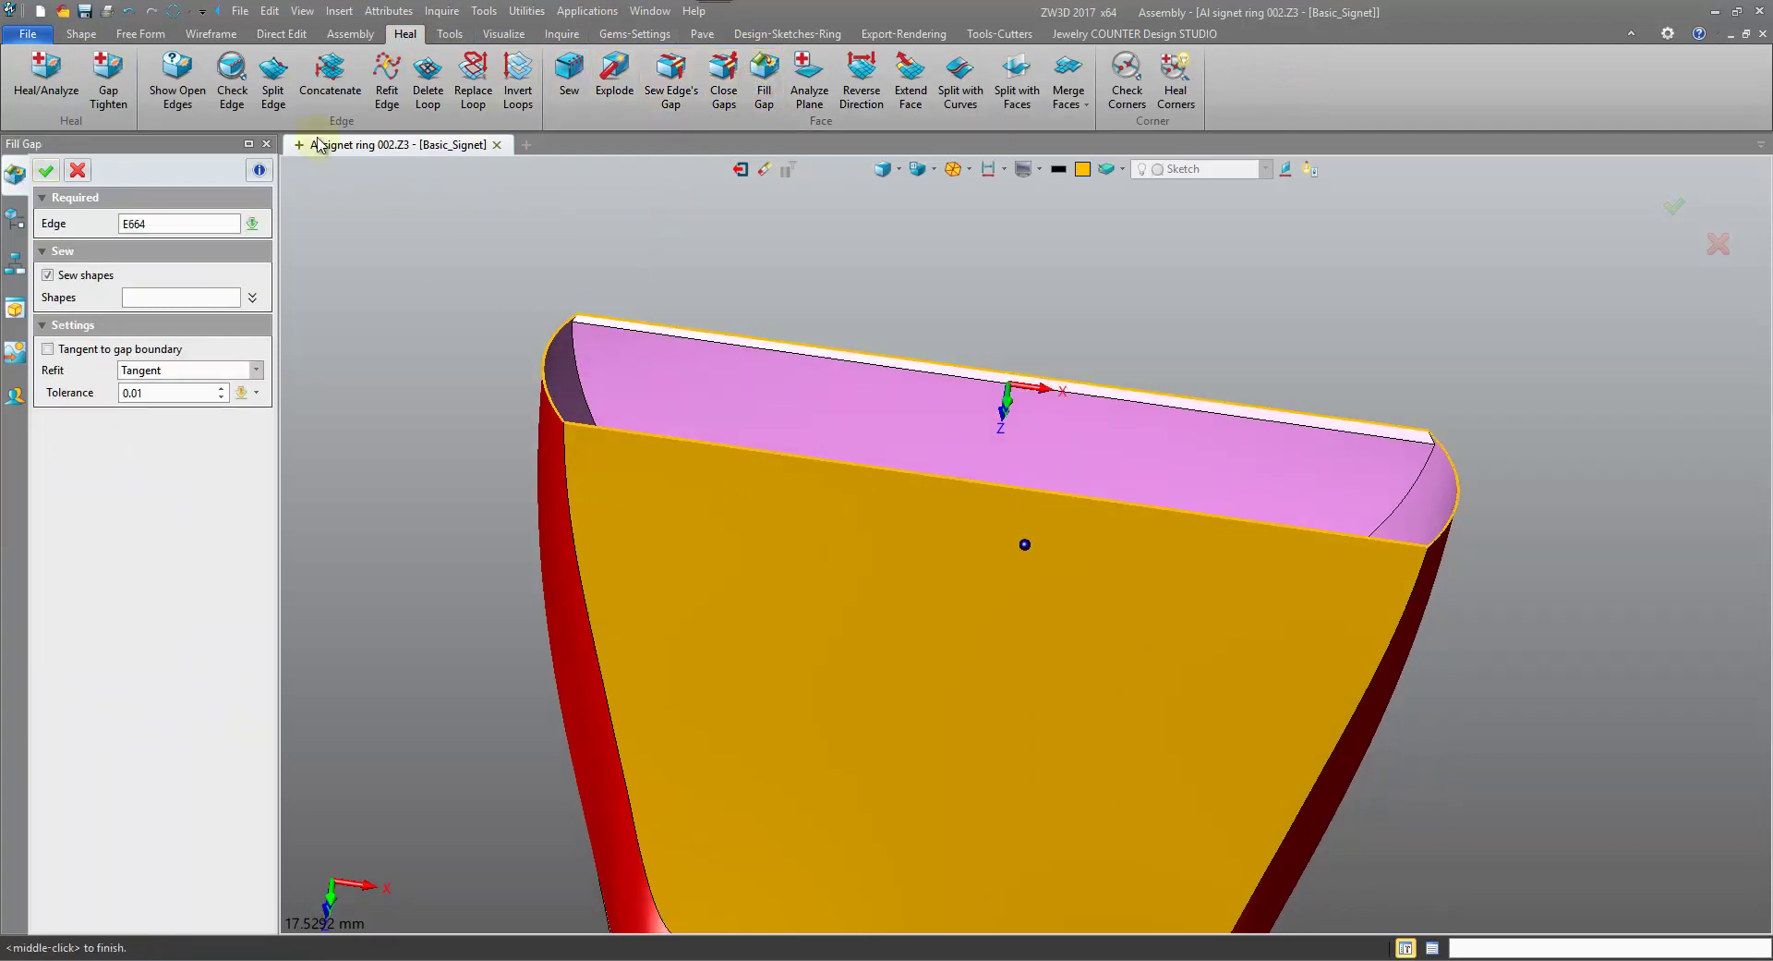
click(46, 170)
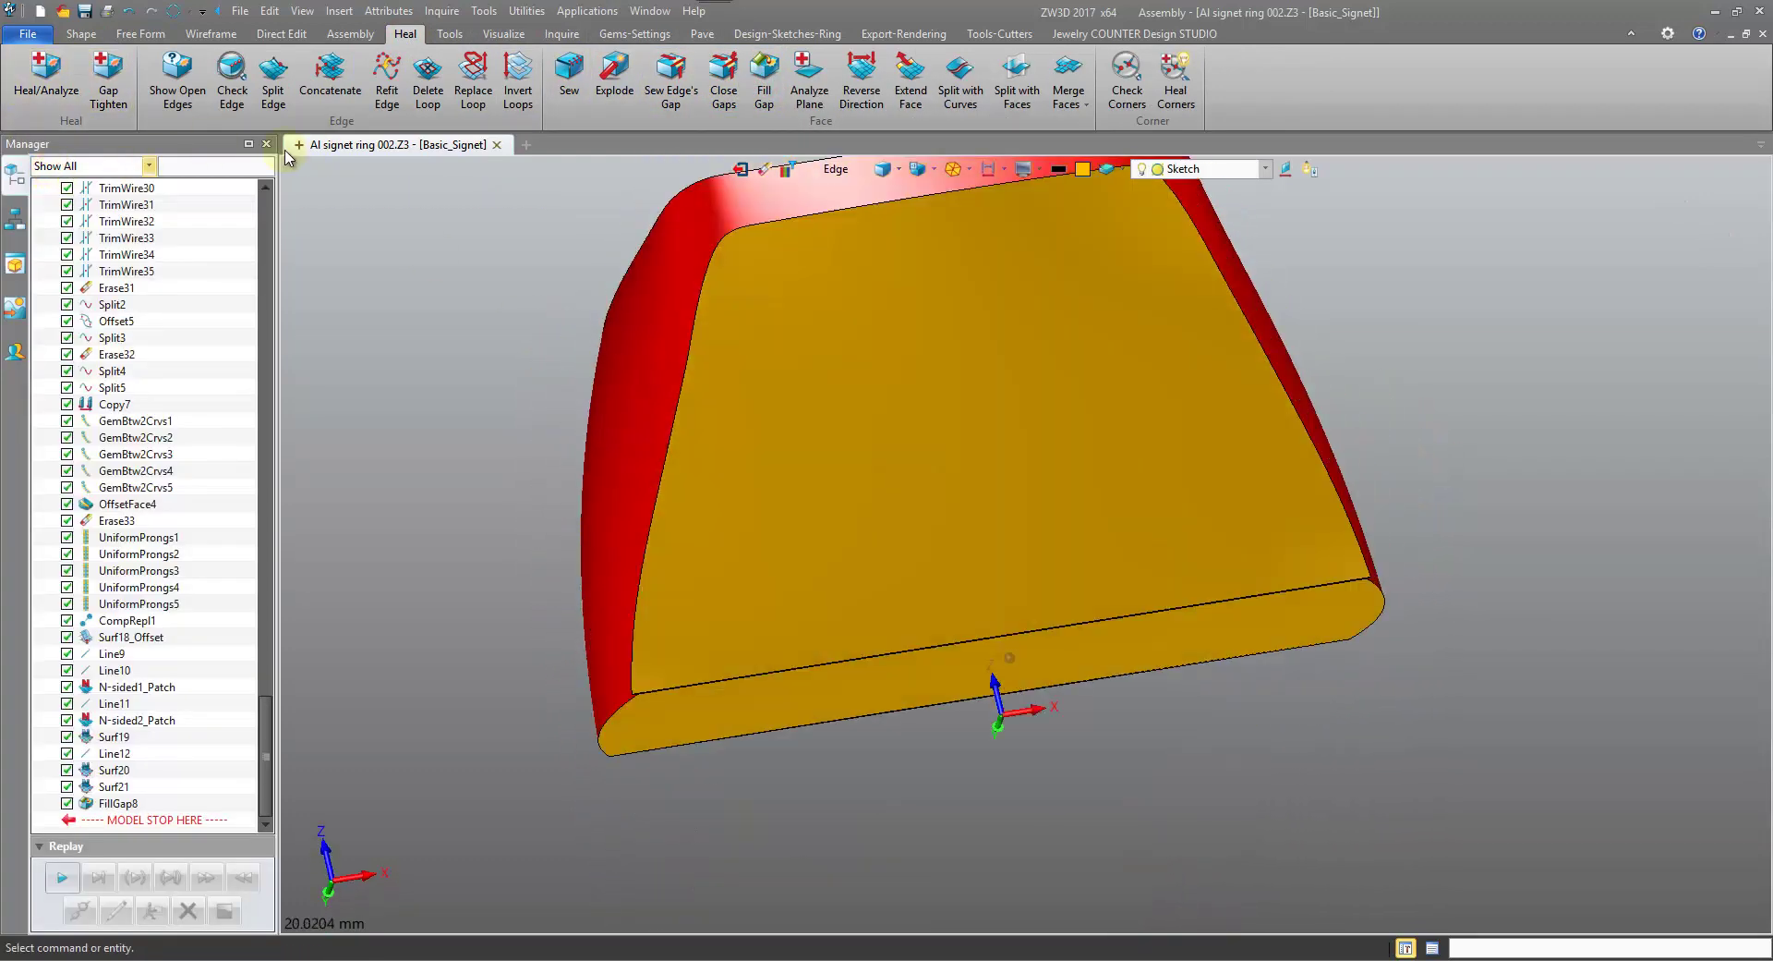
Limit picking to shapes and check the entity information of the inner shape to verify whether it is closed.
click(834, 170)
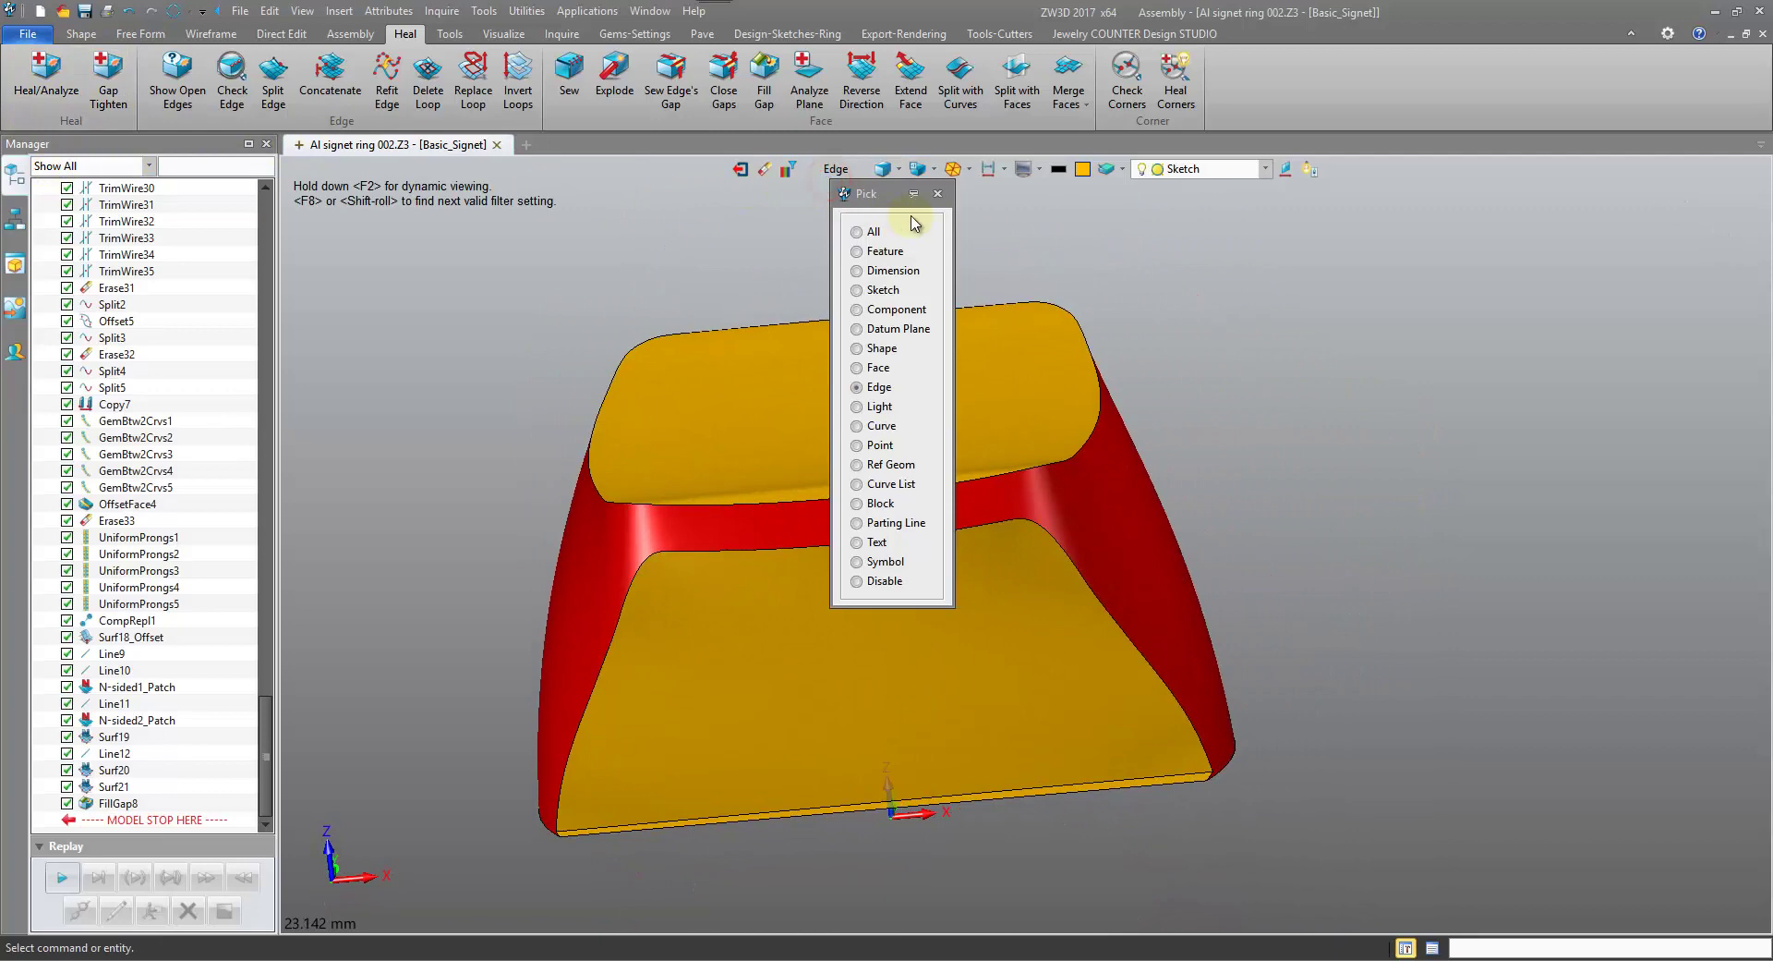
click(882, 349)
right_click(886, 359)
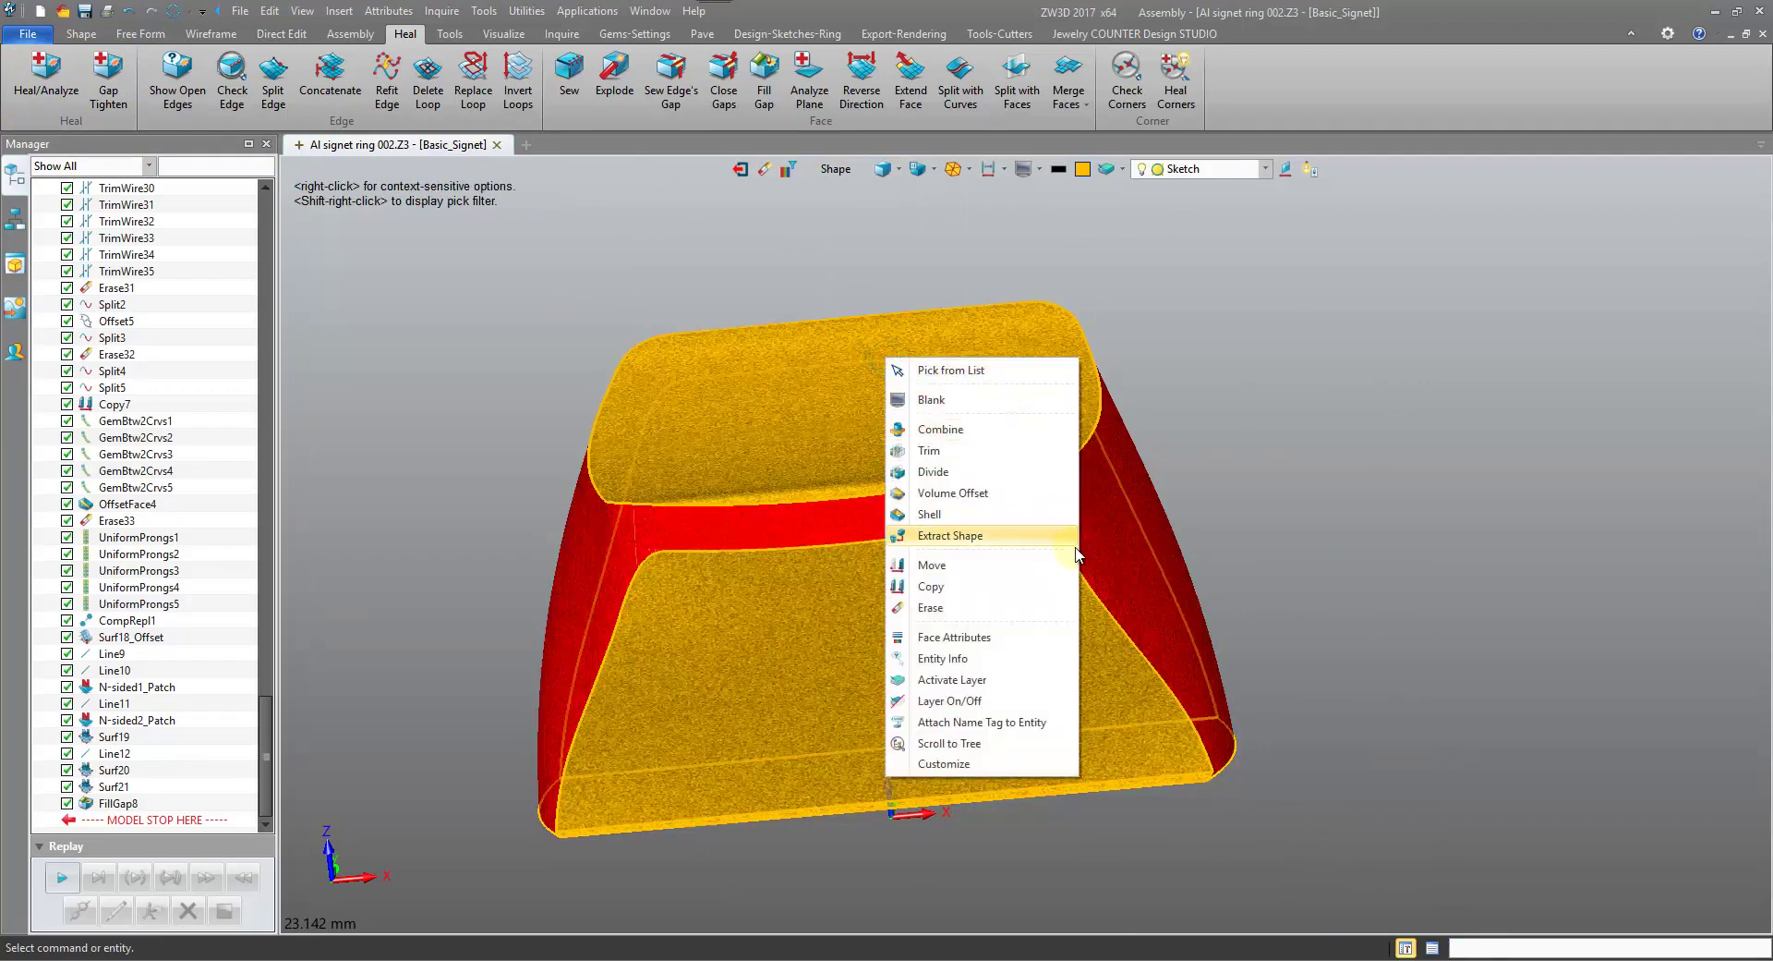
click(1022, 658)
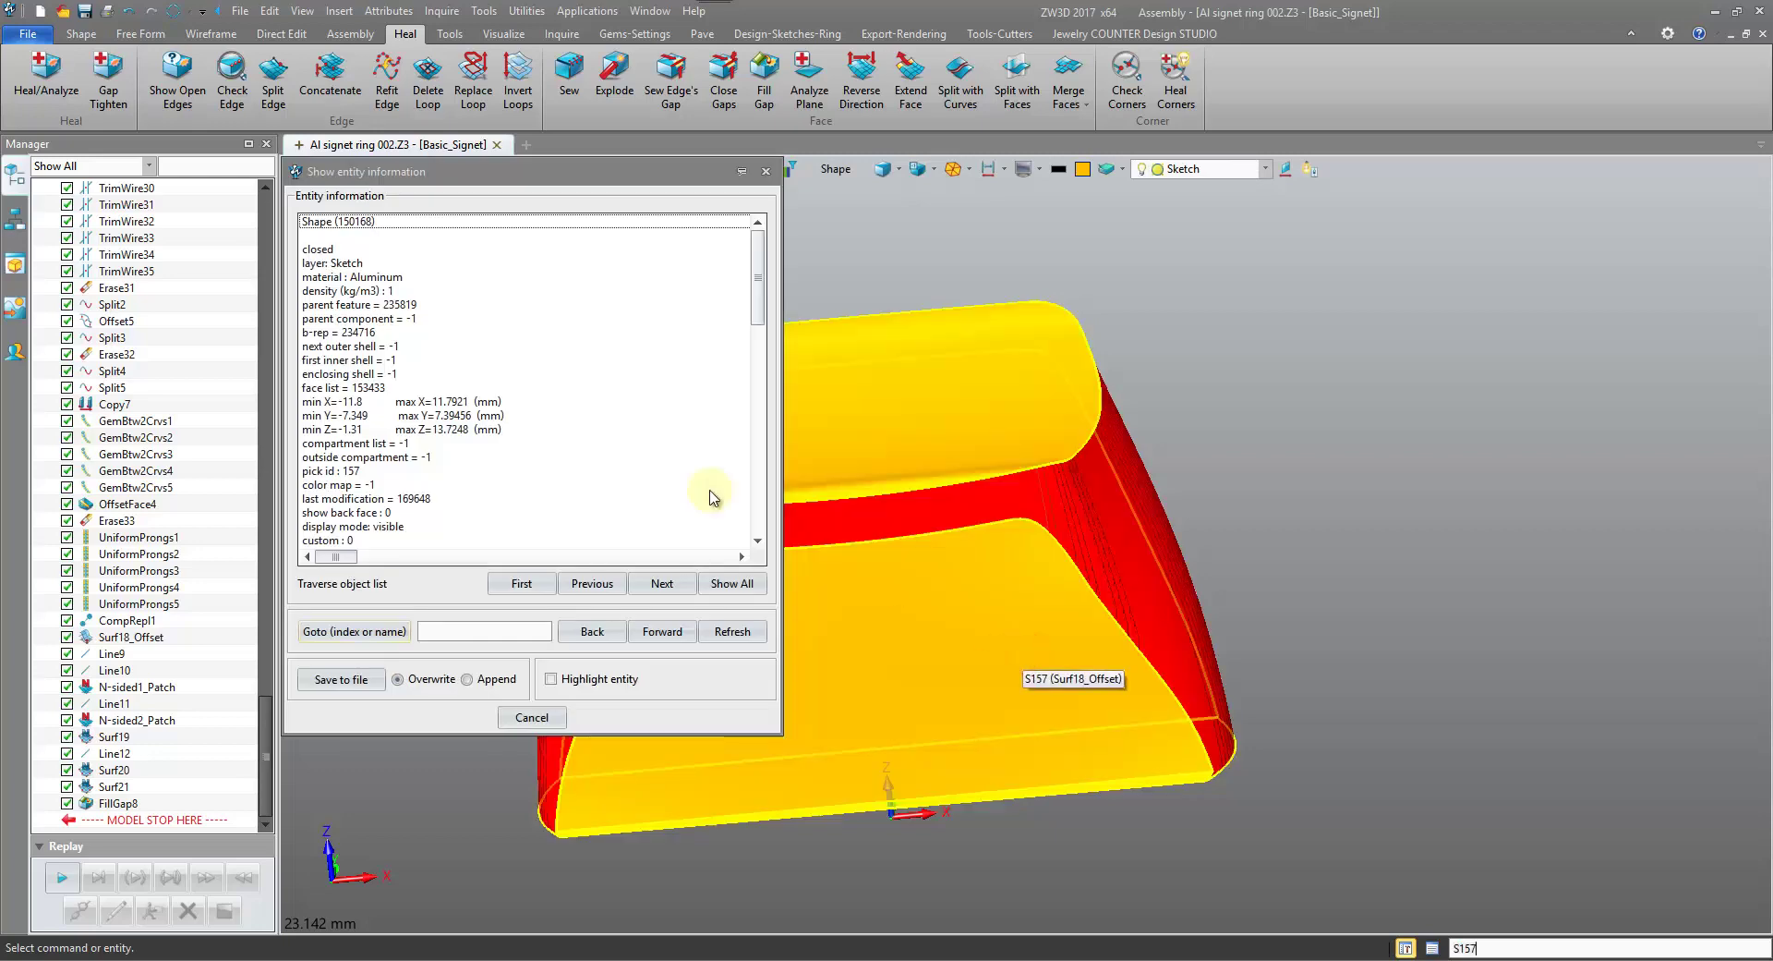
click(766, 171)
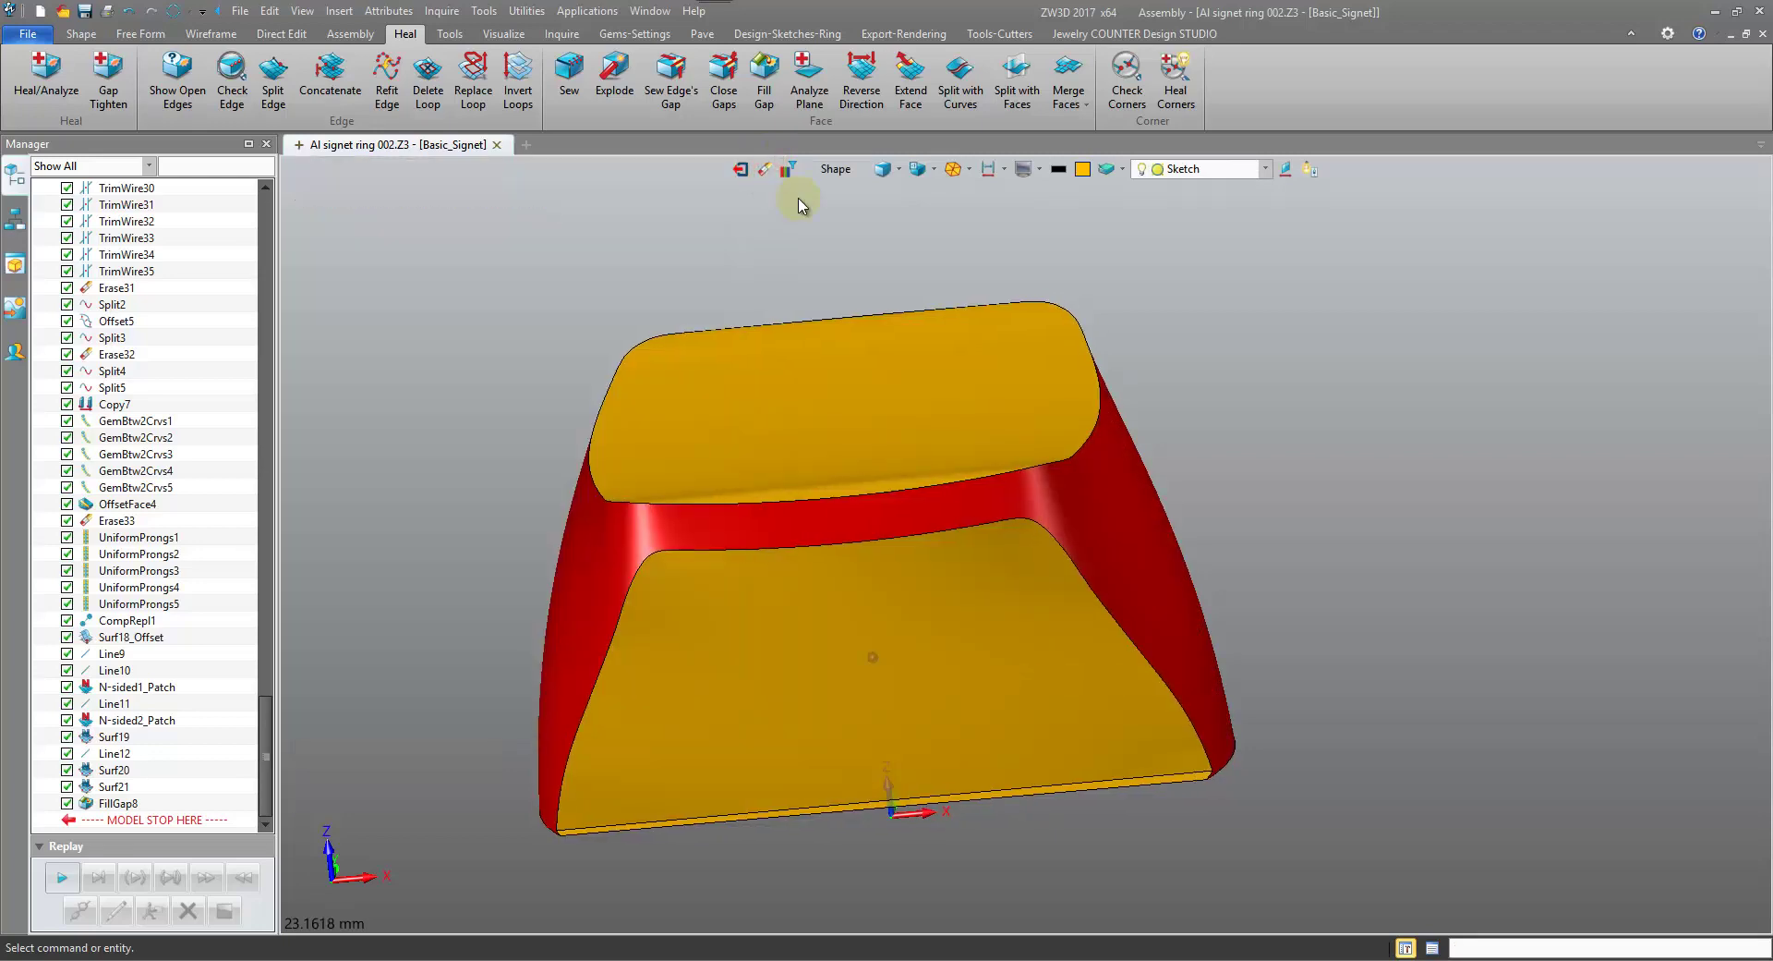
Unhide the rest of the model so the full ring and the inner shape are displayed together.
key(ctrl+a)
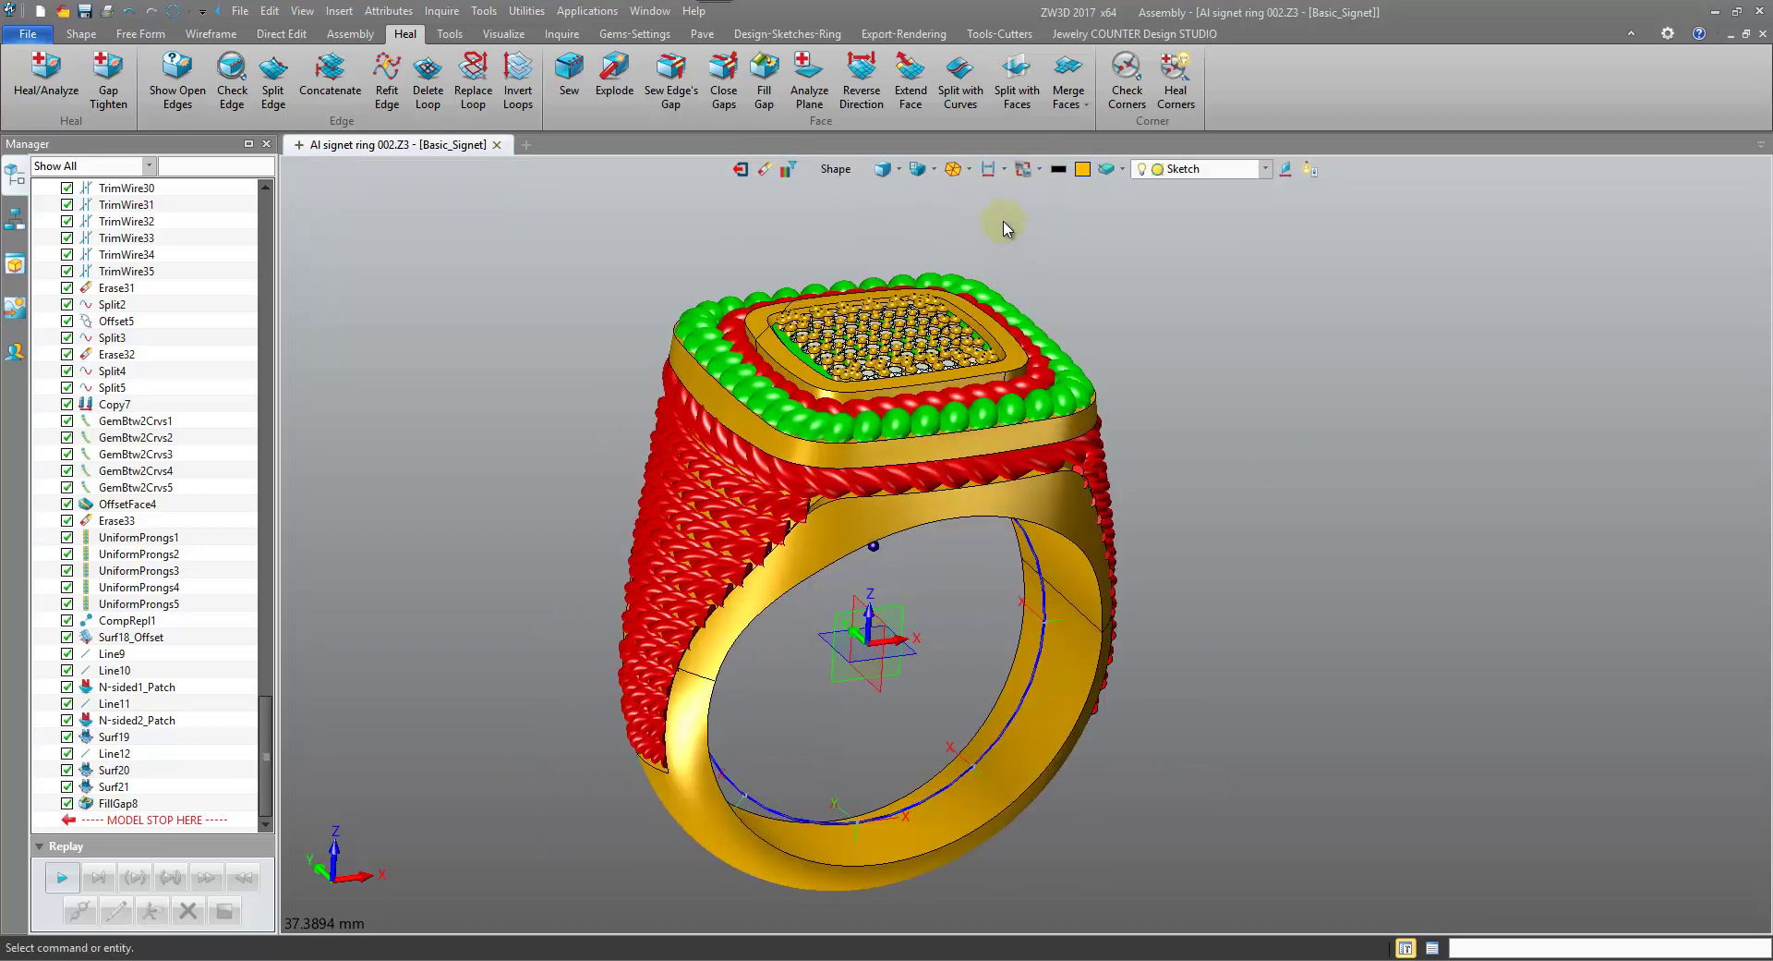
middle_drag(1001, 277, 1287, 364)
right_click(1286, 360)
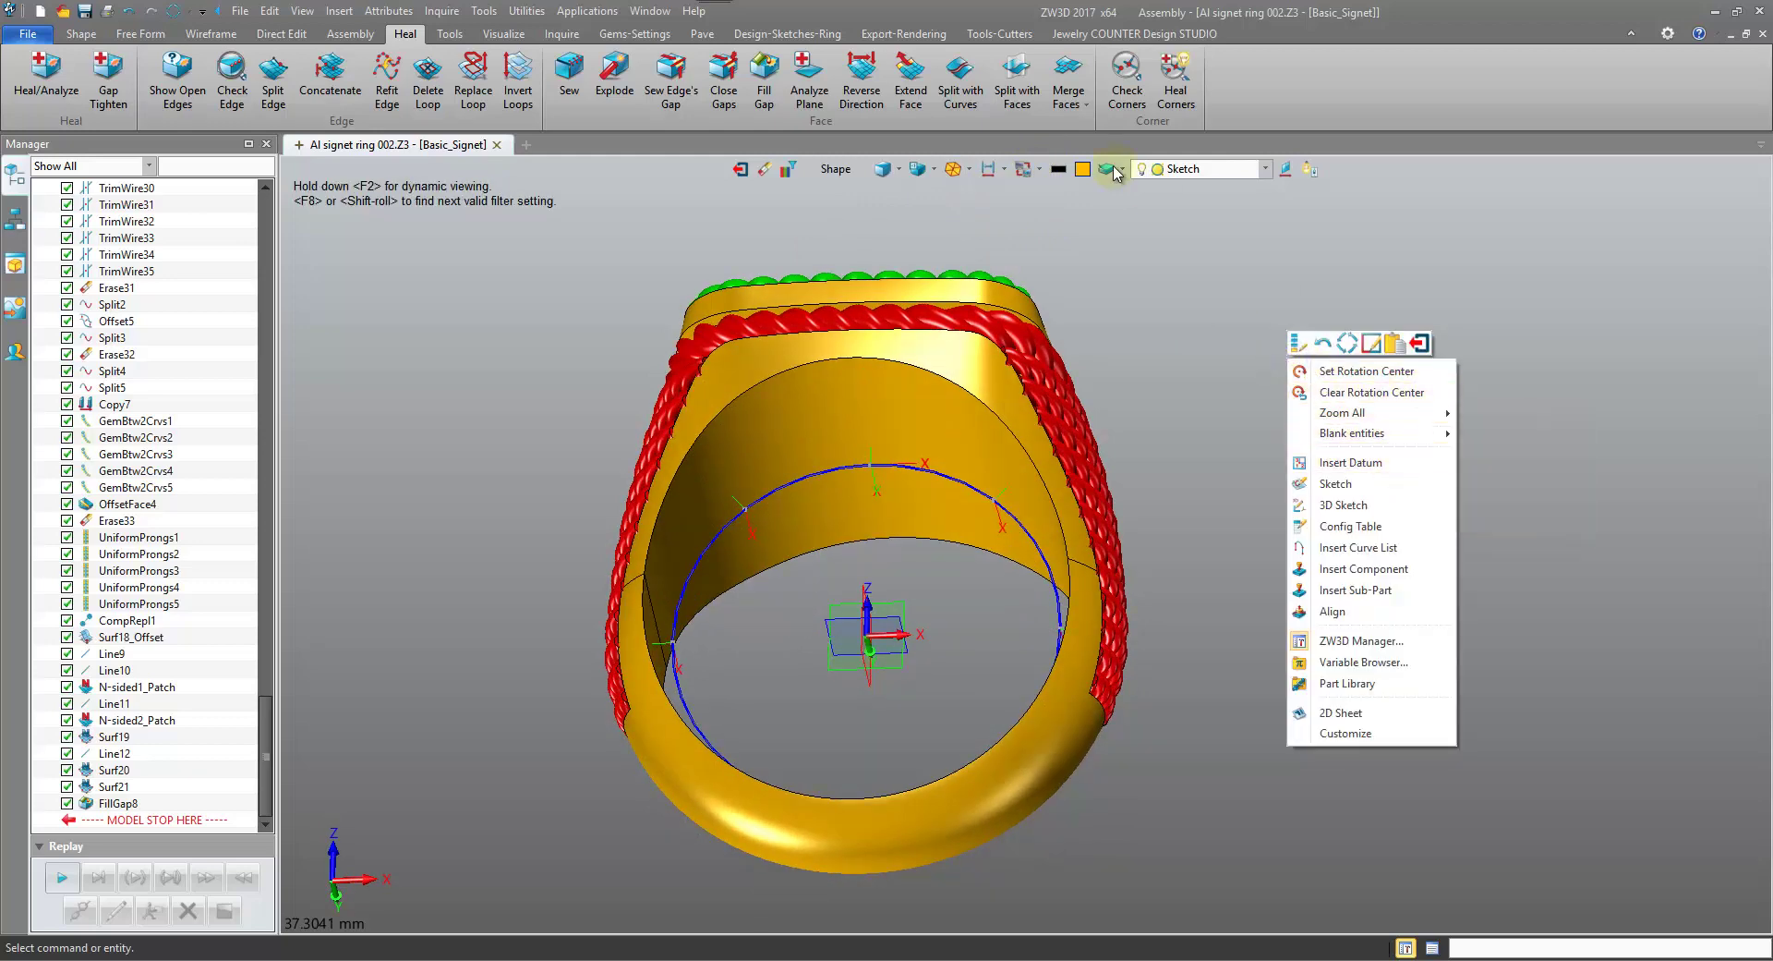
click(1041, 171)
click(1074, 240)
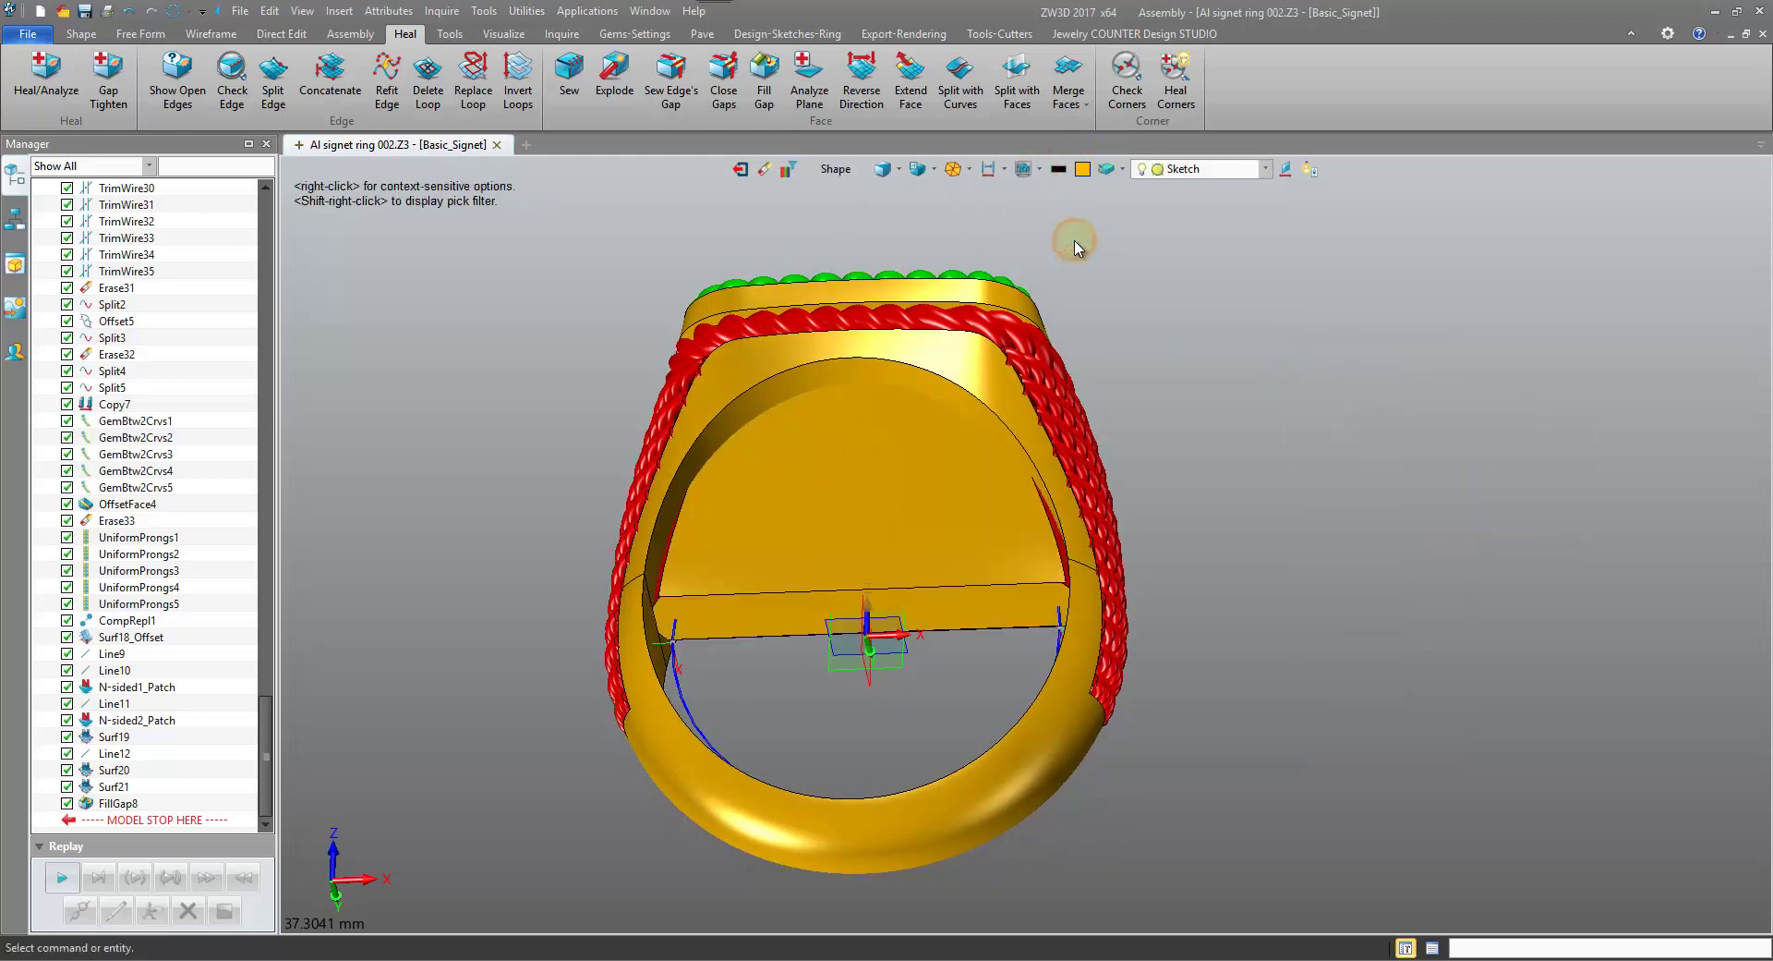
middle_drag(1042, 224, 1005, 253)
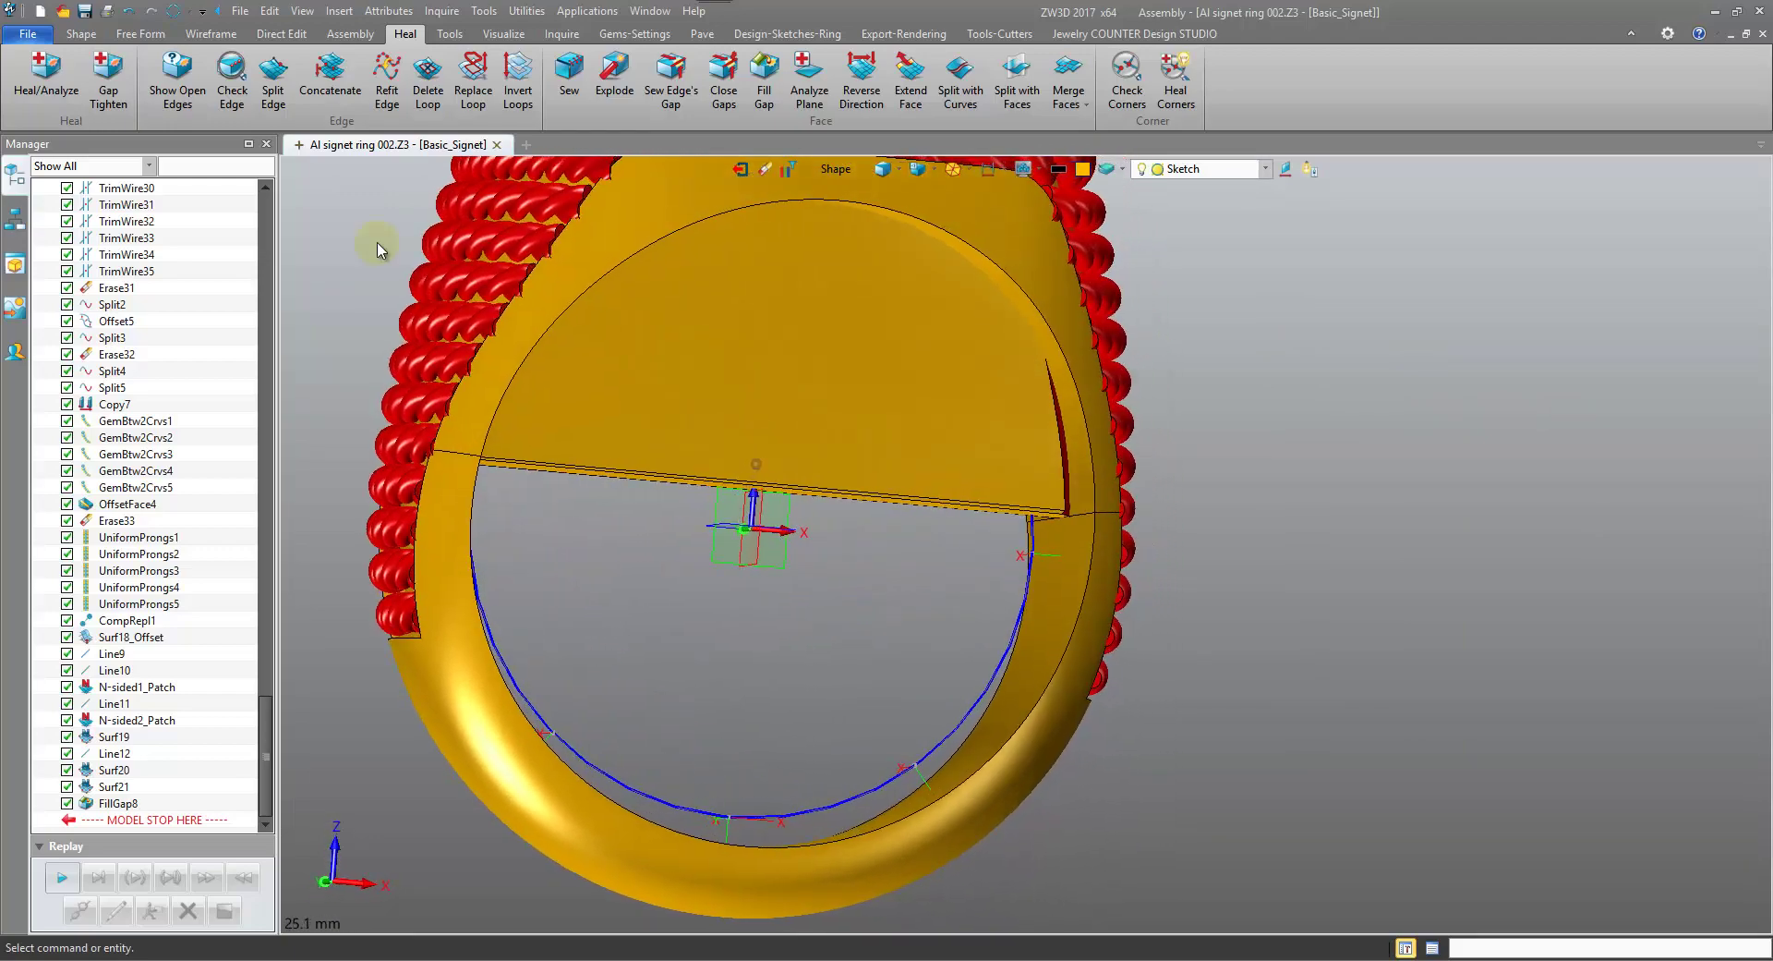
Subtract the closed inner shape from the ring body with a Combine removal at 0.01 tolerance.
click(81, 33)
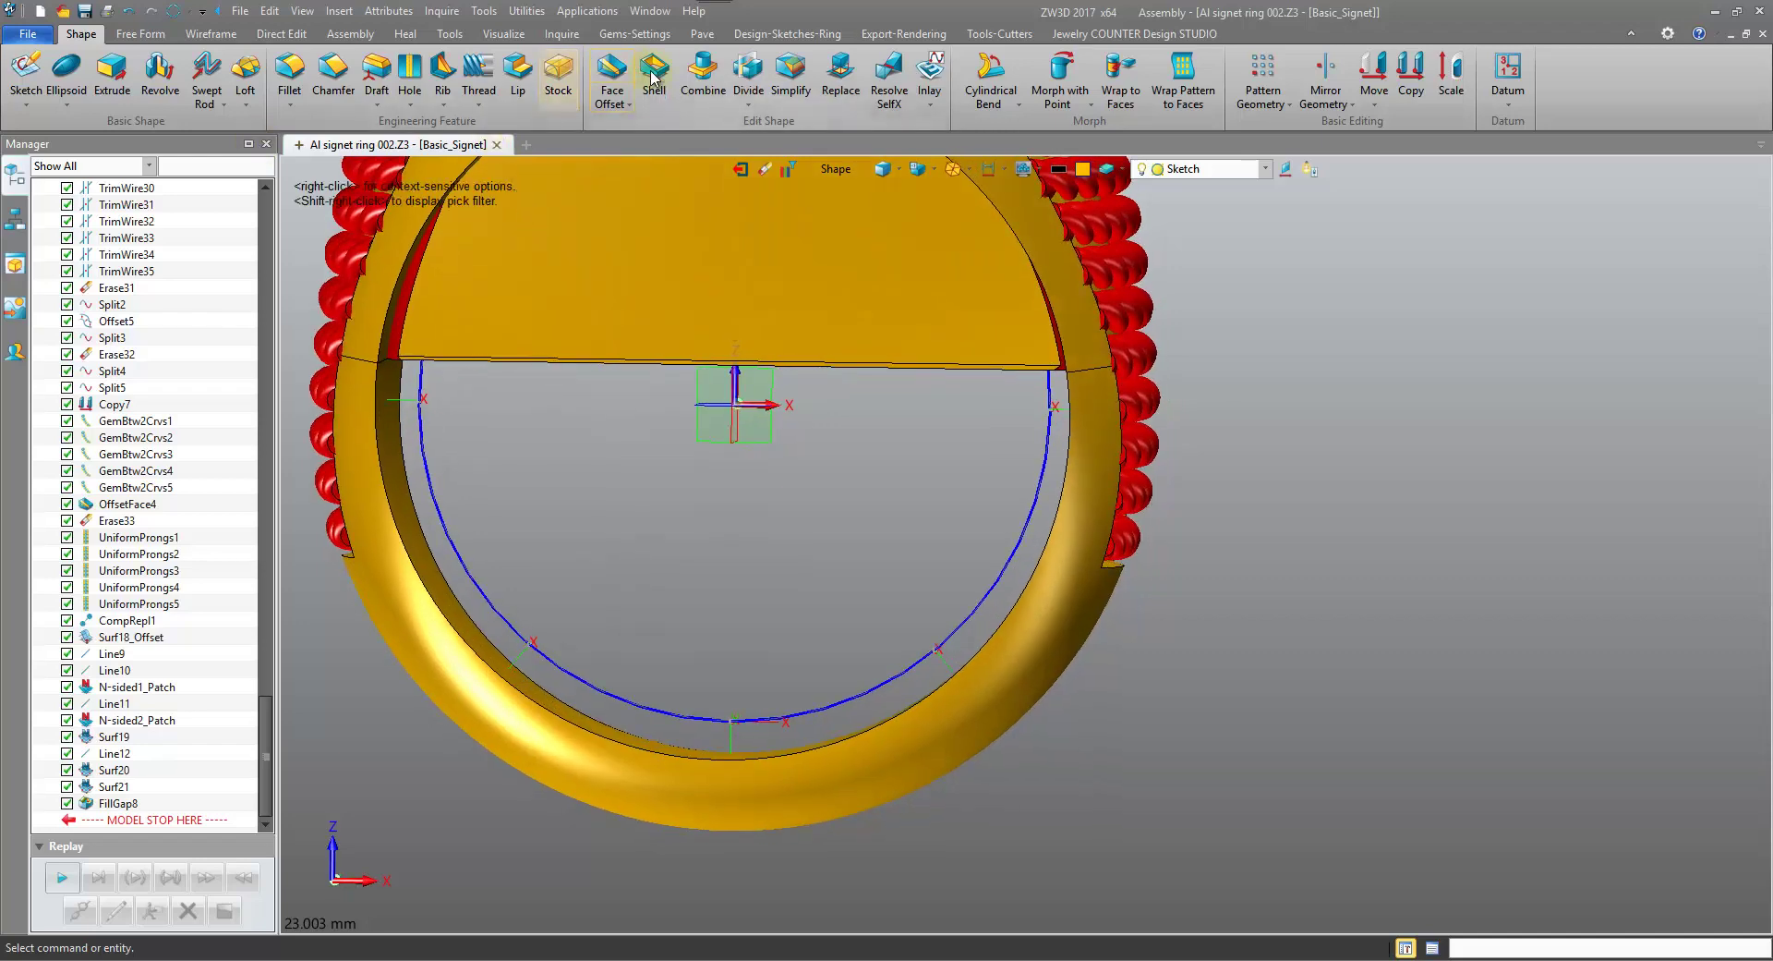
click(710, 85)
click(396, 261)
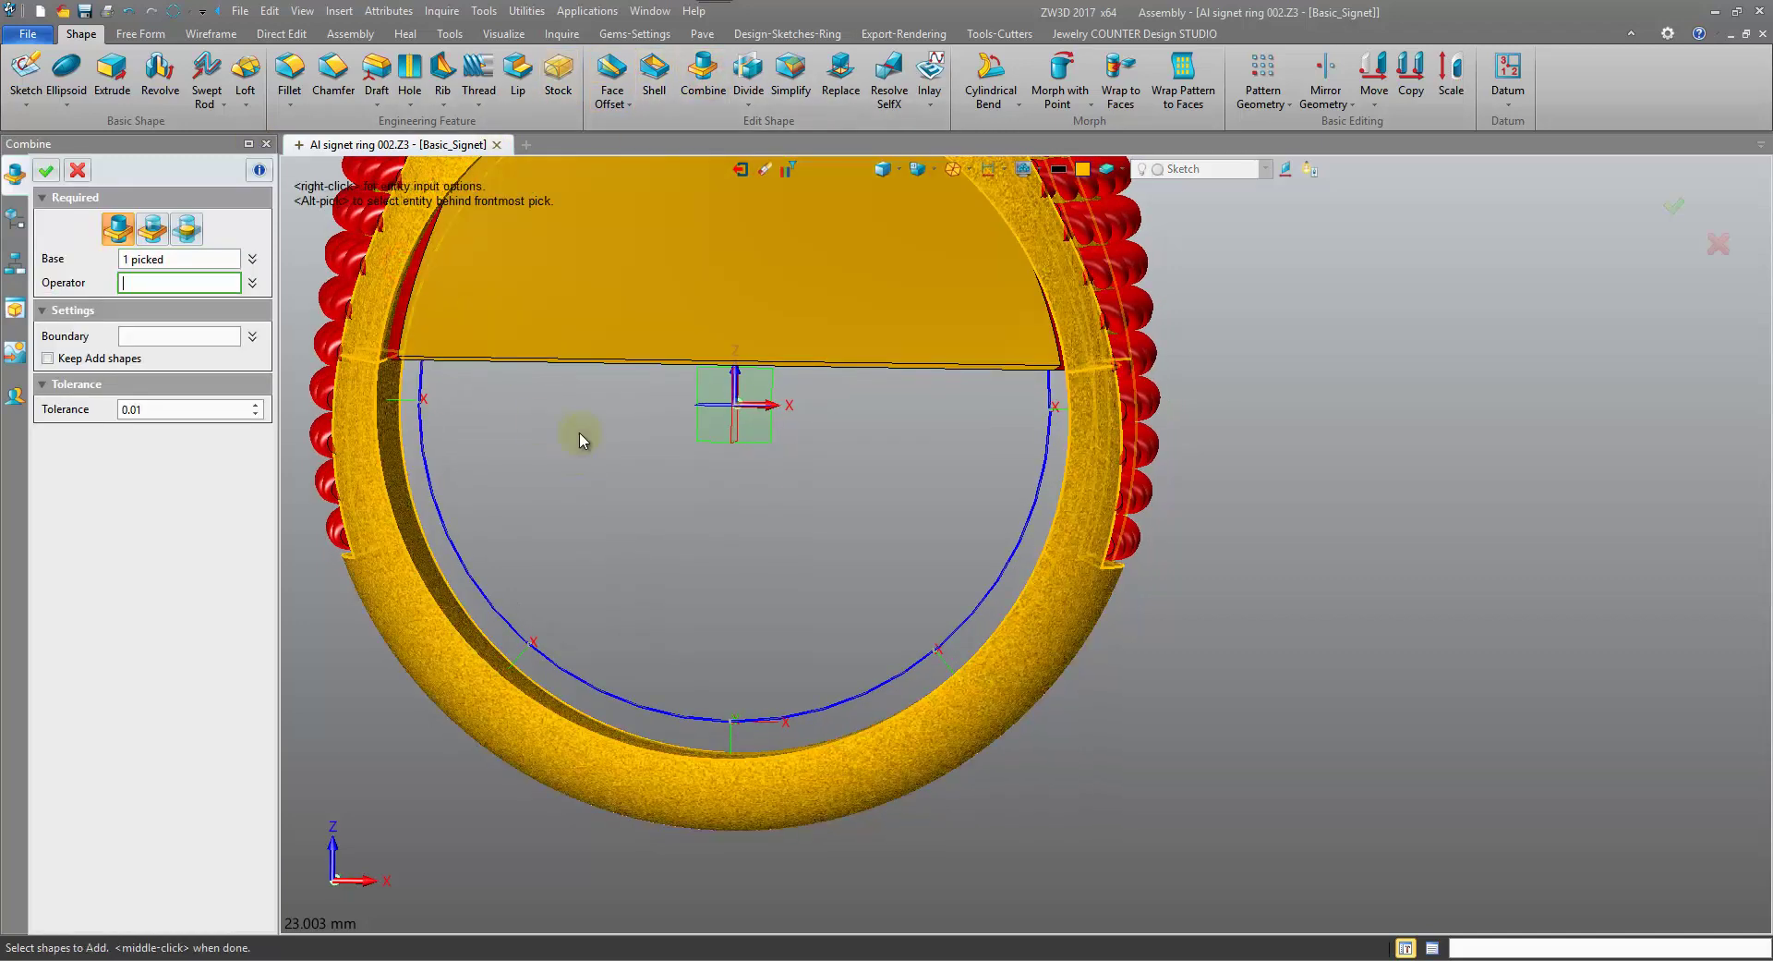
click(569, 318)
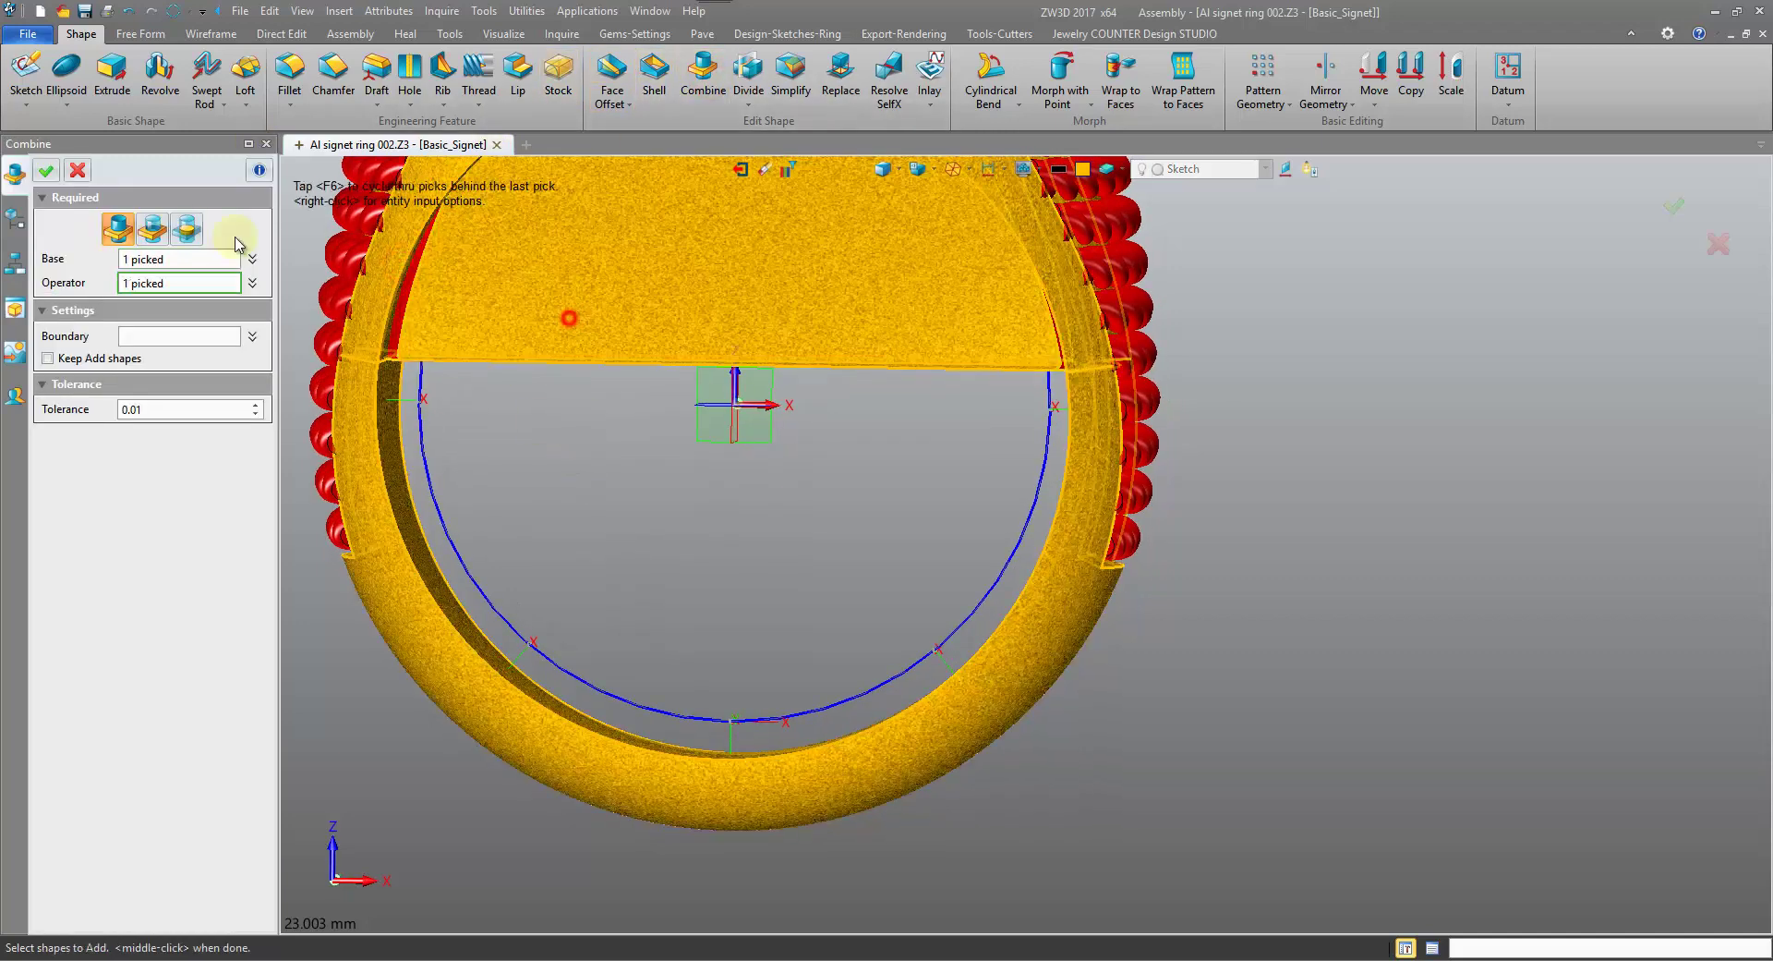
click(46, 171)
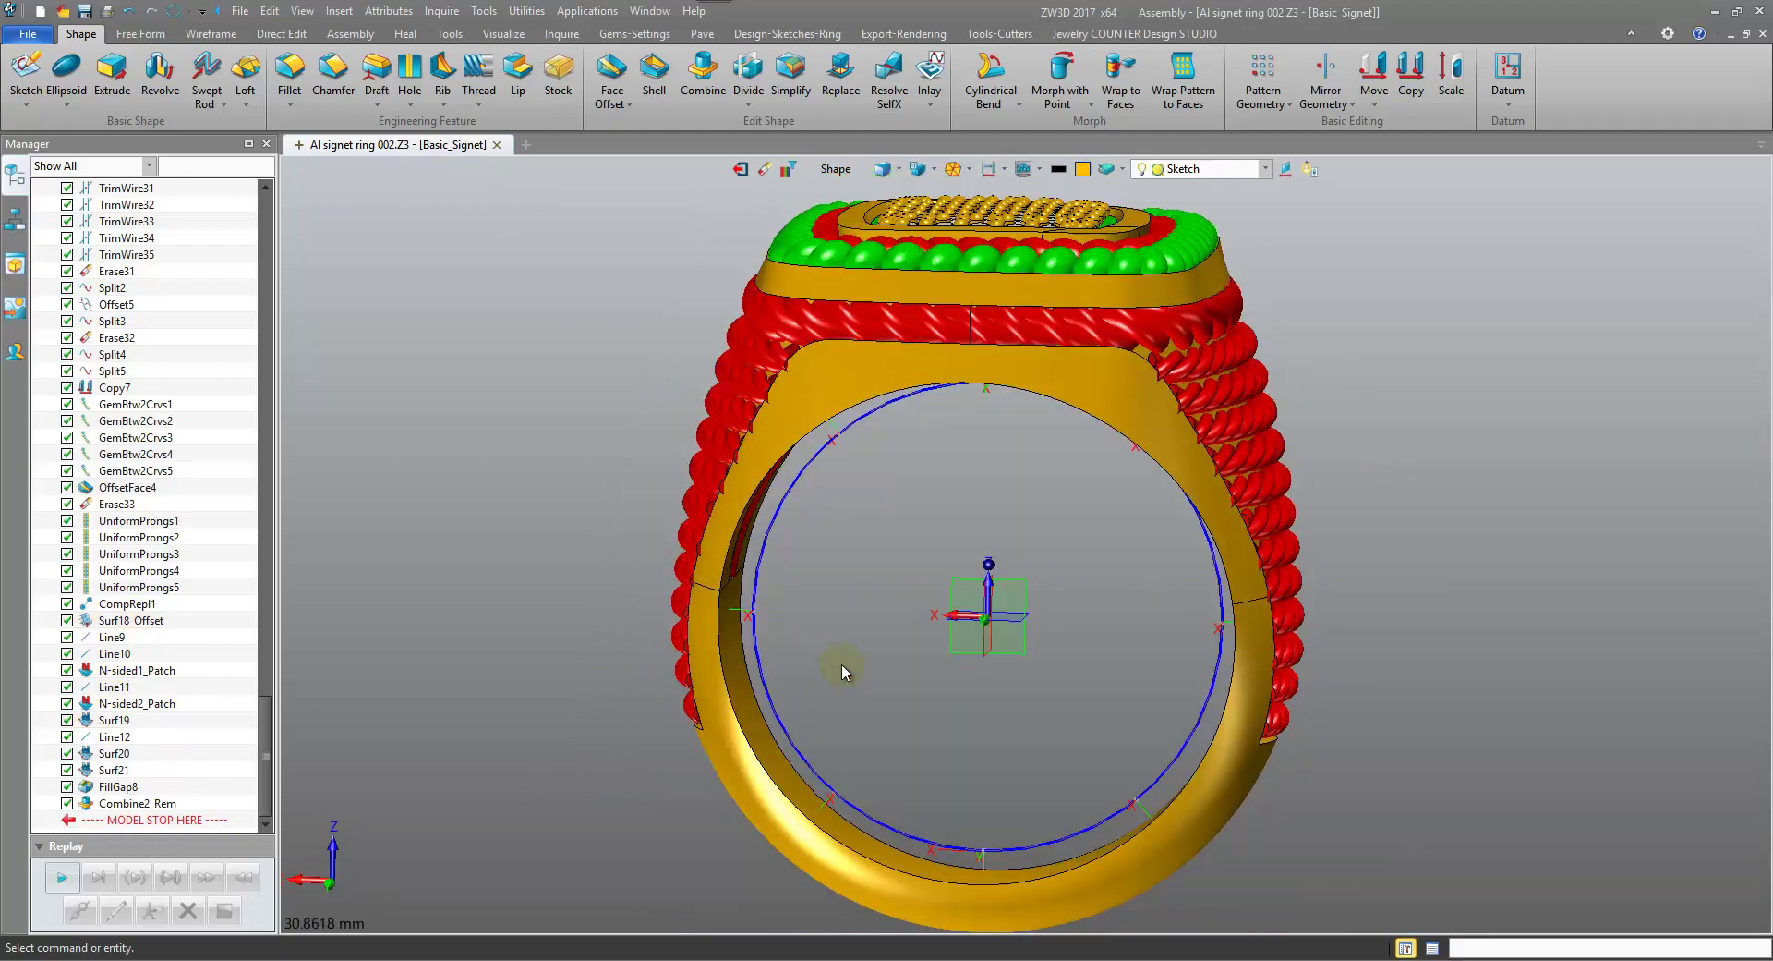
middle_drag(828, 656, 591, 500)
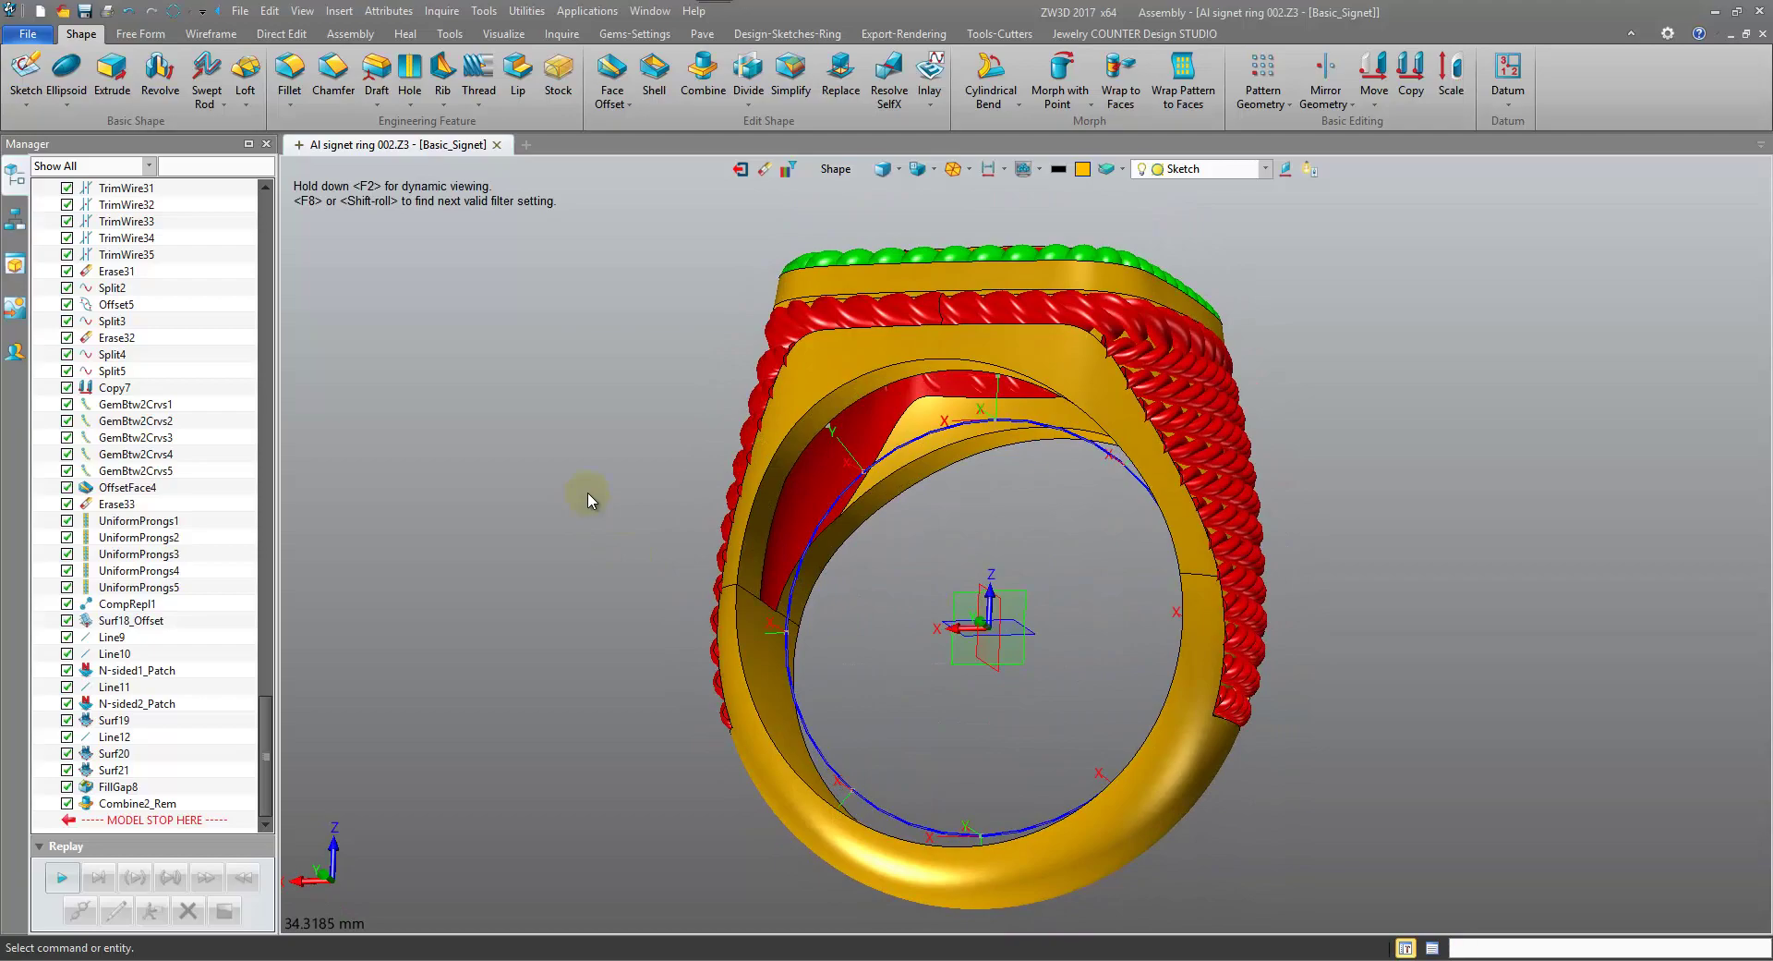